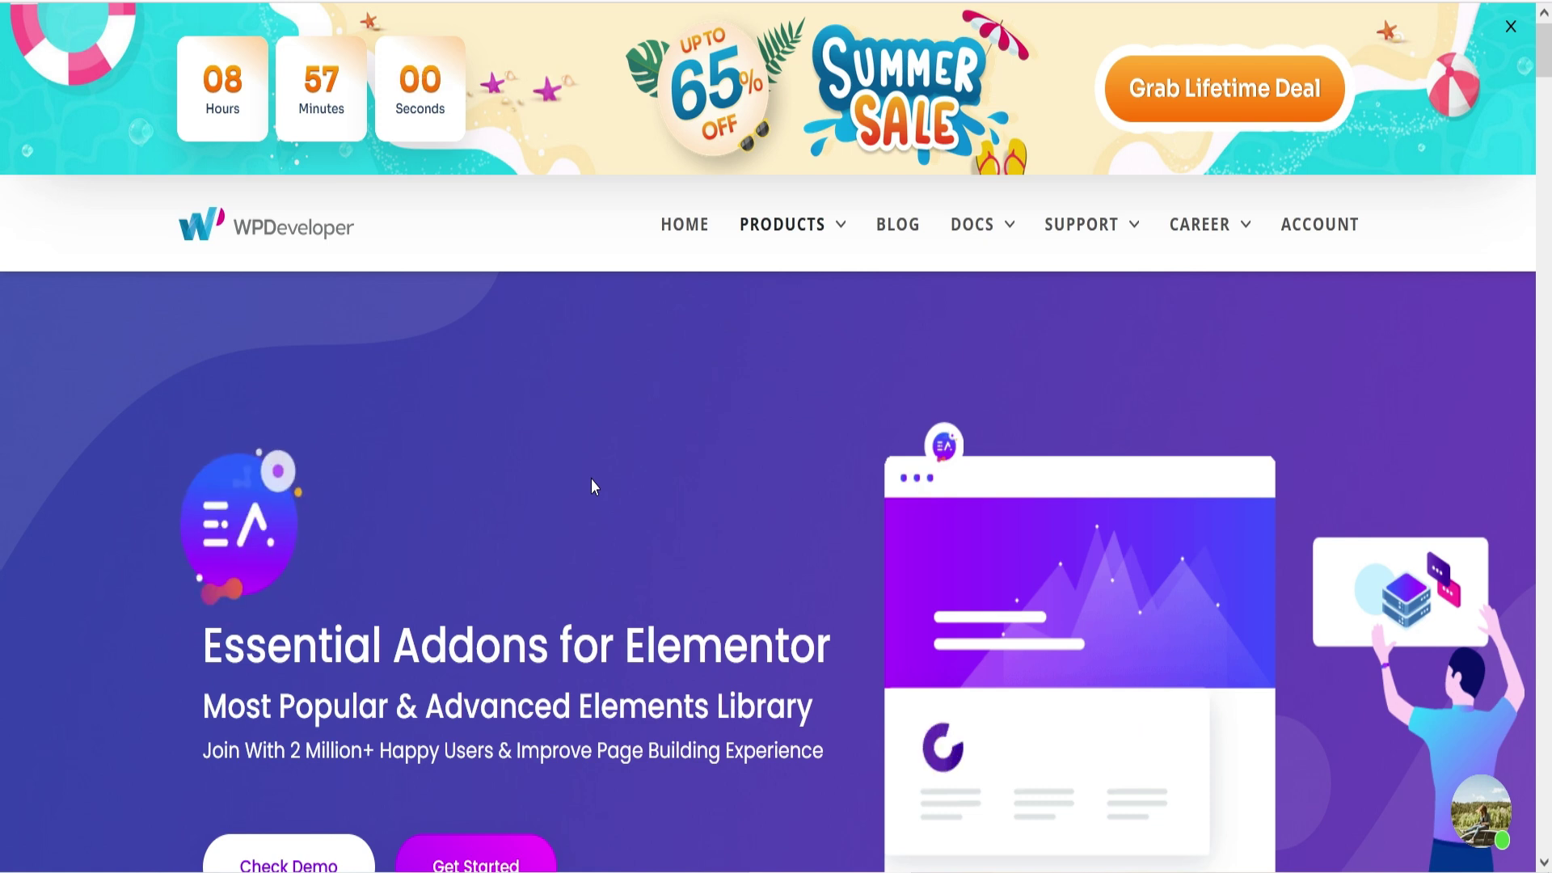
Examine the Essential Addons for Elementor product page and the ElementsKit pricing plans
scroll(652, 415, down, 10)
scroll(661, 422, down, 15)
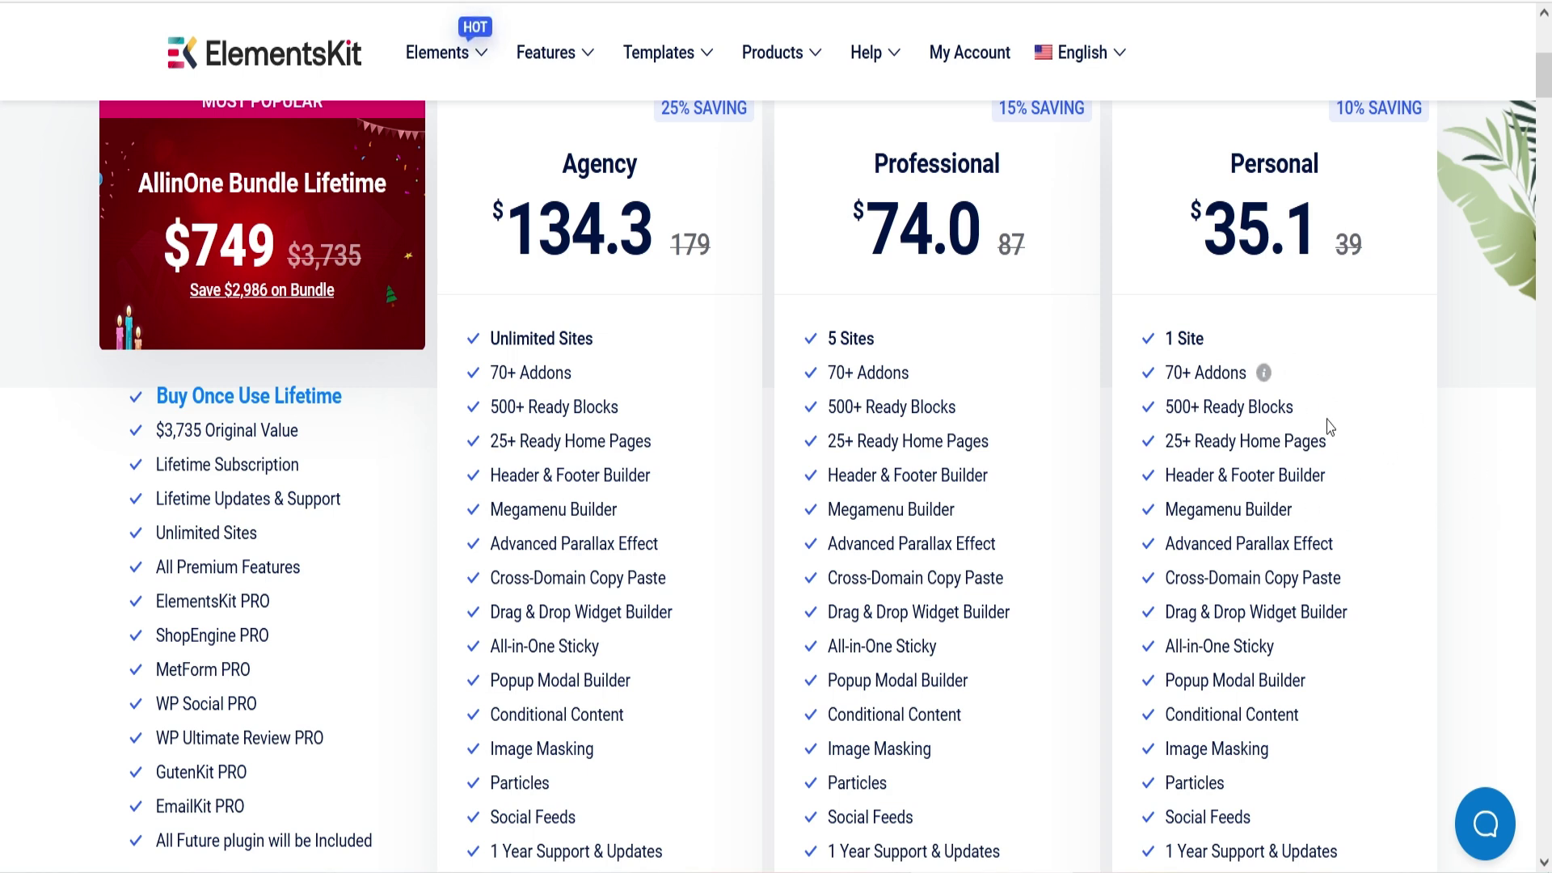
scroll(1346, 432, up, 7)
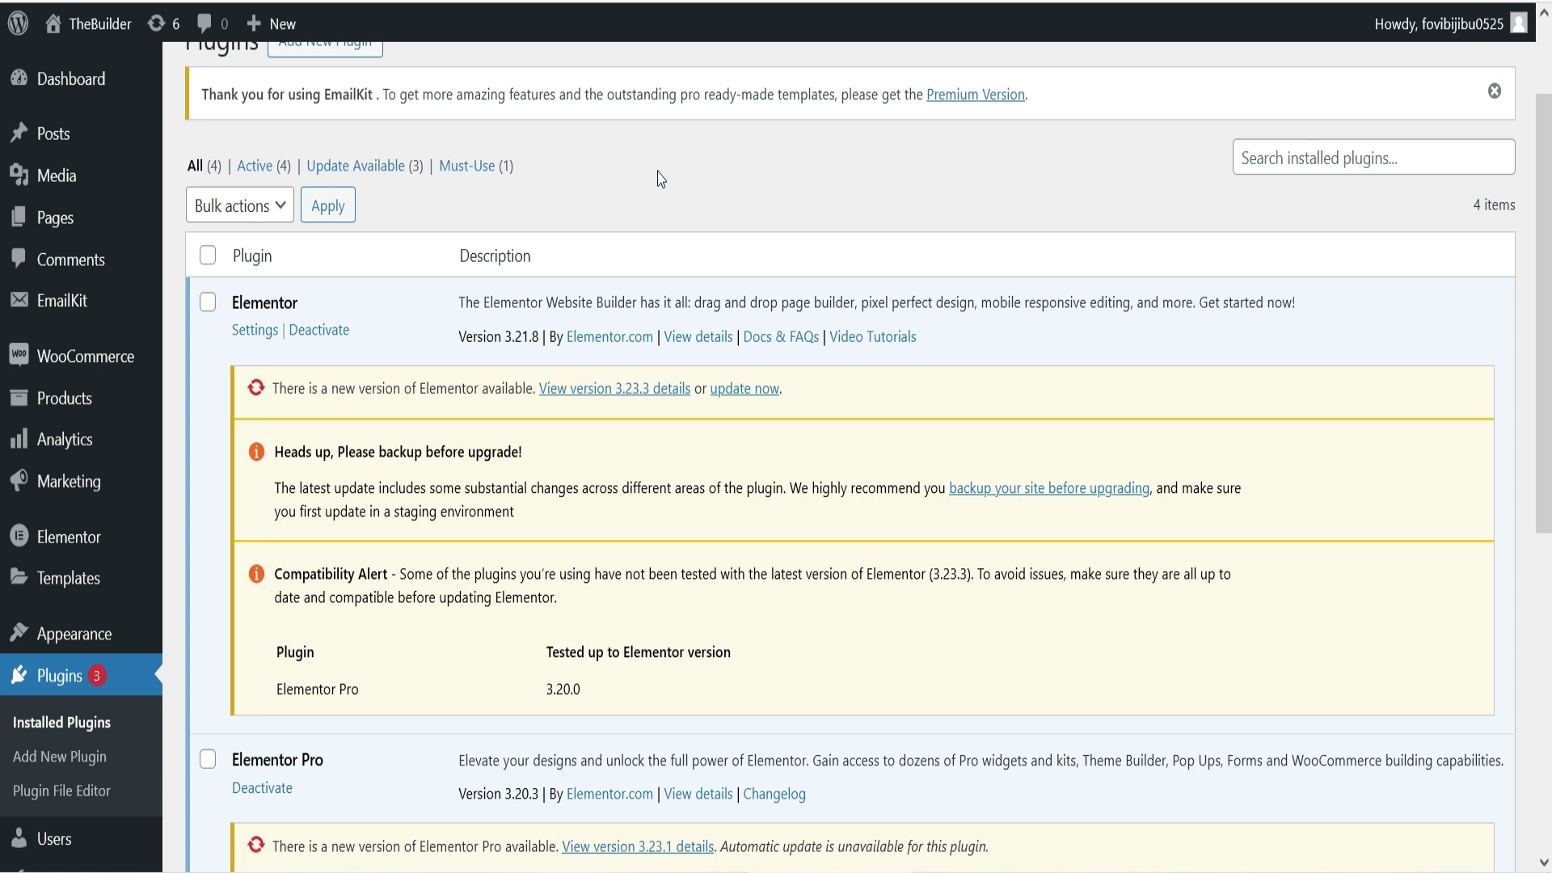
Review the installed plugins and search the plugins available to add for "essential addons"
scroll(526, 340, down, 6)
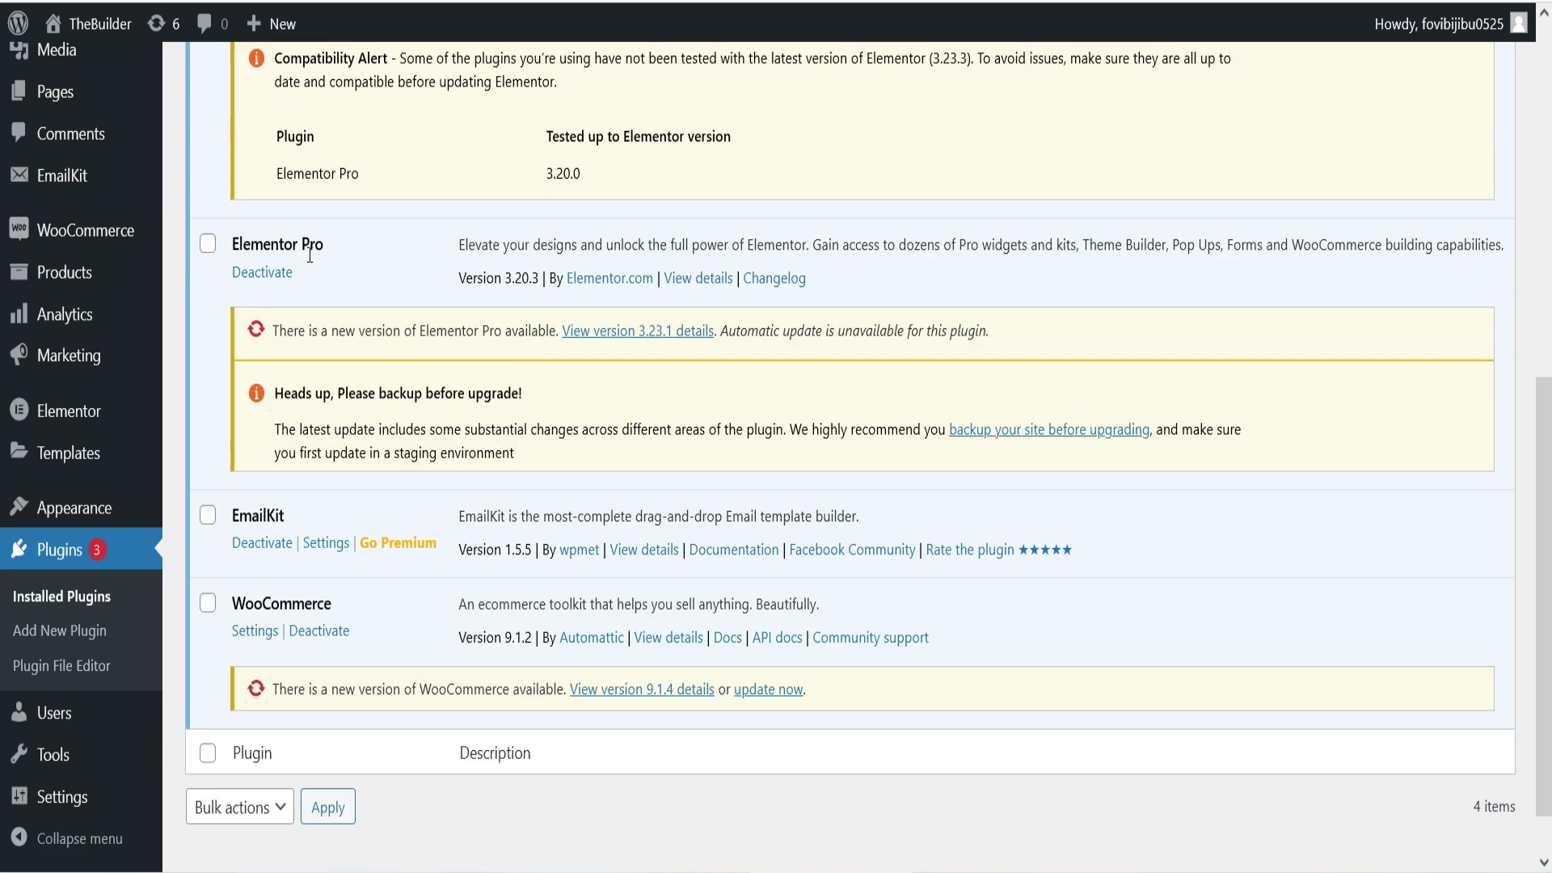
click(53, 629)
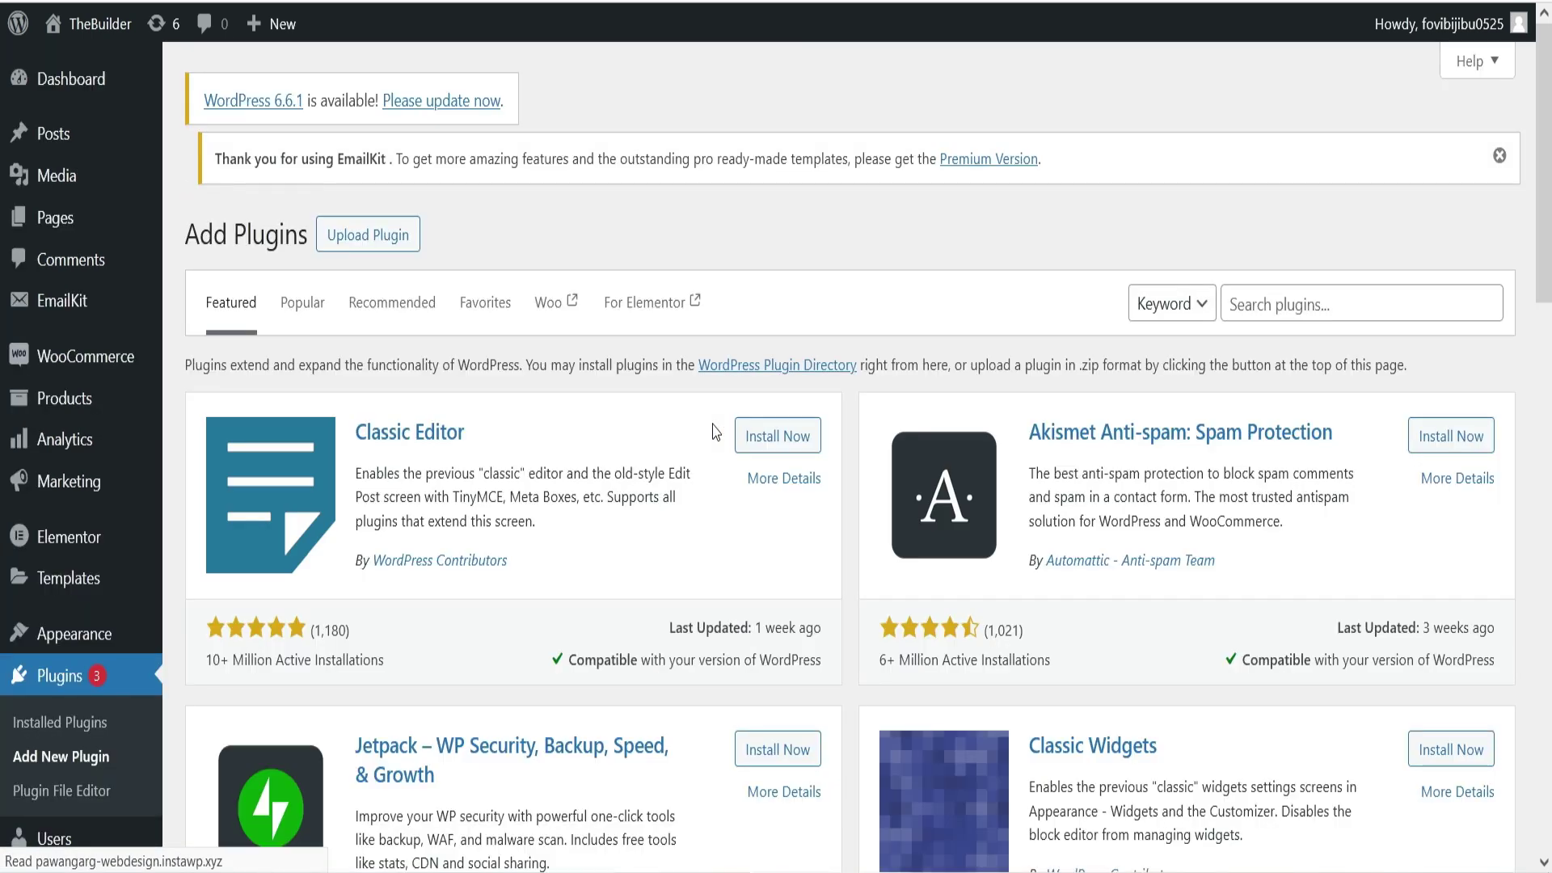
click(1242, 302)
text(essential addons)
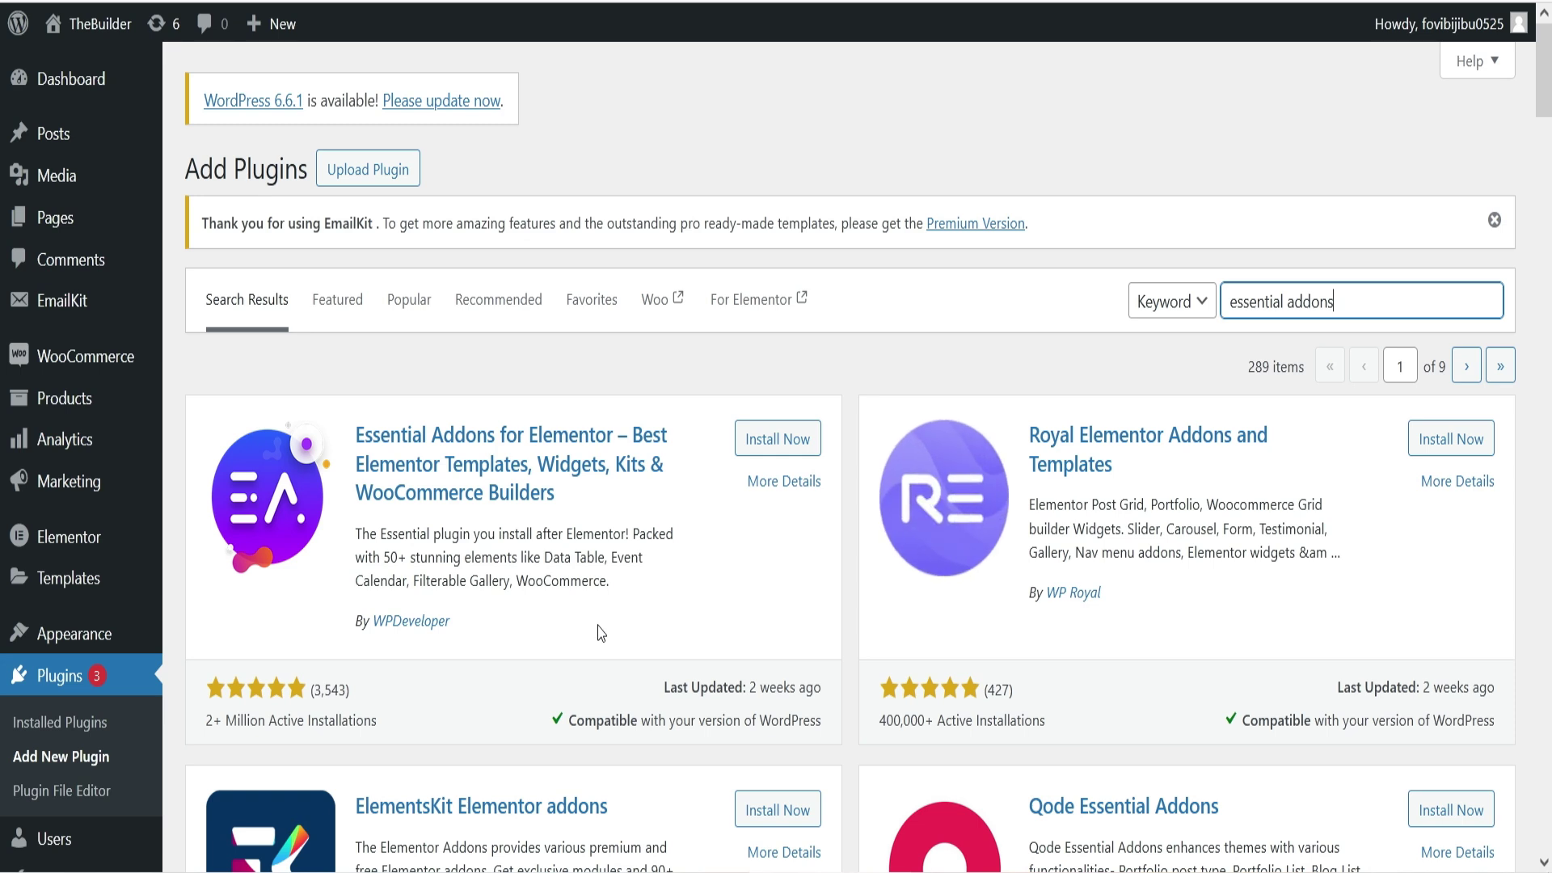
Install and activate the Essential Addons for Elementor plugin, and reload the page to apply the changes
click(762, 441)
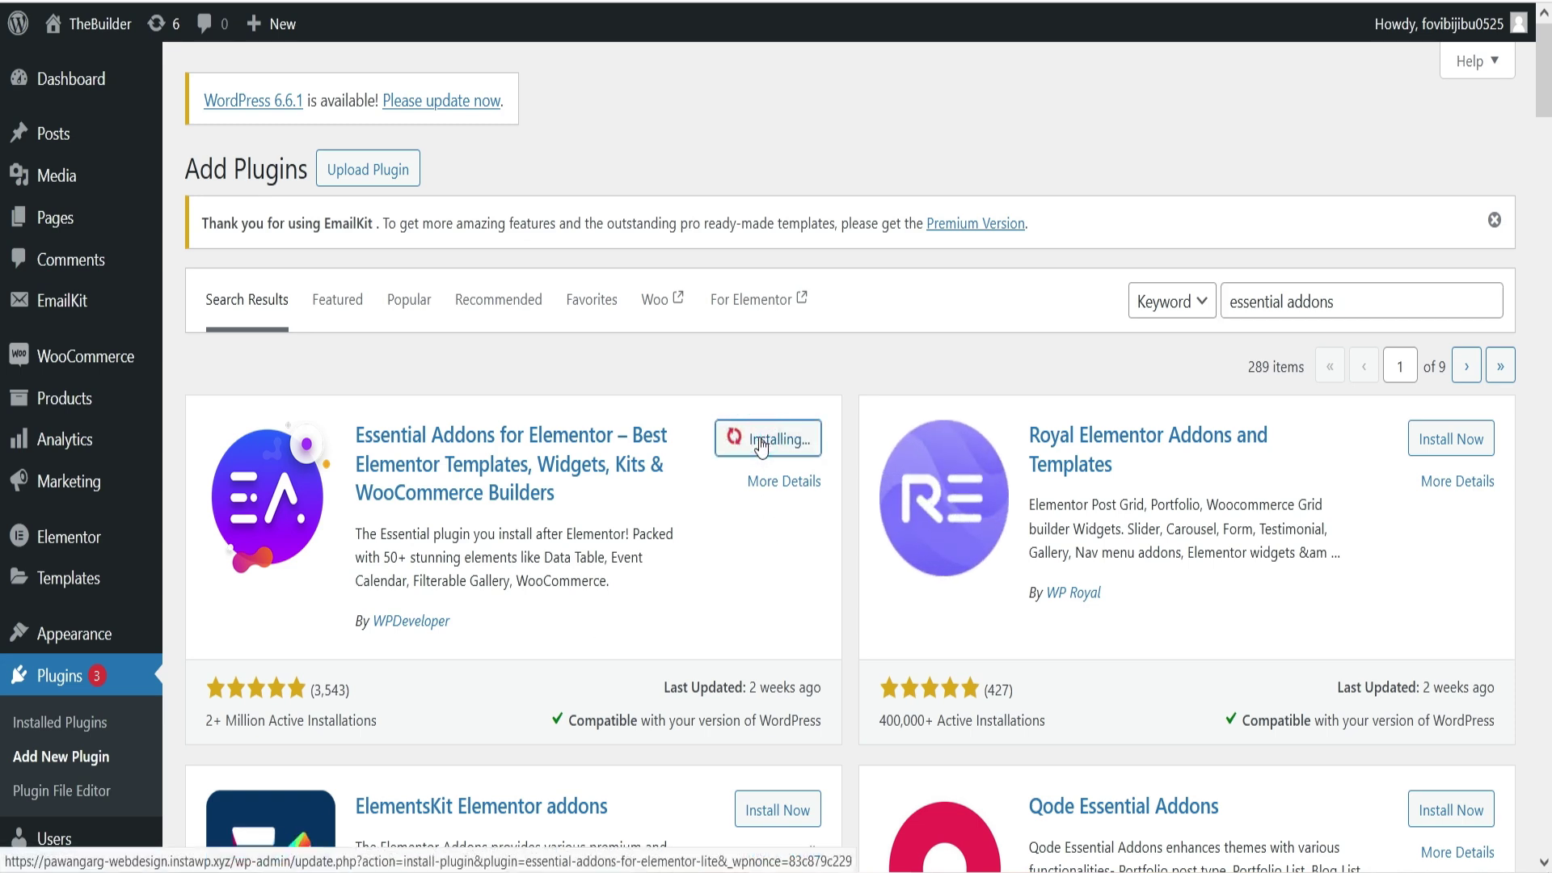
click(762, 441)
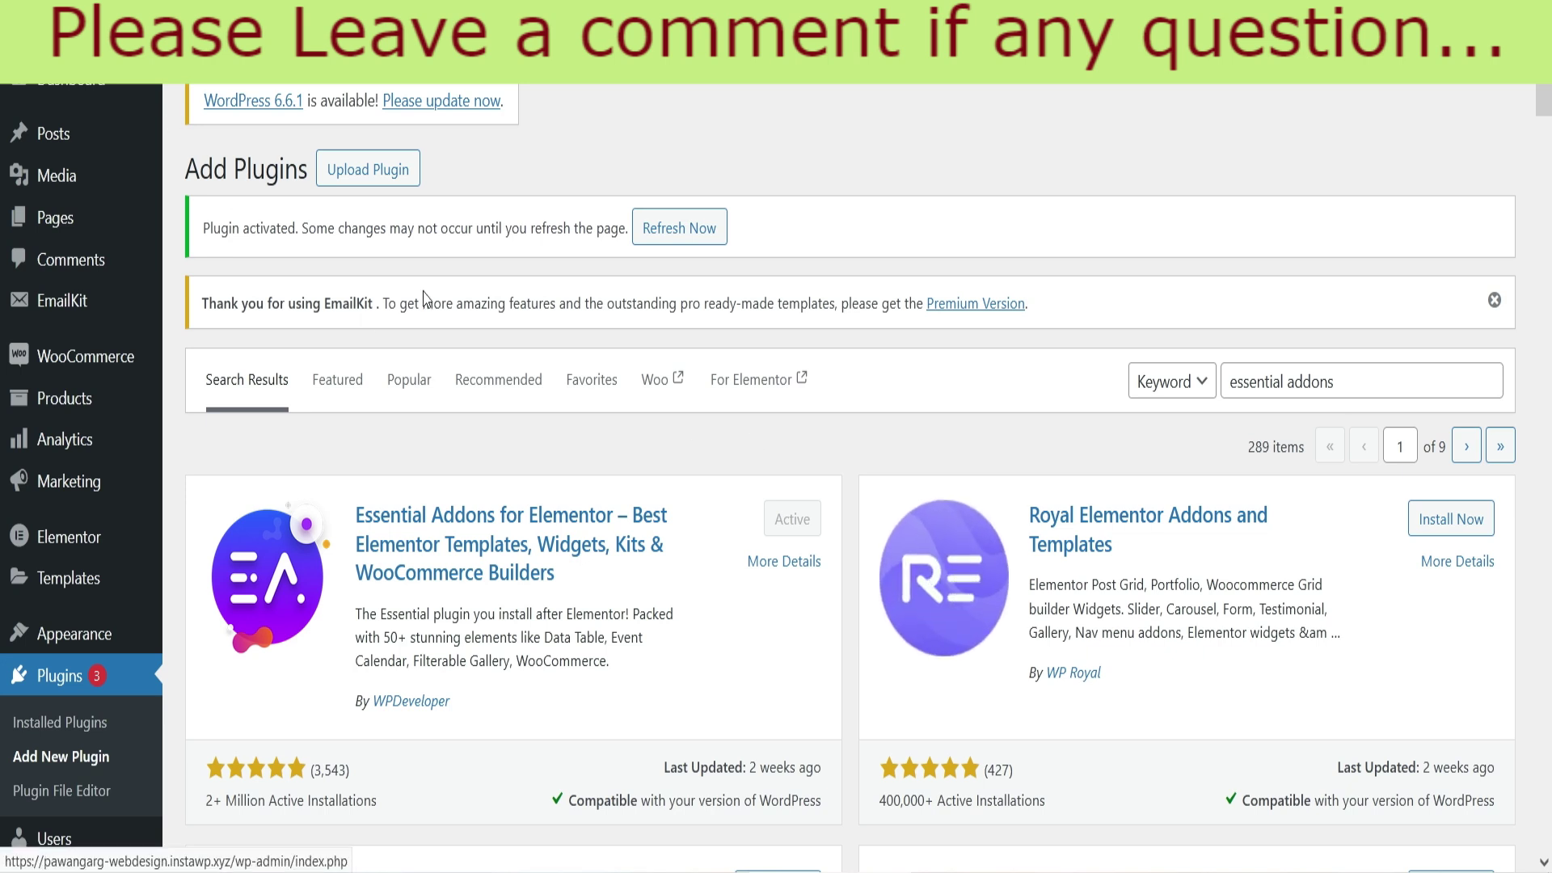
key(F5)
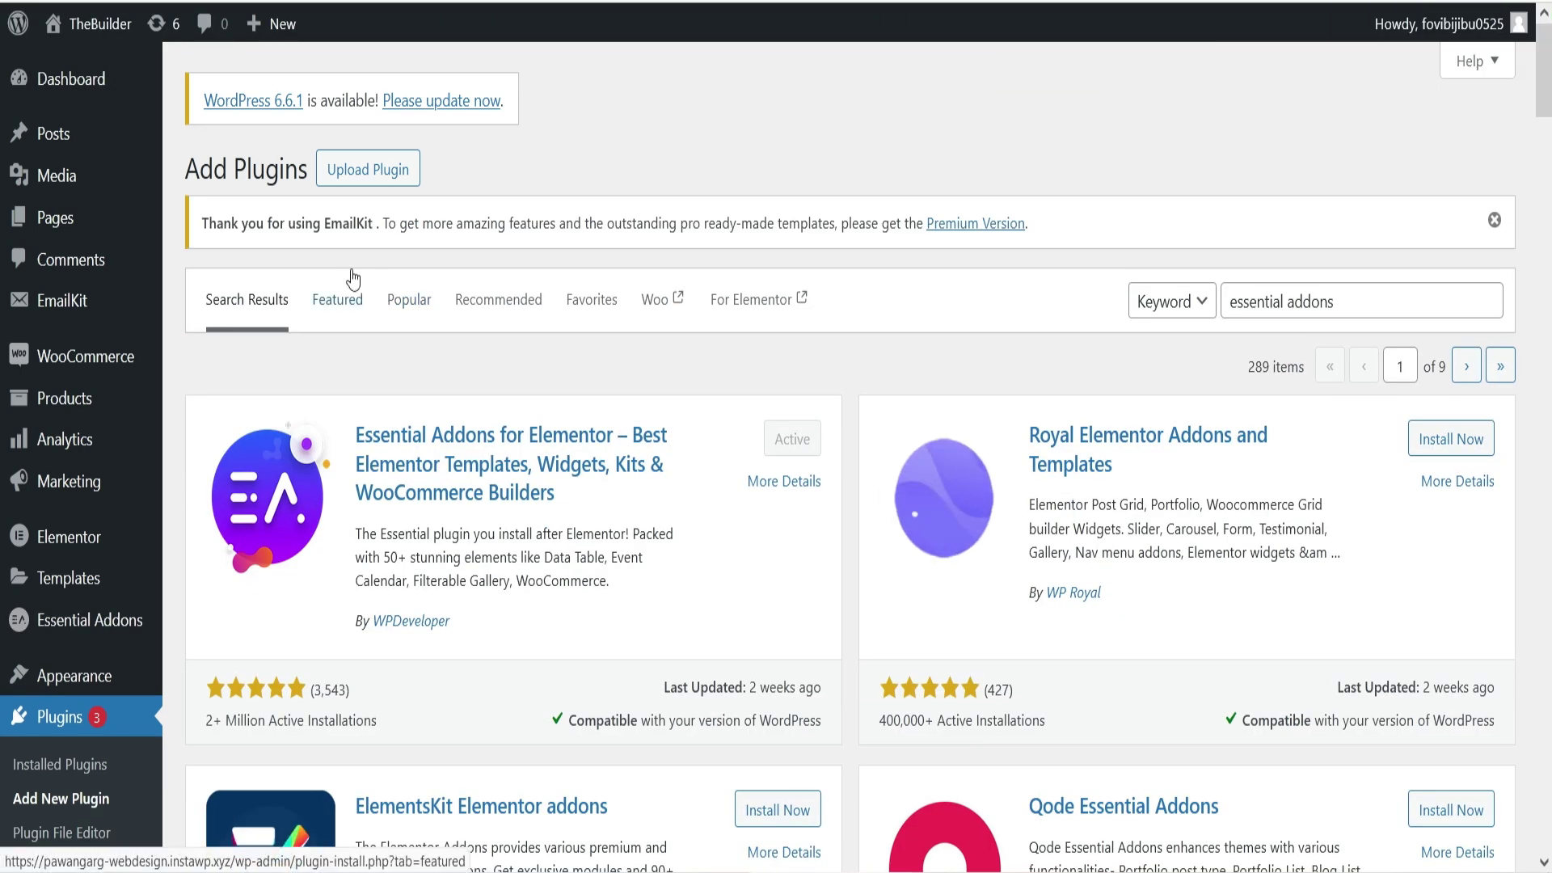
Open the Essential Addons dashboard and examine its General overview, including the element totals, ready templates and license section
click(84, 627)
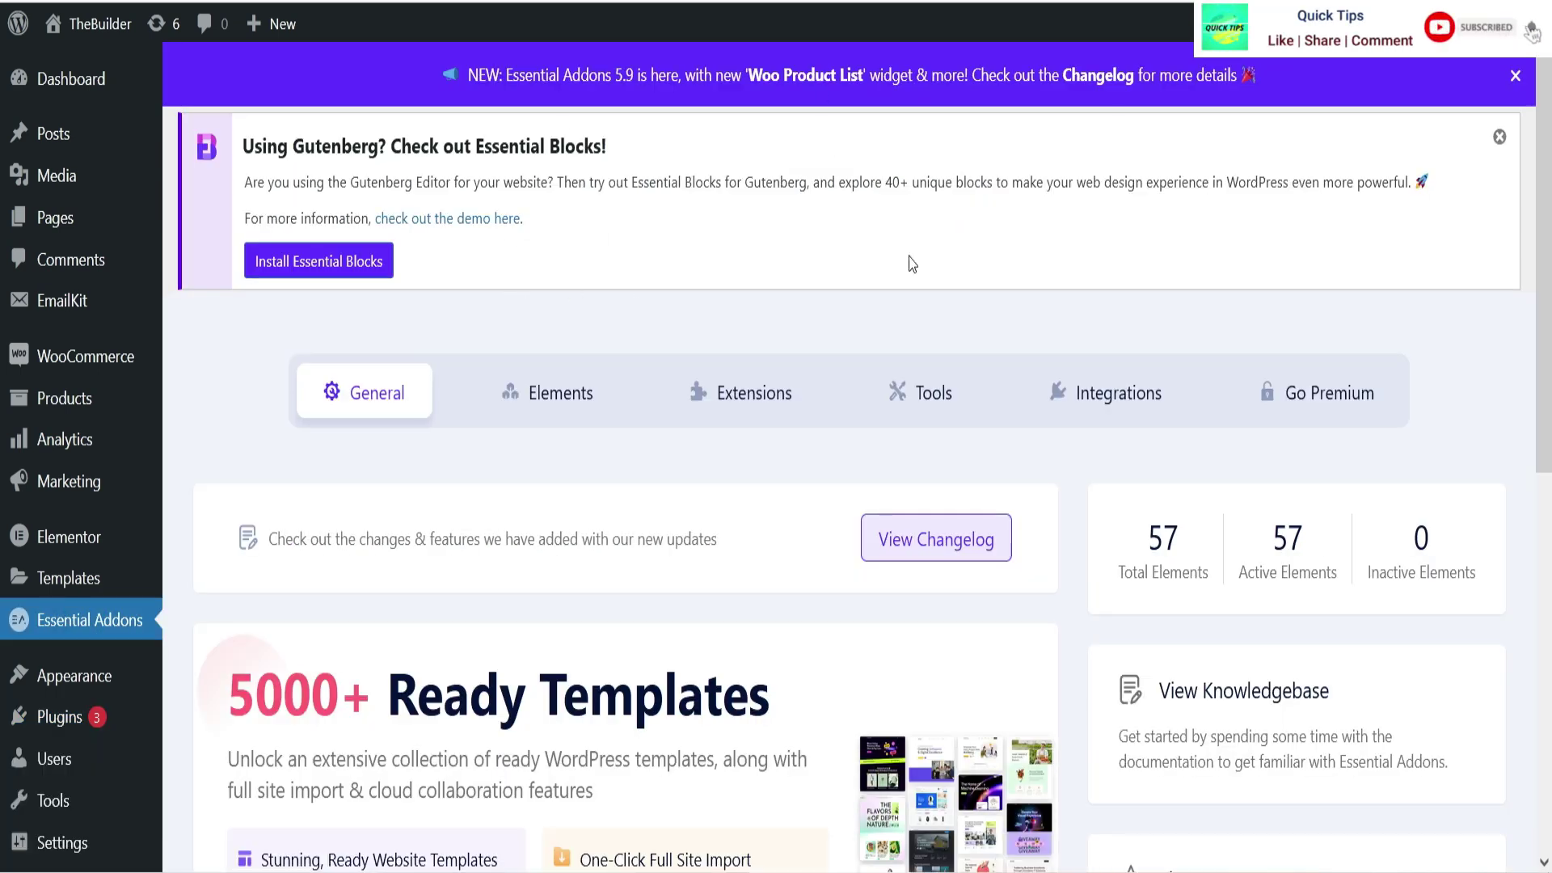
scroll(628, 298, down, 3)
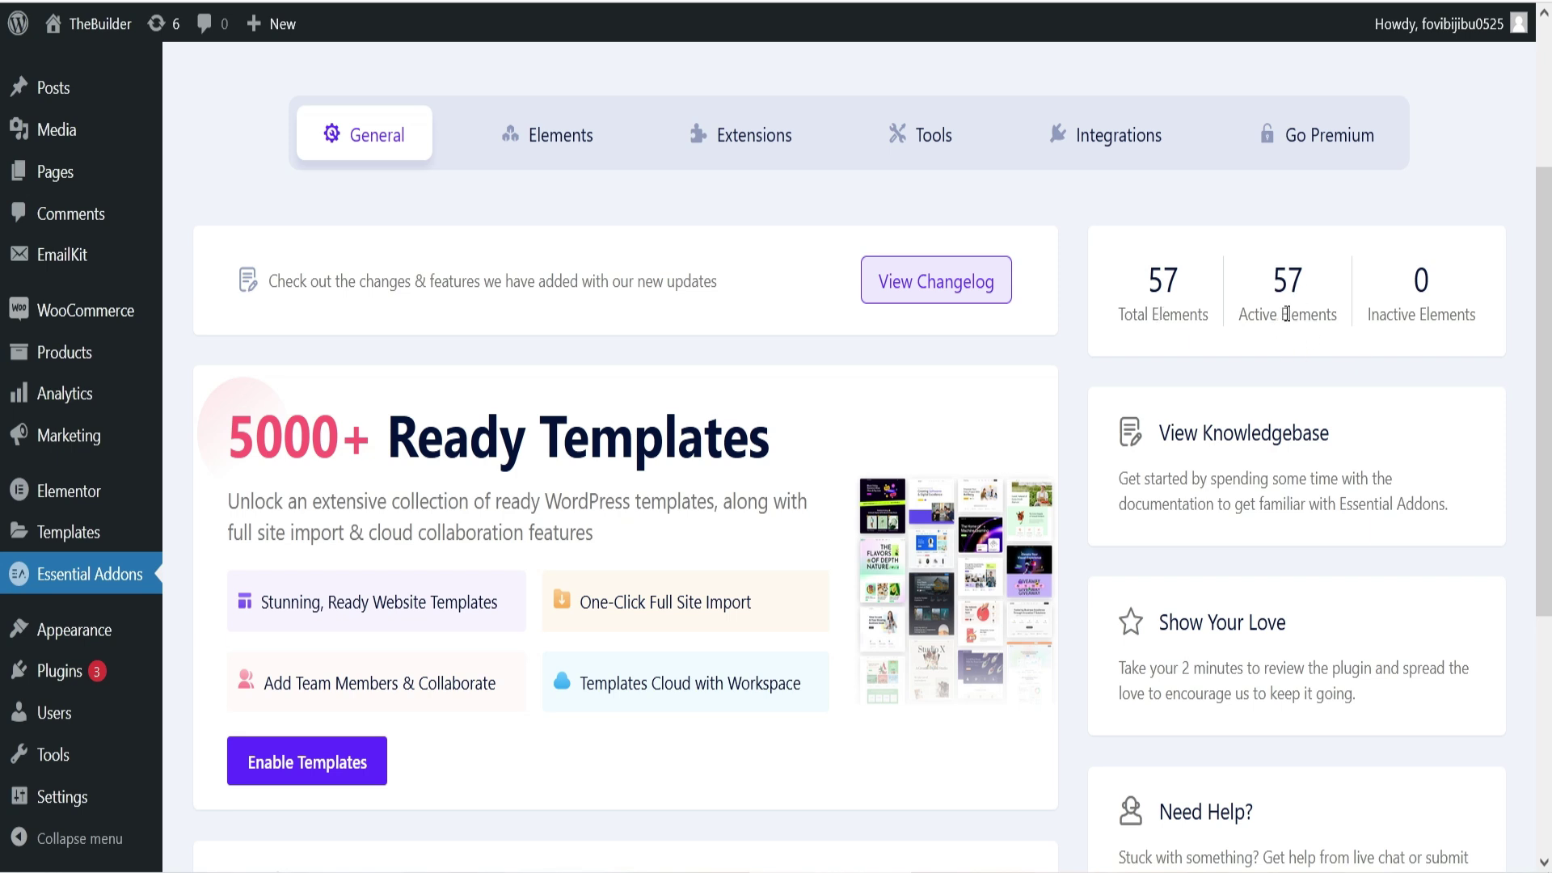
scroll(627, 371, down, 2)
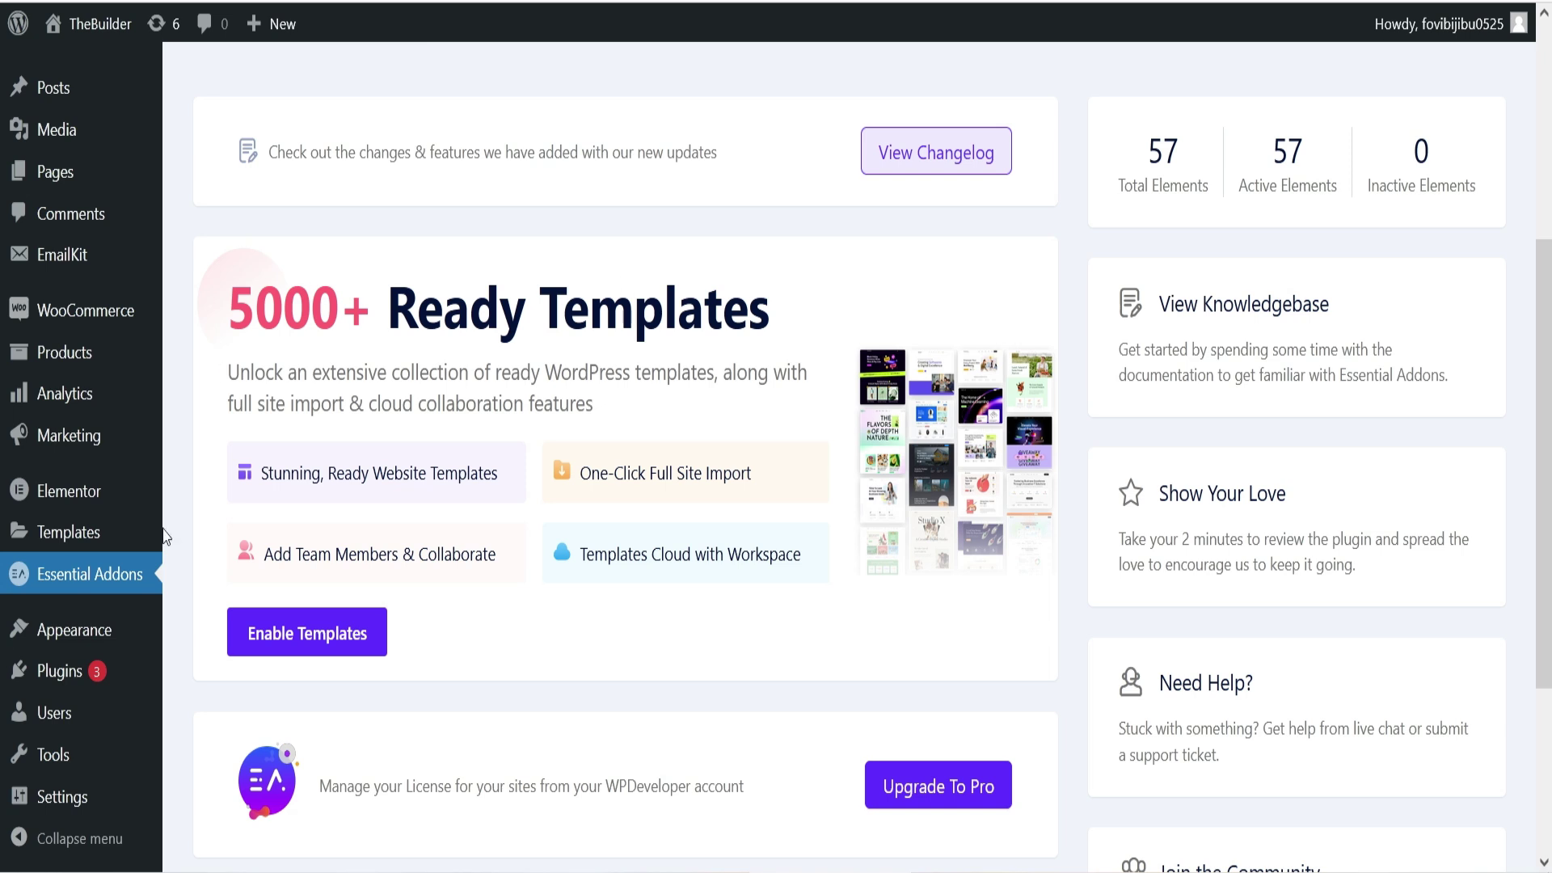
scroll(363, 583, down, 5)
scroll(361, 405, up, 2)
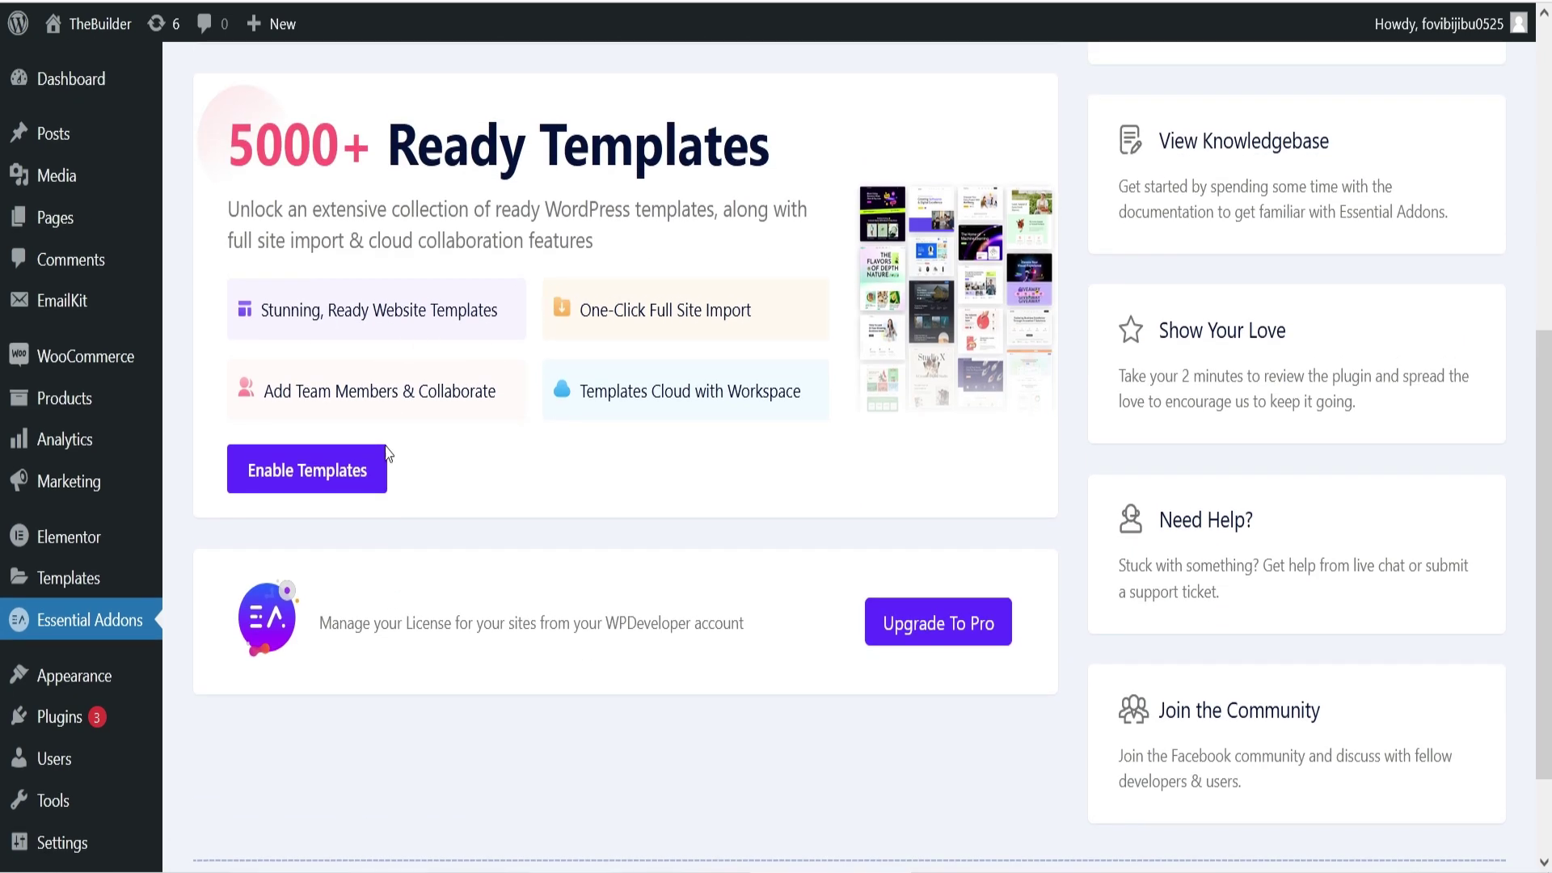
scroll(631, 501, up, 4)
scroll(627, 502, up, 4)
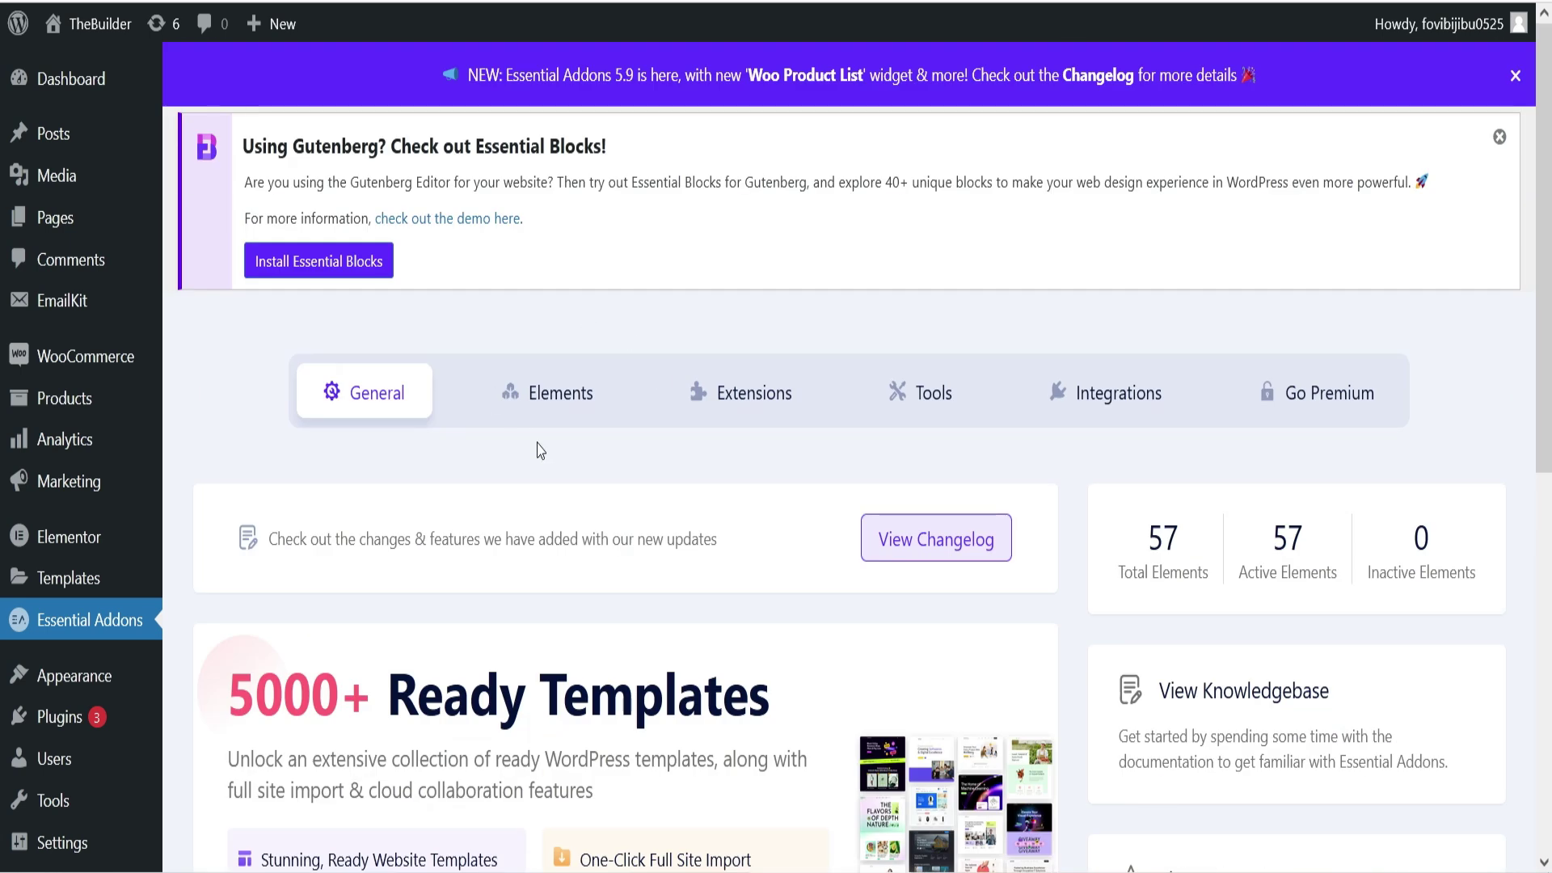
Open the Essential Addons Elements settings and examine the global control and the Content Elements group
click(558, 409)
scroll(571, 401, down, 4)
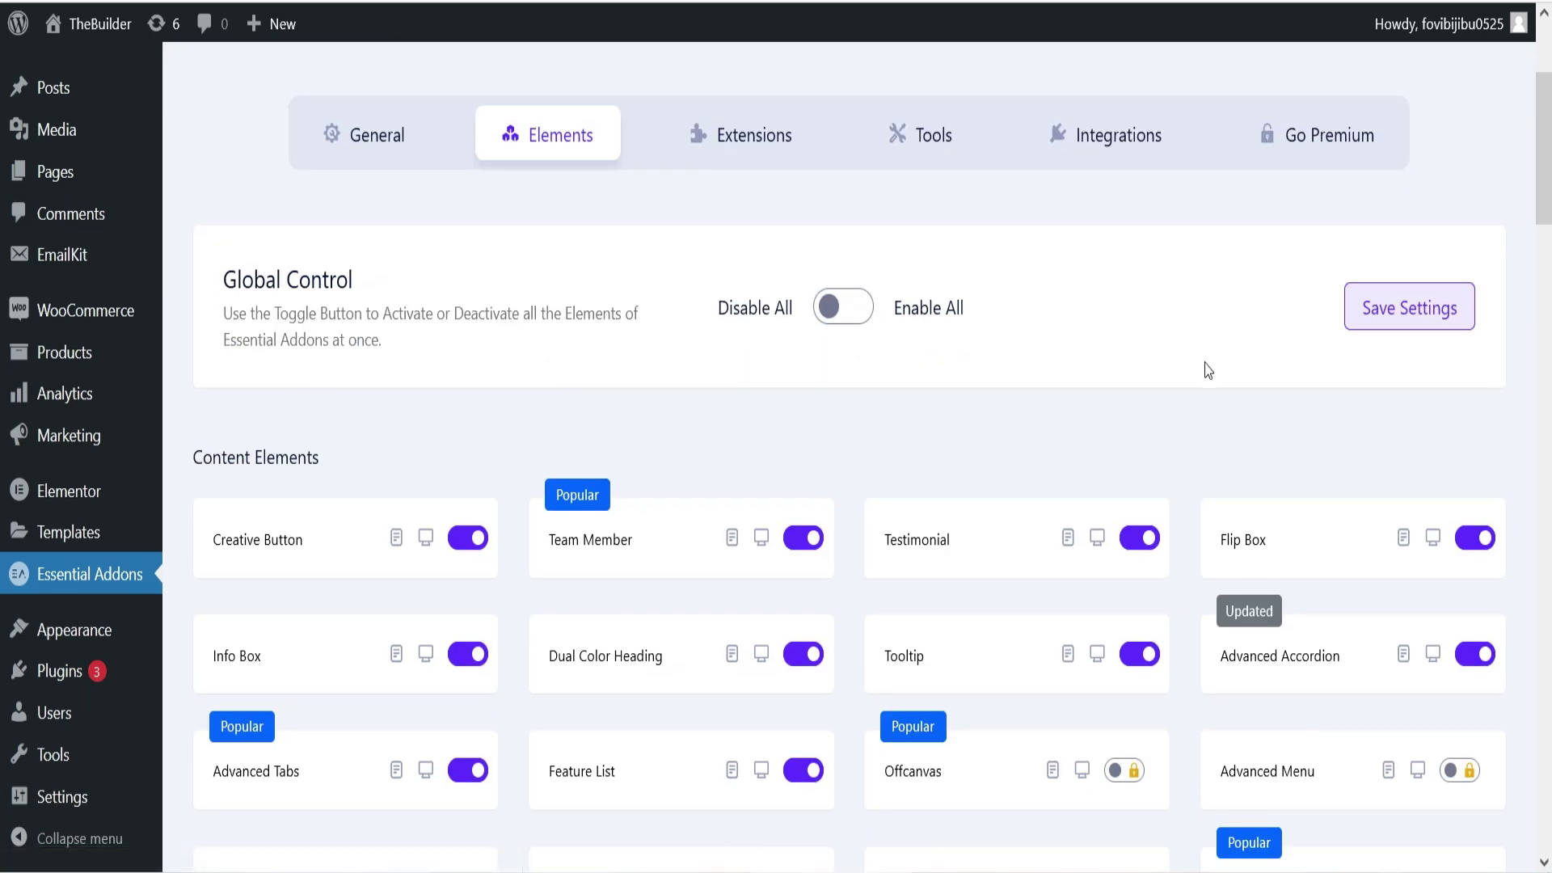
scroll(1213, 404, down, 3)
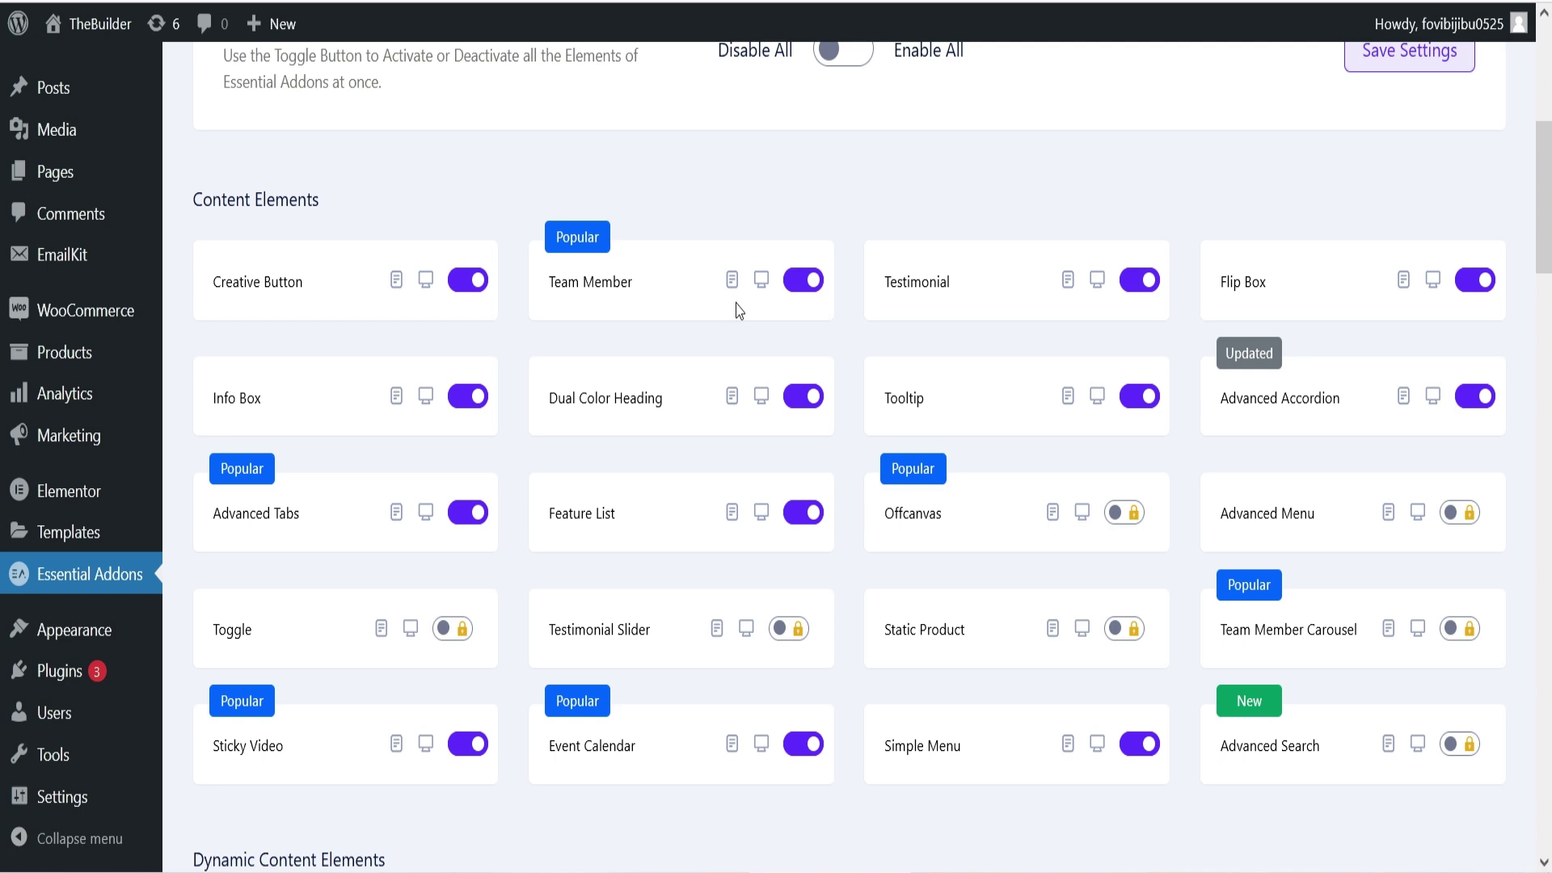
Toggle the Flip Box element off and on again, and use Global Control to disable and re-enable all elements
click(1459, 285)
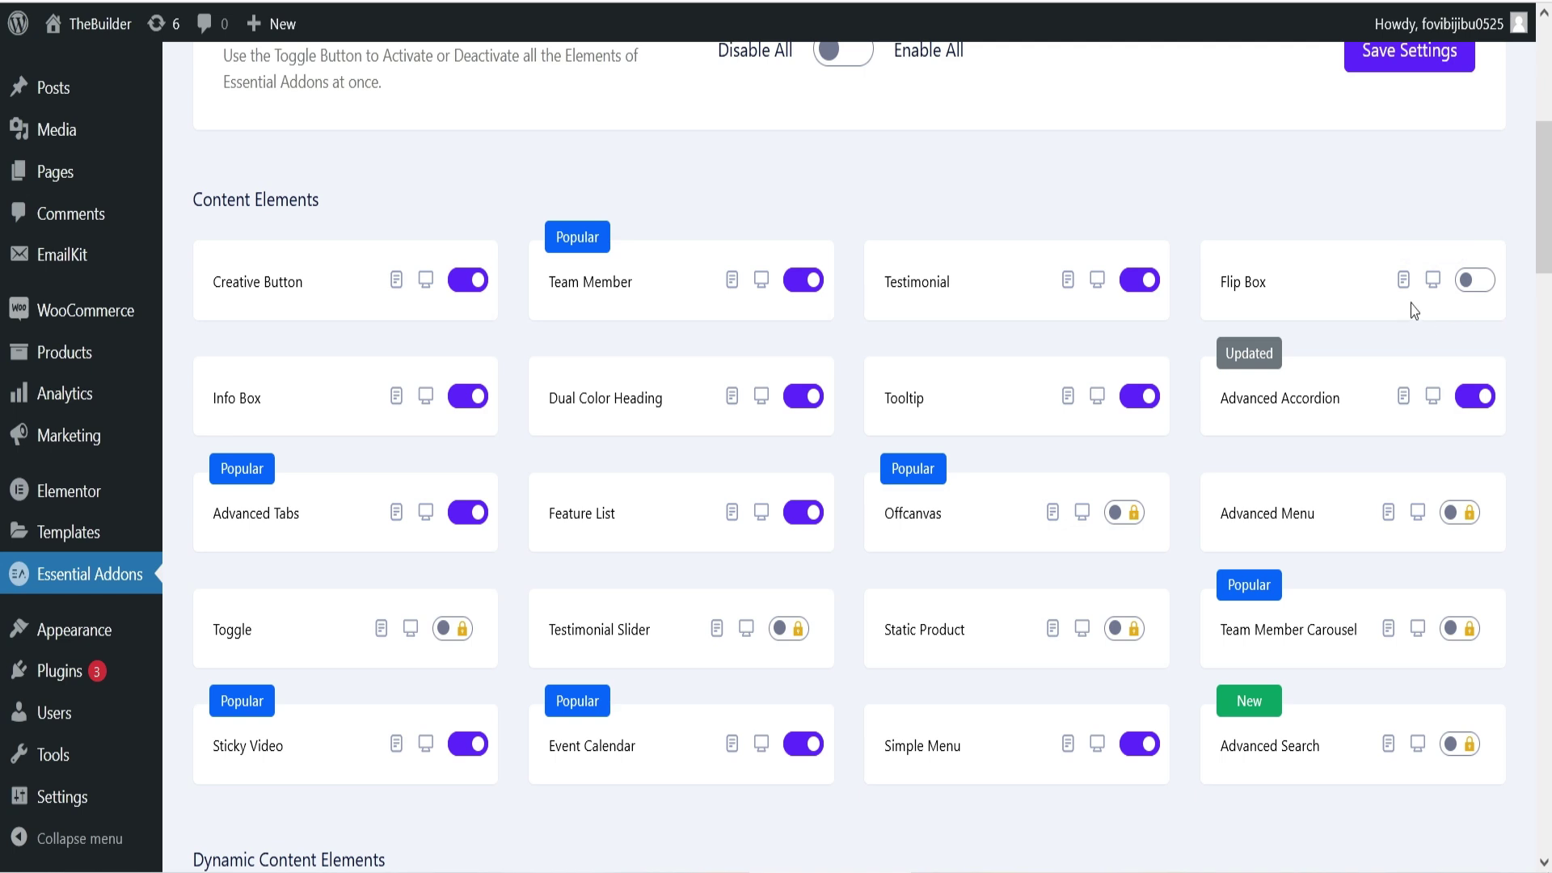
click(1476, 280)
scroll(967, 426, up, 2)
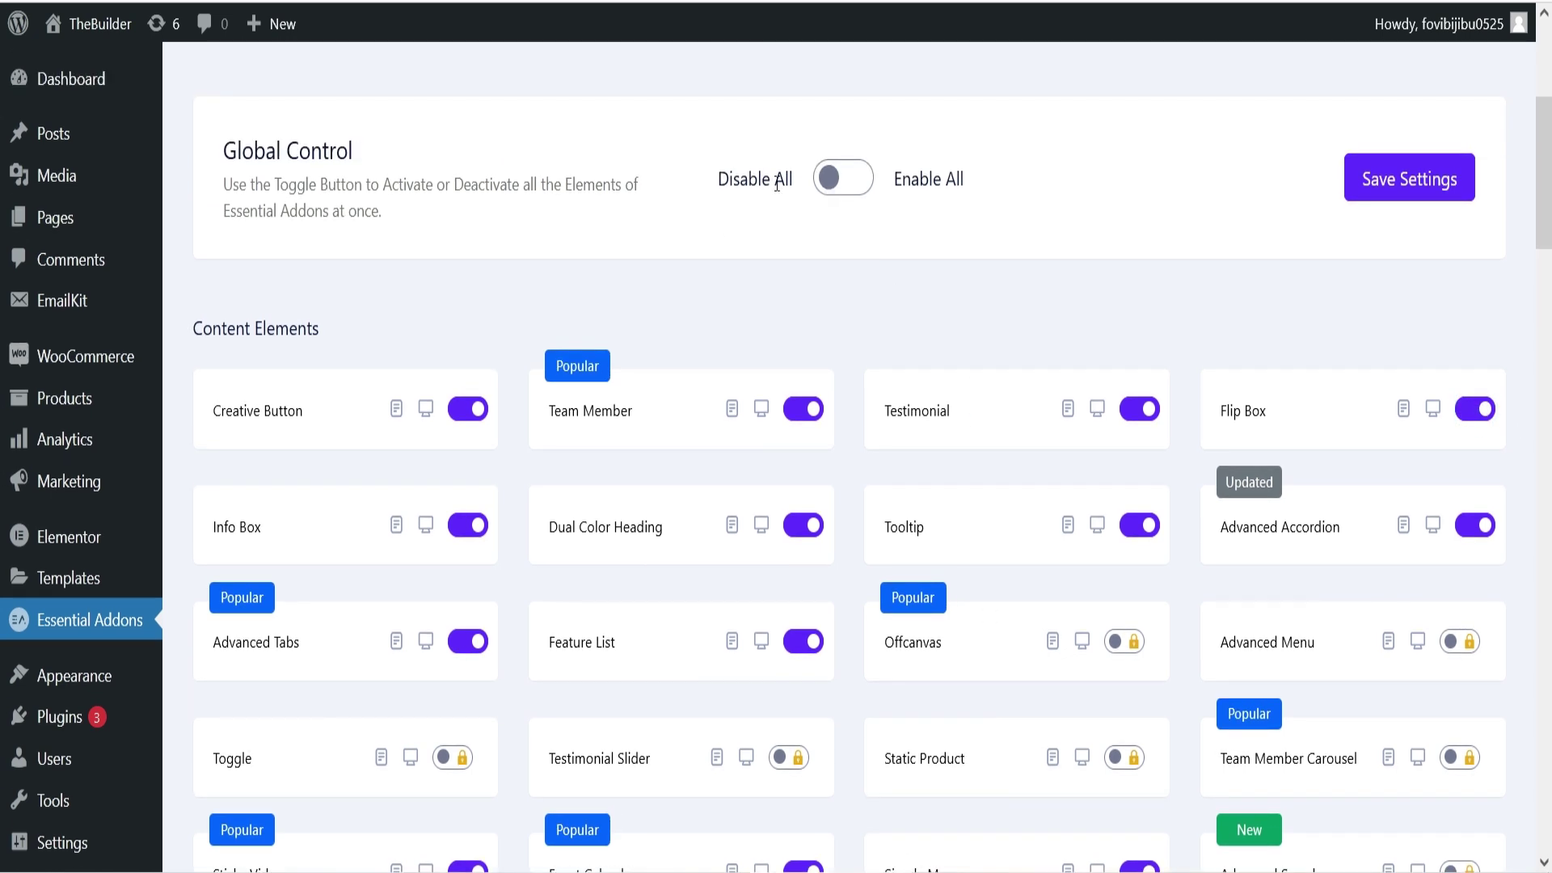
click(828, 179)
click(829, 181)
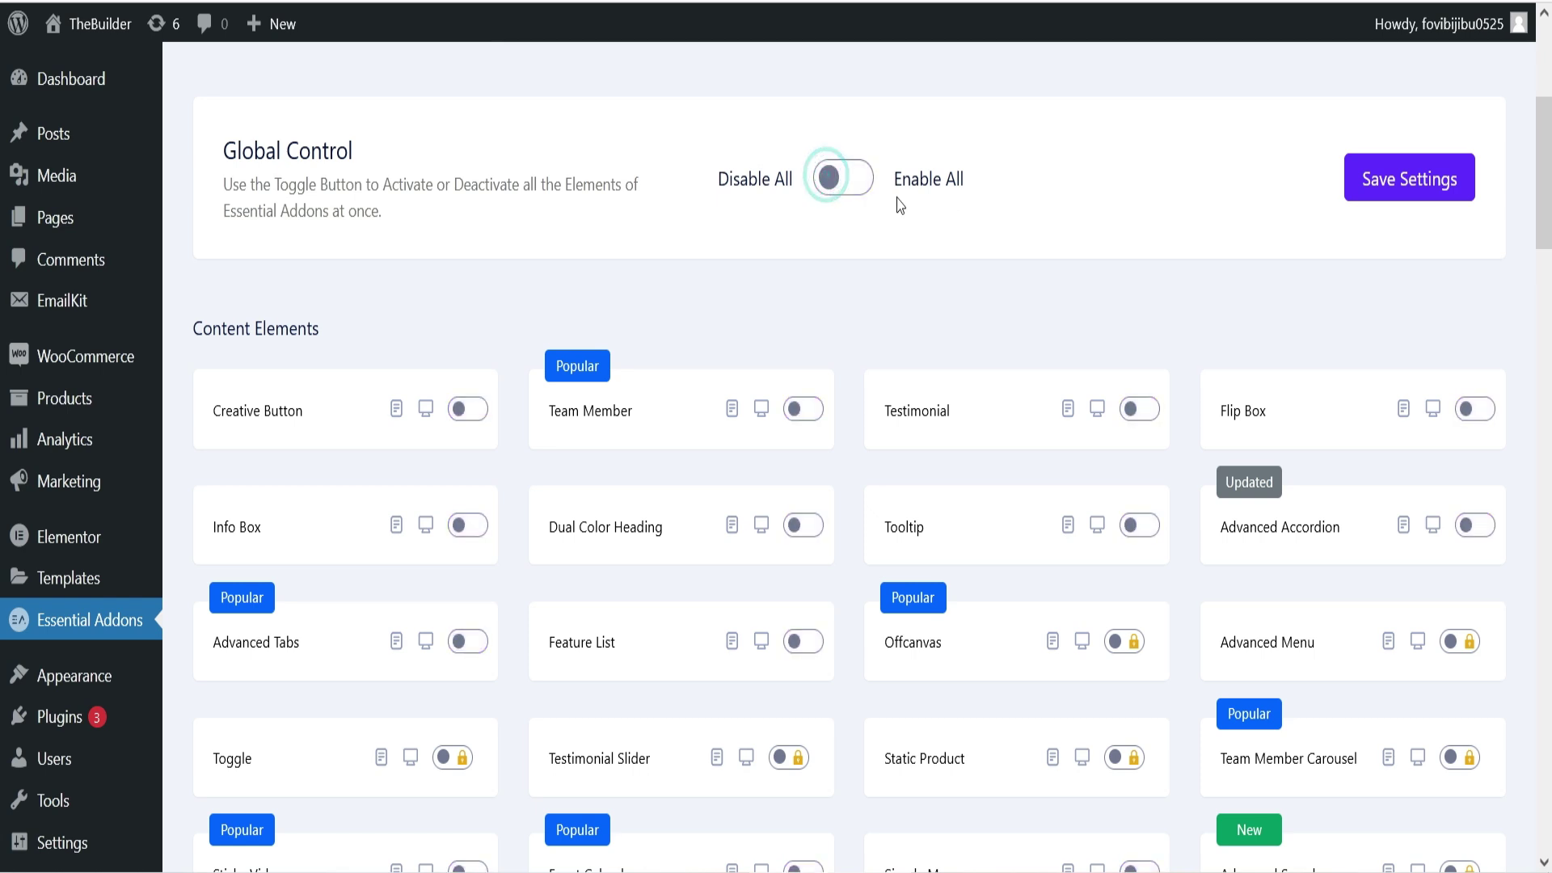
click(858, 179)
Examine the Essential Addons element groups from Content Elements through Creative, Marketing, Form Styler and Social Feed to WooCommerce Elements
scroll(1112, 433, down, 3)
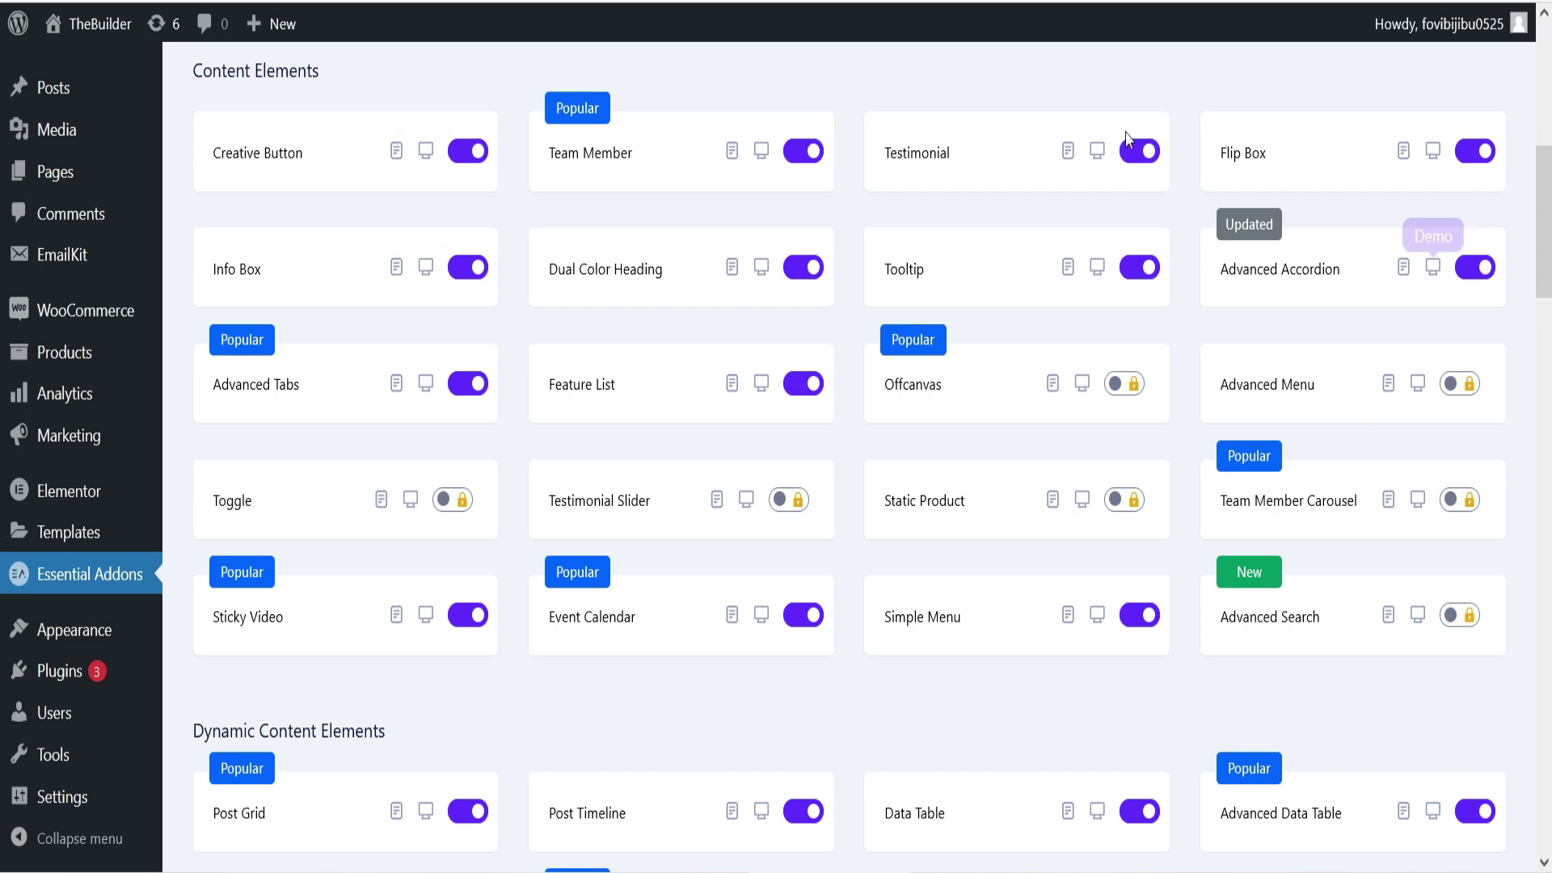
scroll(644, 405, down, 5)
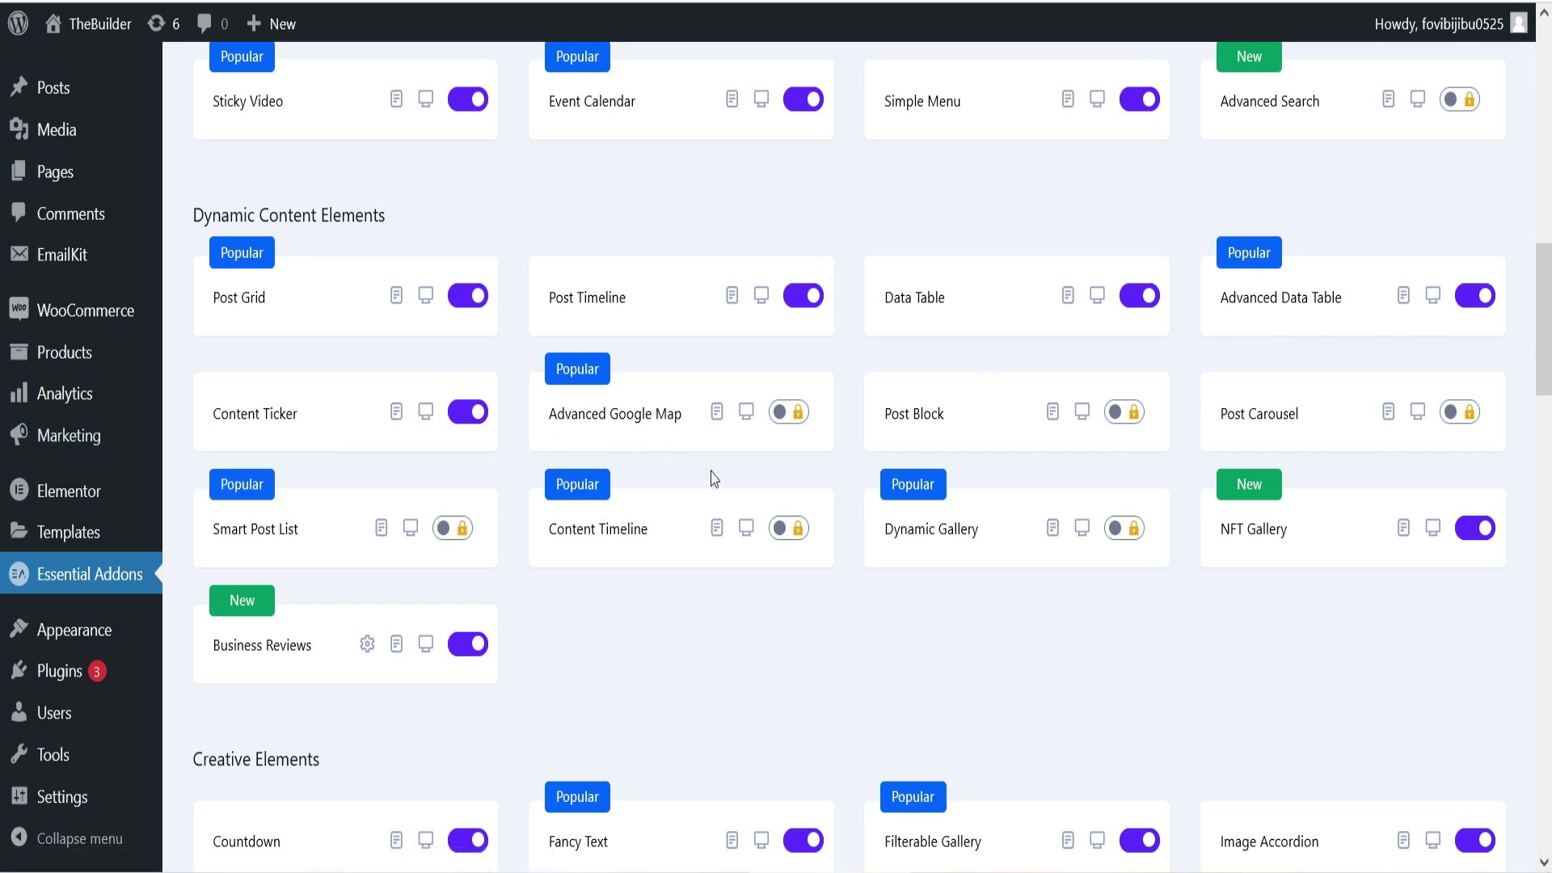
scroll(713, 479, down, 5)
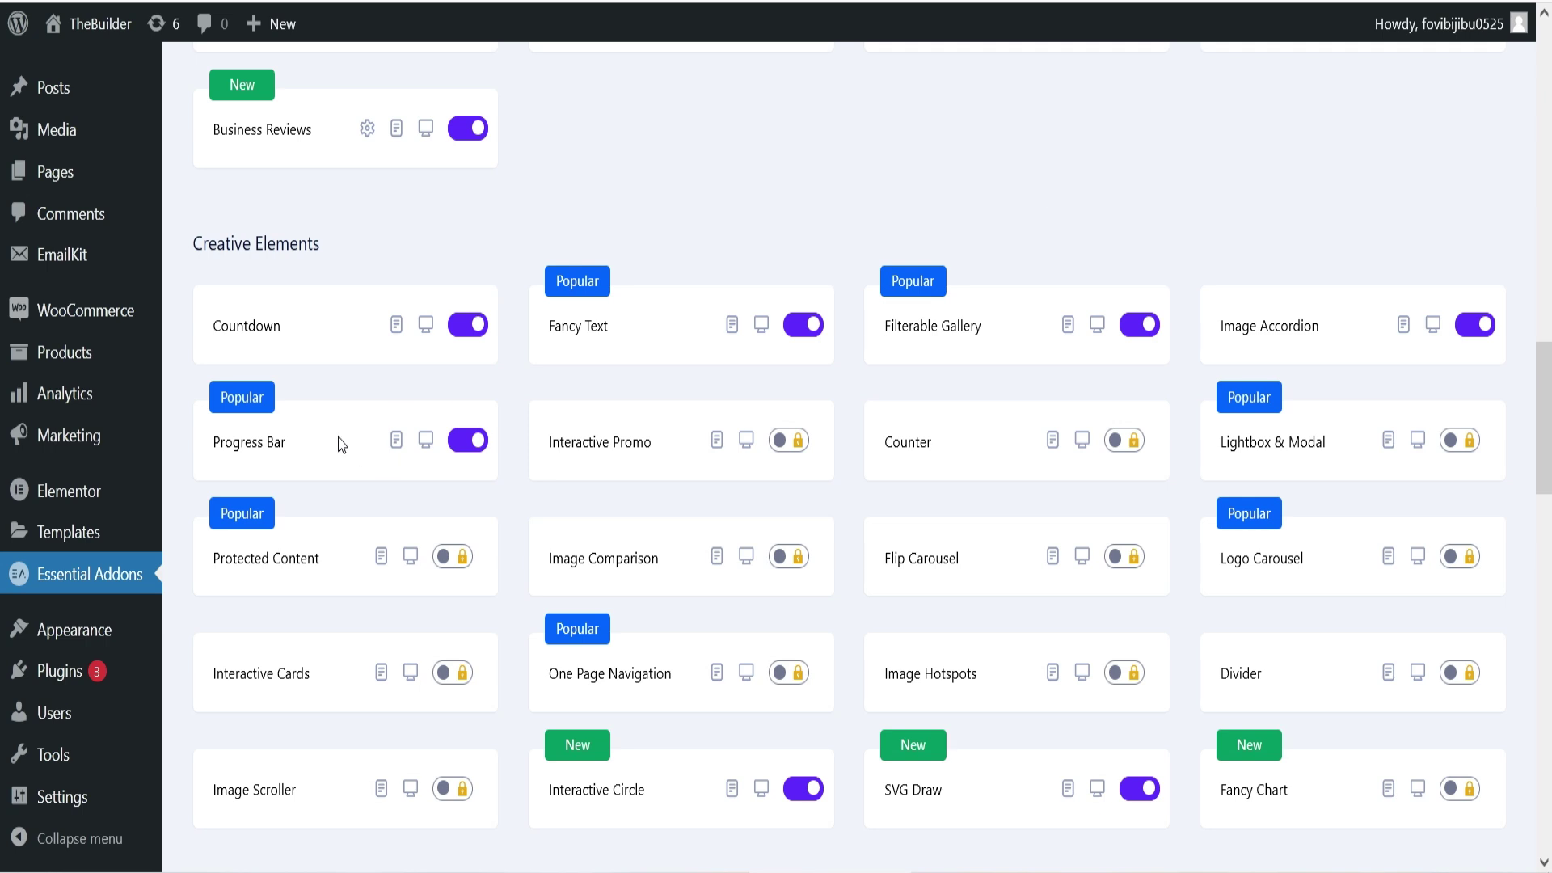
scroll(1105, 277, down, 8)
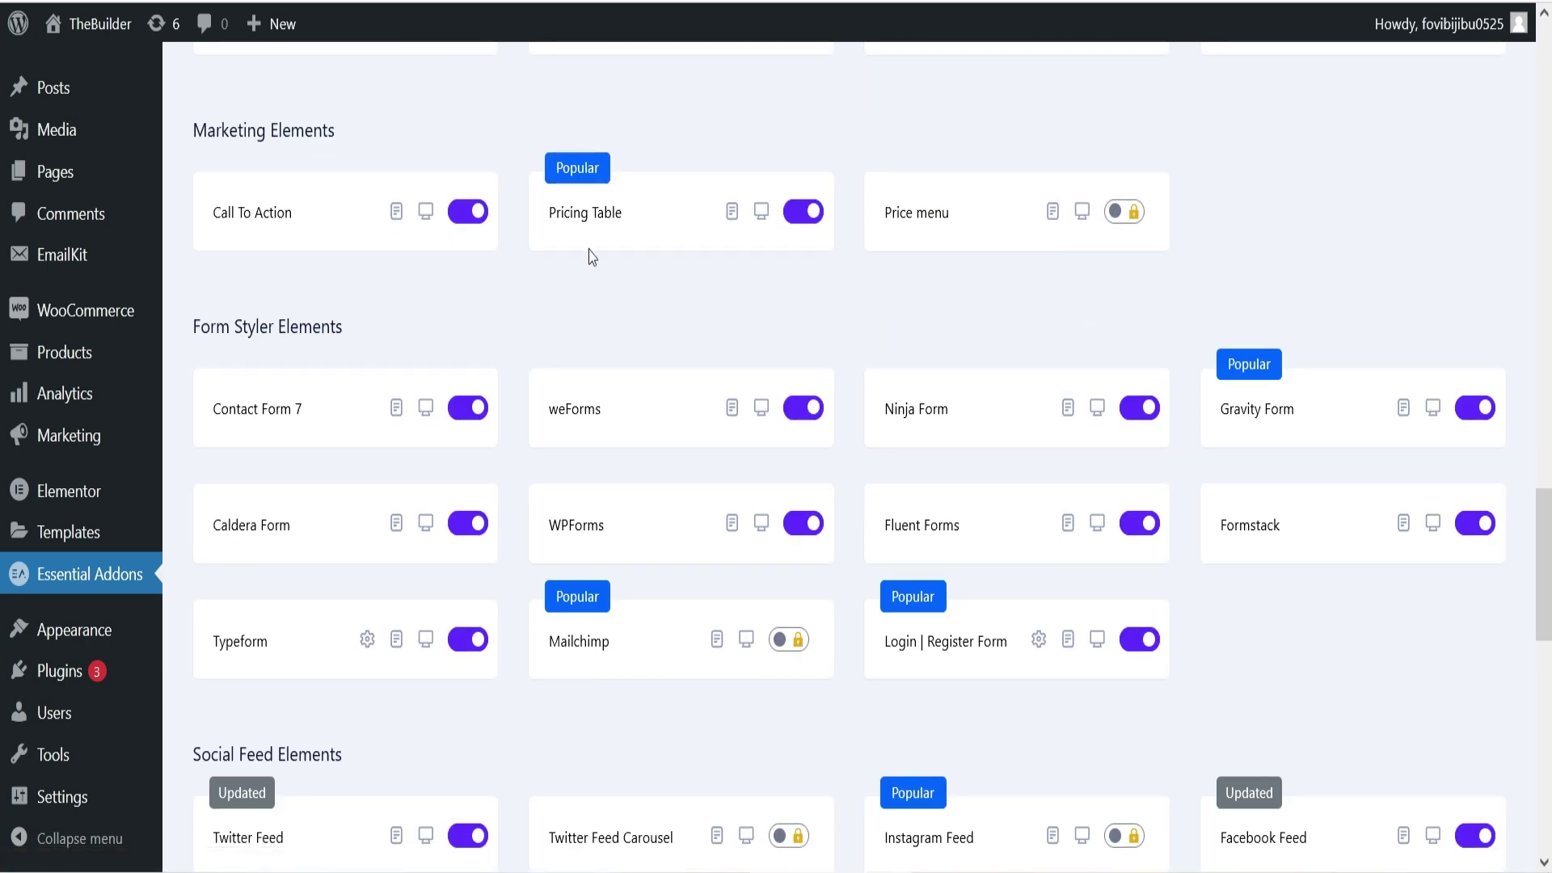
scroll(299, 235, down, 2)
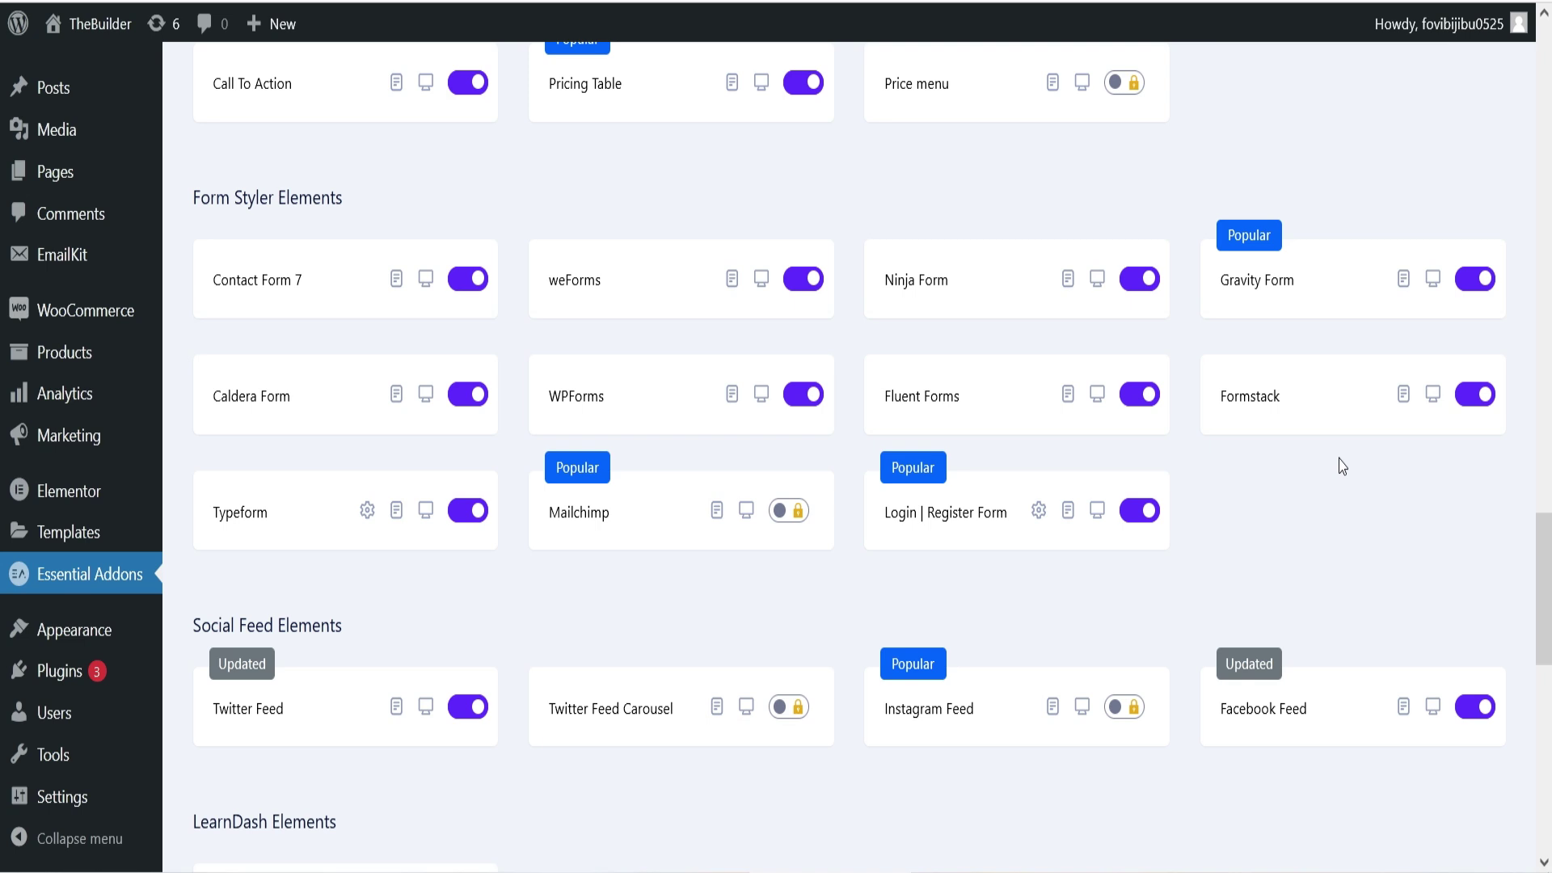
scroll(1331, 473, down, 6)
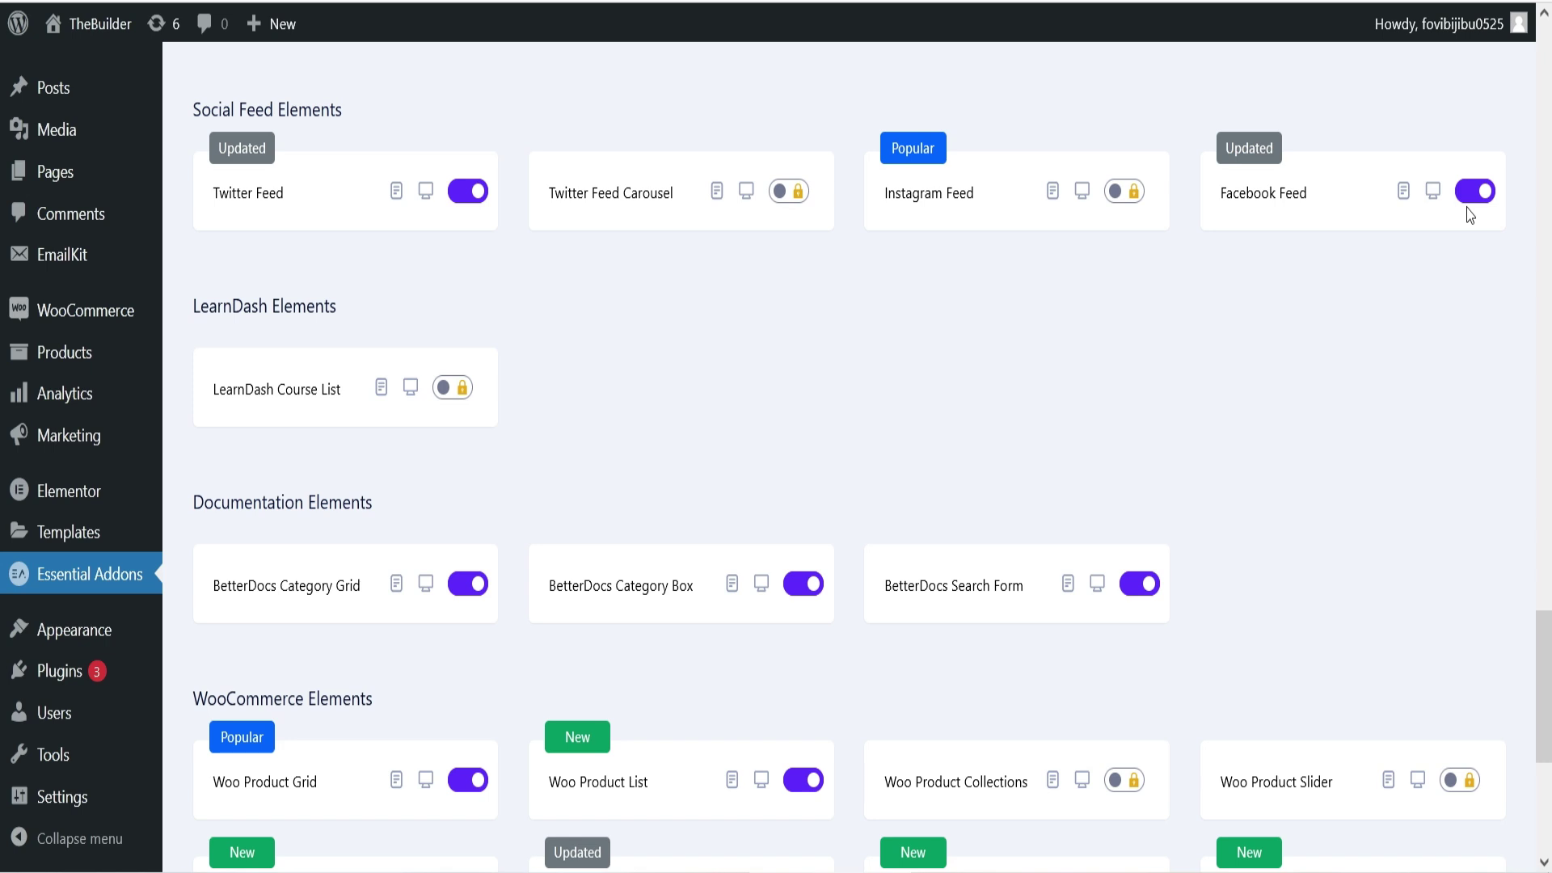
scroll(299, 267, down, 3)
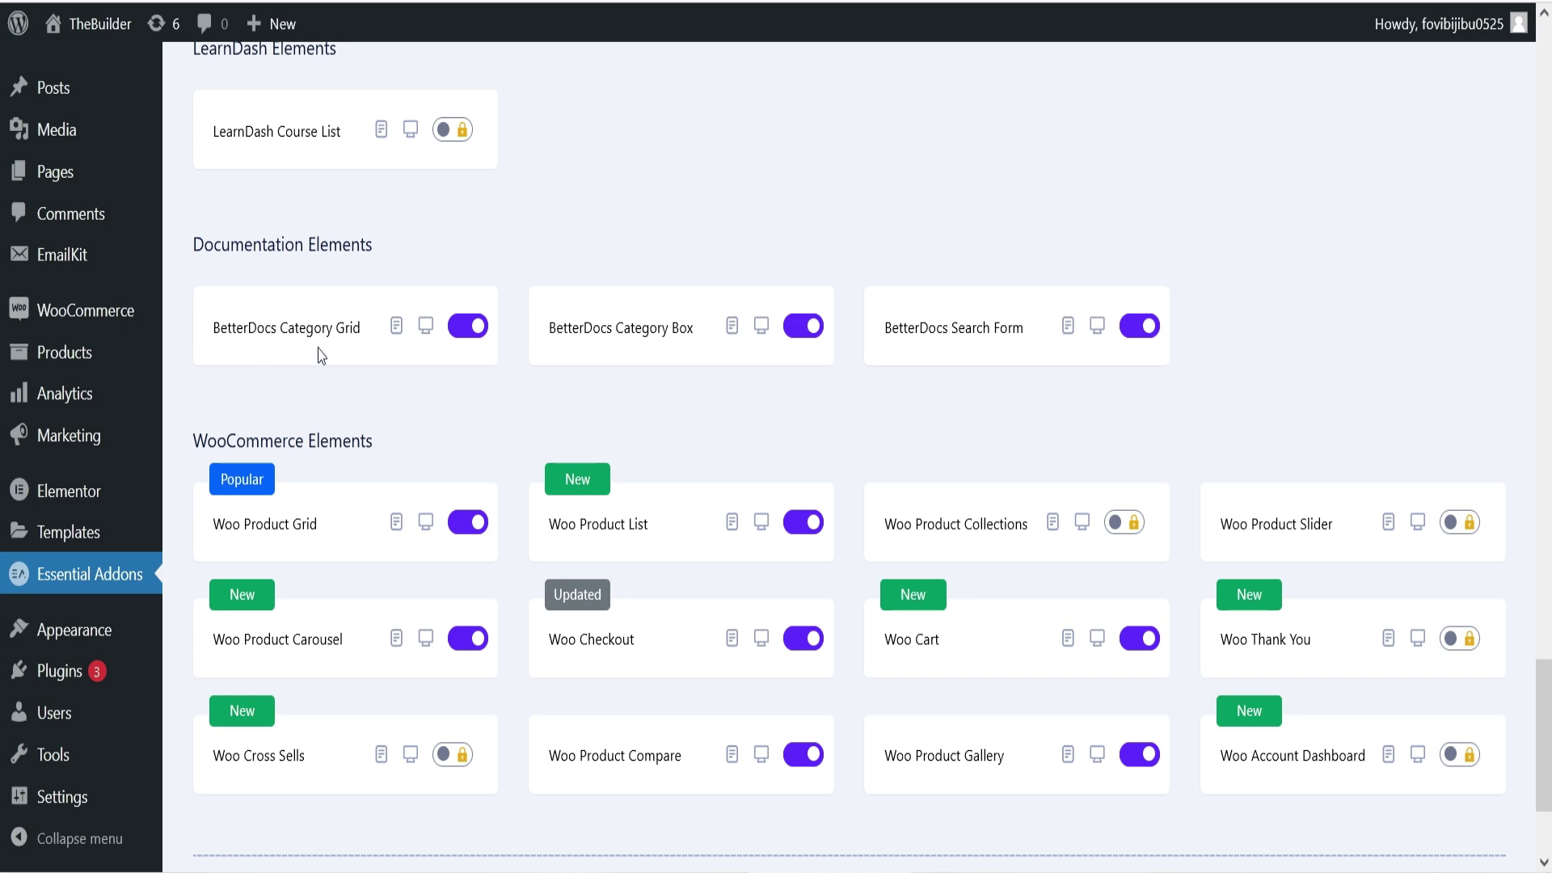
scroll(1404, 289, down, 3)
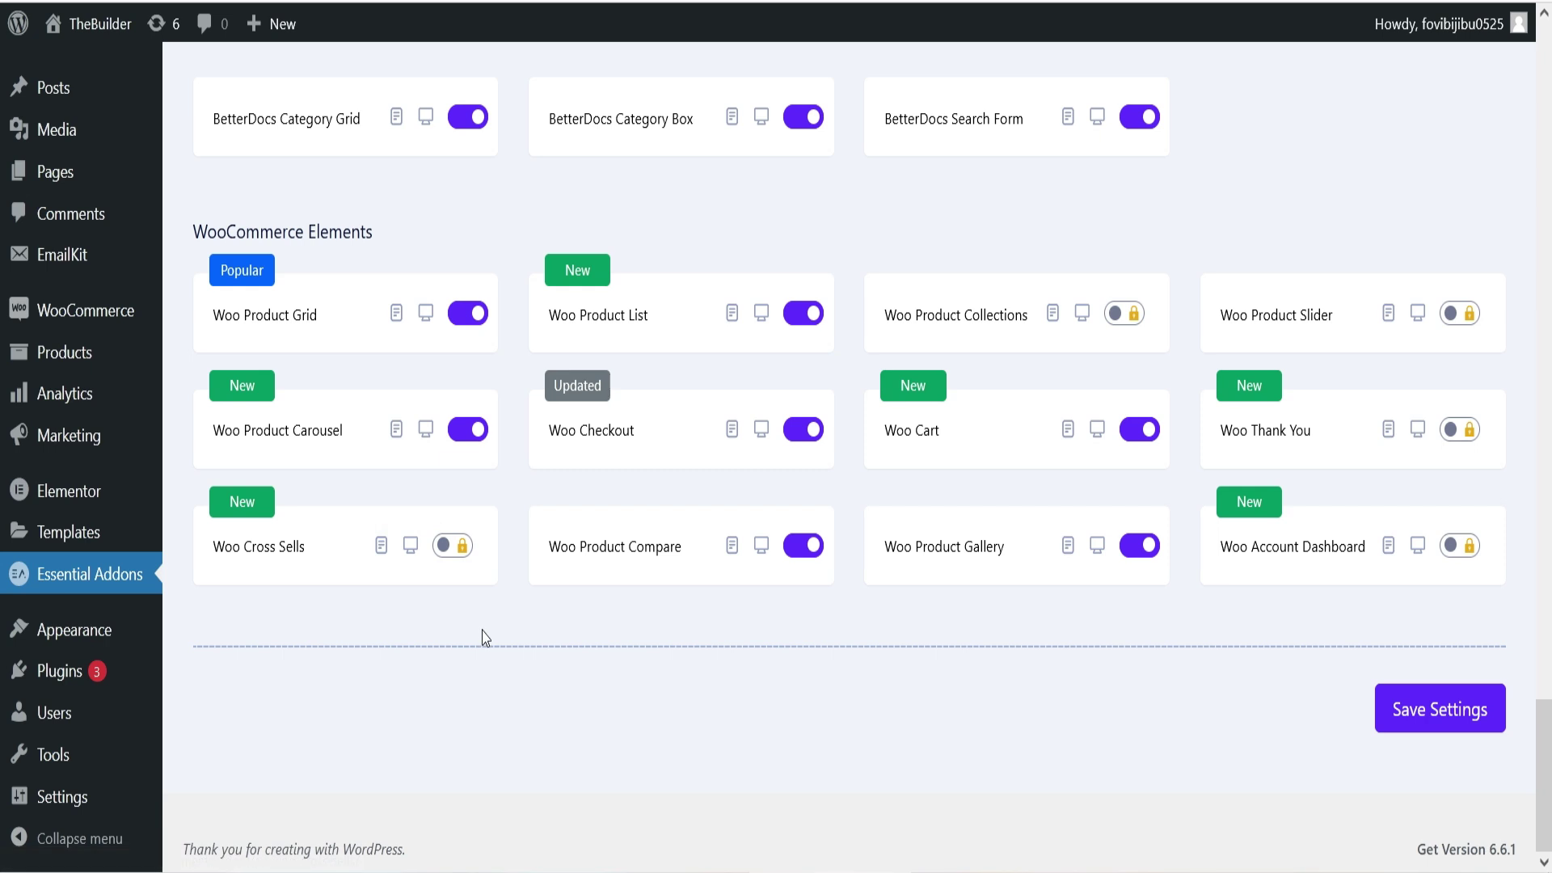
scroll(435, 619, up, 5)
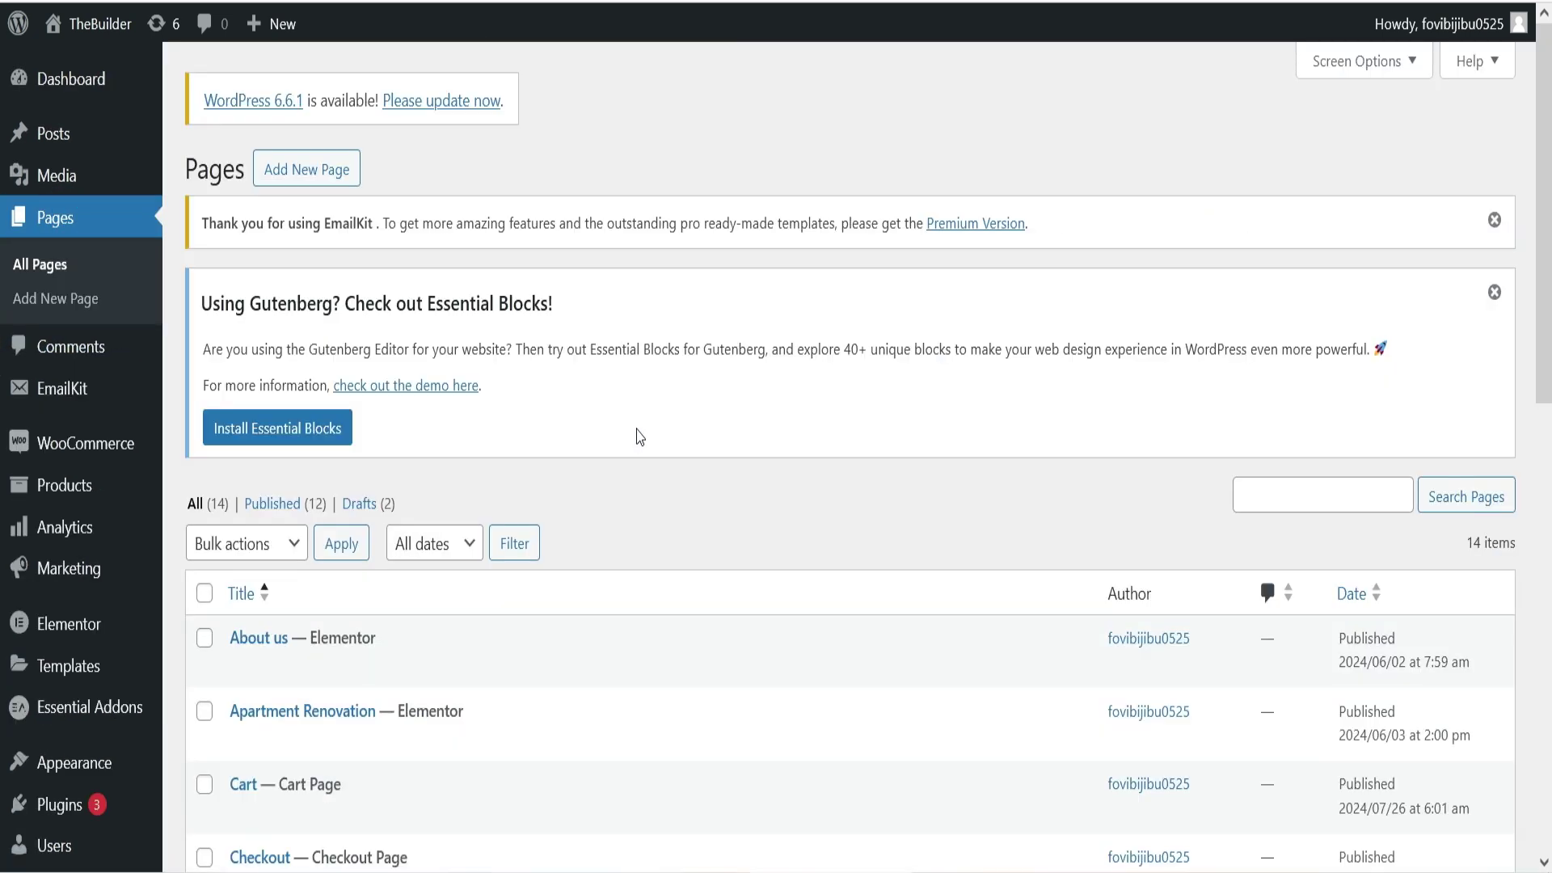
Open the About us page from the site's page list for editing with Elementor
scroll(521, 242, down, 5)
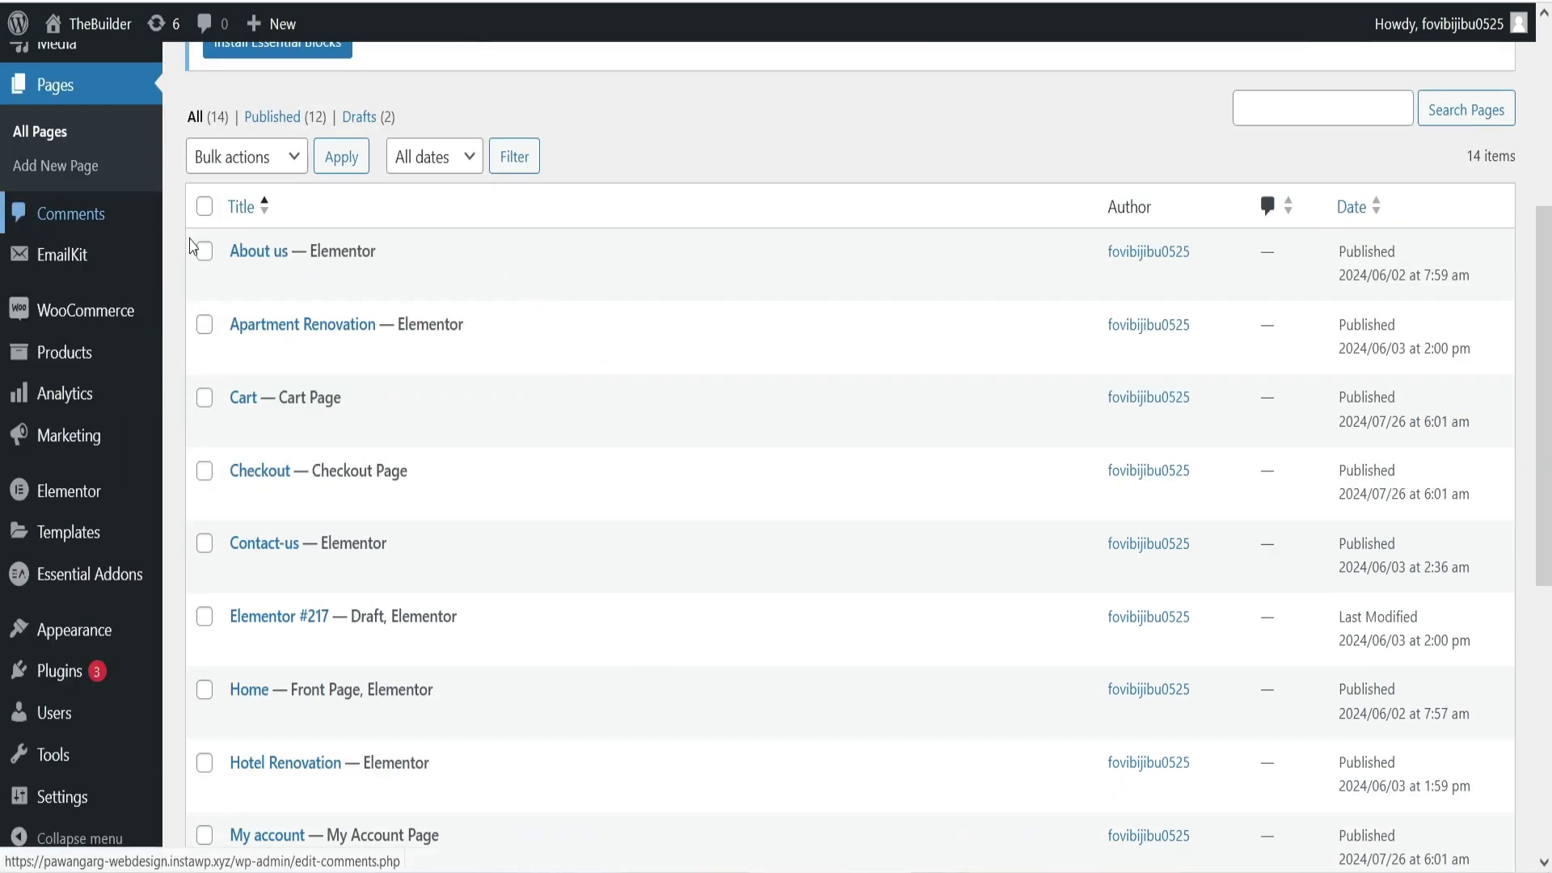
right_click(582, 282)
click(640, 308)
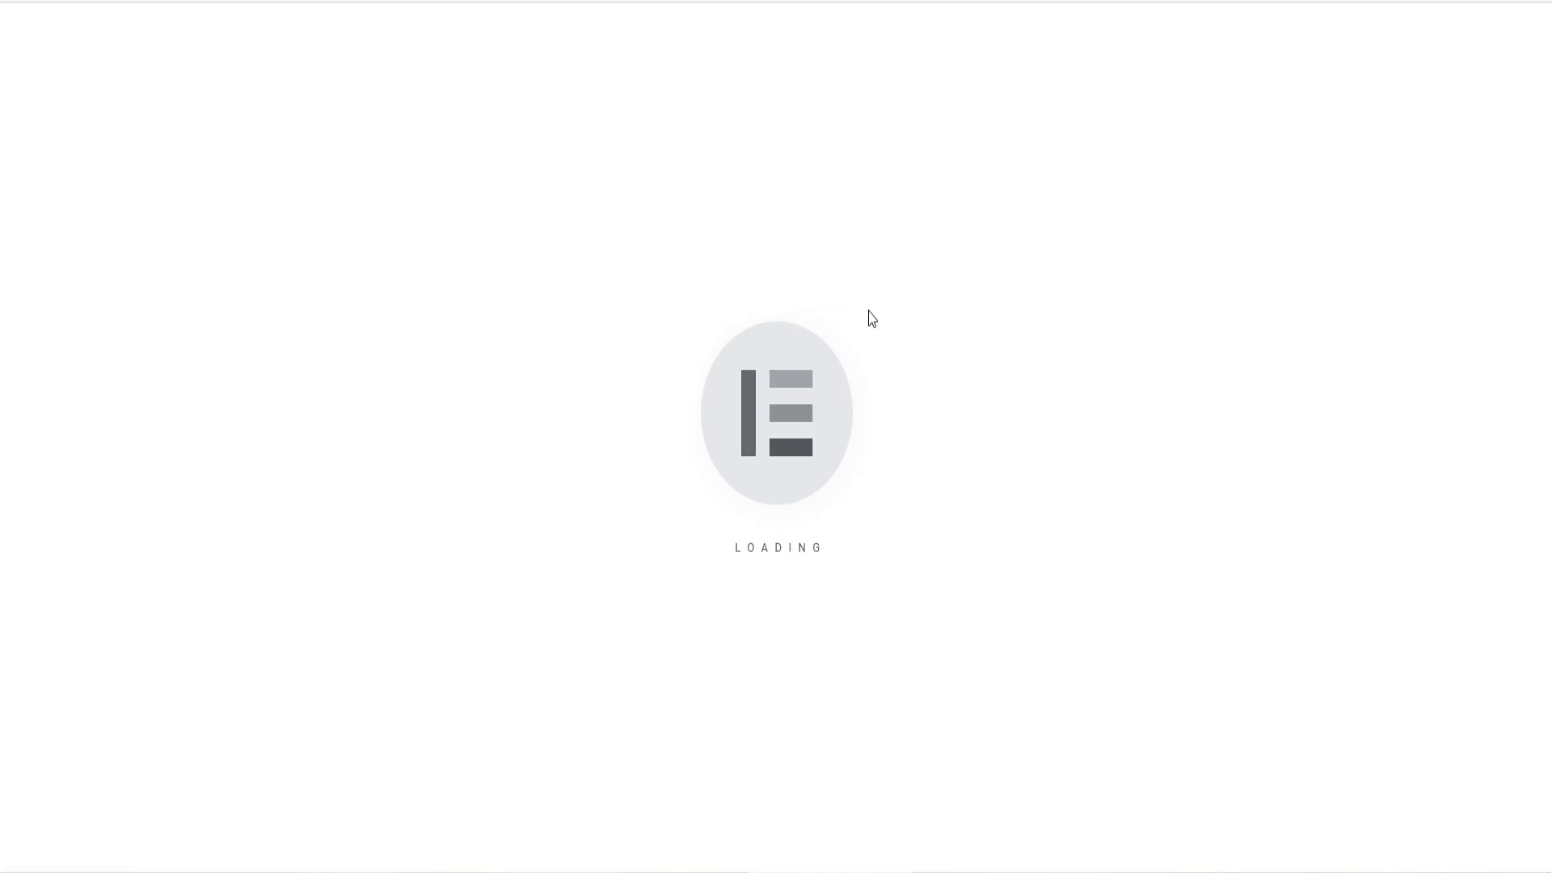
Add a single-column Flexbox container below the team section, just above the page footer
scroll(733, 405, down, 10)
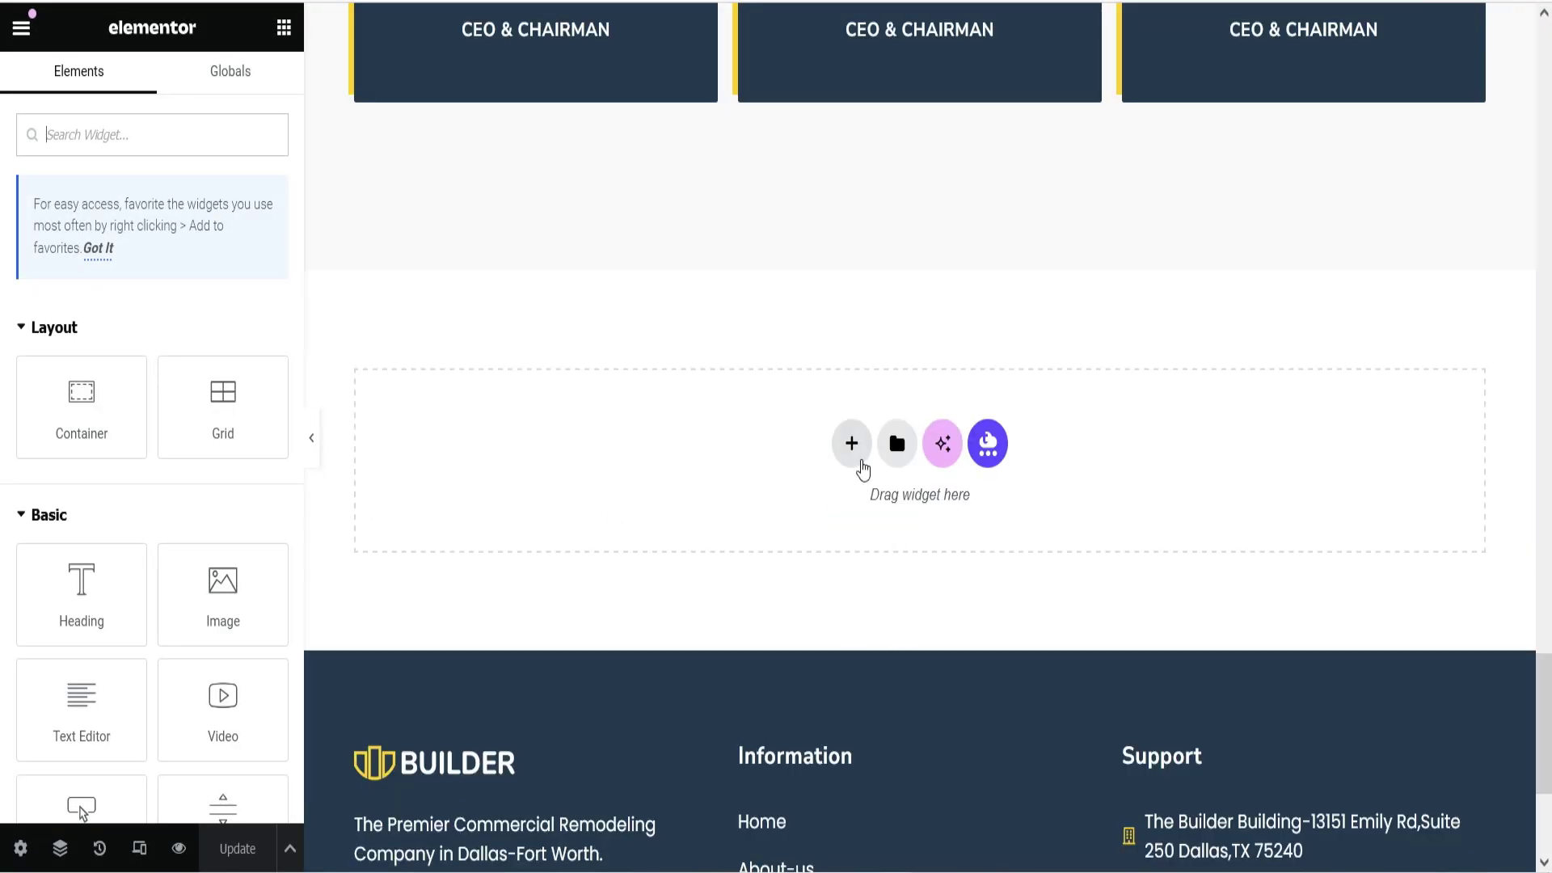
click(851, 444)
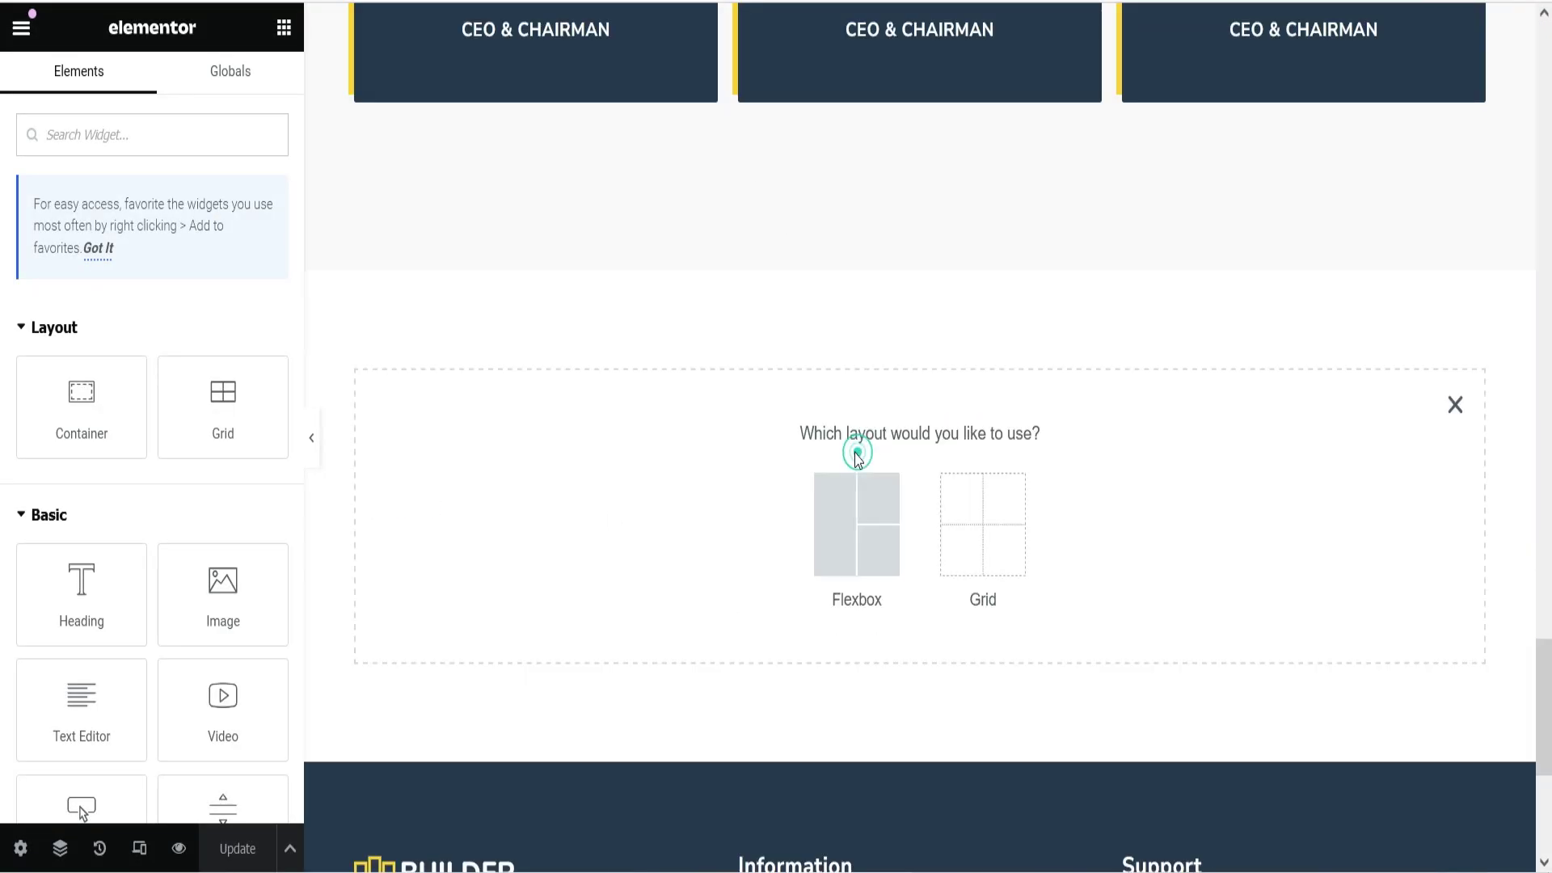
click(843, 529)
click(643, 513)
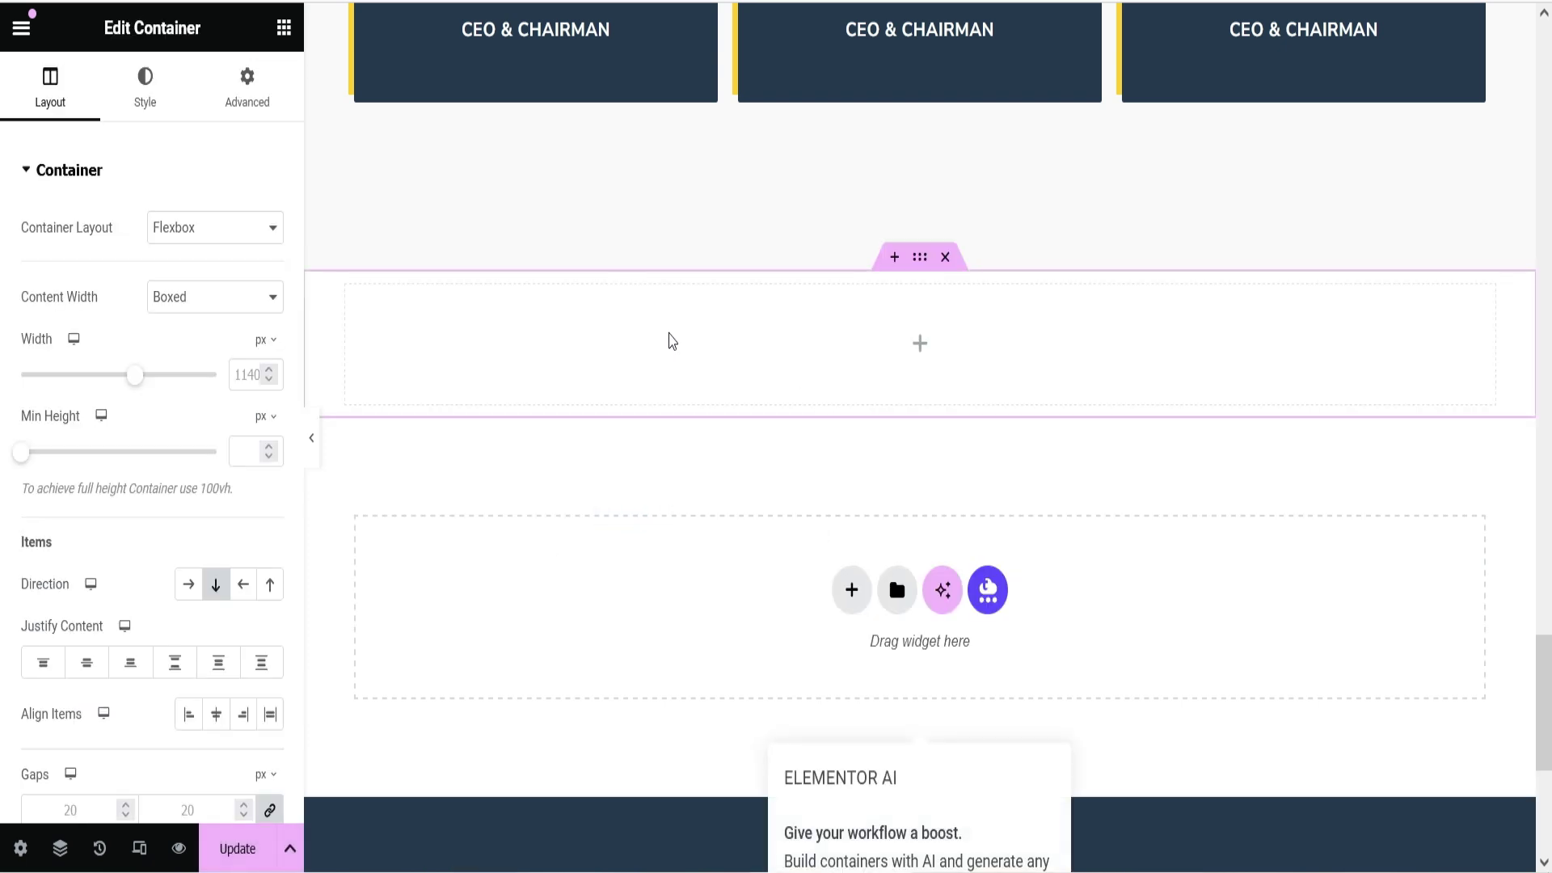
Place the Essential Addons Advanced Accordion widget in the empty container below the team section
click(911, 351)
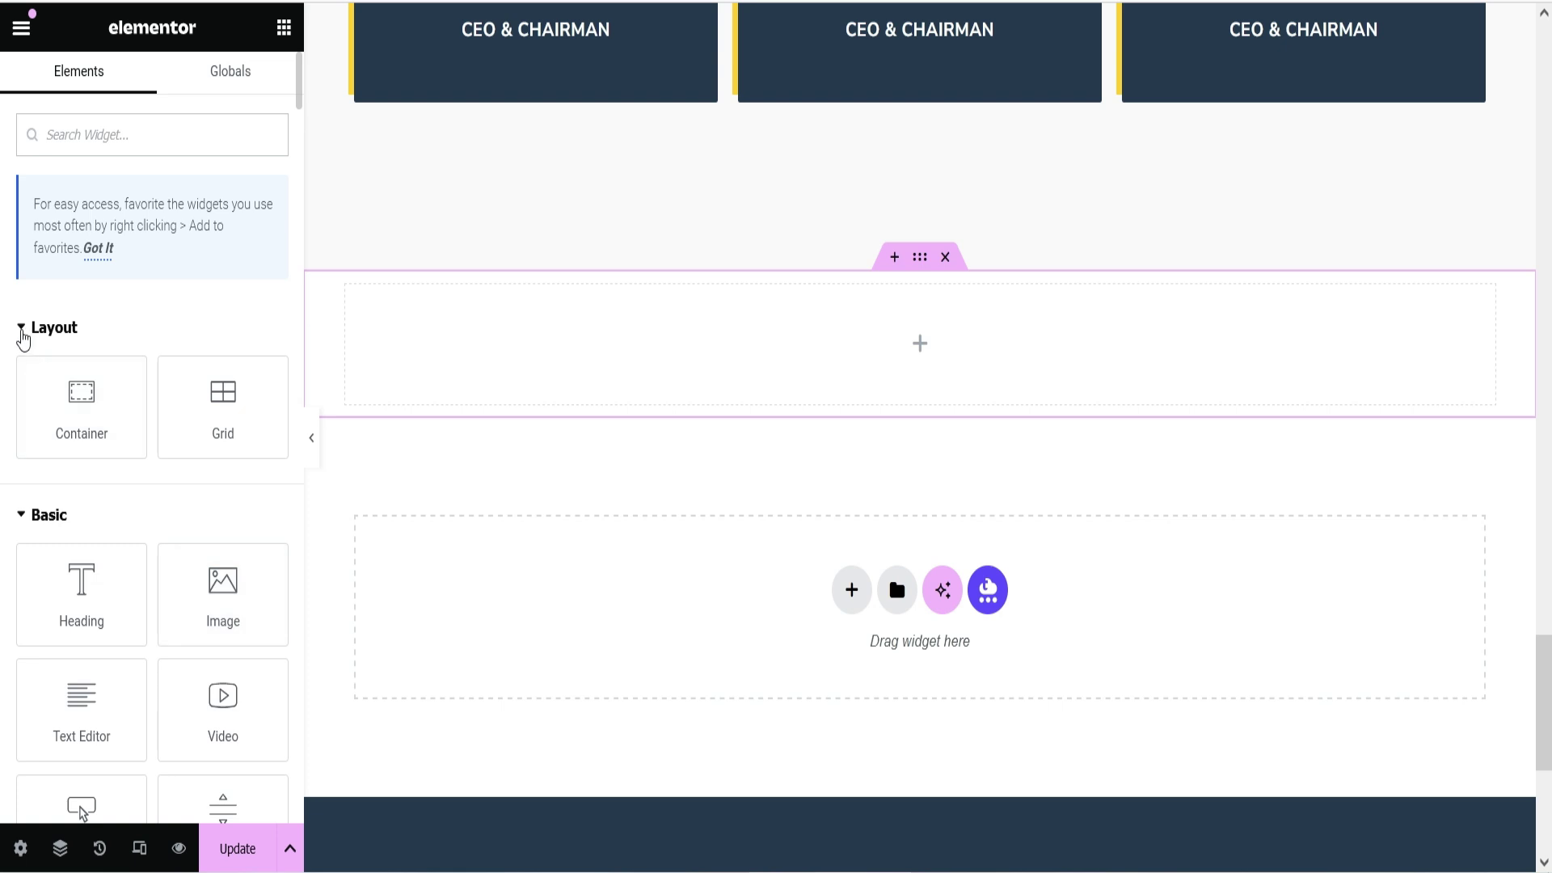
click(21, 329)
click(21, 388)
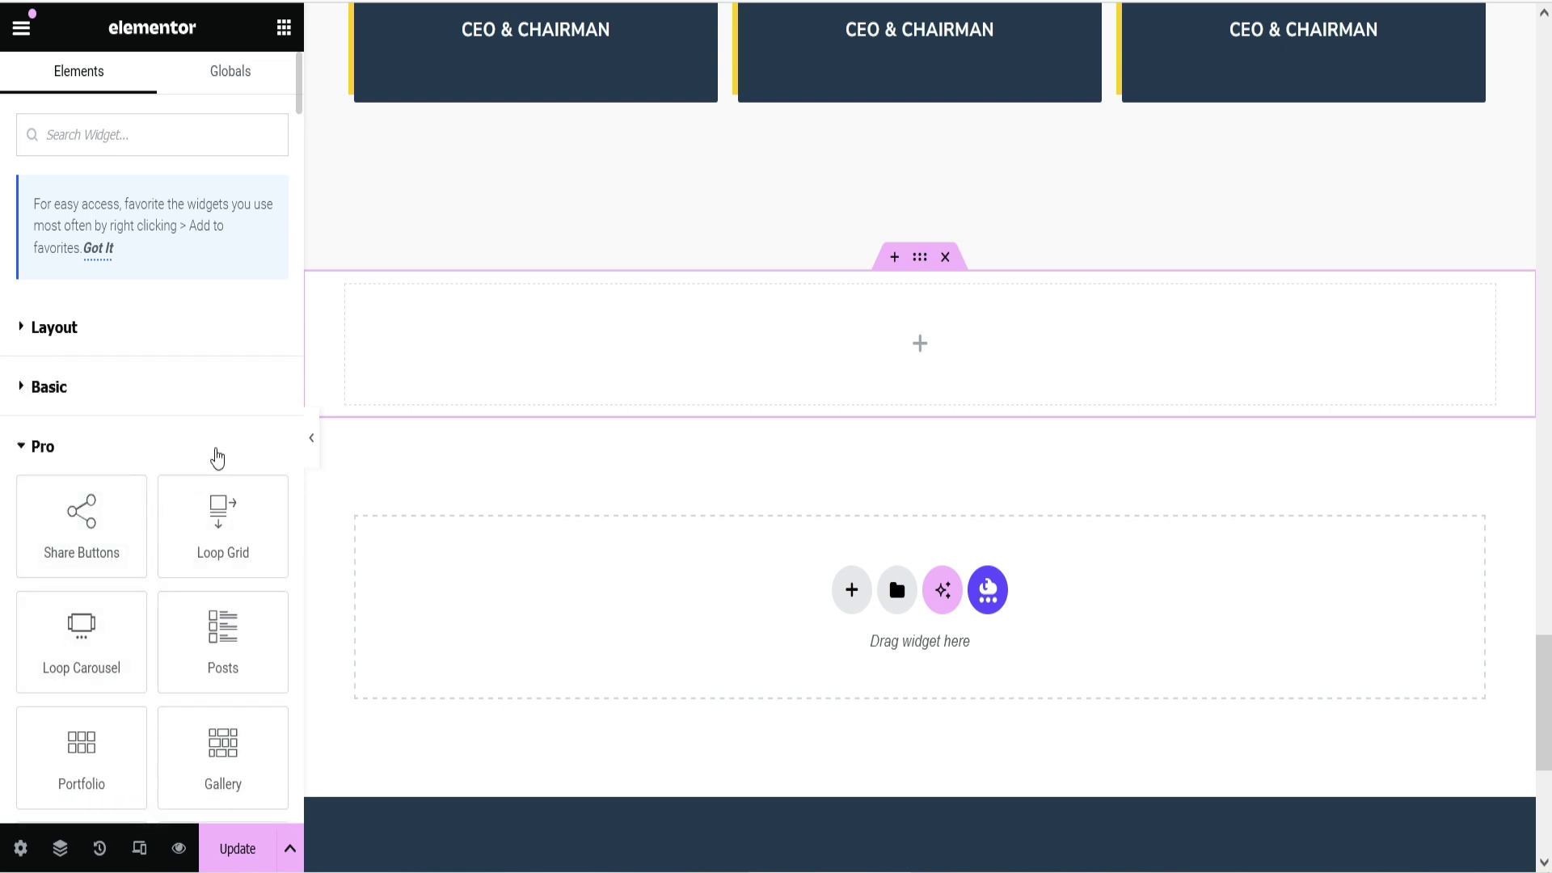
click(34, 450)
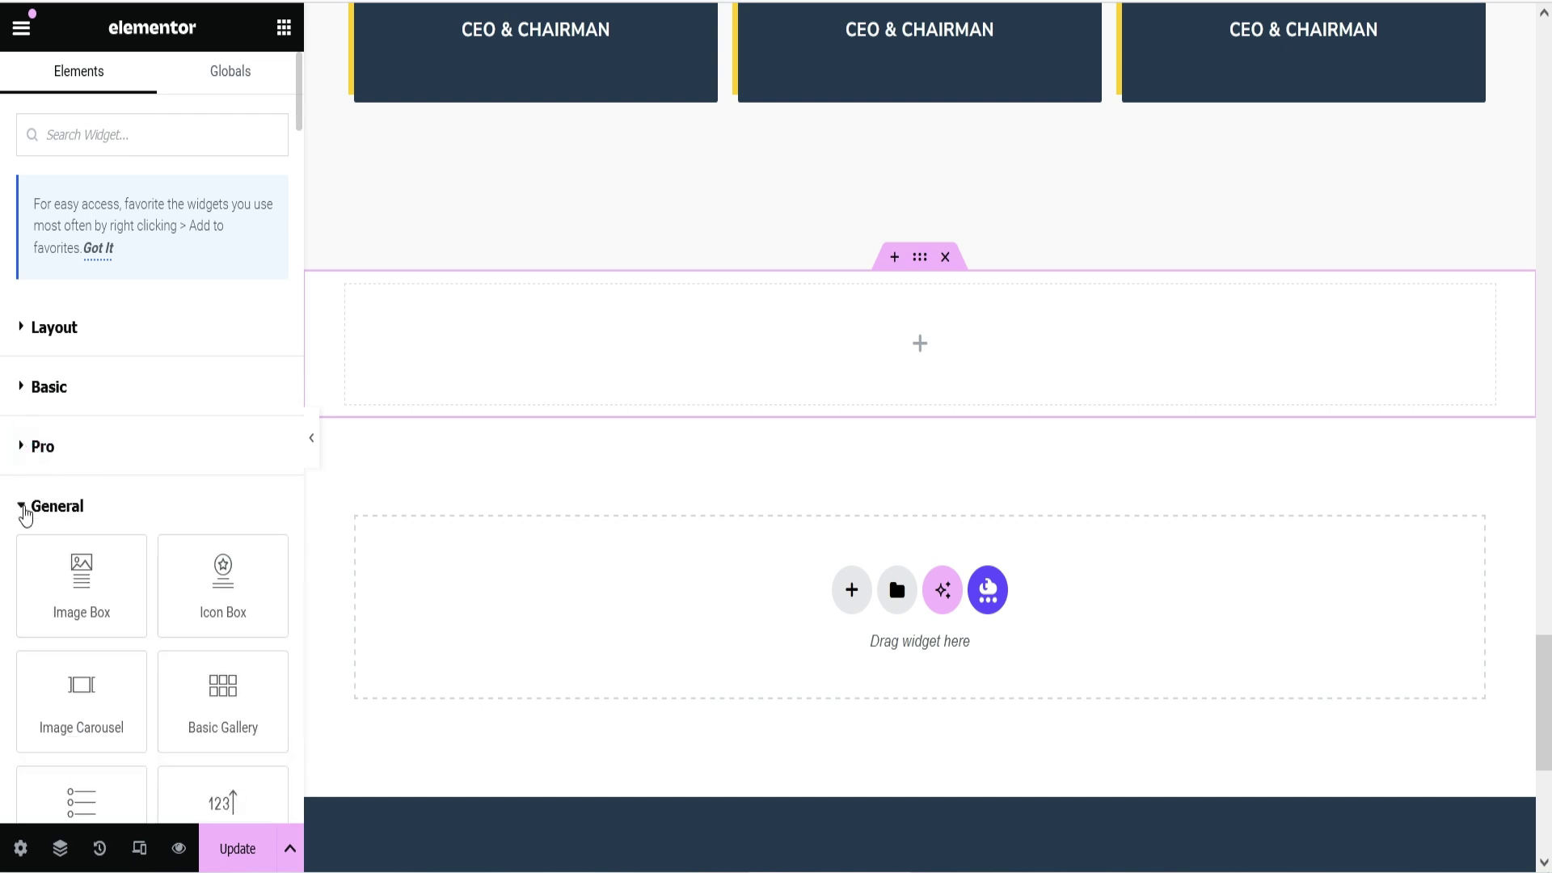
click(25, 508)
scroll(80, 390, down, 3)
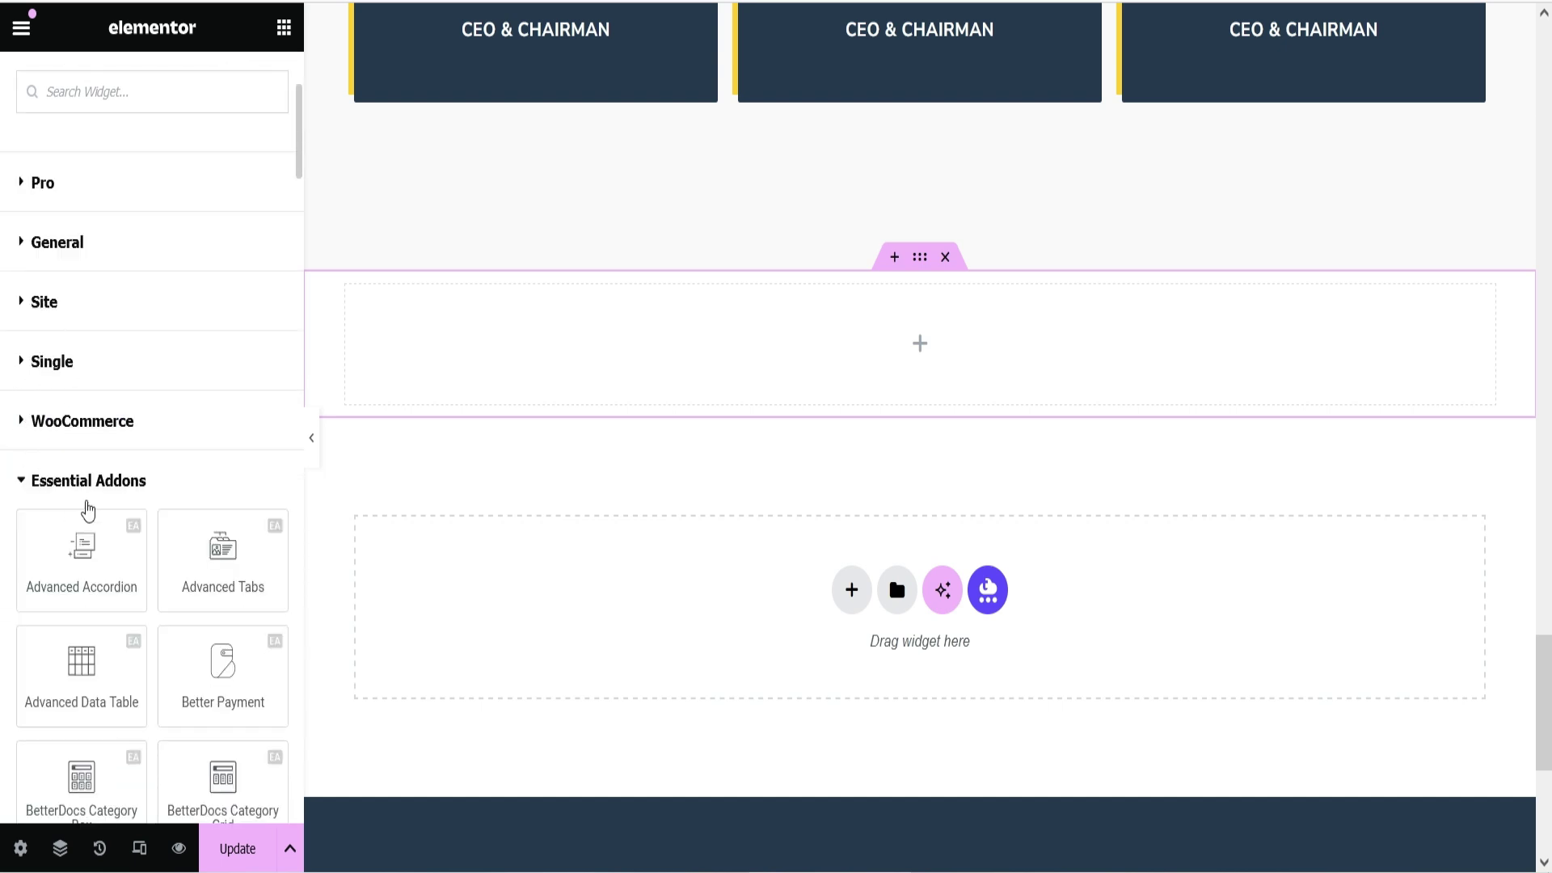
scroll(127, 429, down, 2)
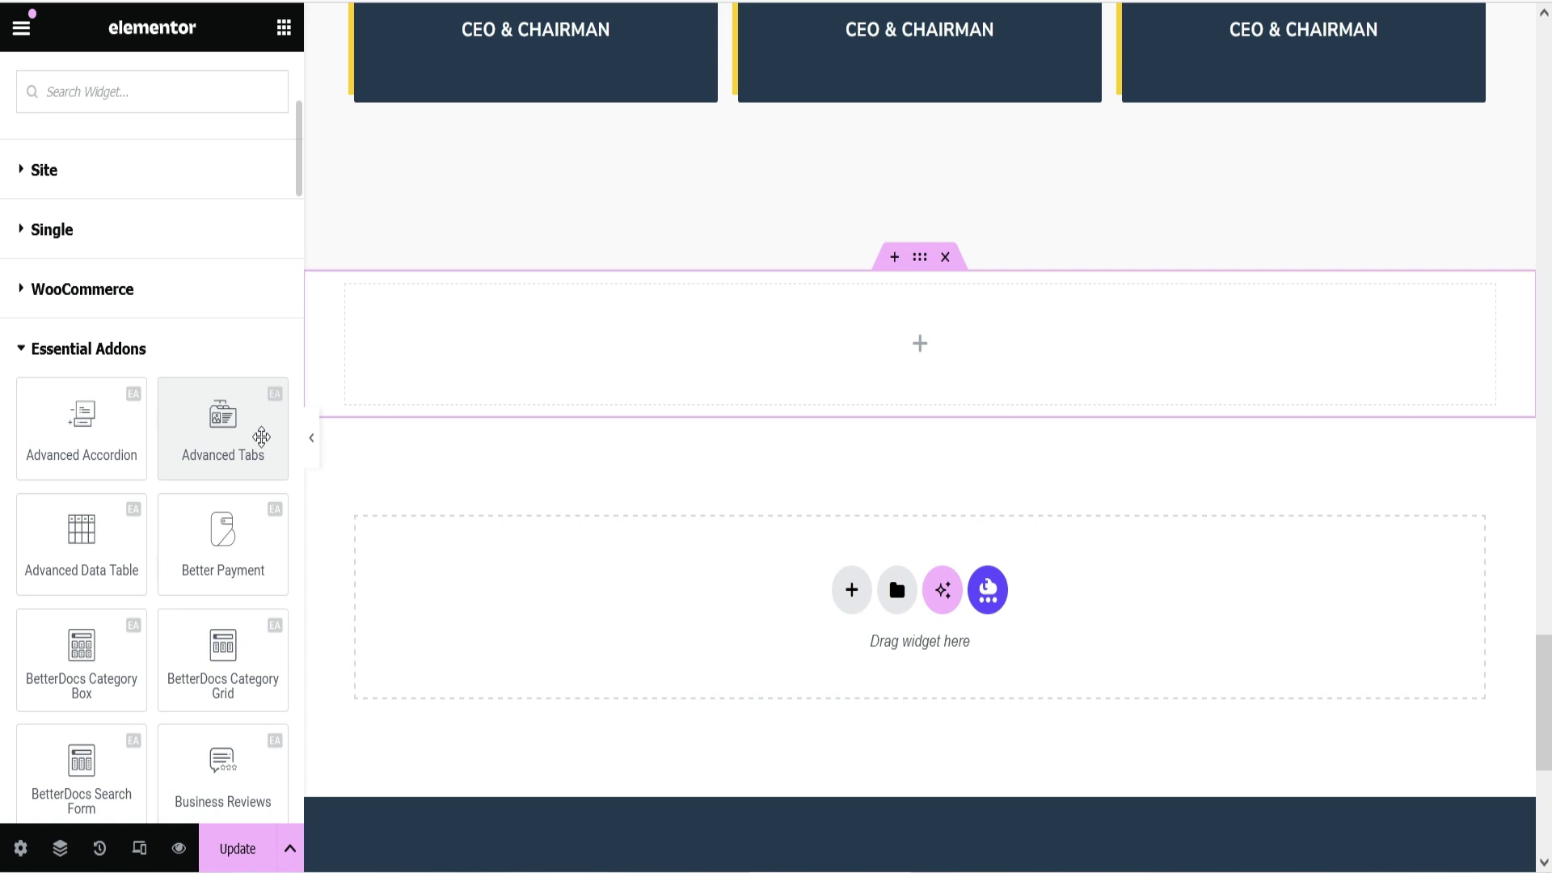
scroll(272, 418, down, 5)
scroll(273, 418, up, 5)
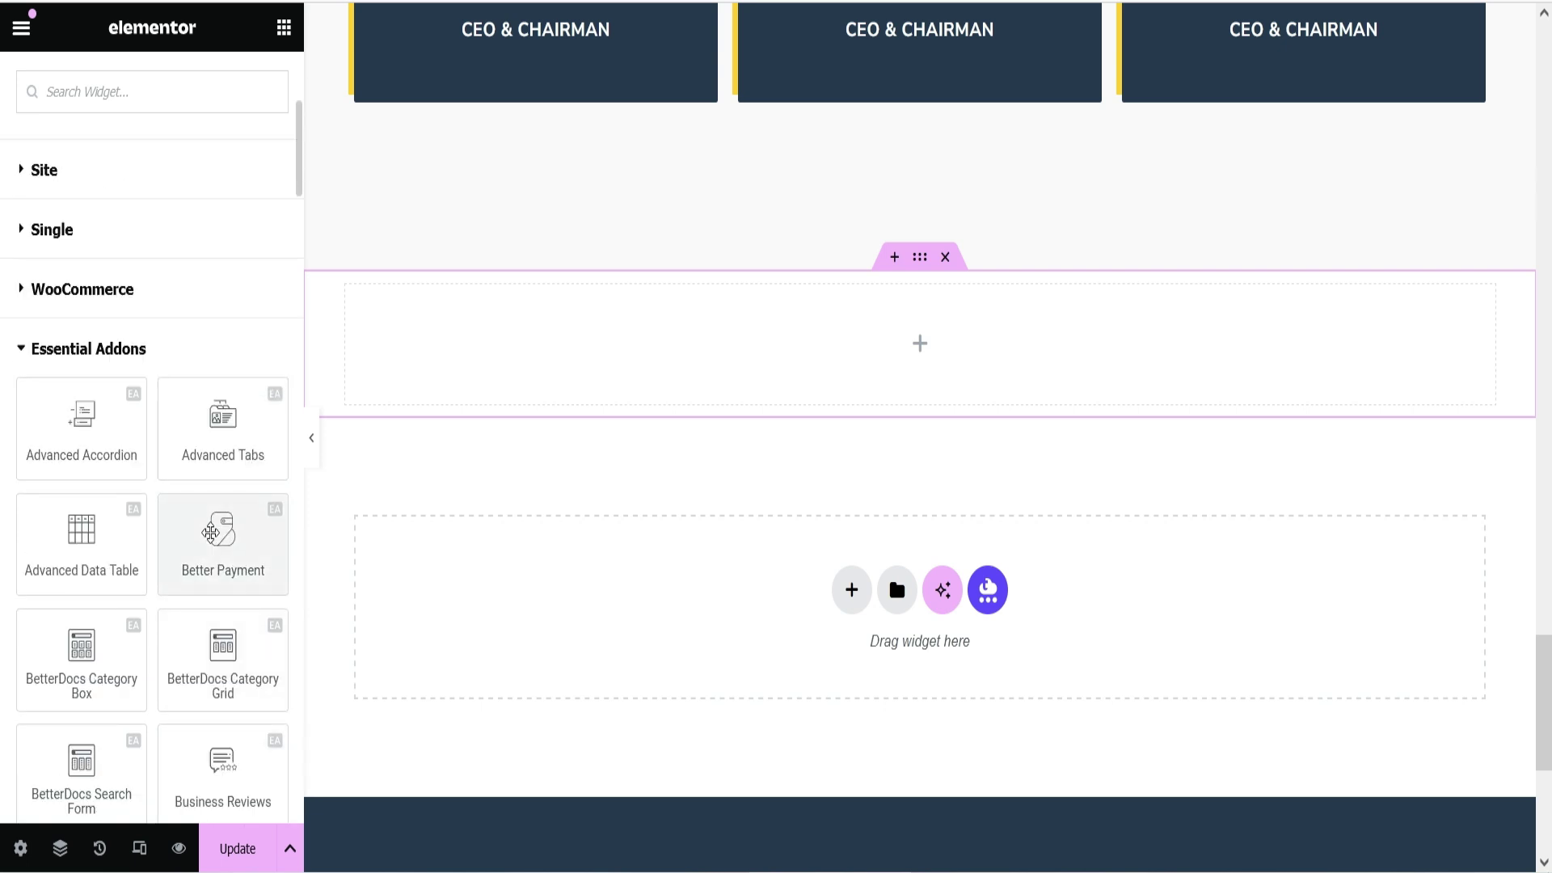
drag(56, 469, 783, 361)
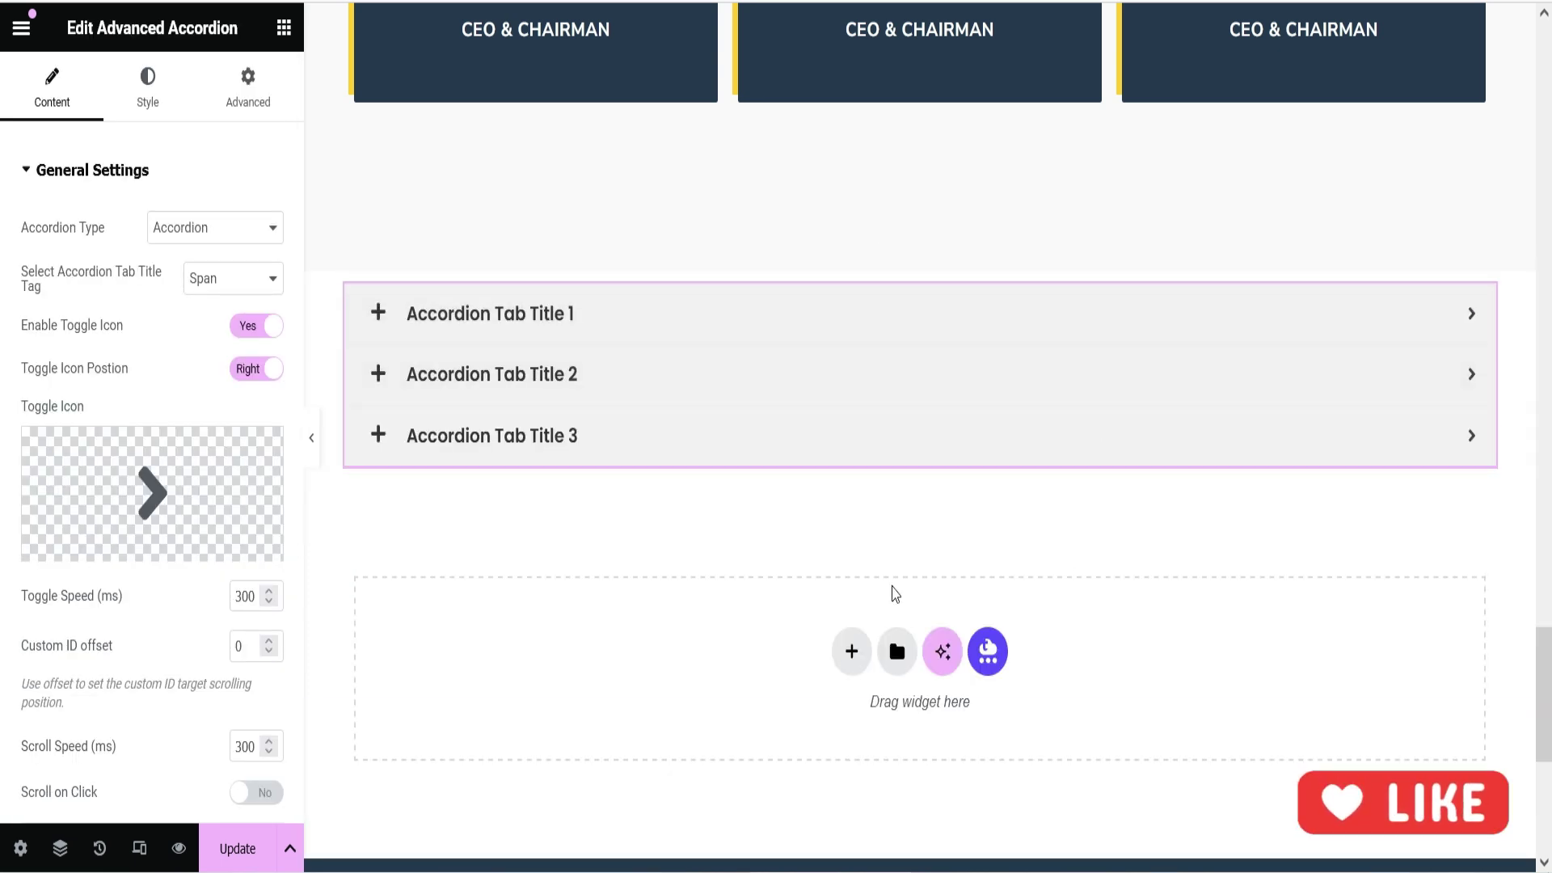
Expand and collapse the first two accordion tabs to preview how the Advanced Accordion behaves
click(647, 315)
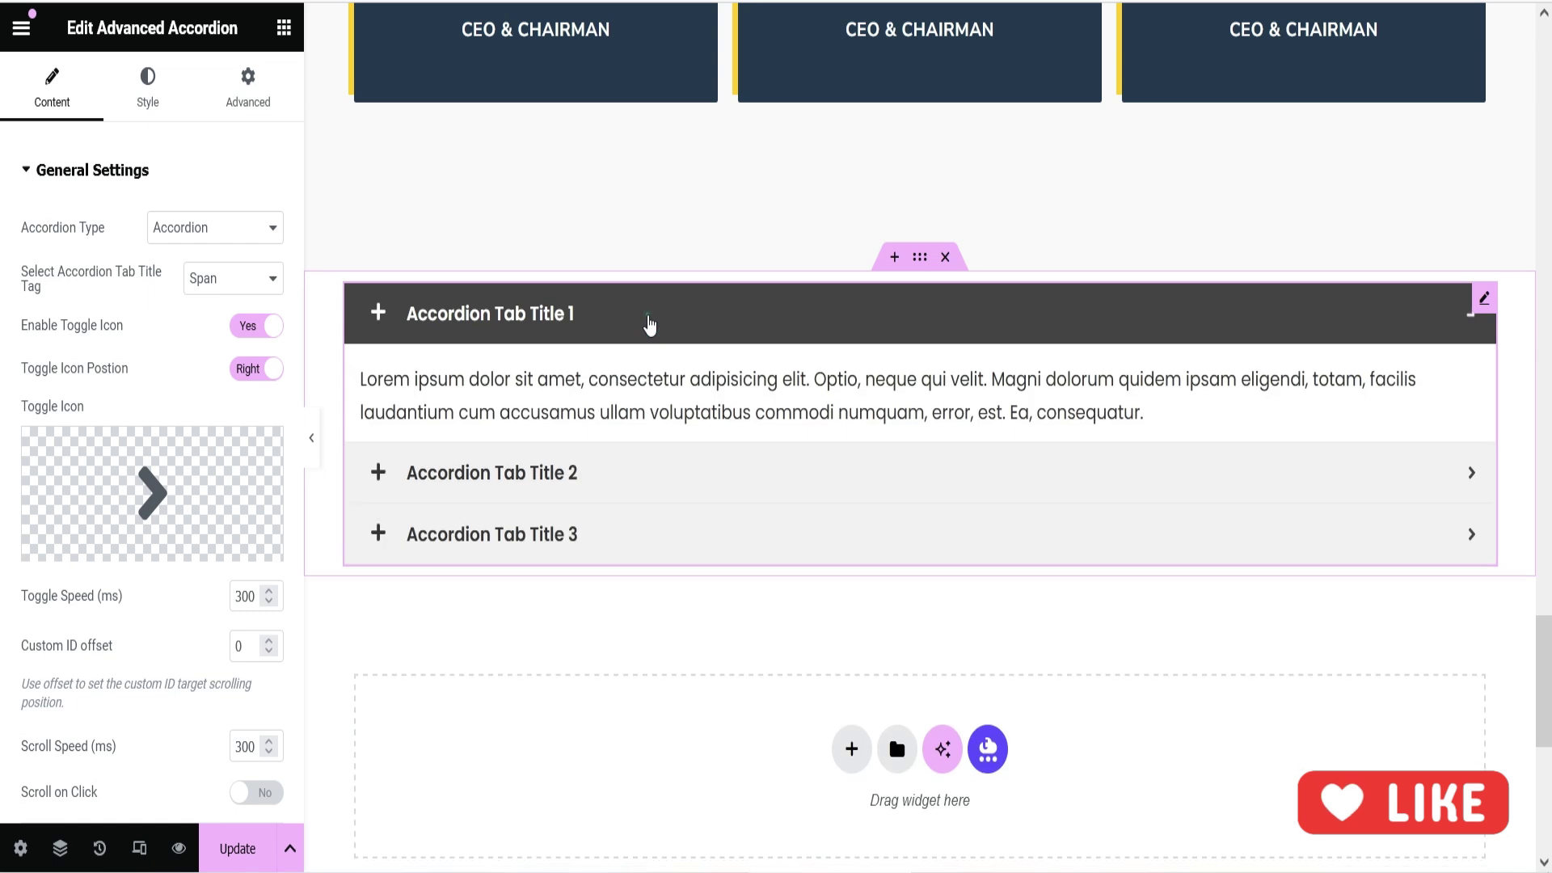
click(646, 314)
click(658, 374)
click(656, 372)
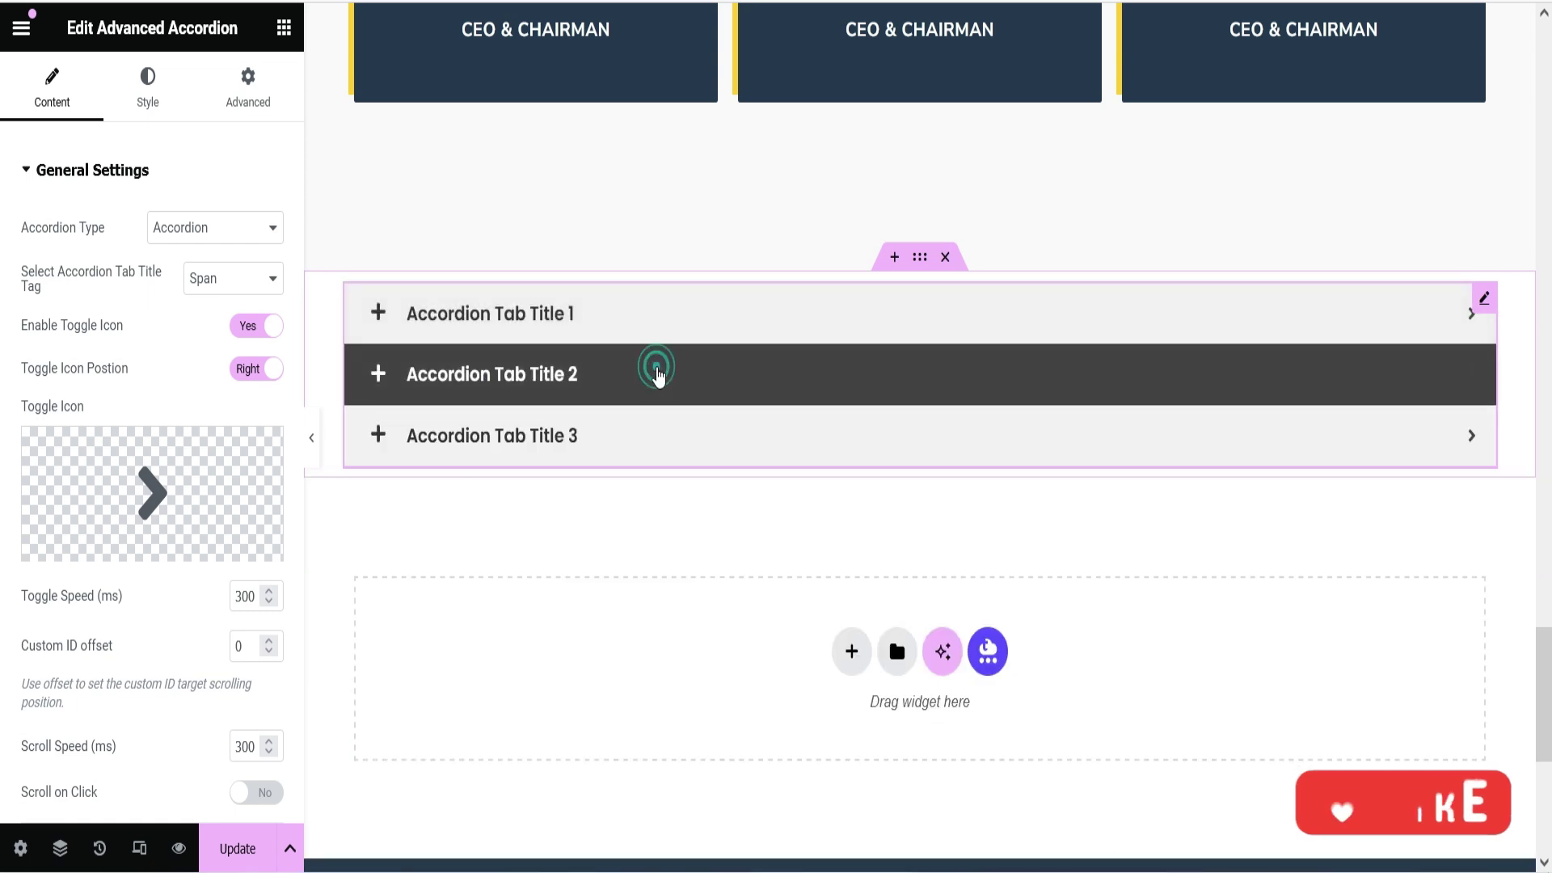
Search the widgets for "accord" and try the standard Accordion below the Advanced Accordion, deleting it after the comparison
click(281, 27)
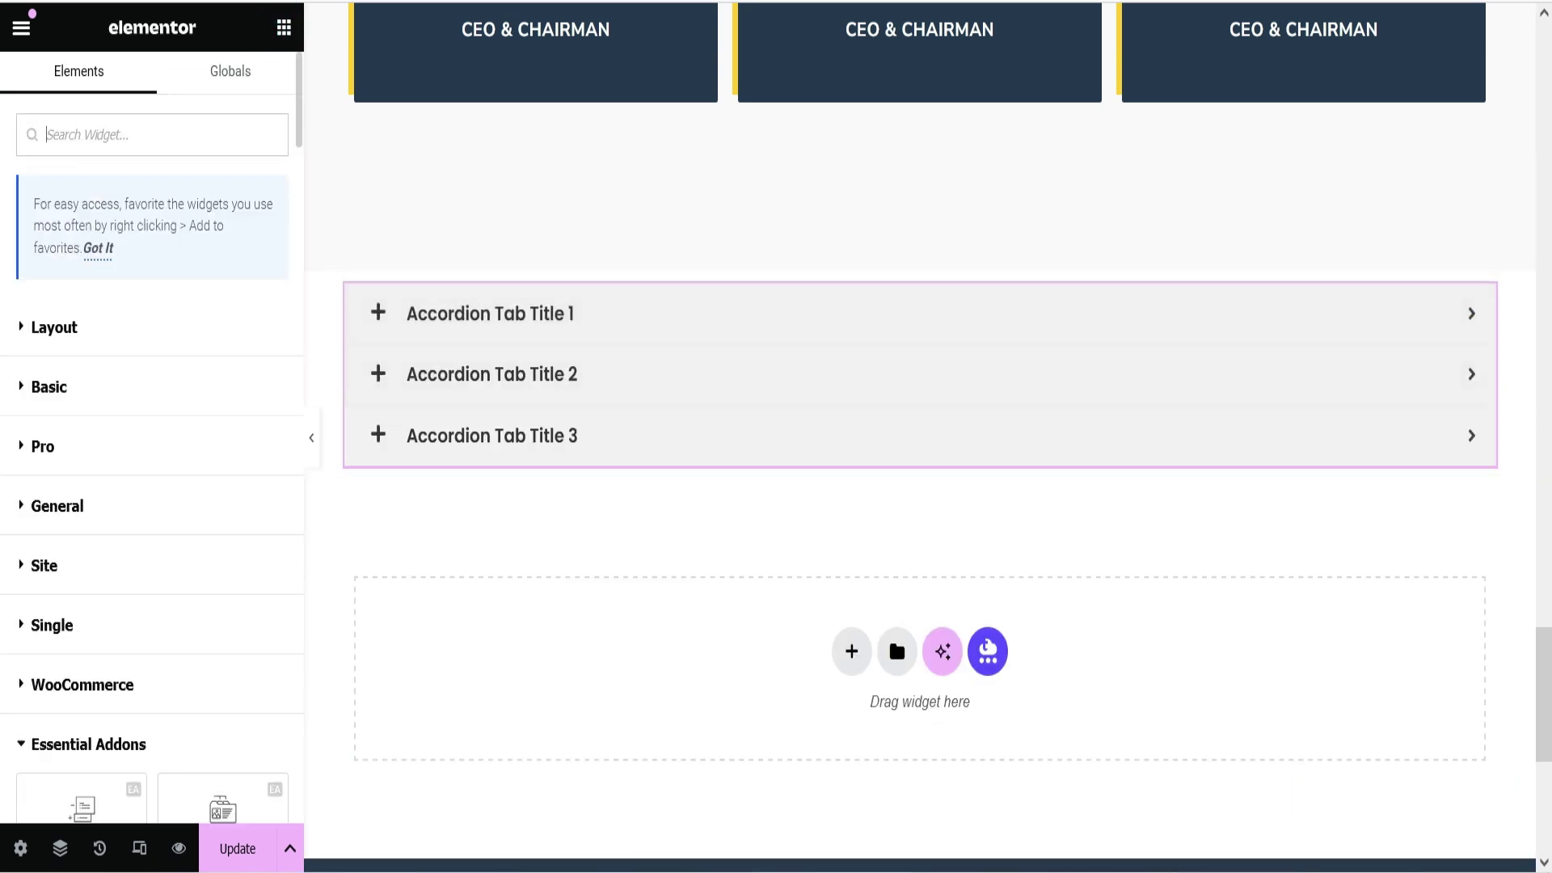
text(accord)
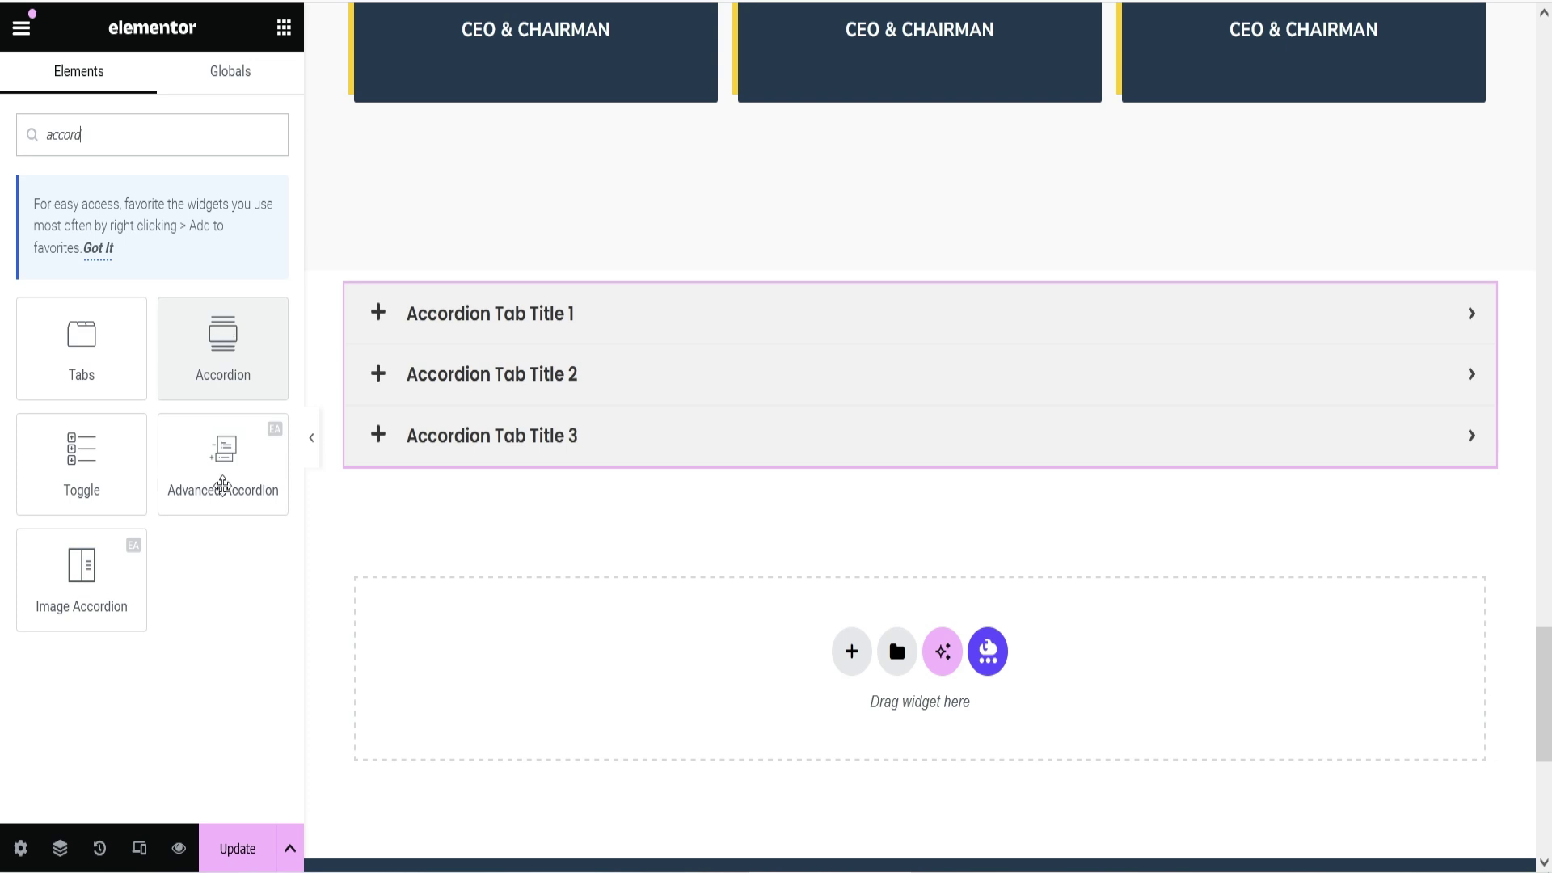
drag(220, 333, 633, 453)
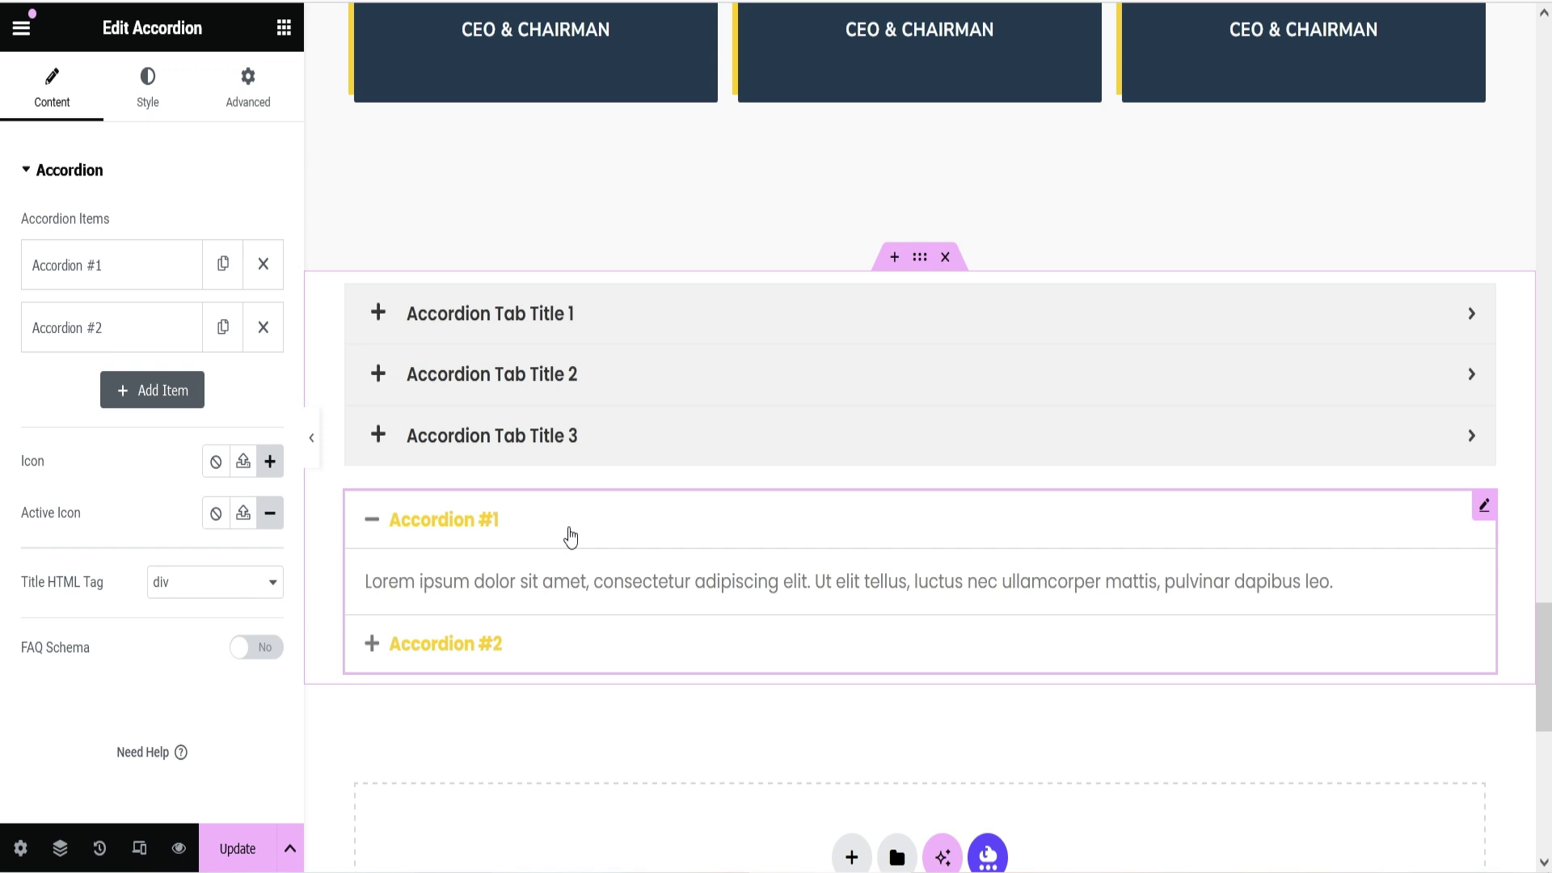
key(Delete)
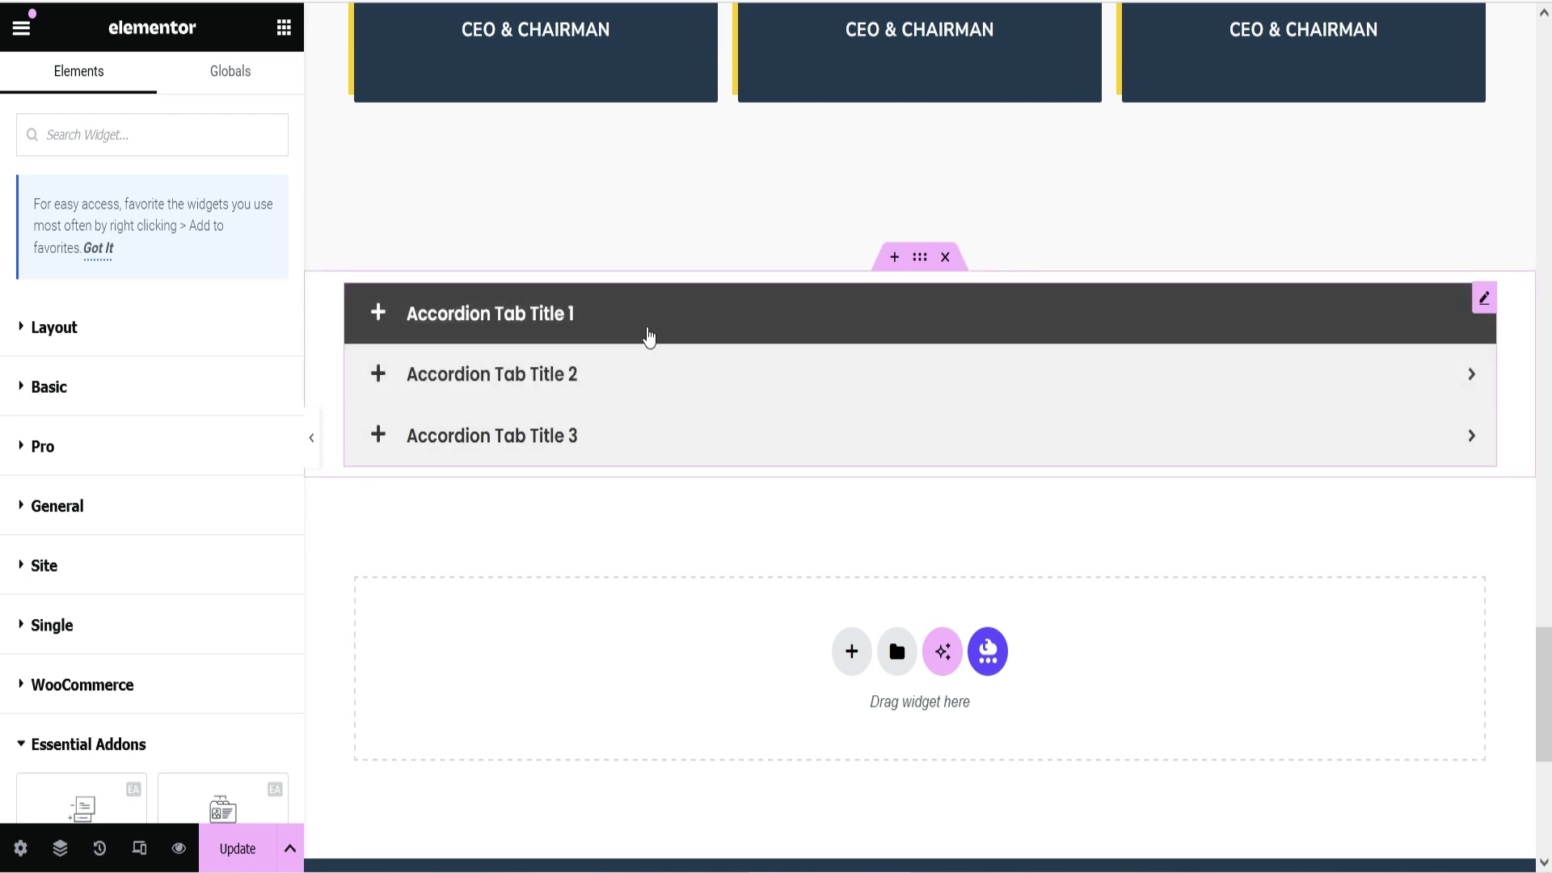
Place the Essential Addons Advanced Tabs widget directly below the Advanced Accordion in the same container
click(647, 336)
click(651, 338)
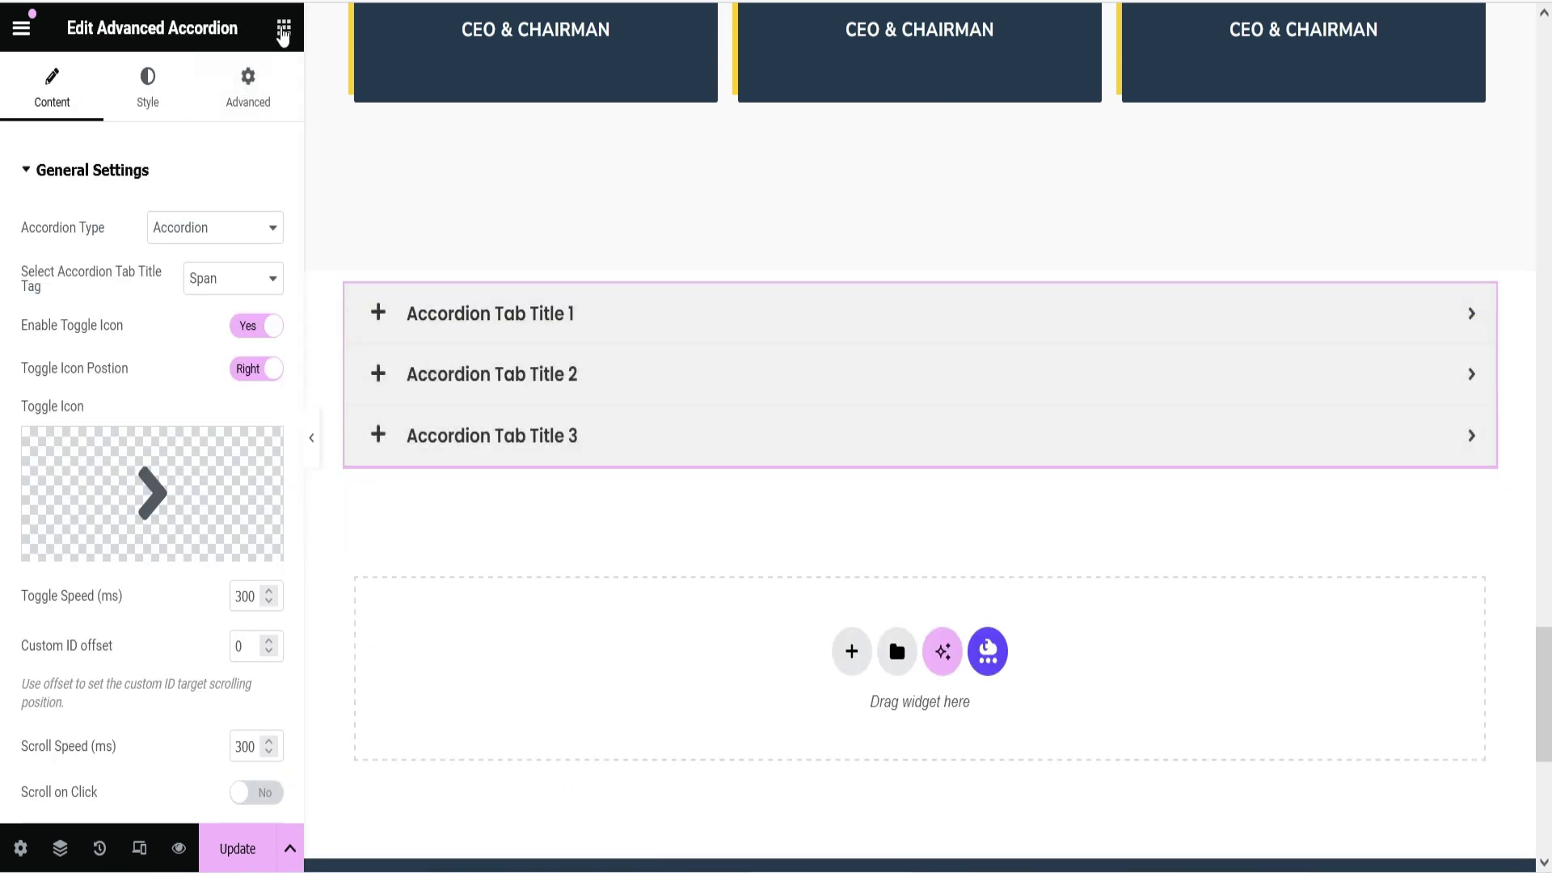
click(283, 30)
scroll(65, 363, down, 10)
scroll(65, 364, up, 5)
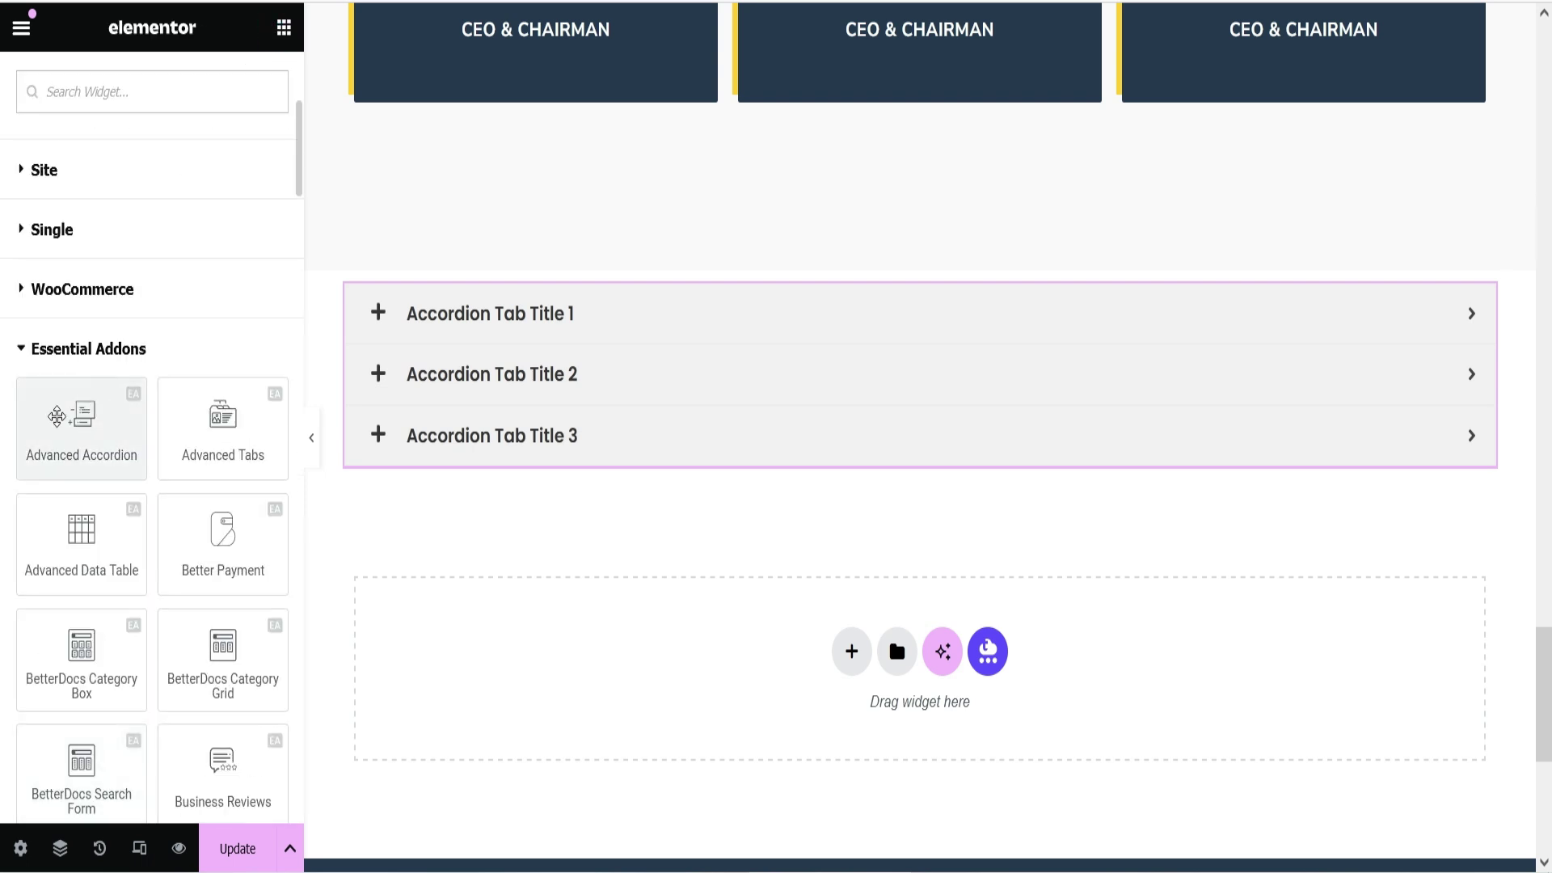
drag(204, 431, 698, 457)
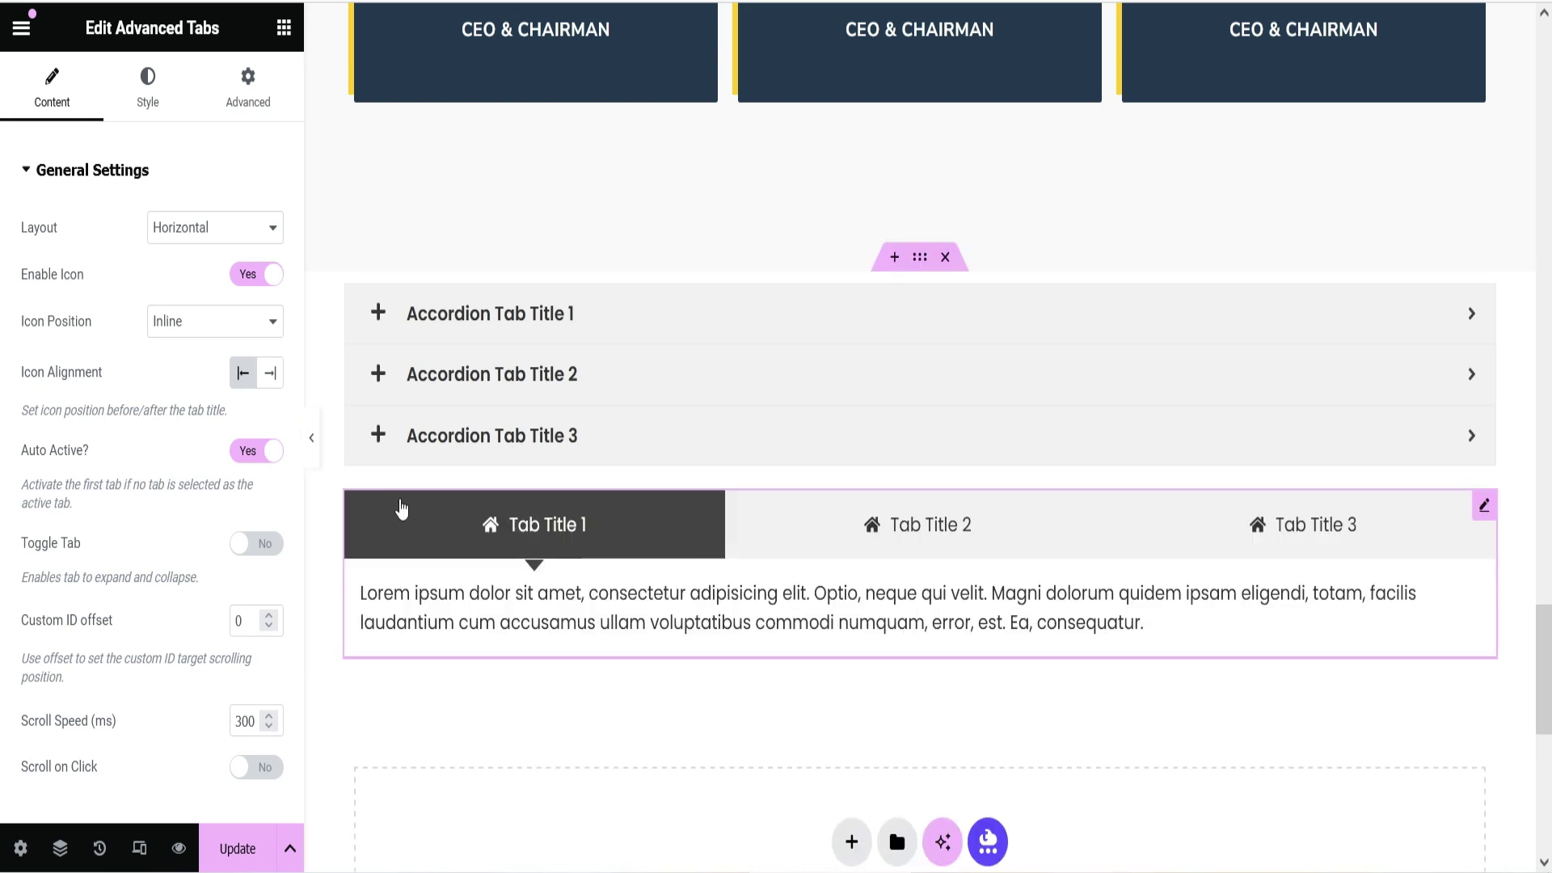
Add a fourth tab item to the content of the Advanced Tabs widget
click(487, 536)
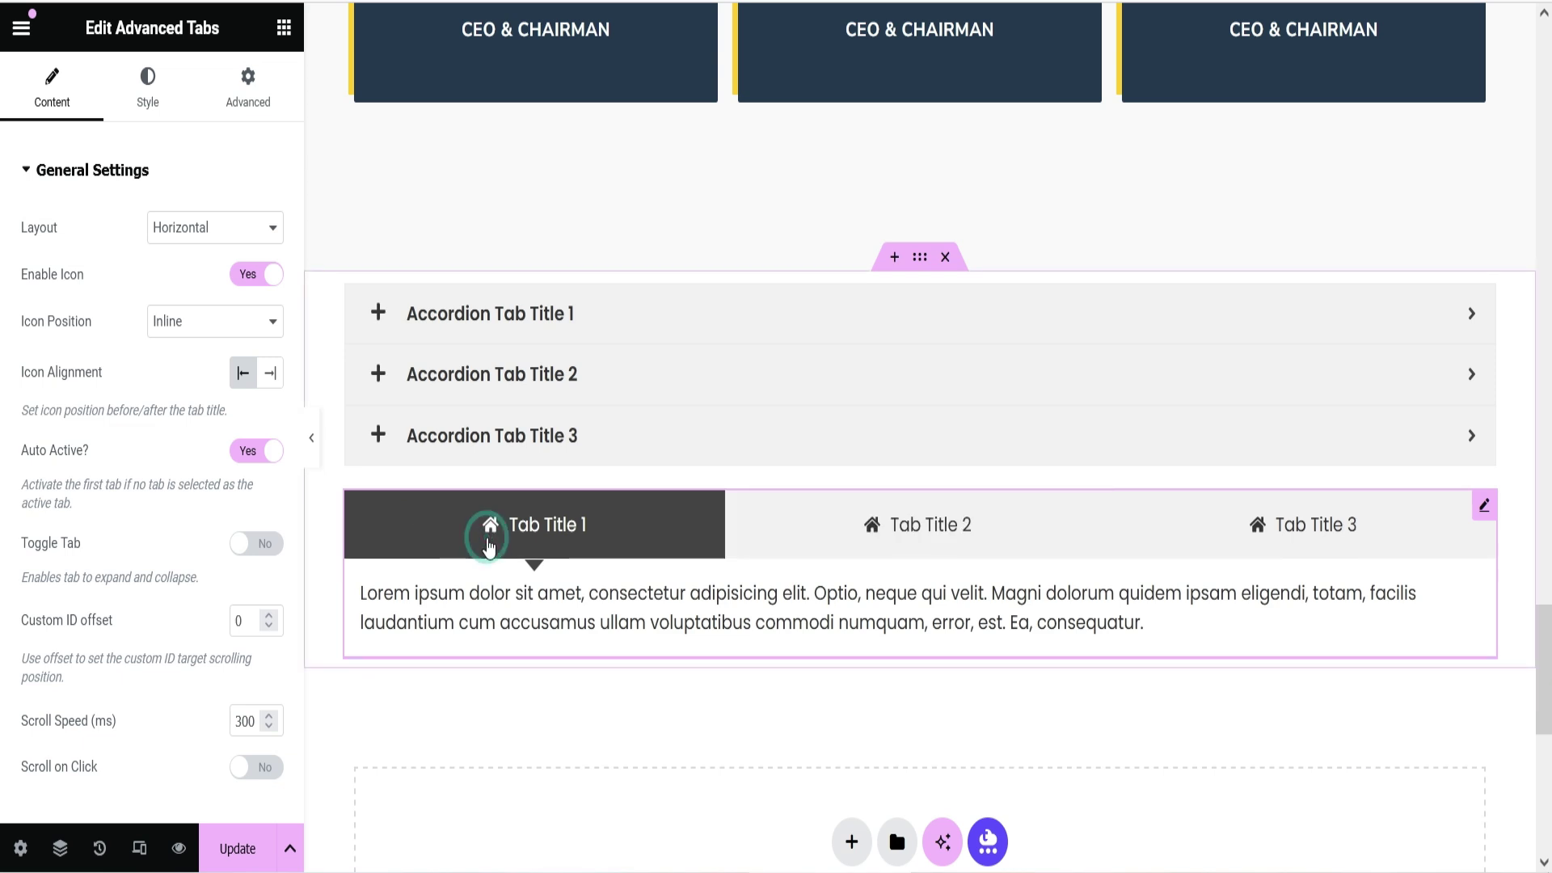
scroll(194, 399, down, 3)
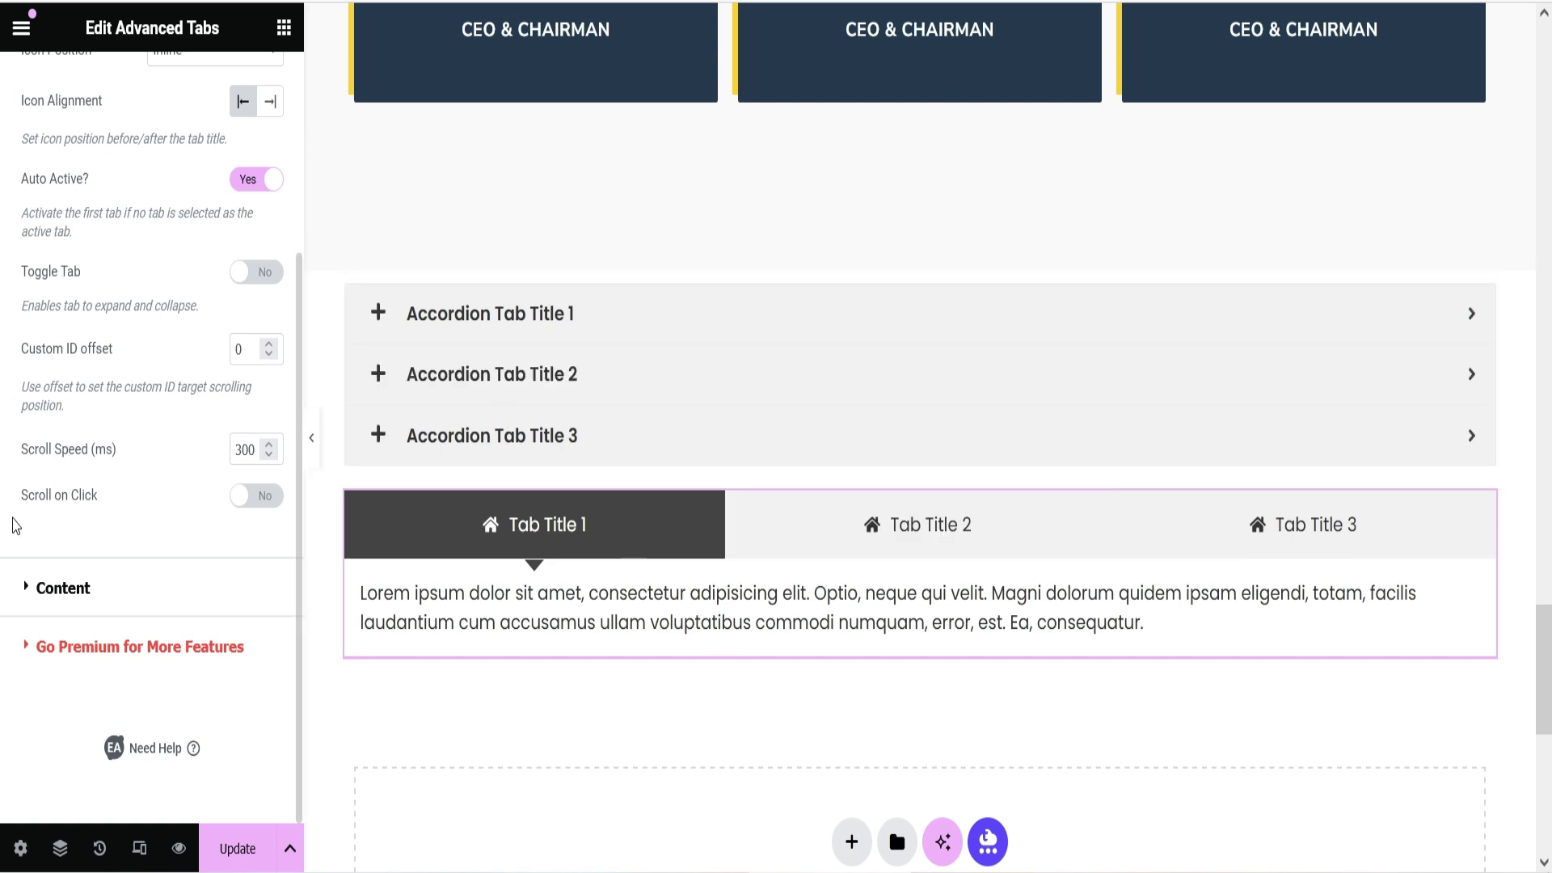
click(69, 592)
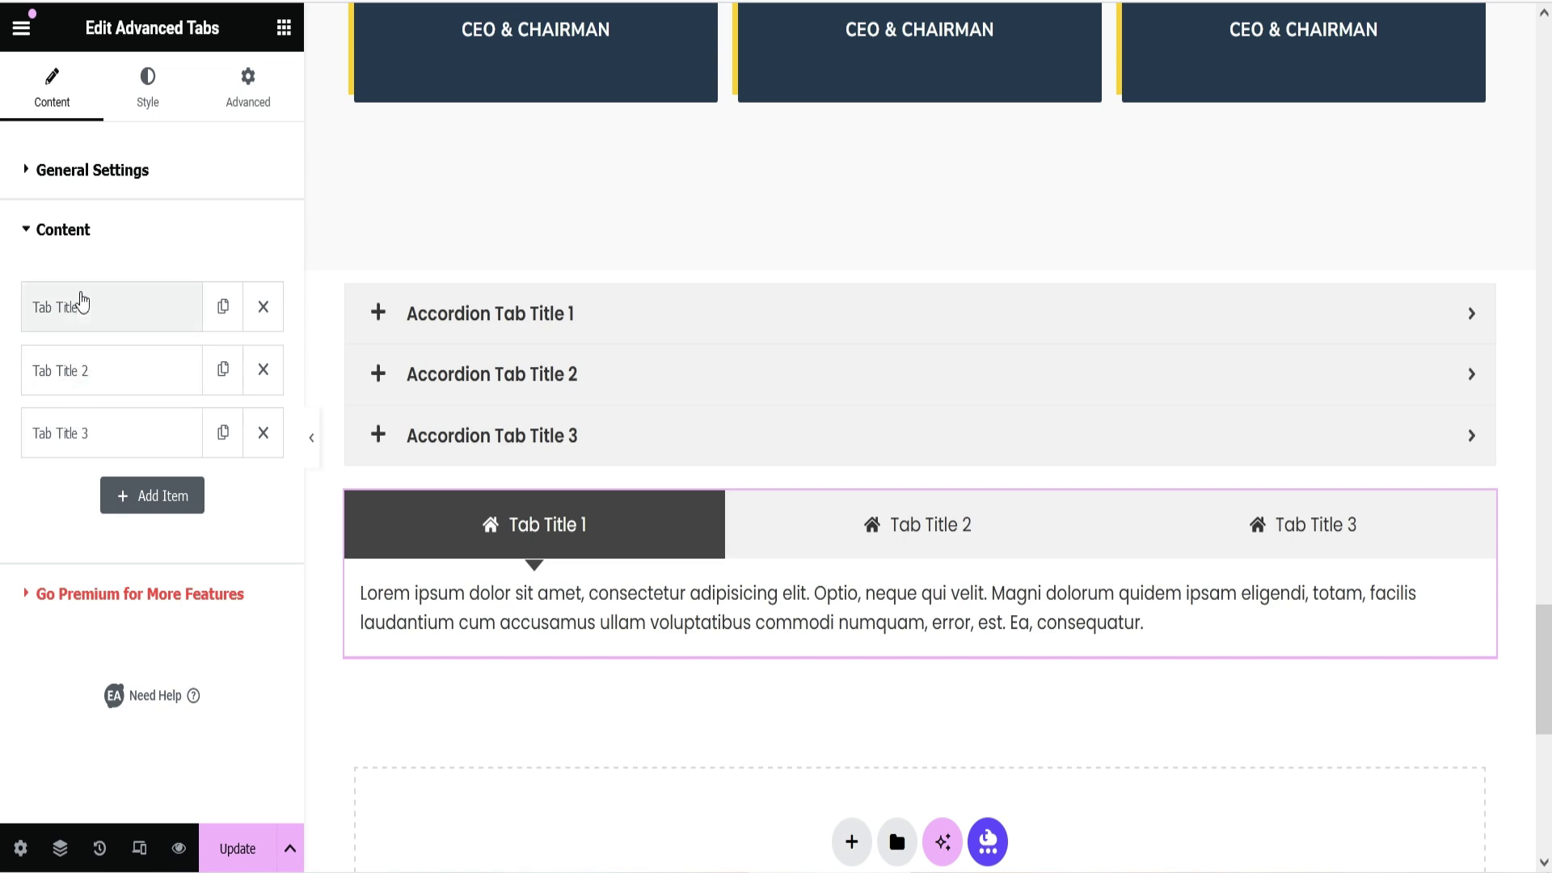
click(161, 503)
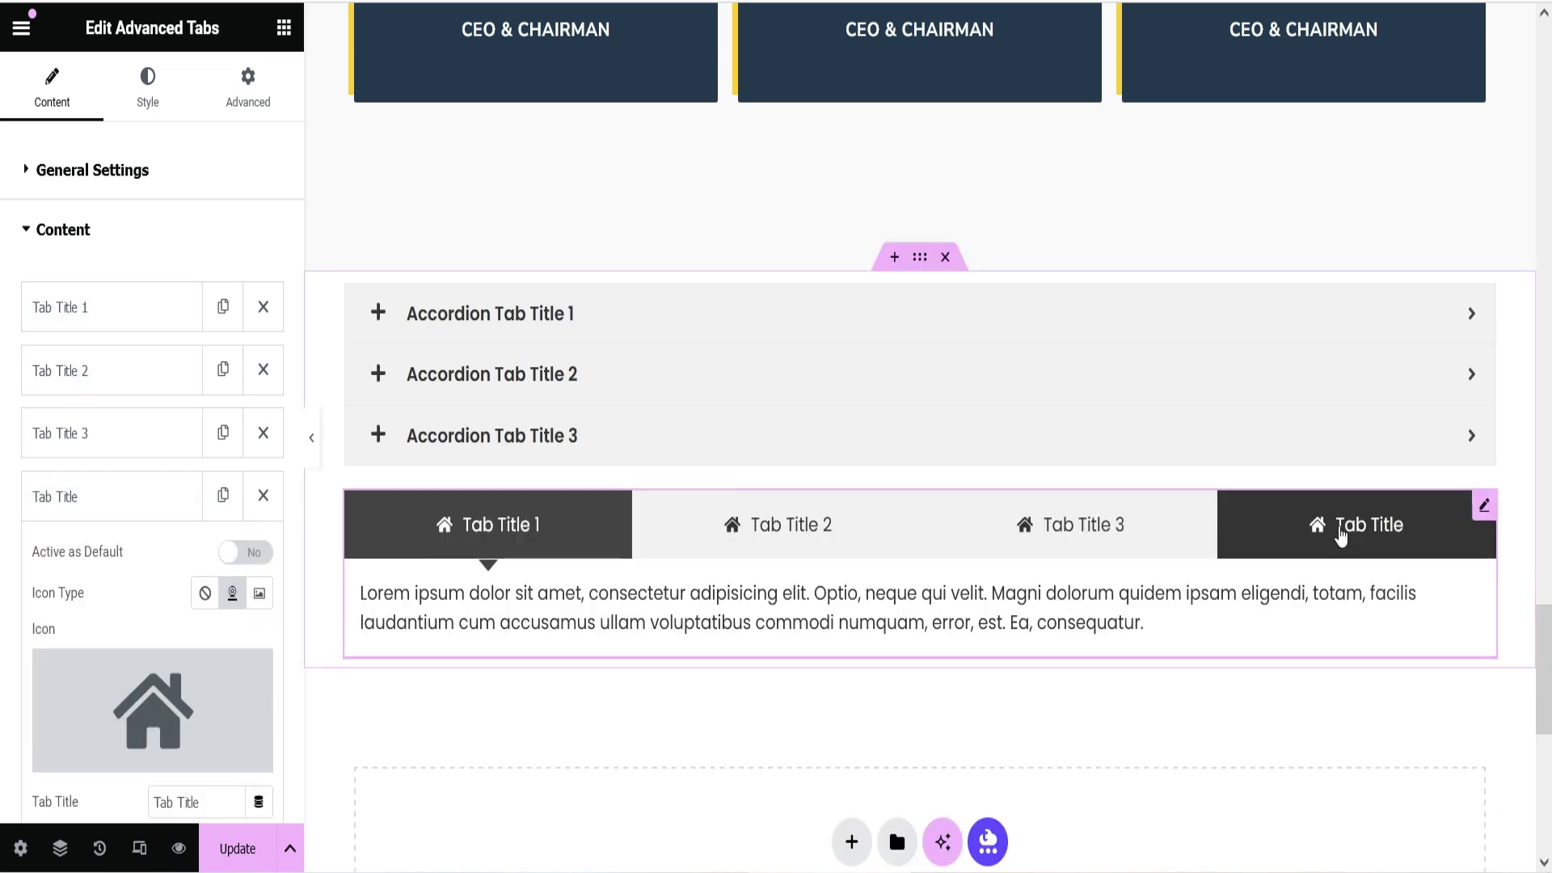
Examine the icon, title and content settings of the first item in the Advanced Tabs widget
click(96, 312)
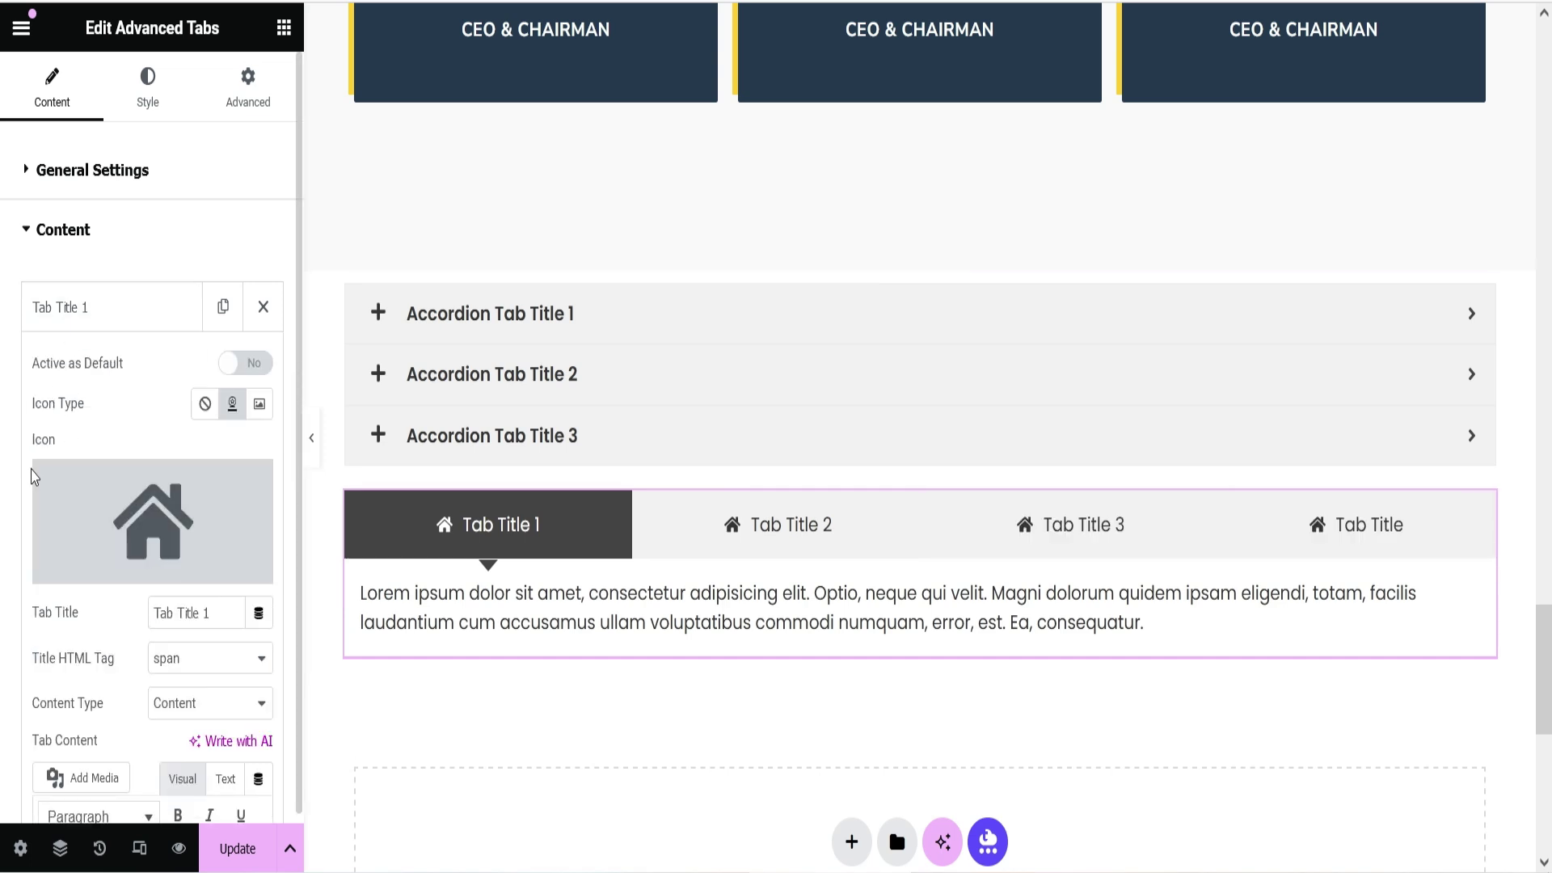
mouse_move(154, 525)
scroll(154, 525, down, 3)
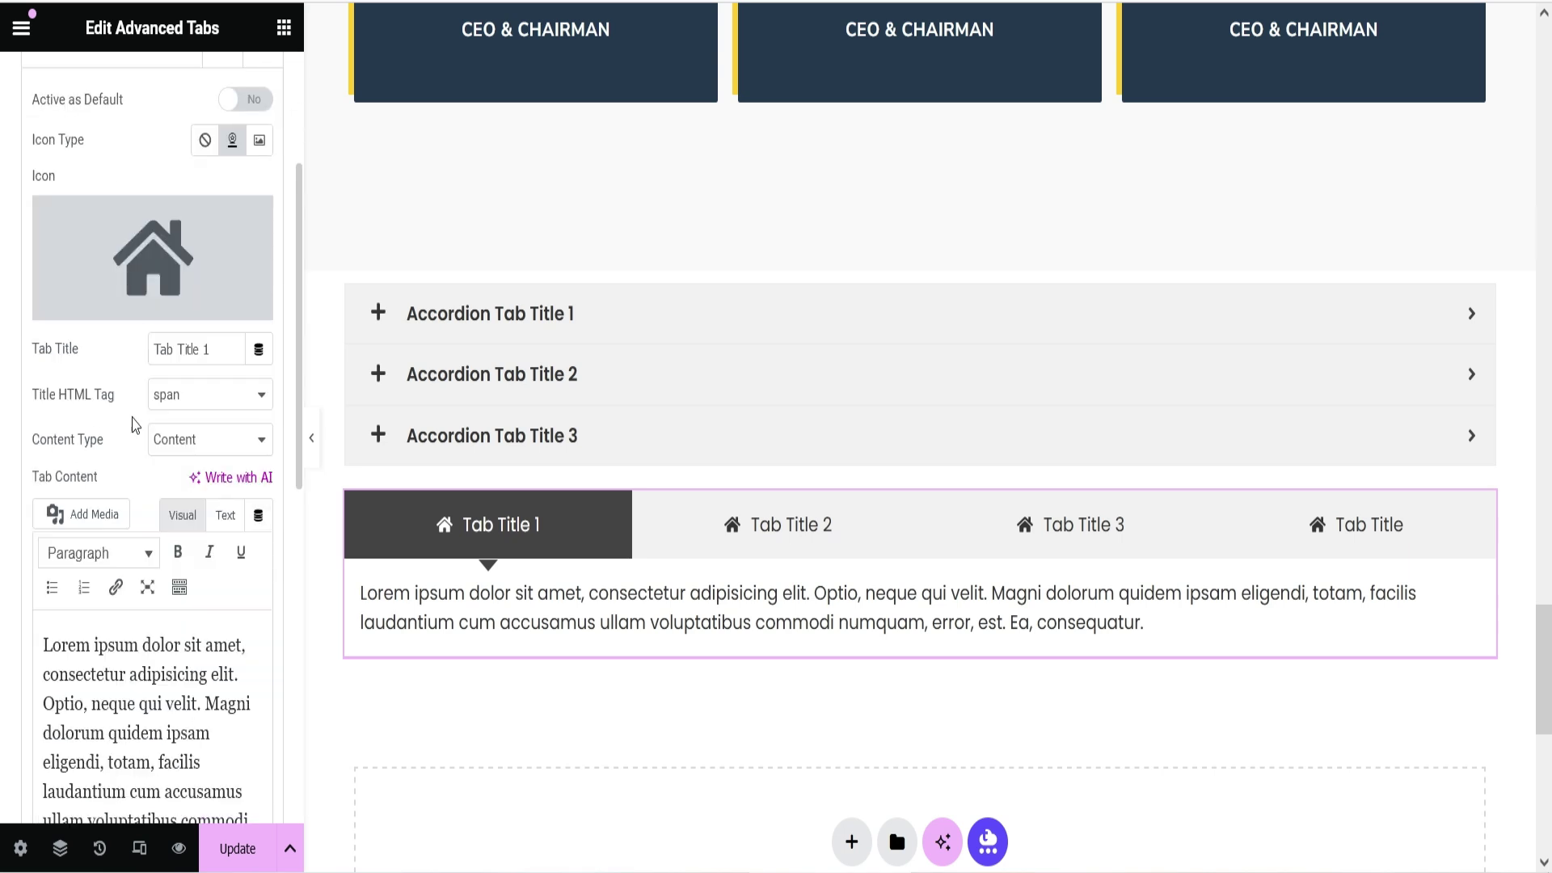
triple_click(196, 354)
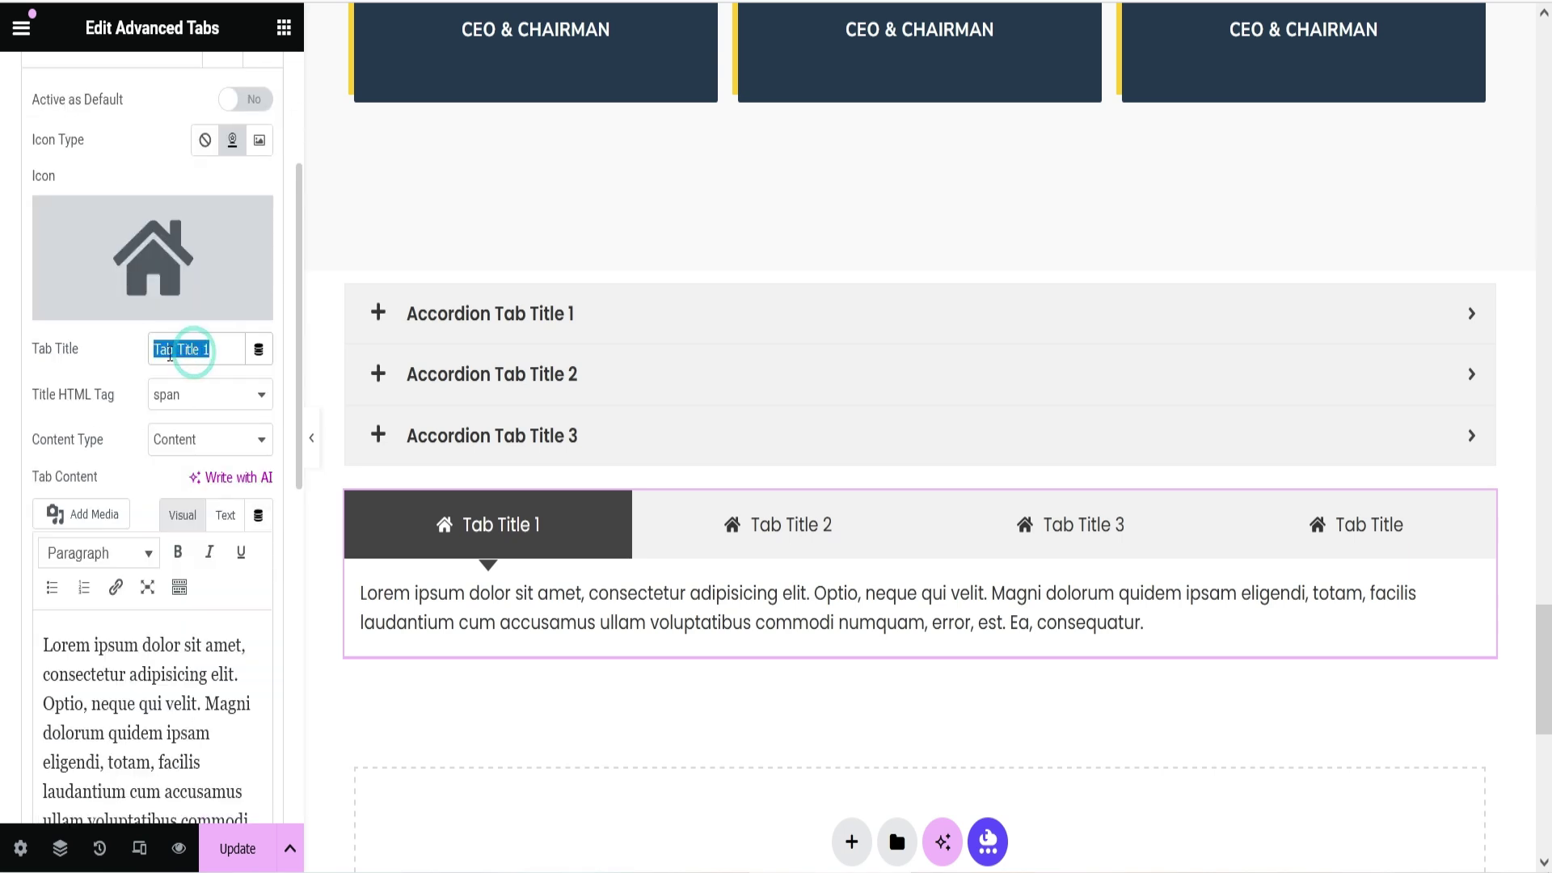
triple_click(116, 660)
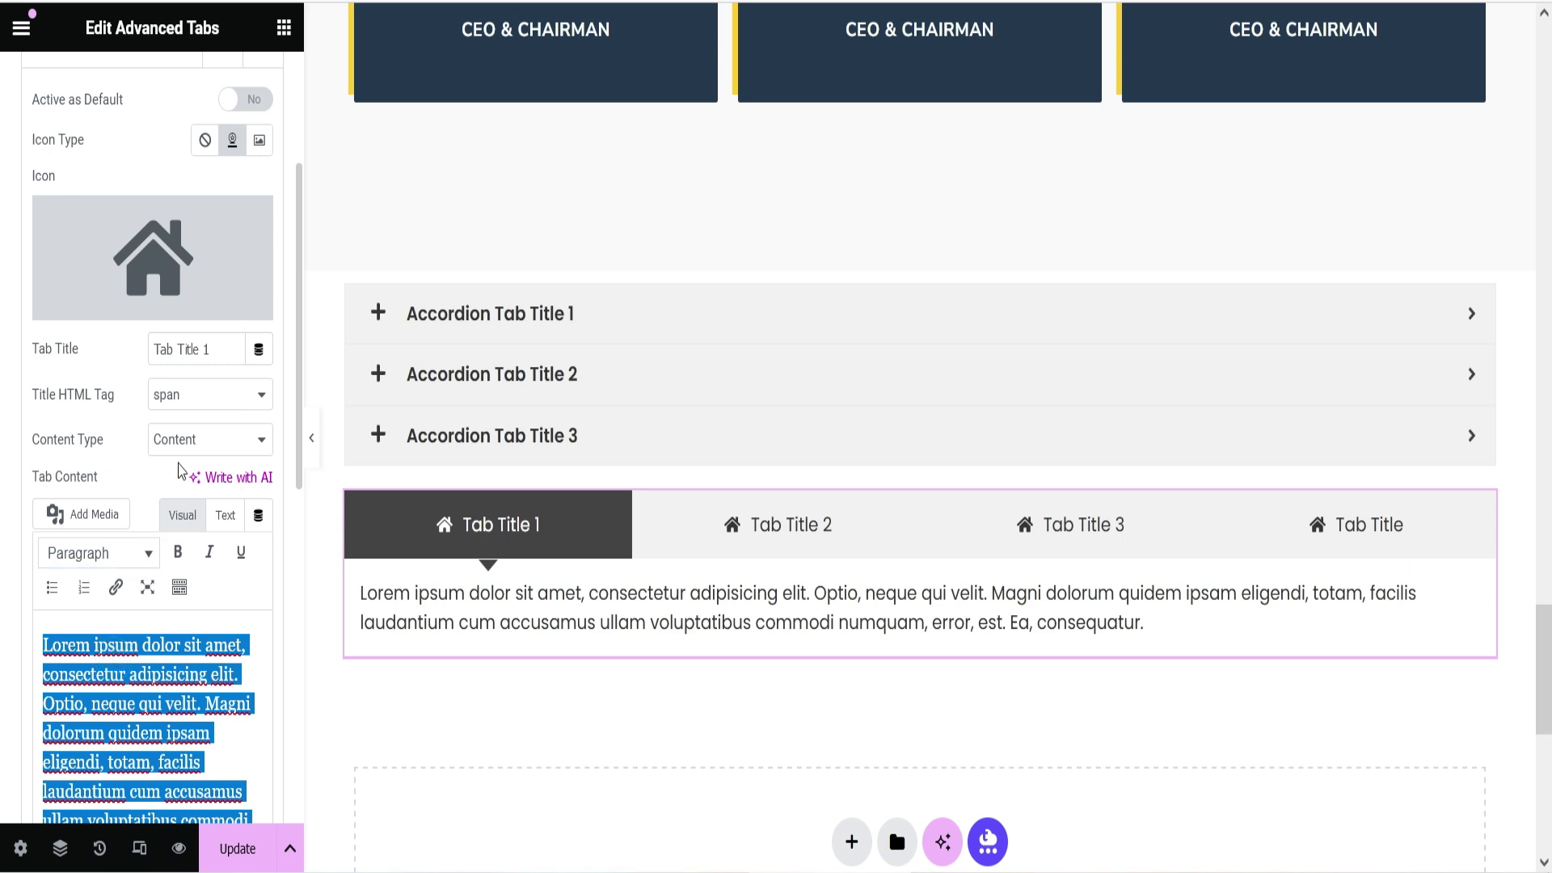
scroll(121, 687, down, 2)
triple_click(135, 622)
scroll(99, 277, up, 5)
click(119, 315)
Examine the second tab item's title and content settings, and preview the second and third tabs on the page
click(81, 372)
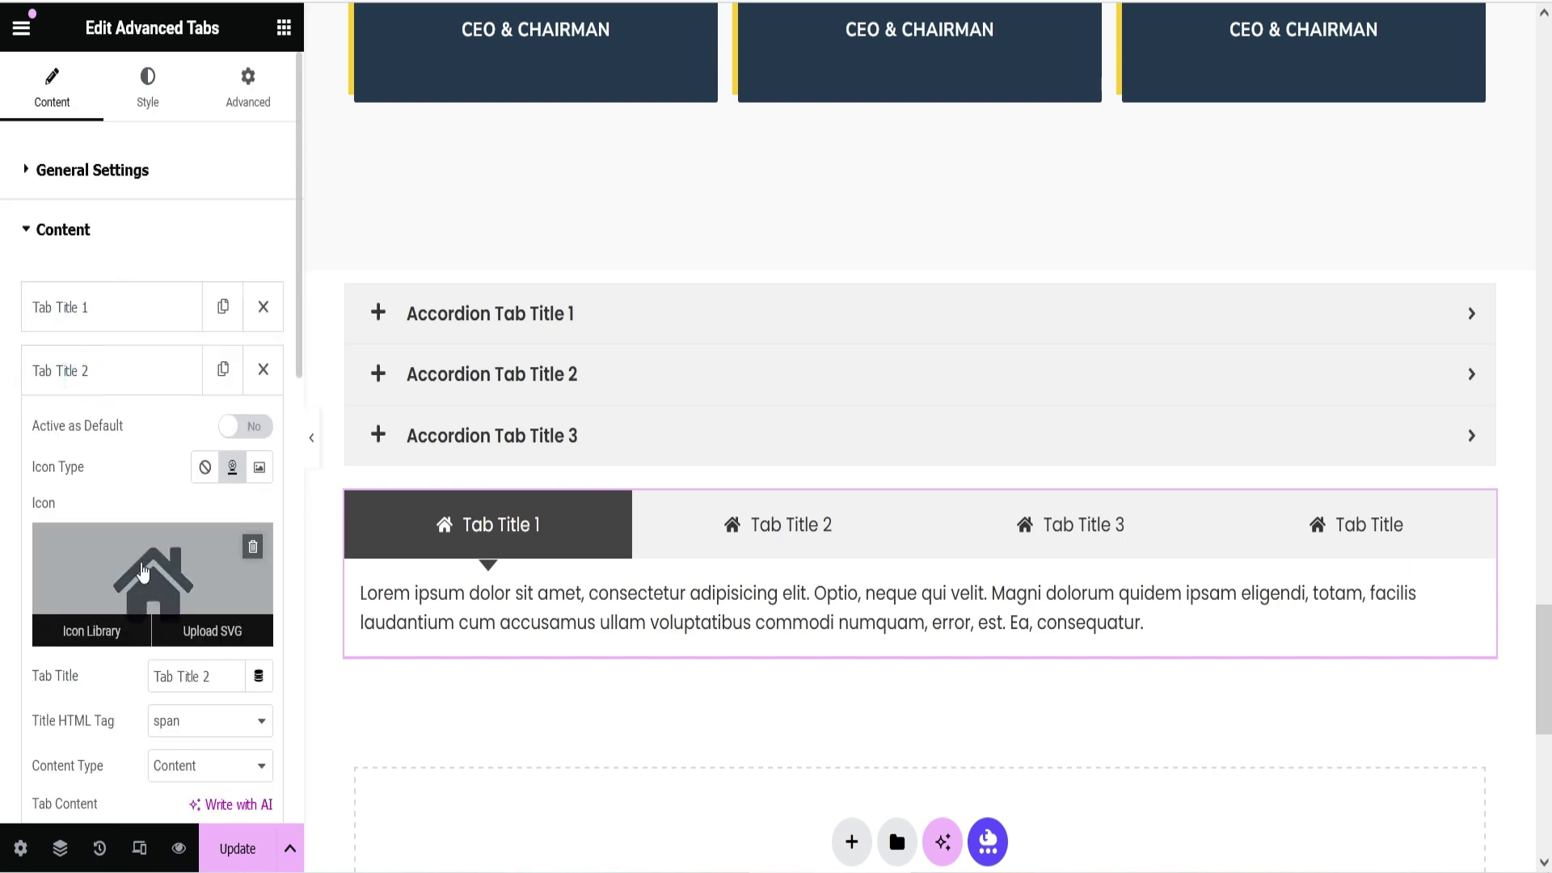
scroll(204, 476, down, 3)
triple_click(186, 419)
scroll(184, 428, down, 2)
click(158, 634)
click(812, 534)
click(1025, 529)
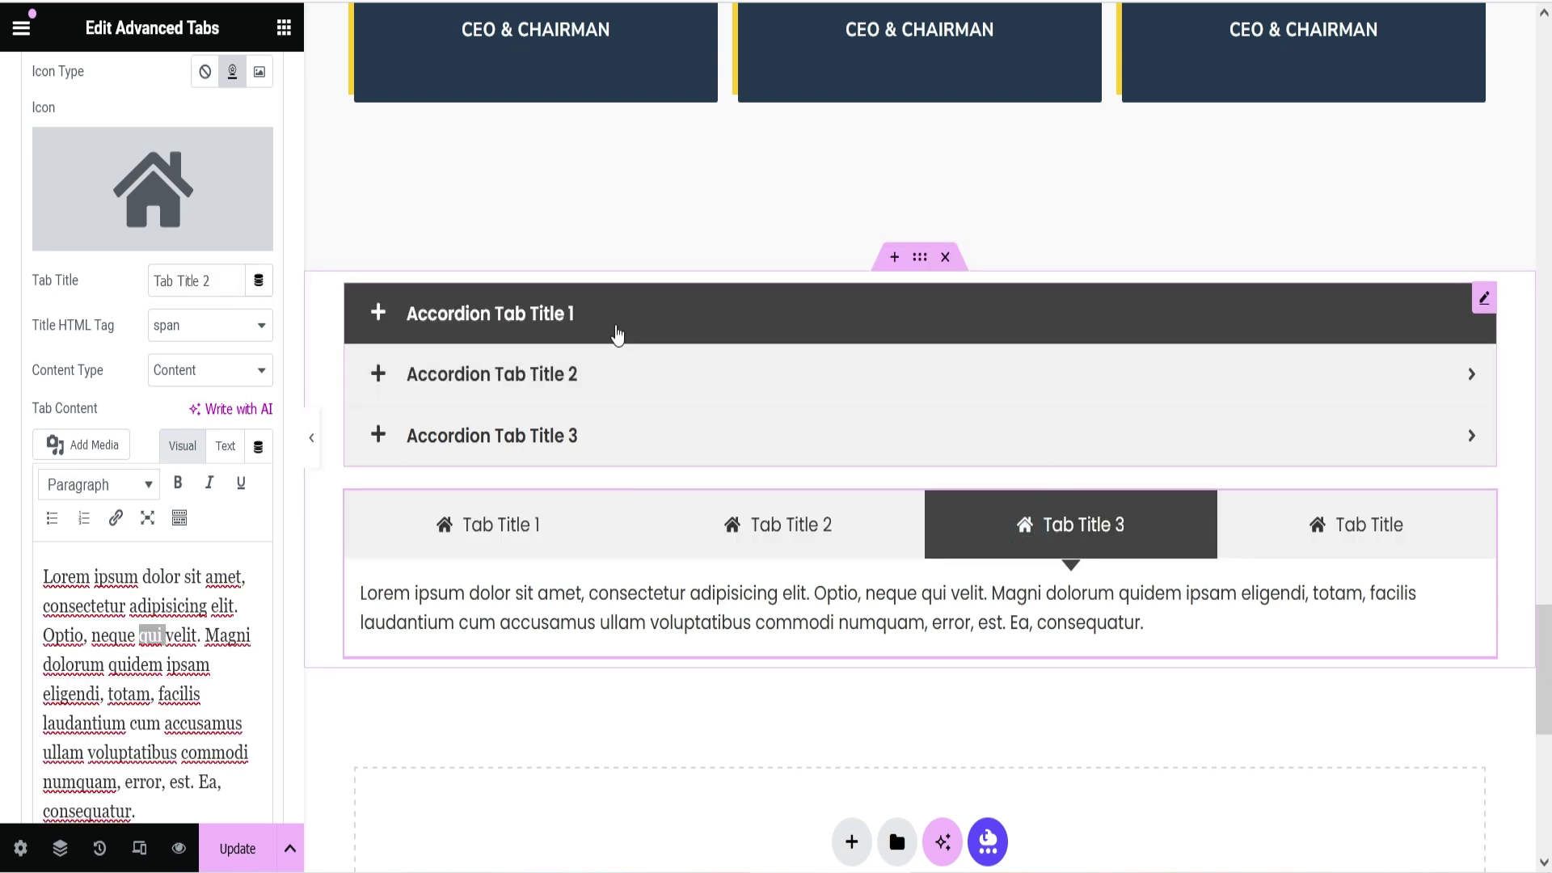
Expand the Advanced Accordion's first tab and examine its icon, title and content settings
click(613, 321)
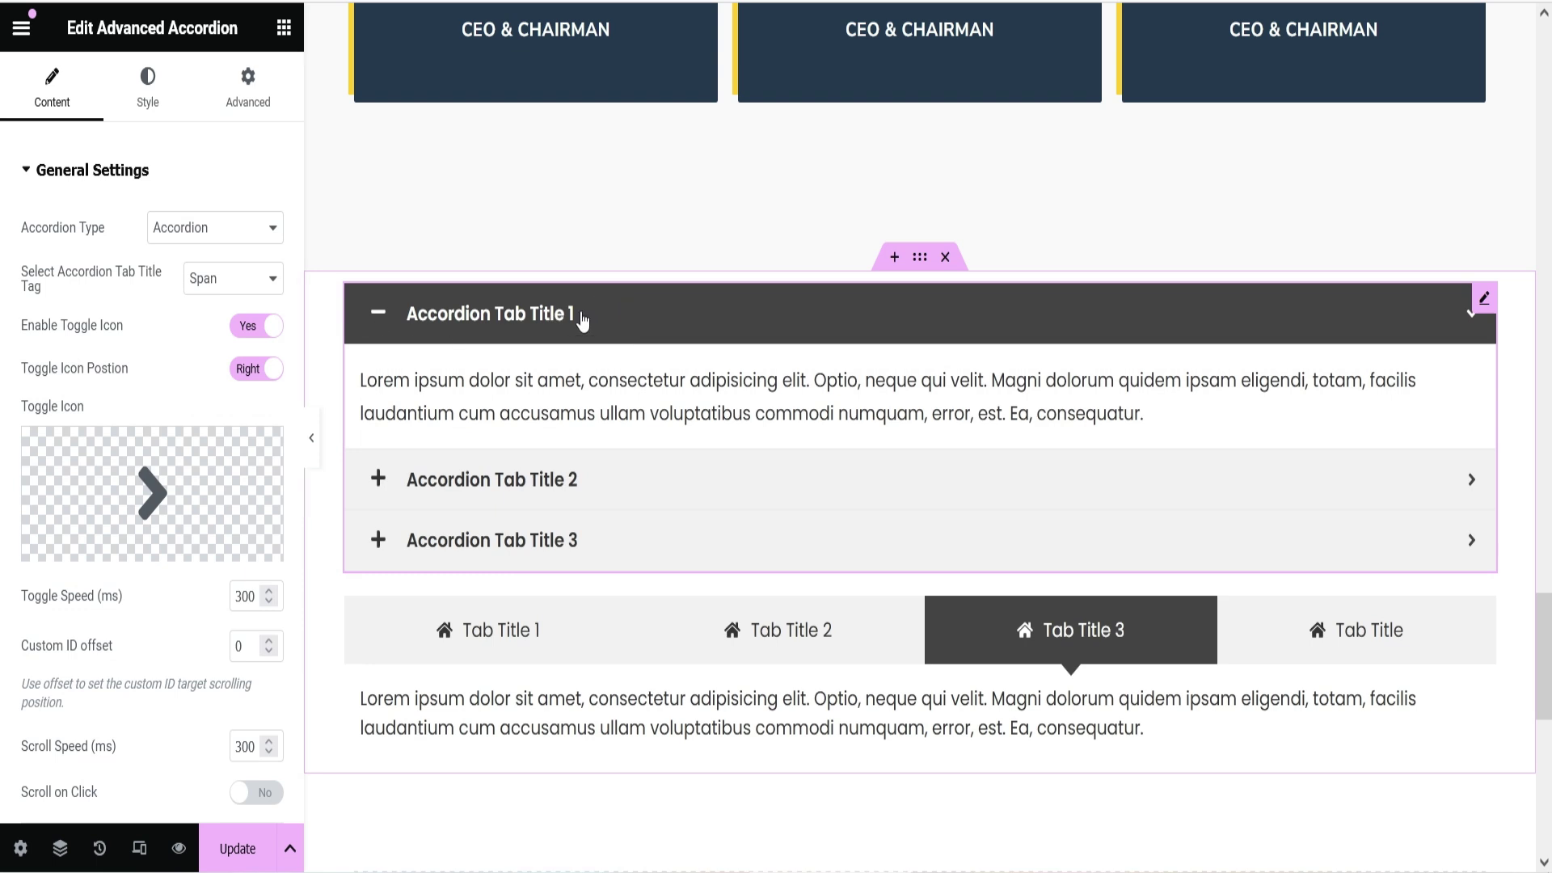
scroll(112, 376, down, 5)
click(129, 586)
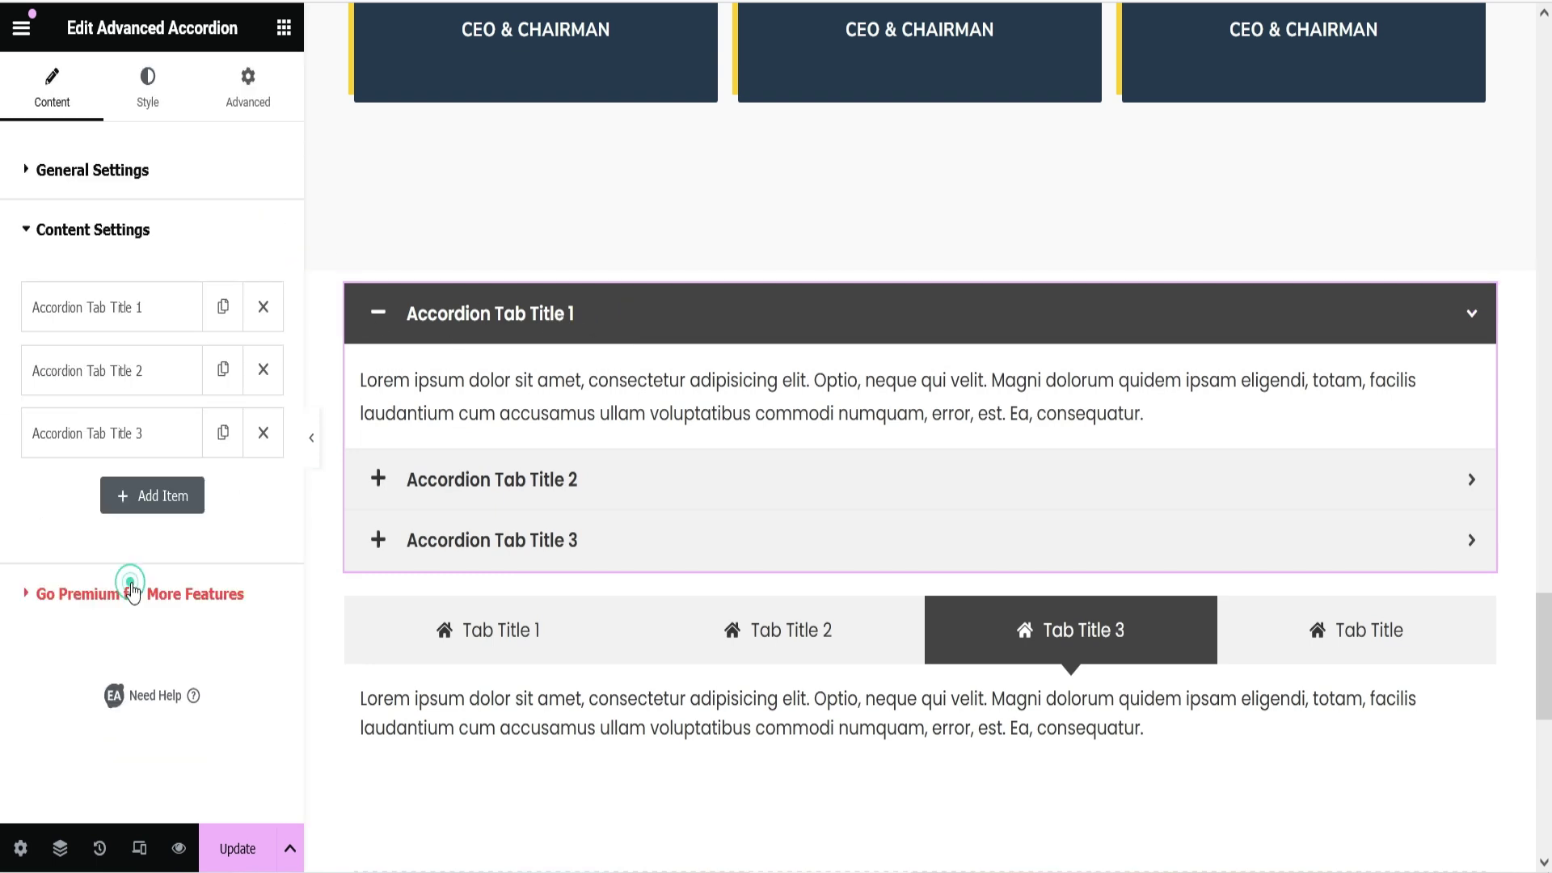
click(100, 310)
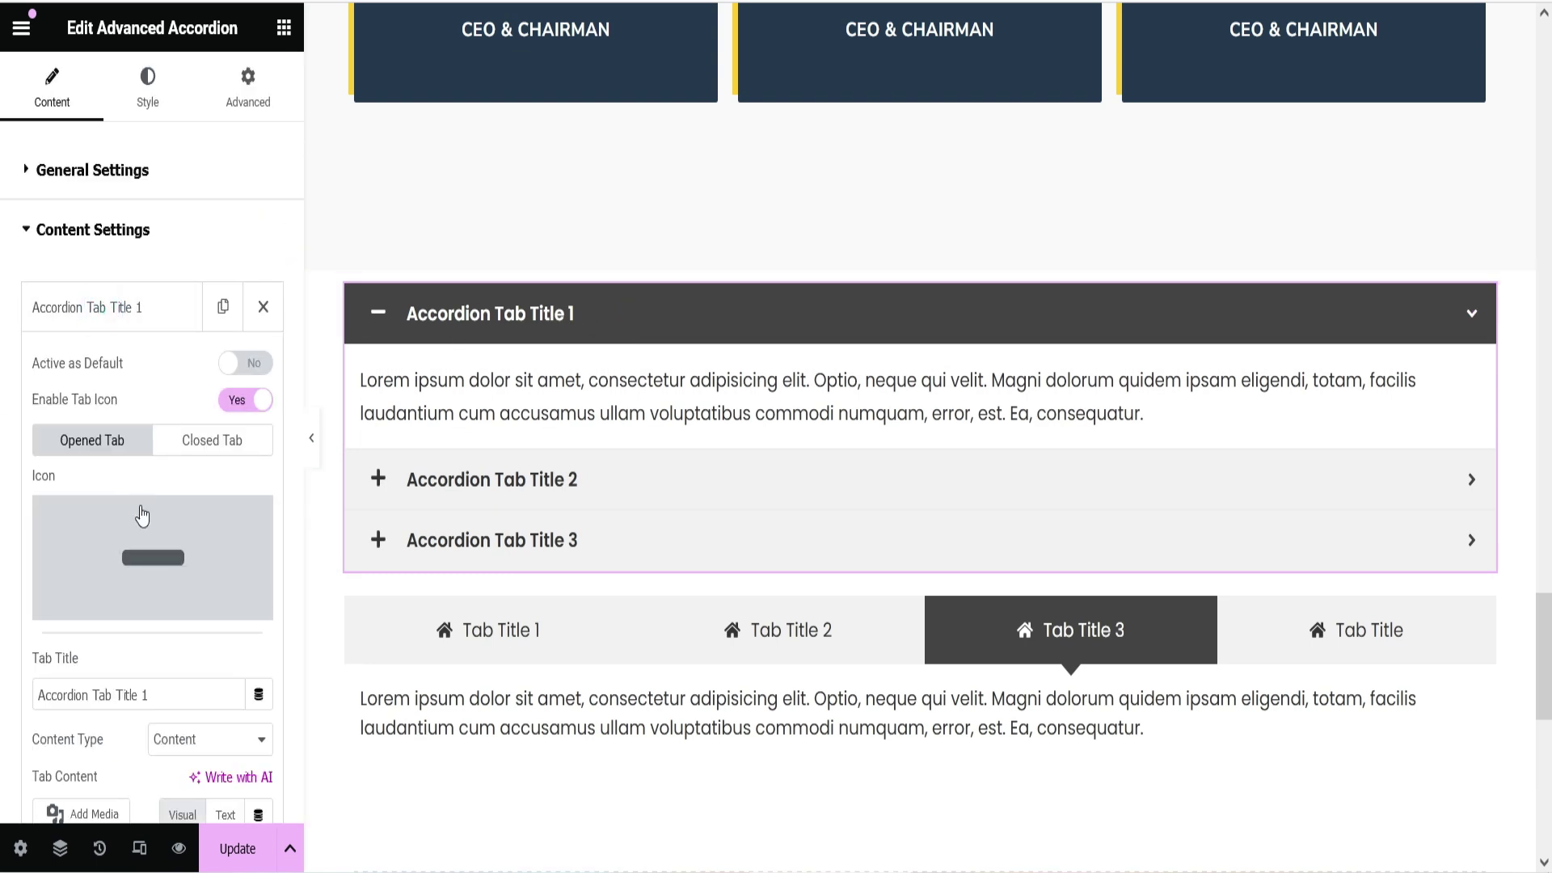
scroll(91, 752, down, 5)
click(100, 621)
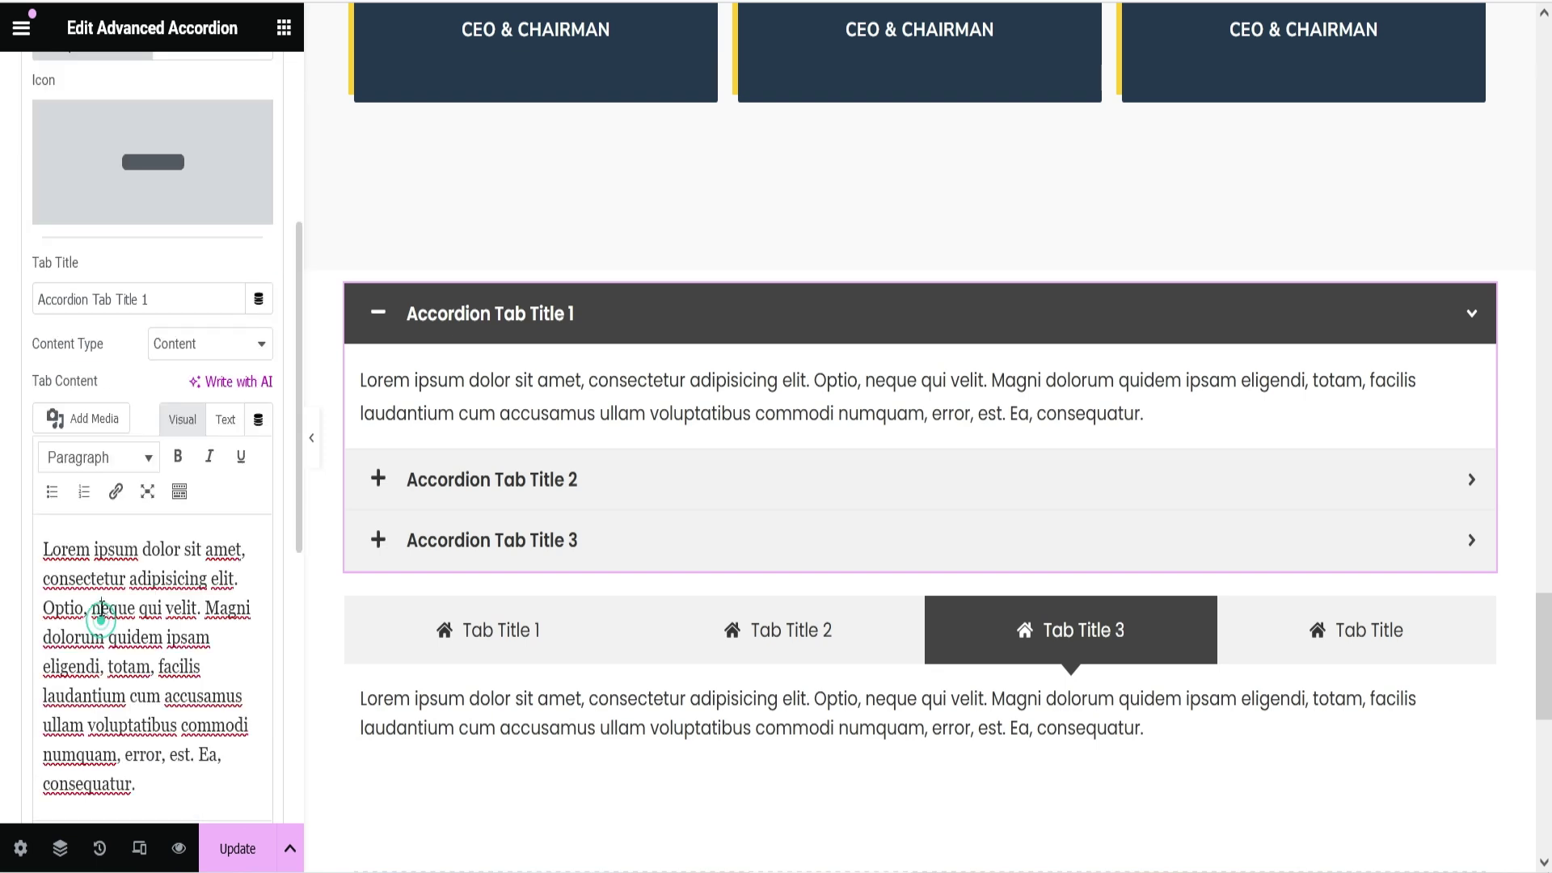
mouse_move(89, 153)
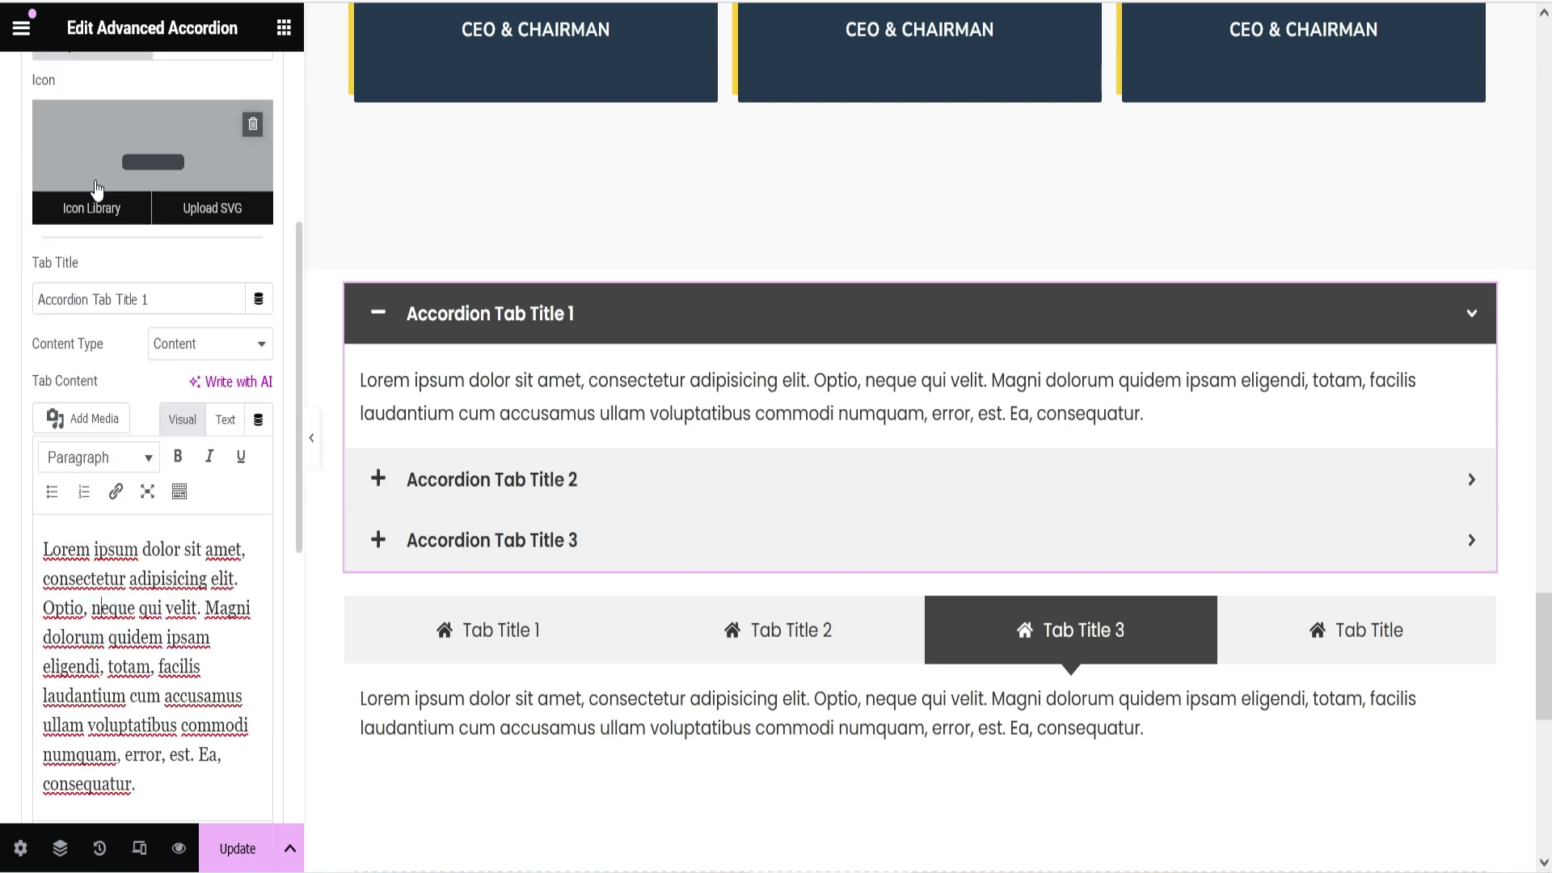
scroll(108, 377, up, 5)
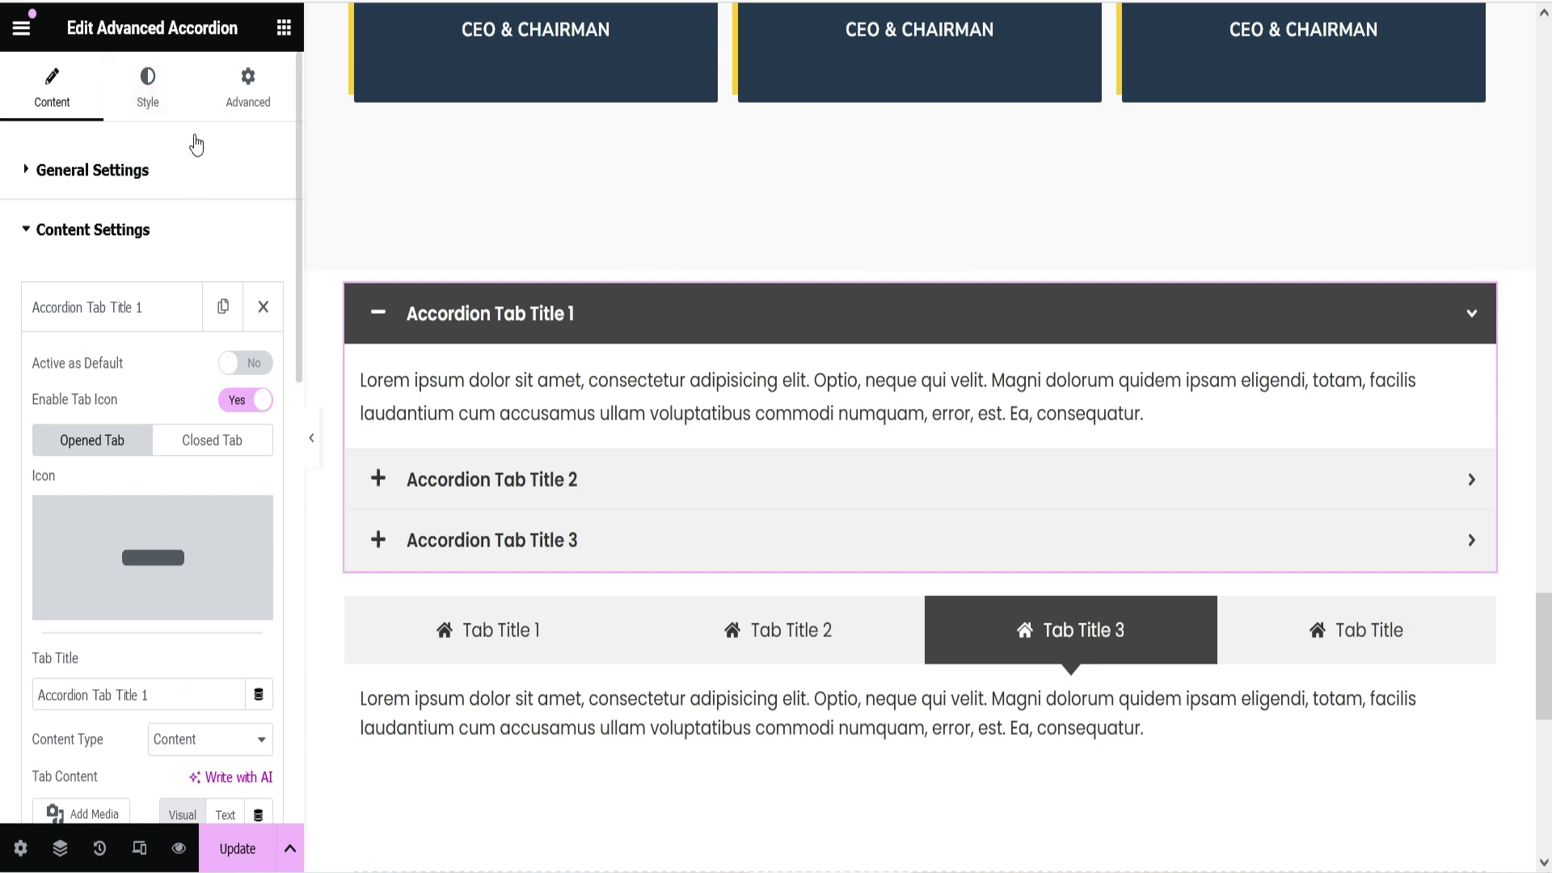
Set the Advanced Accordion's normal-state tab icon color to the Primary global color
click(151, 98)
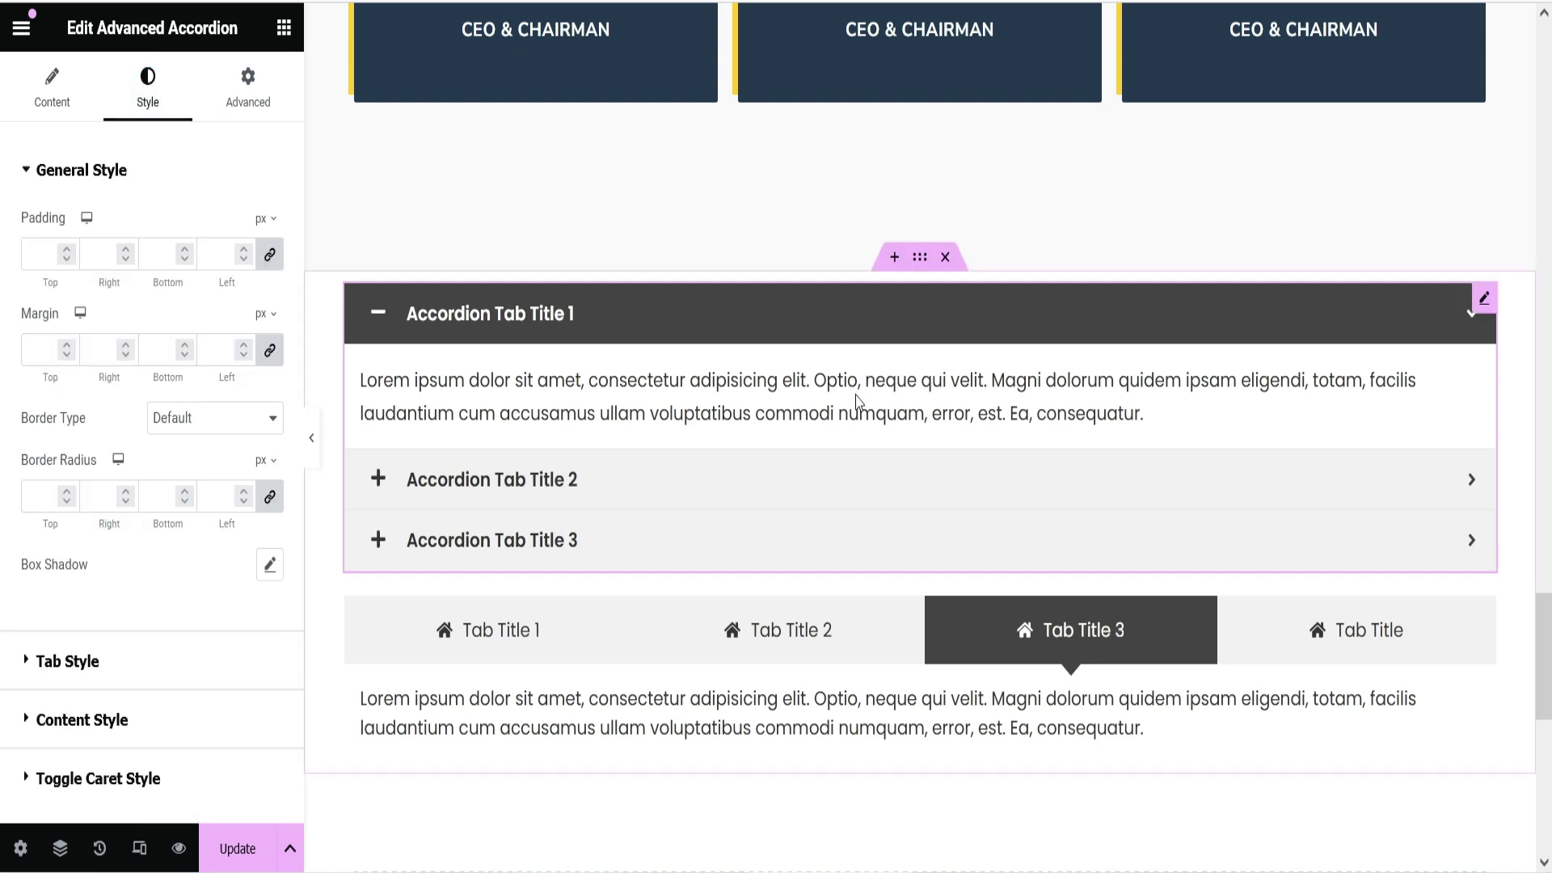
scroll(36, 421, down, 2)
click(74, 537)
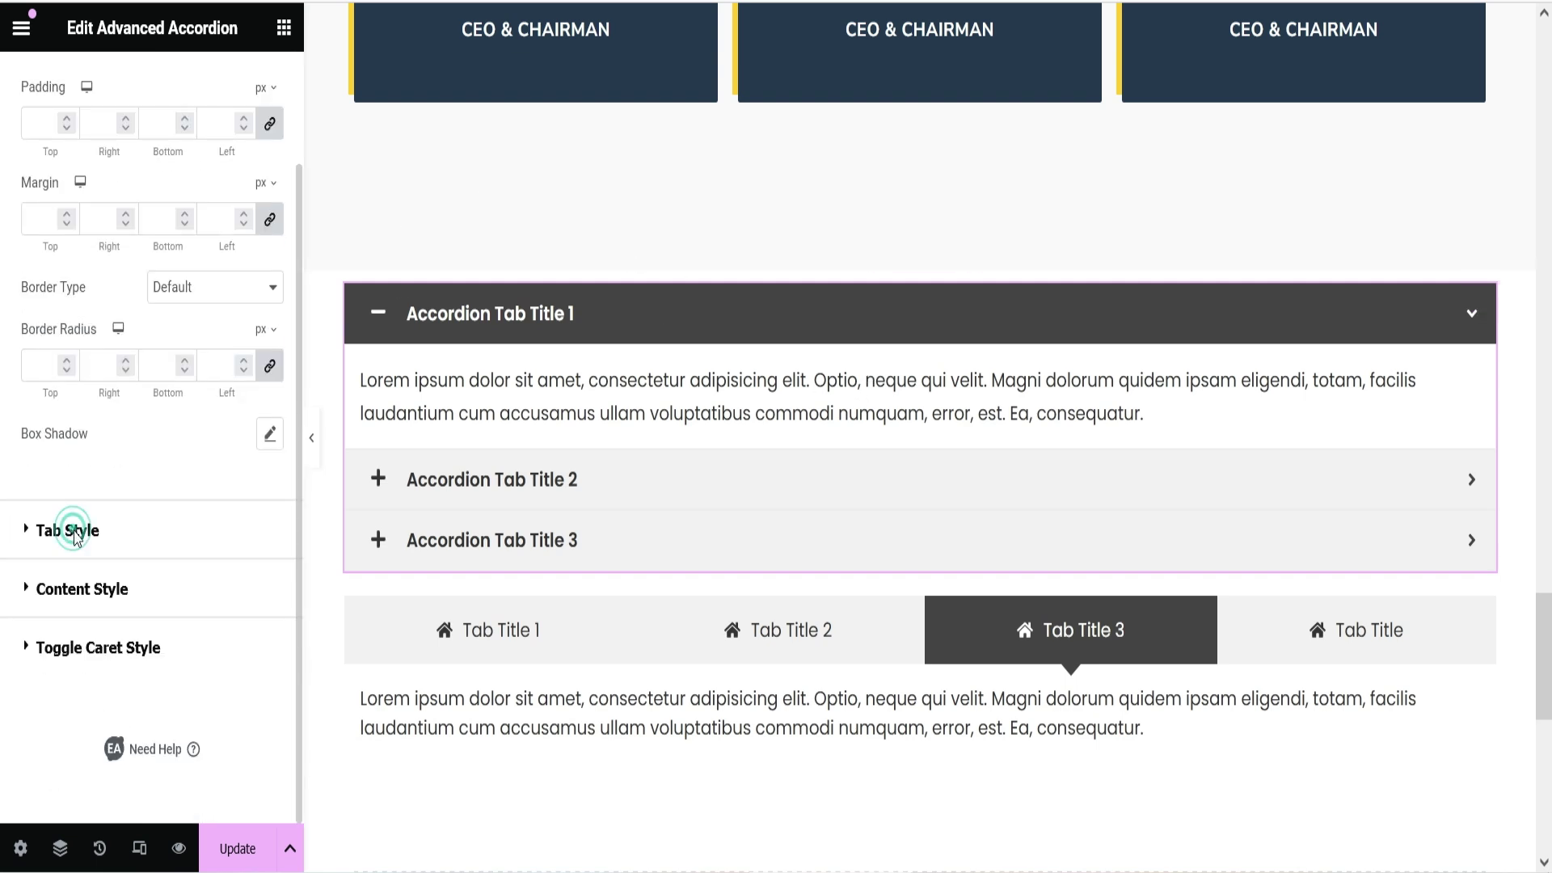
scroll(191, 406, down, 6)
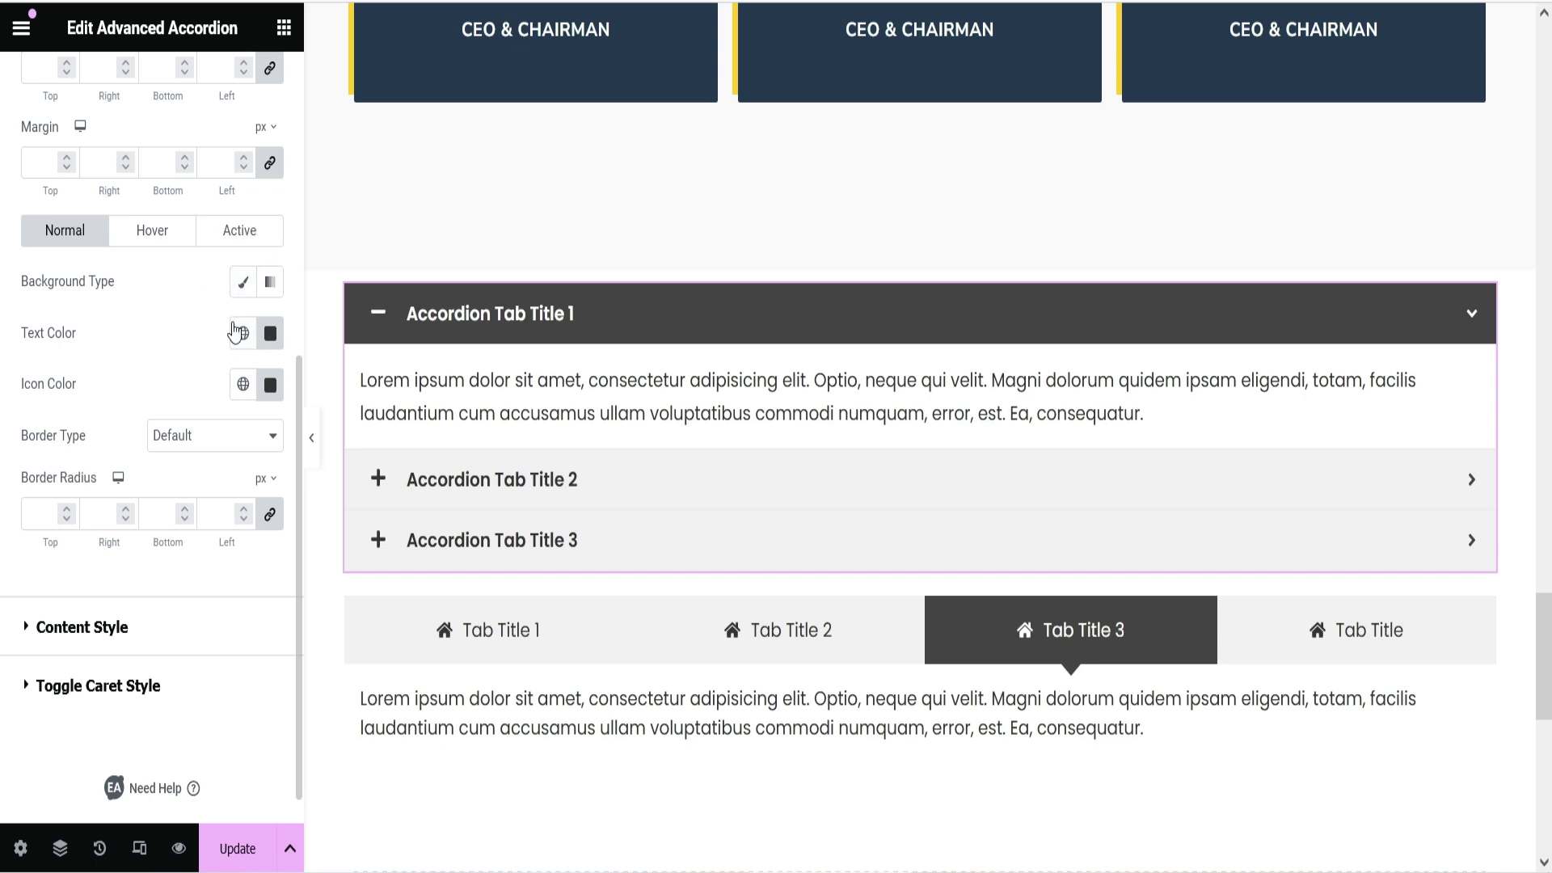
click(243, 384)
click(138, 499)
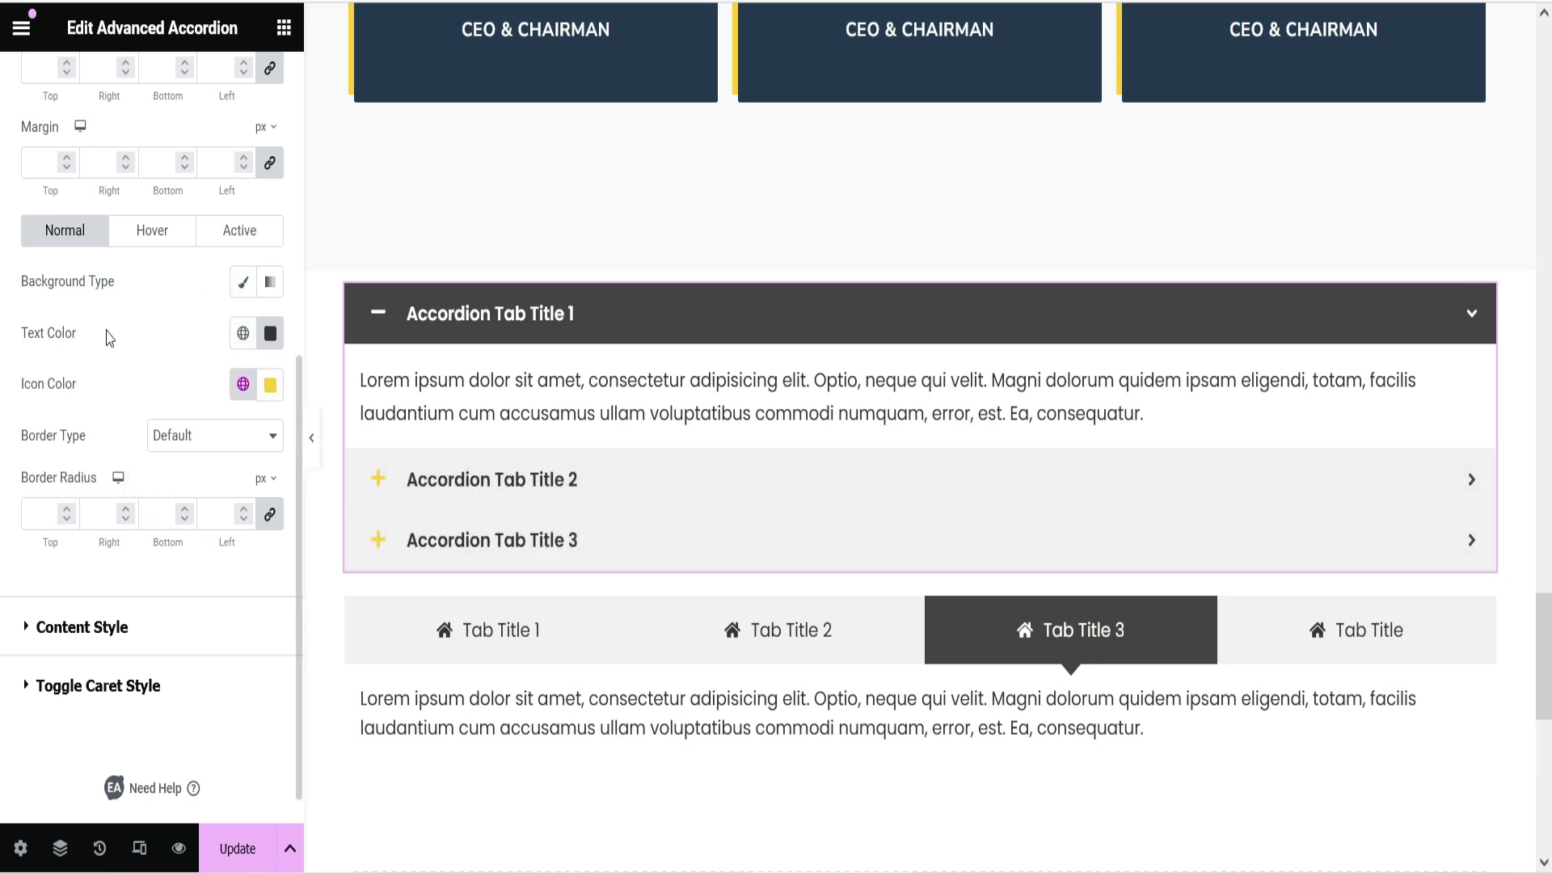
Give the accordion's active tab a classic background in the Primary global color
click(236, 233)
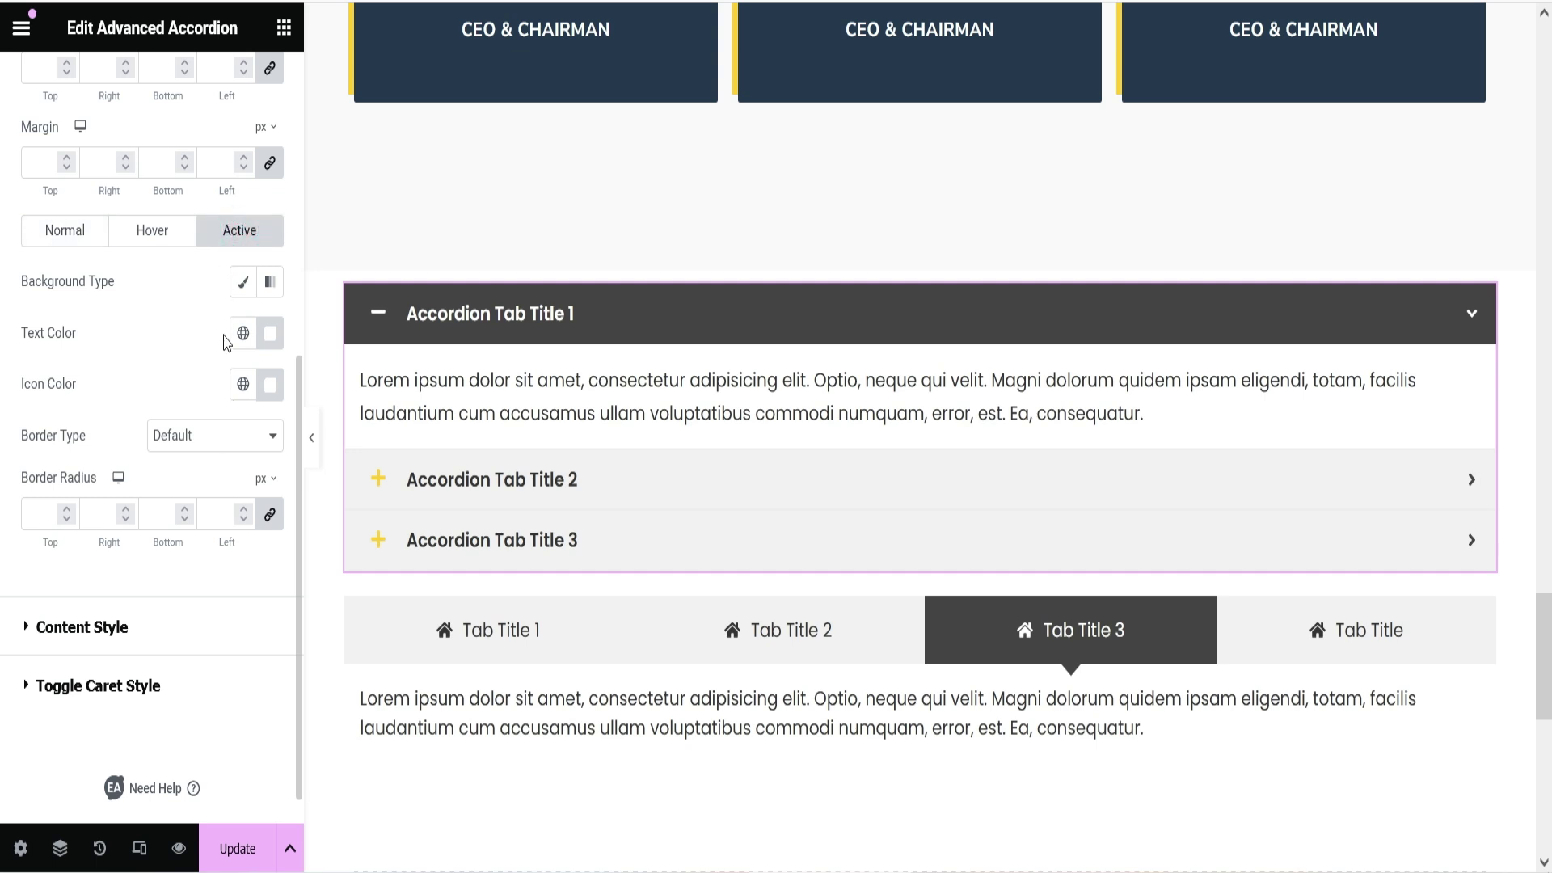
click(242, 281)
click(244, 335)
click(180, 443)
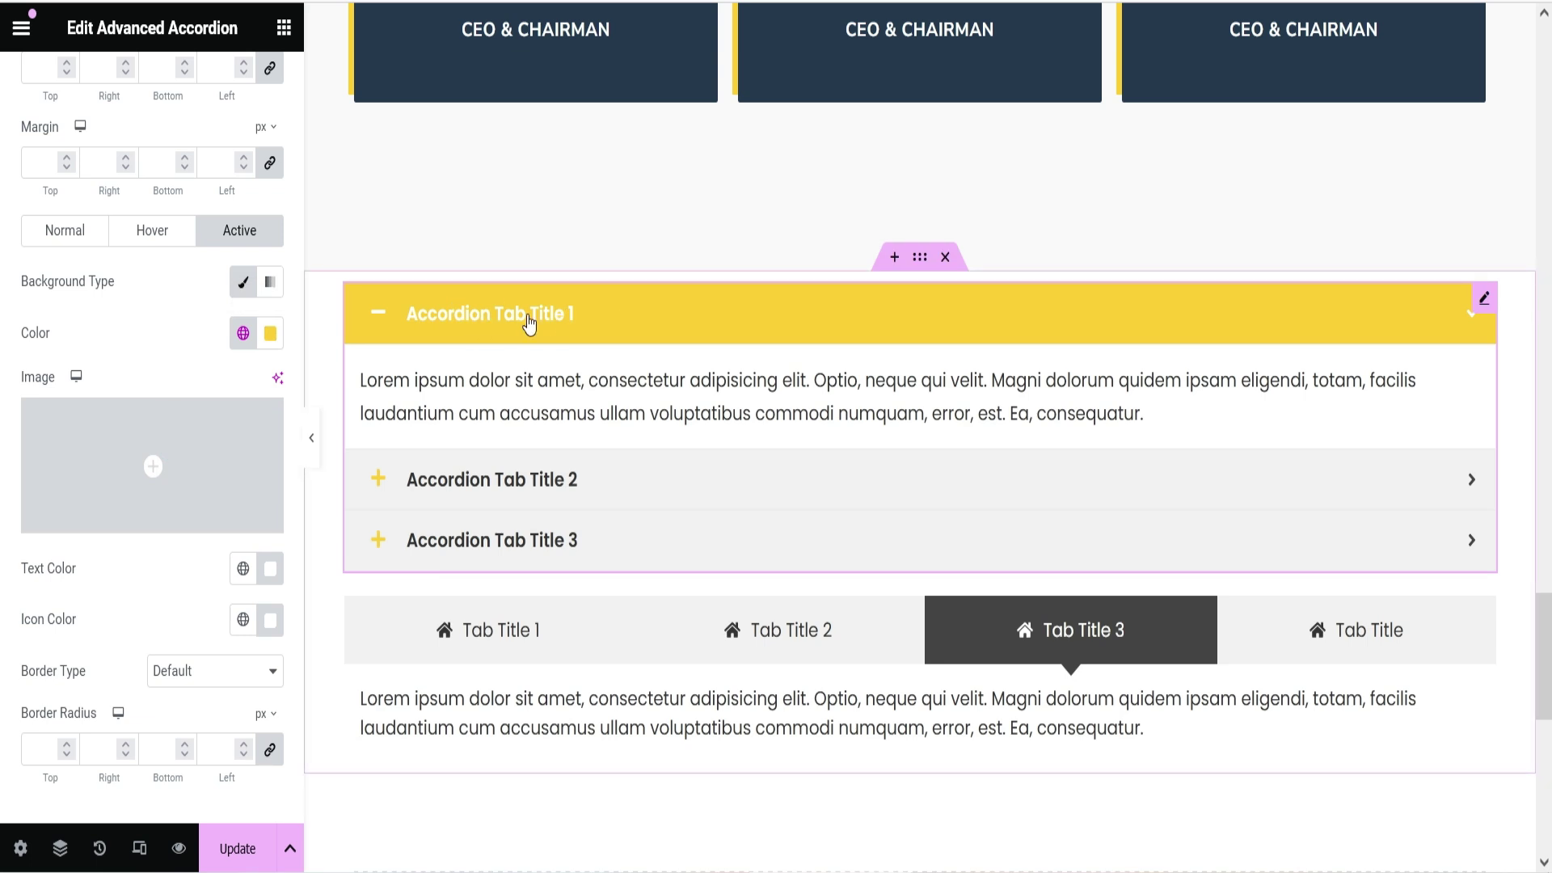
Preview the active tab styling by expanding the accordion's second, third and first tabs in turn
click(497, 481)
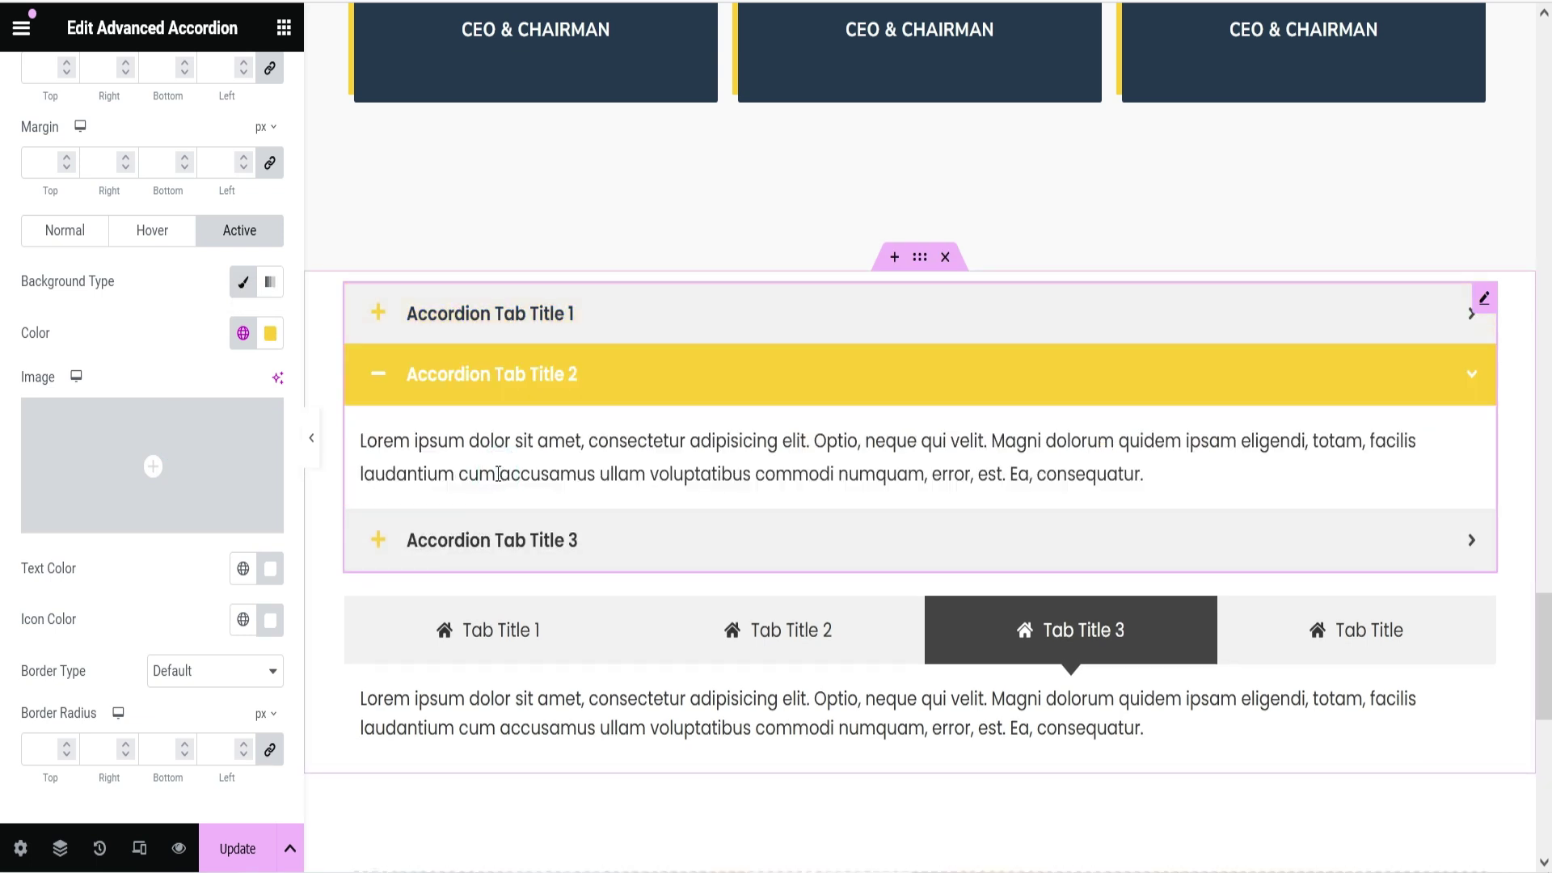
click(490, 538)
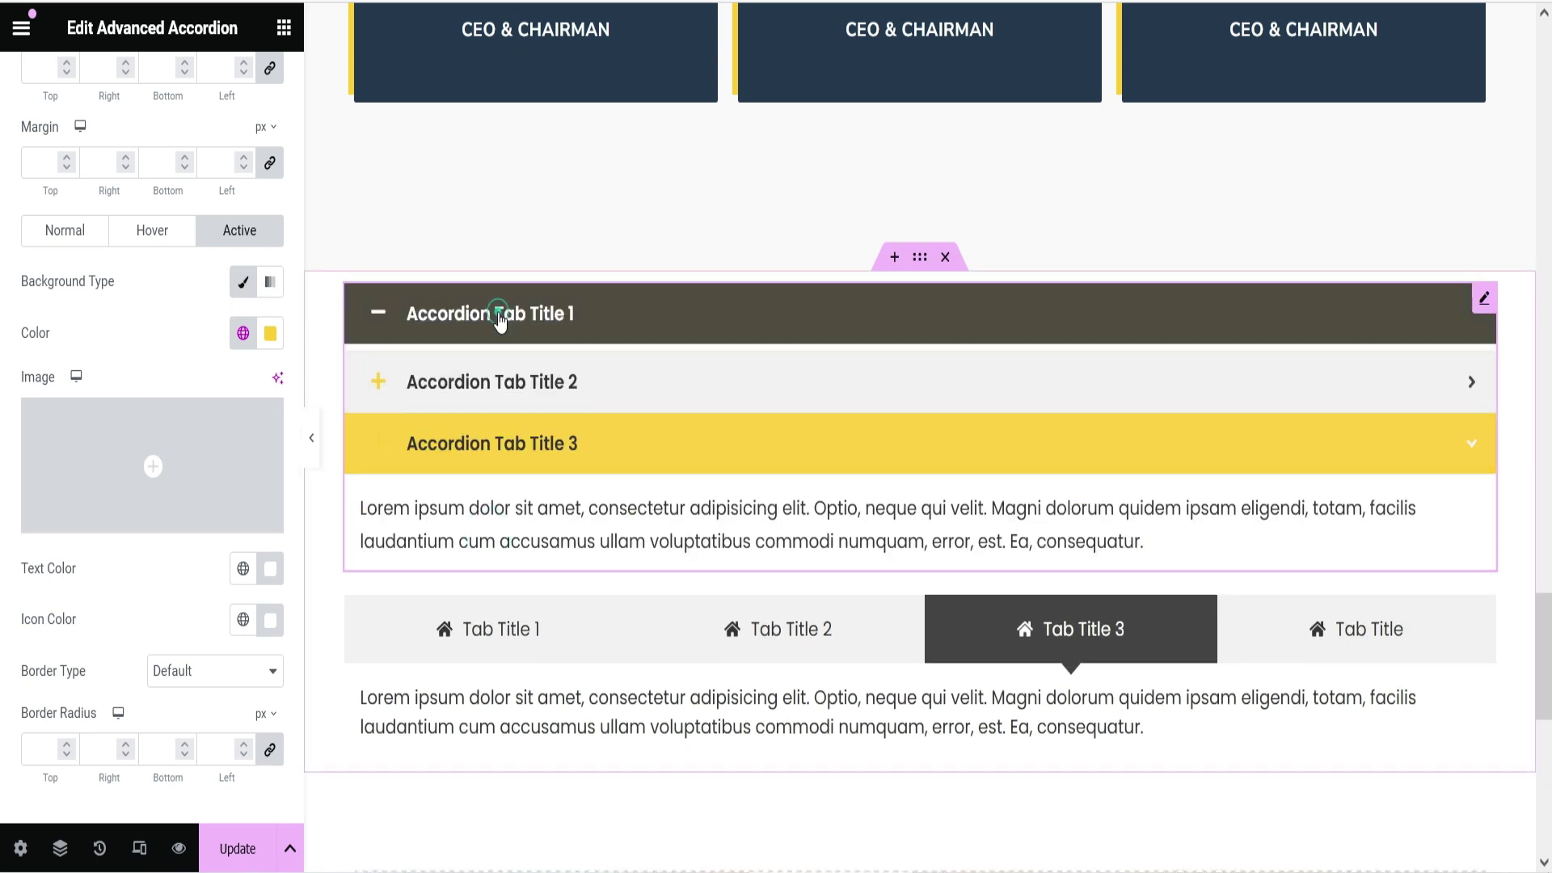
click(495, 312)
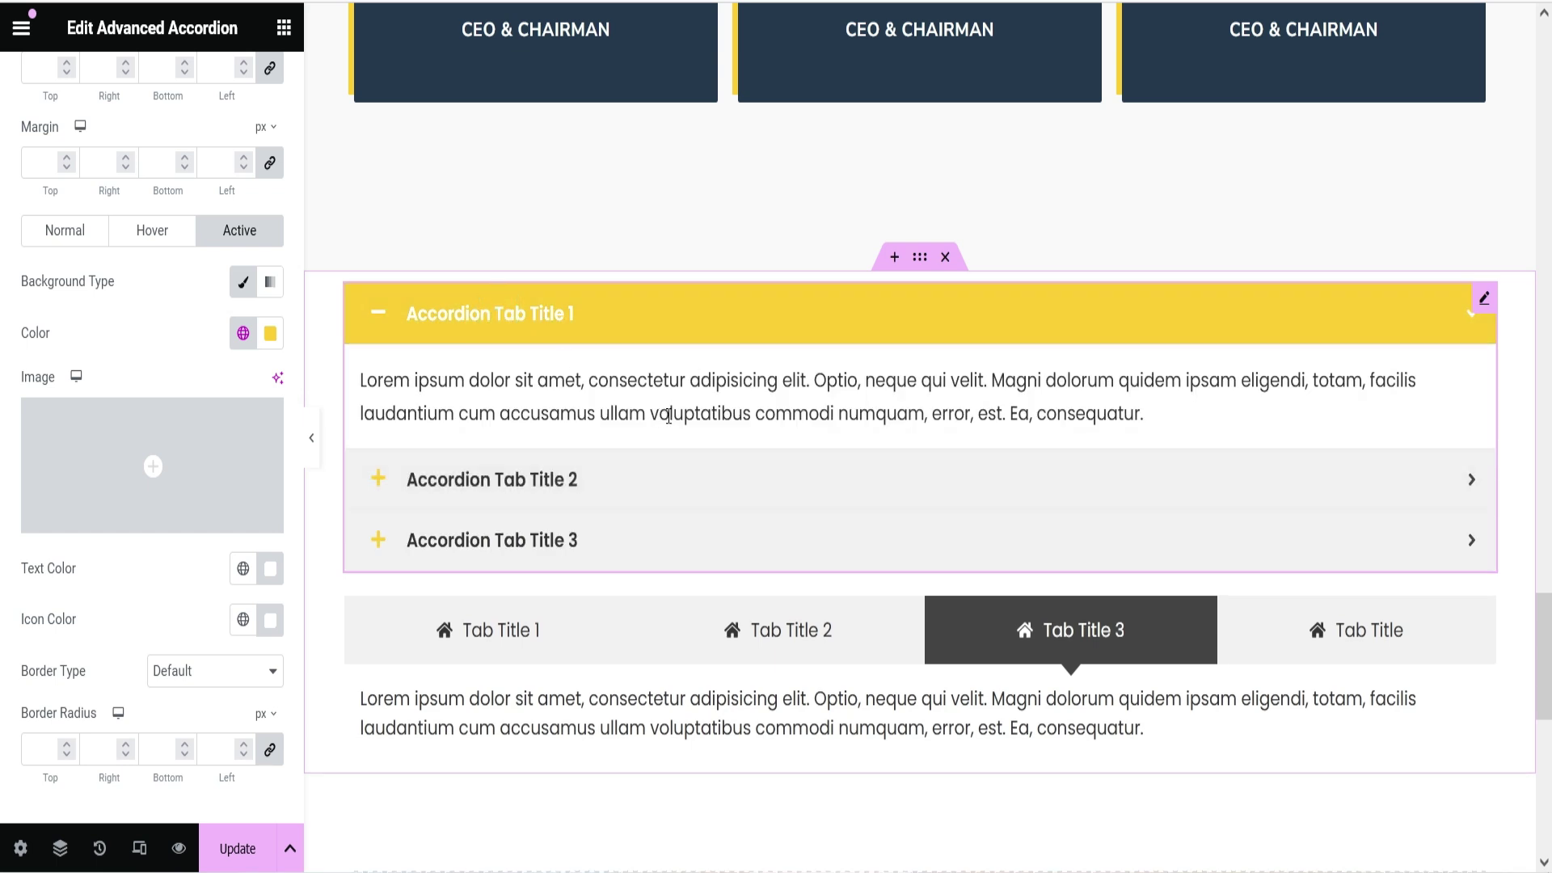
Add an Advanced Data Table widget below the Advanced Tabs on the page
scroll(669, 417, down, 5)
click(283, 29)
scroll(85, 485, down, 6)
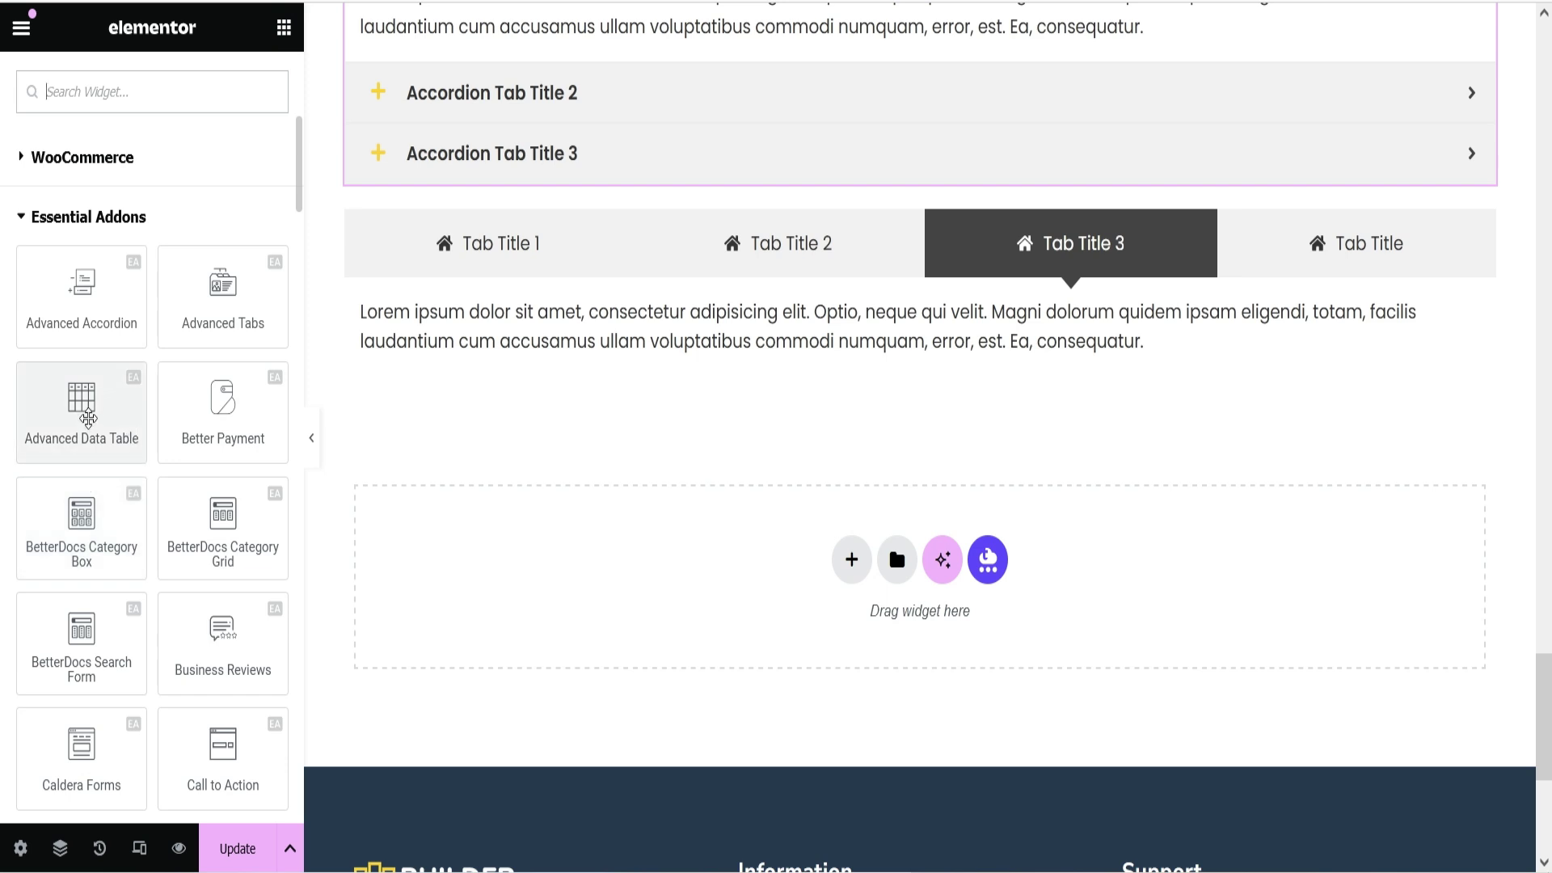
drag(79, 408, 946, 360)
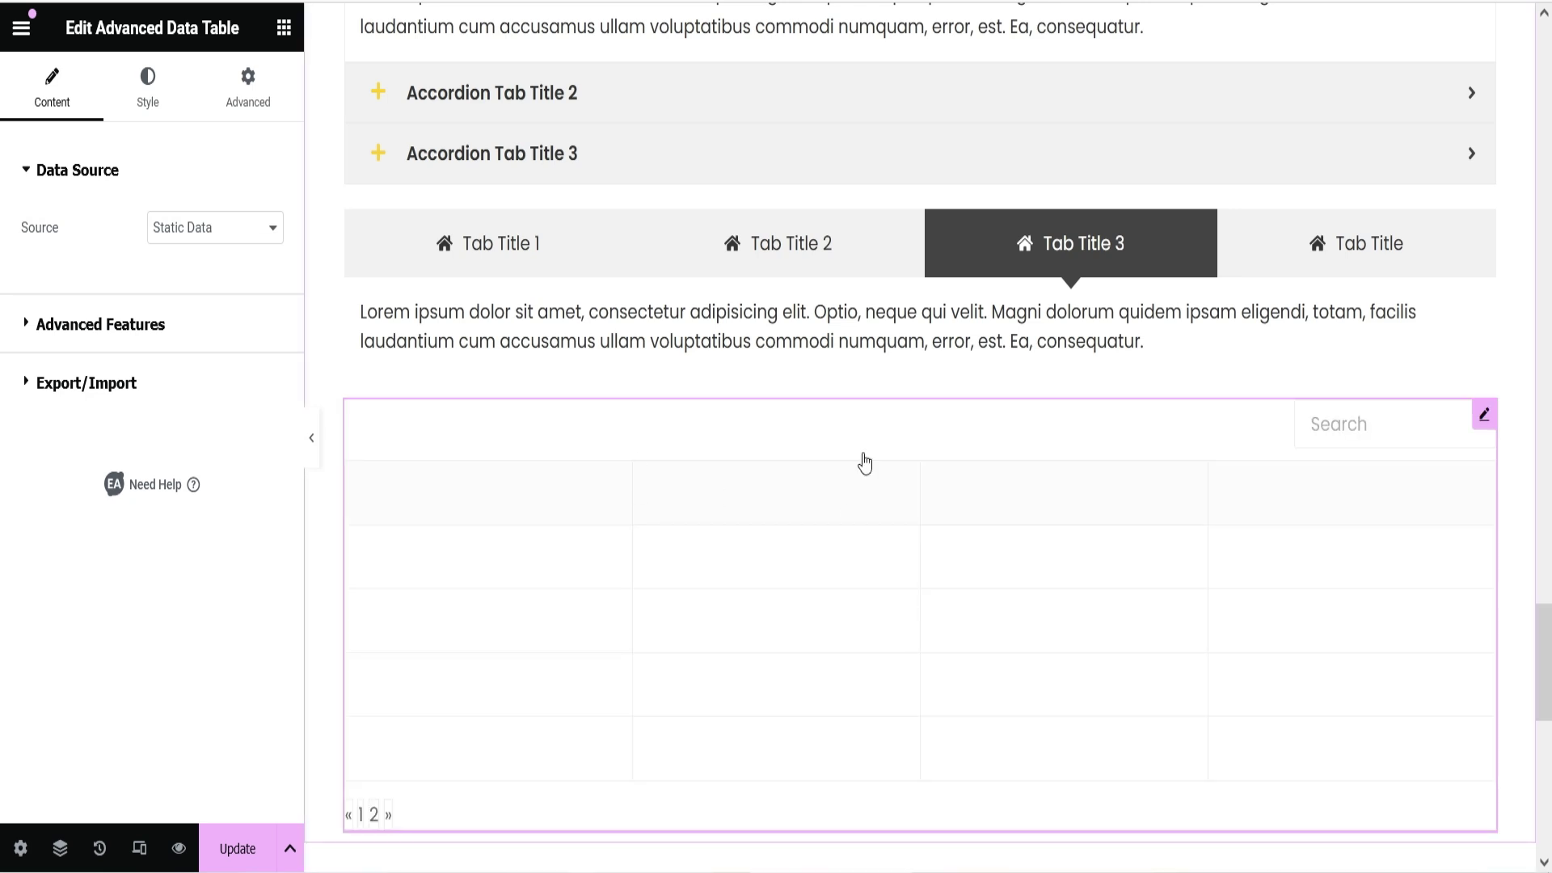
Try out the editable header and body cells of the Advanced Data Table without entering any text
scroll(865, 463, down, 3)
click(706, 236)
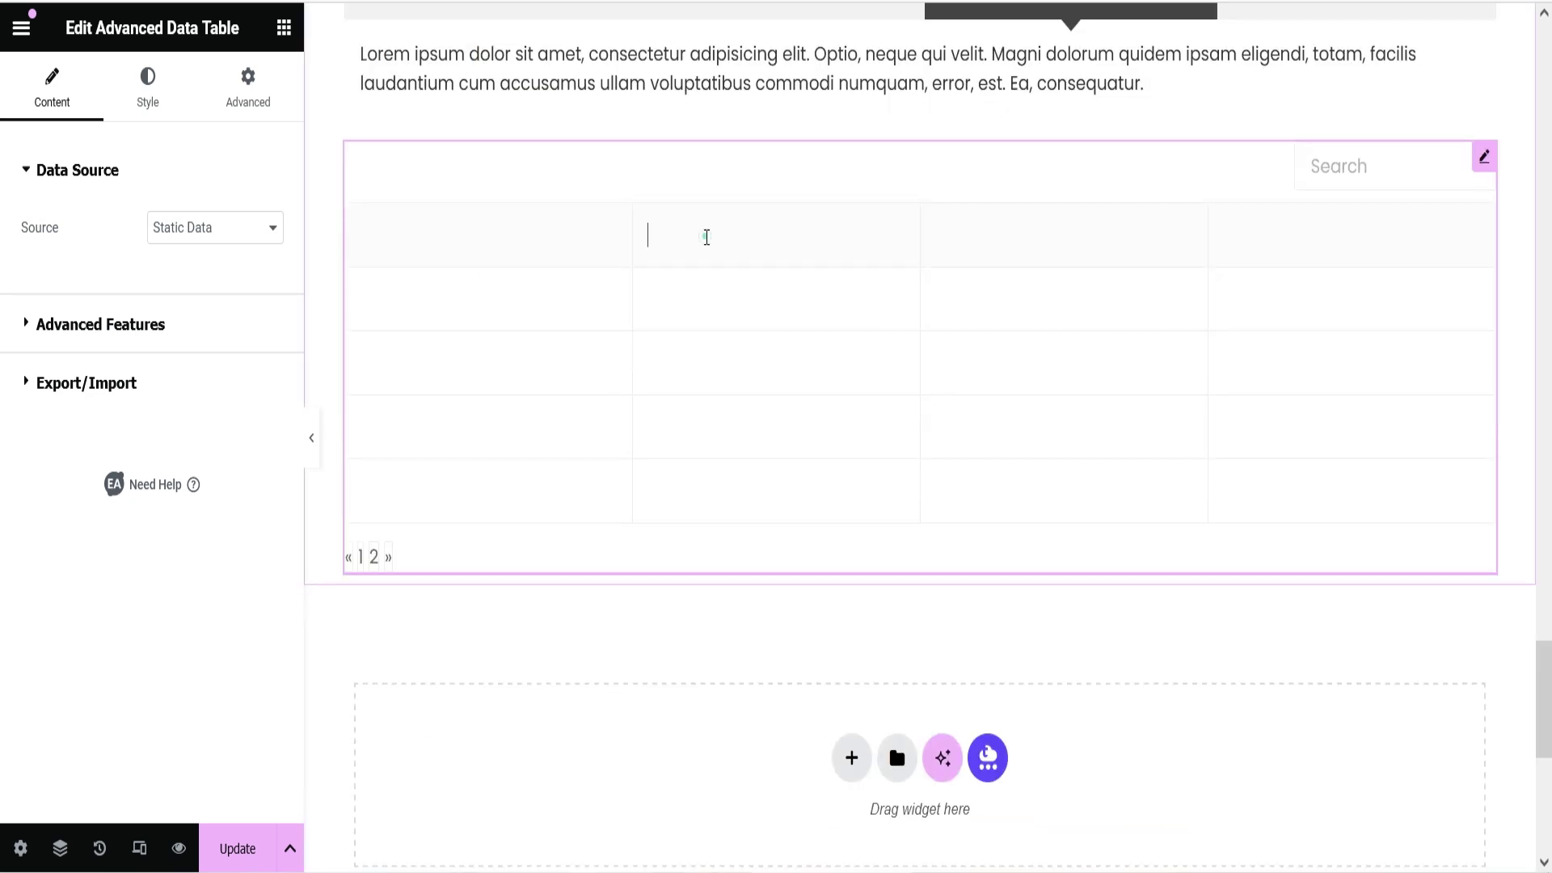
click(1022, 239)
click(1285, 296)
click(1006, 289)
Examine the data table's sort, search and pagination features and its available data sources
click(90, 324)
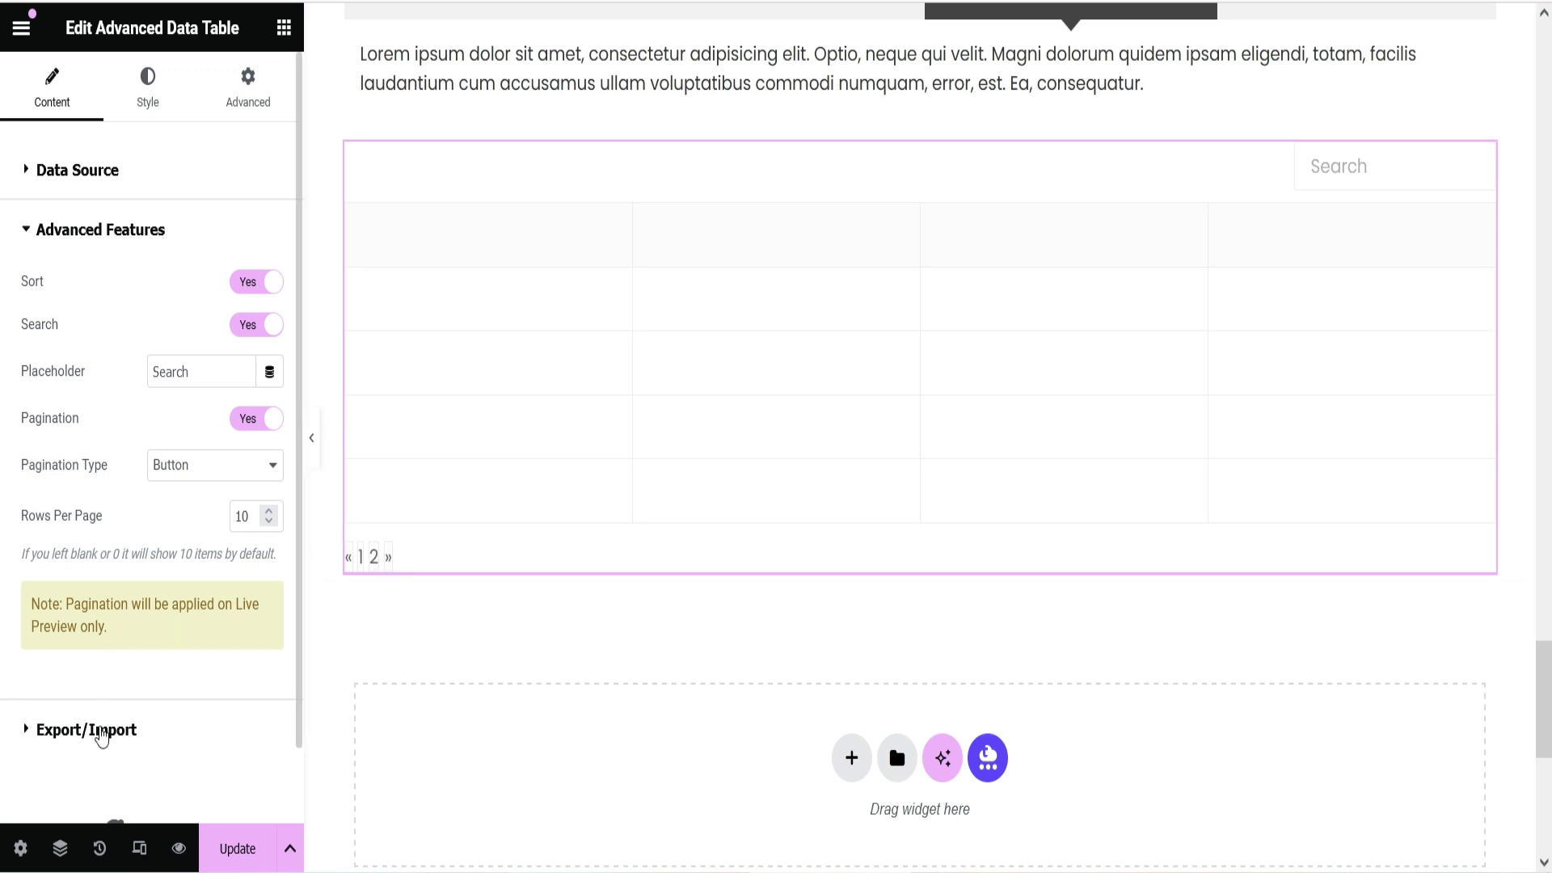
click(105, 184)
click(235, 229)
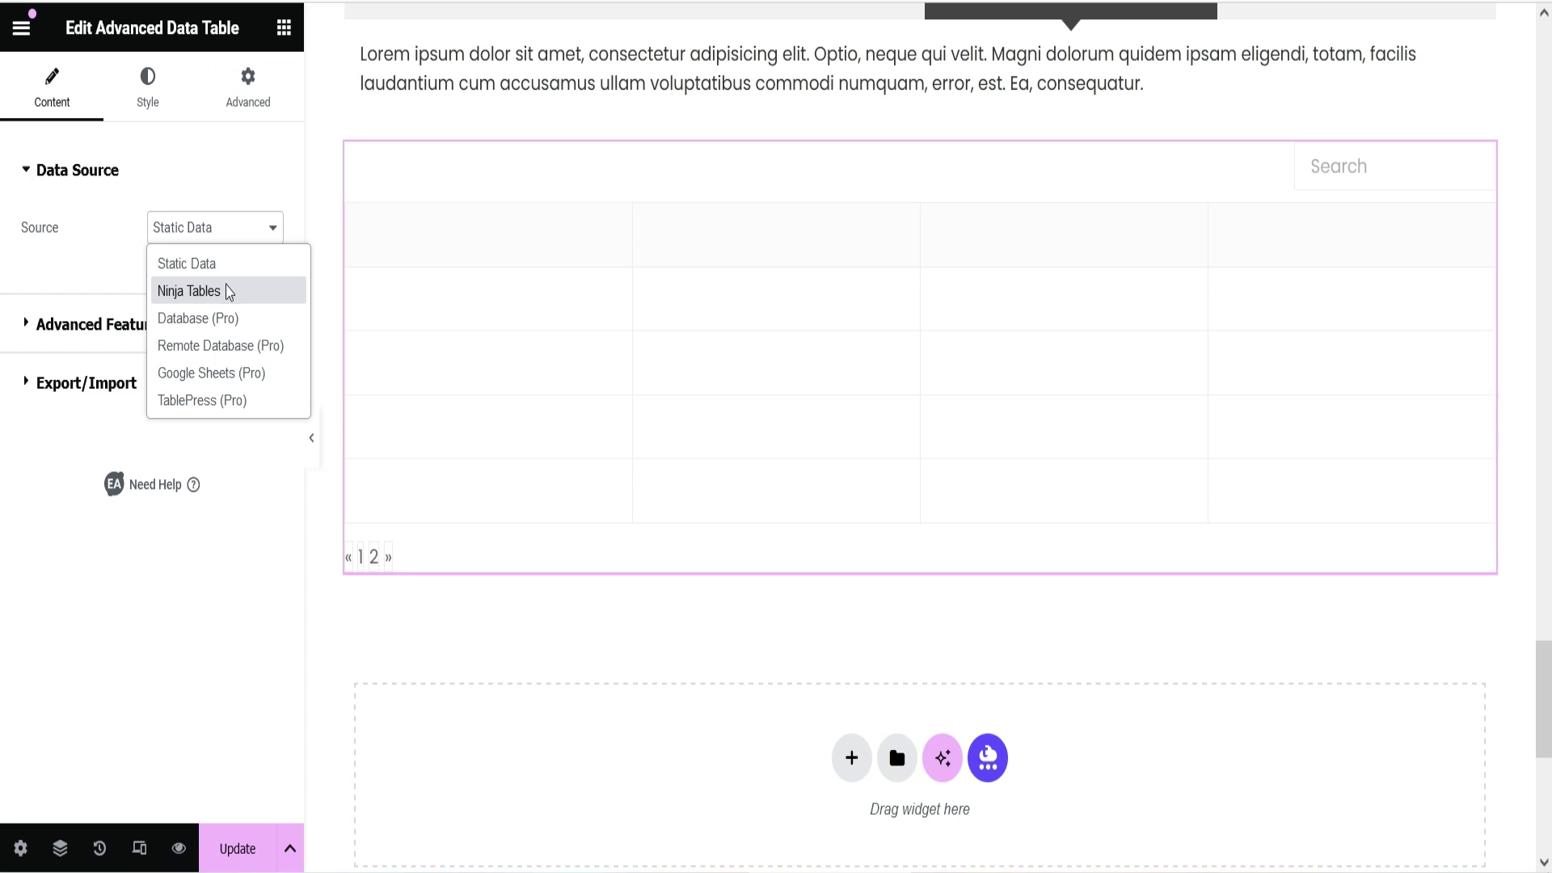
Add a Call to Action widget below the Advanced Data Table
click(284, 28)
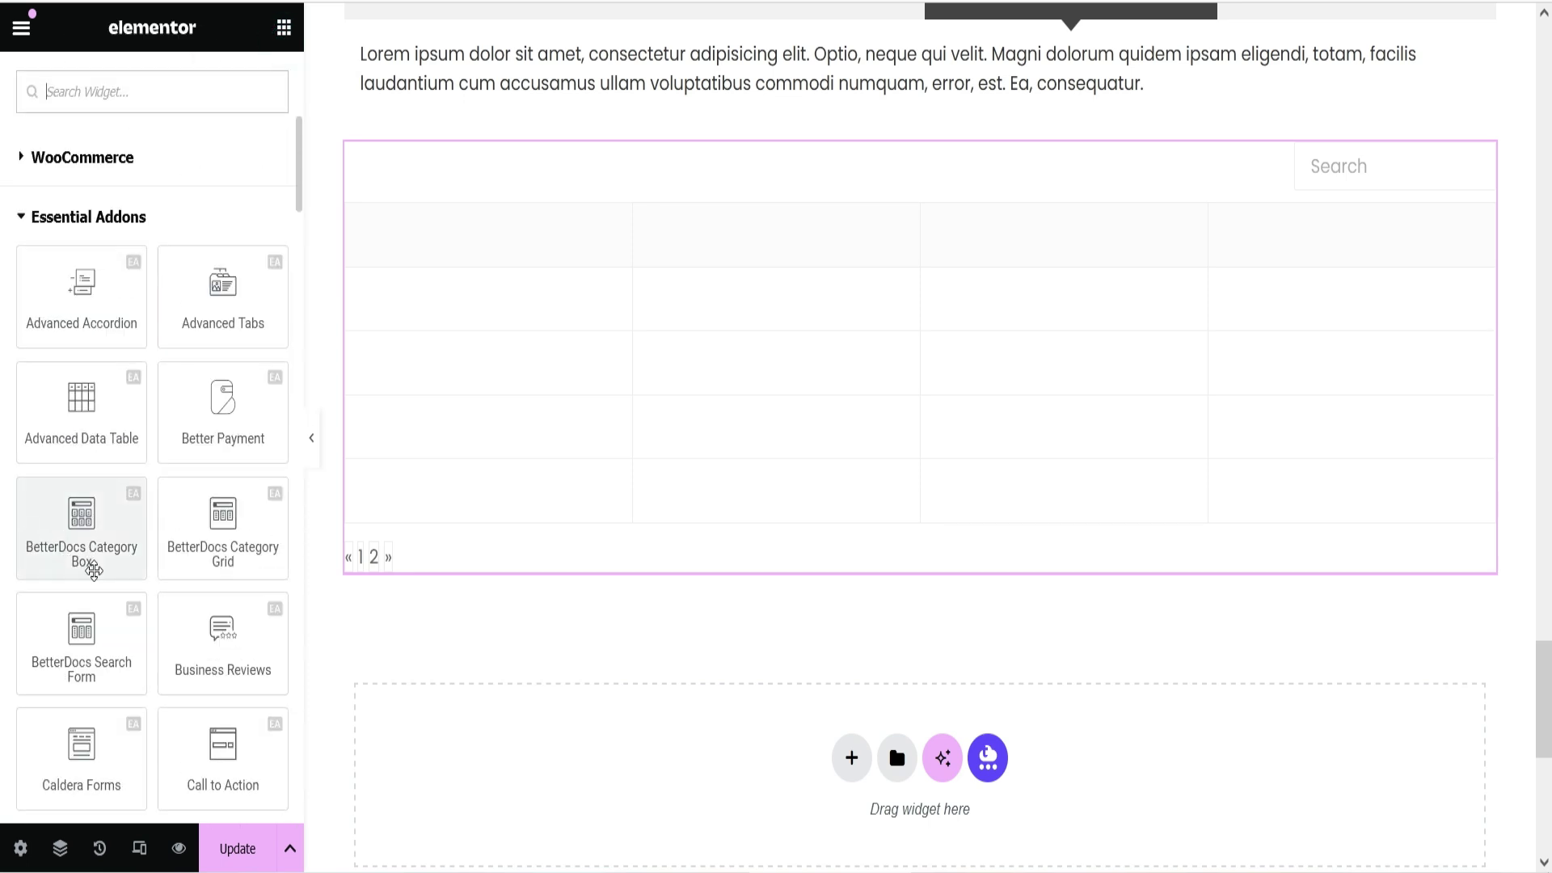
scroll(106, 527, down, 2)
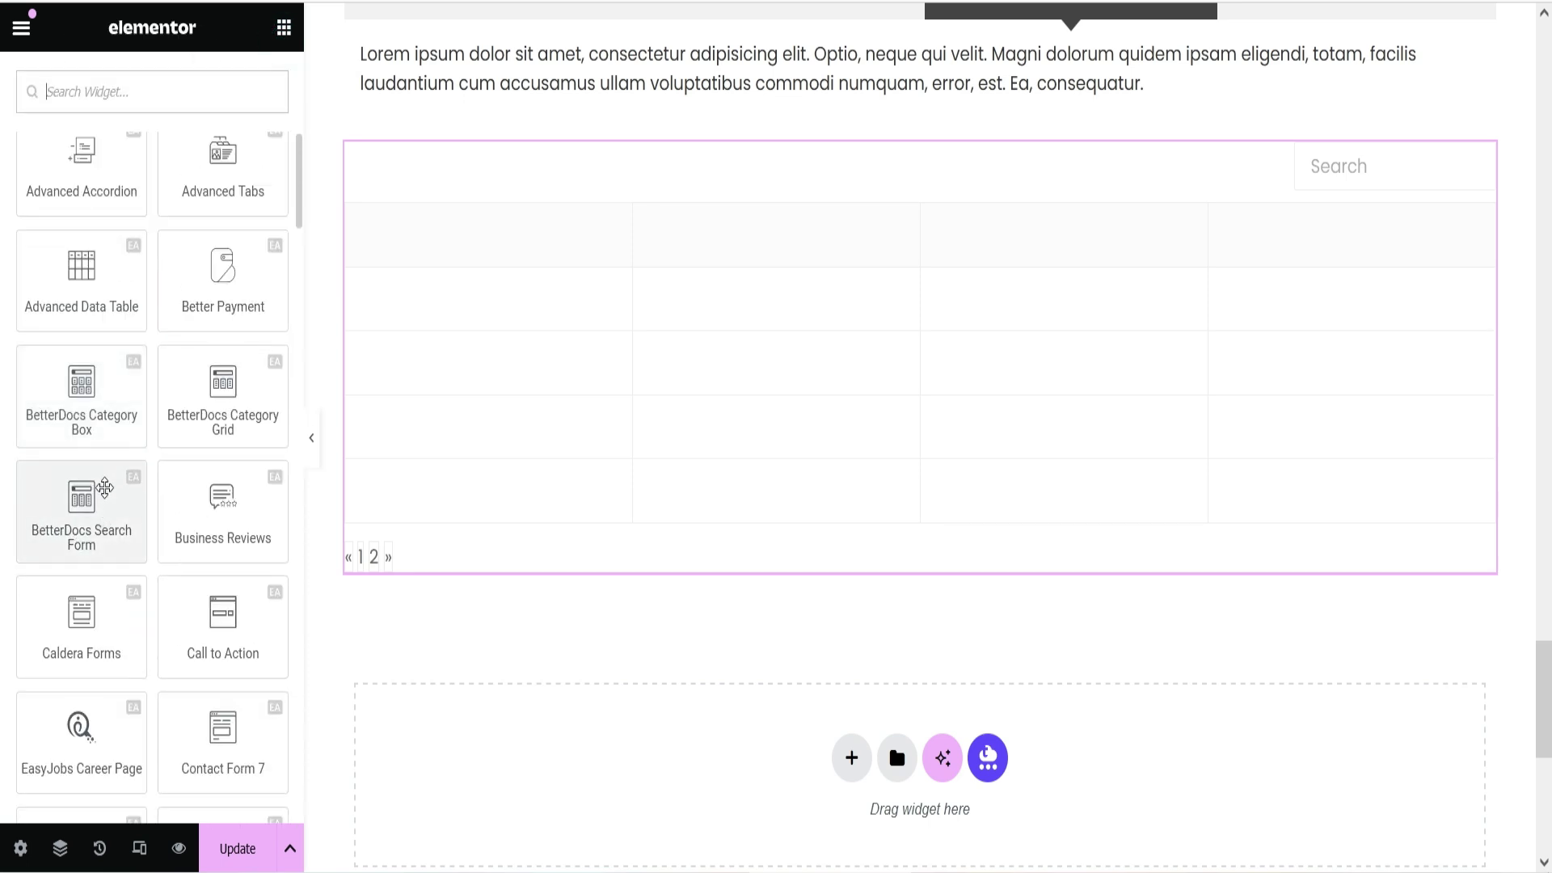
scroll(121, 467, down, 2)
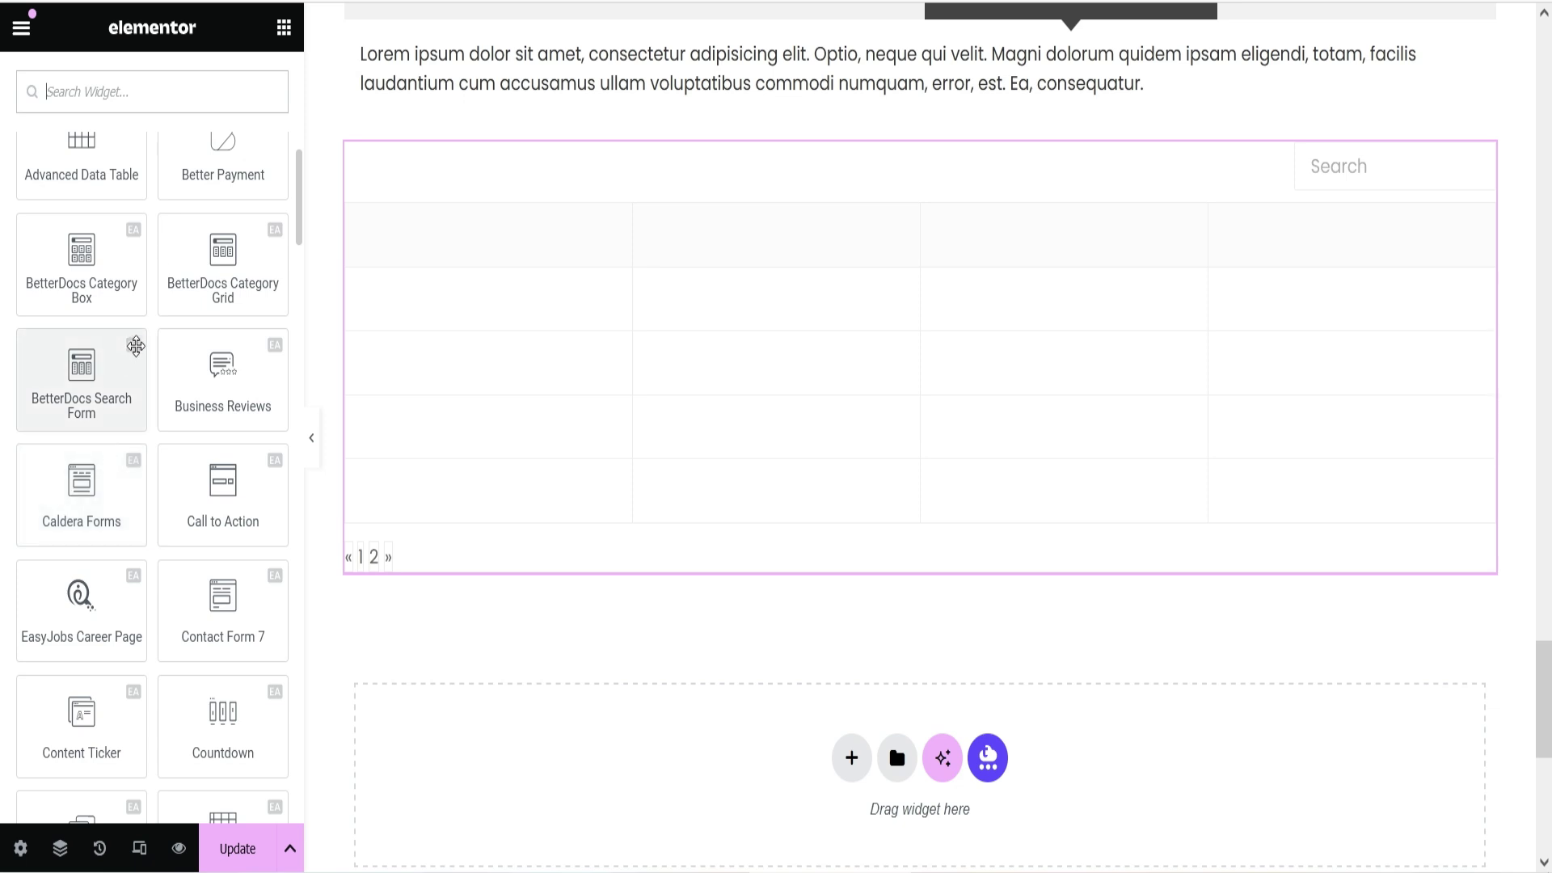
drag(223, 493, 528, 570)
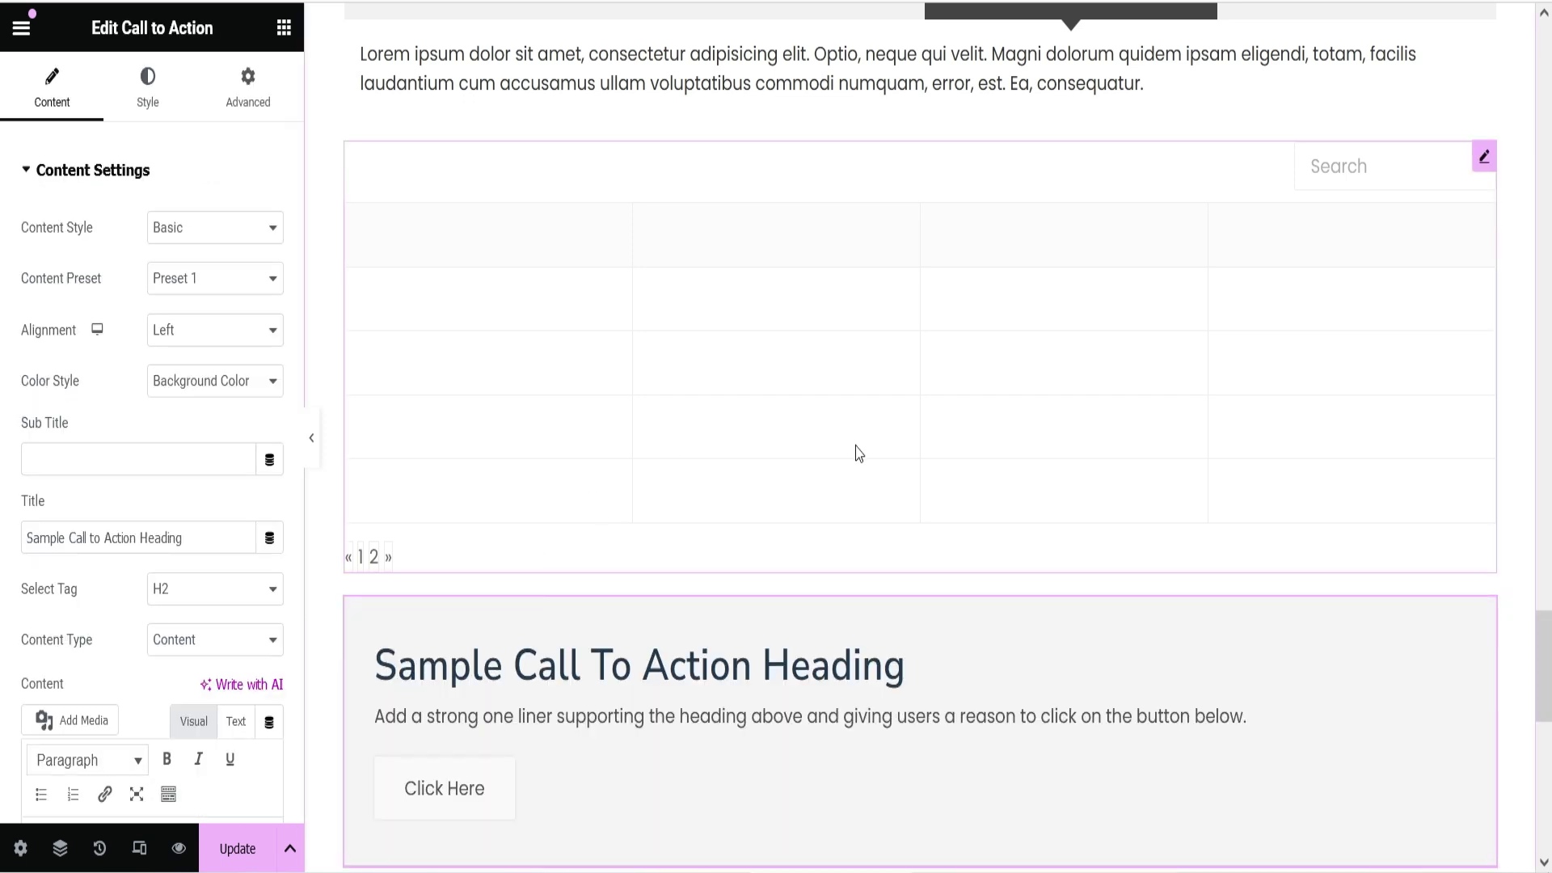
Examine the Call to Action's content settings, including its title, content text and primary button text and link
scroll(817, 447, down, 3)
scroll(87, 134, down, 5)
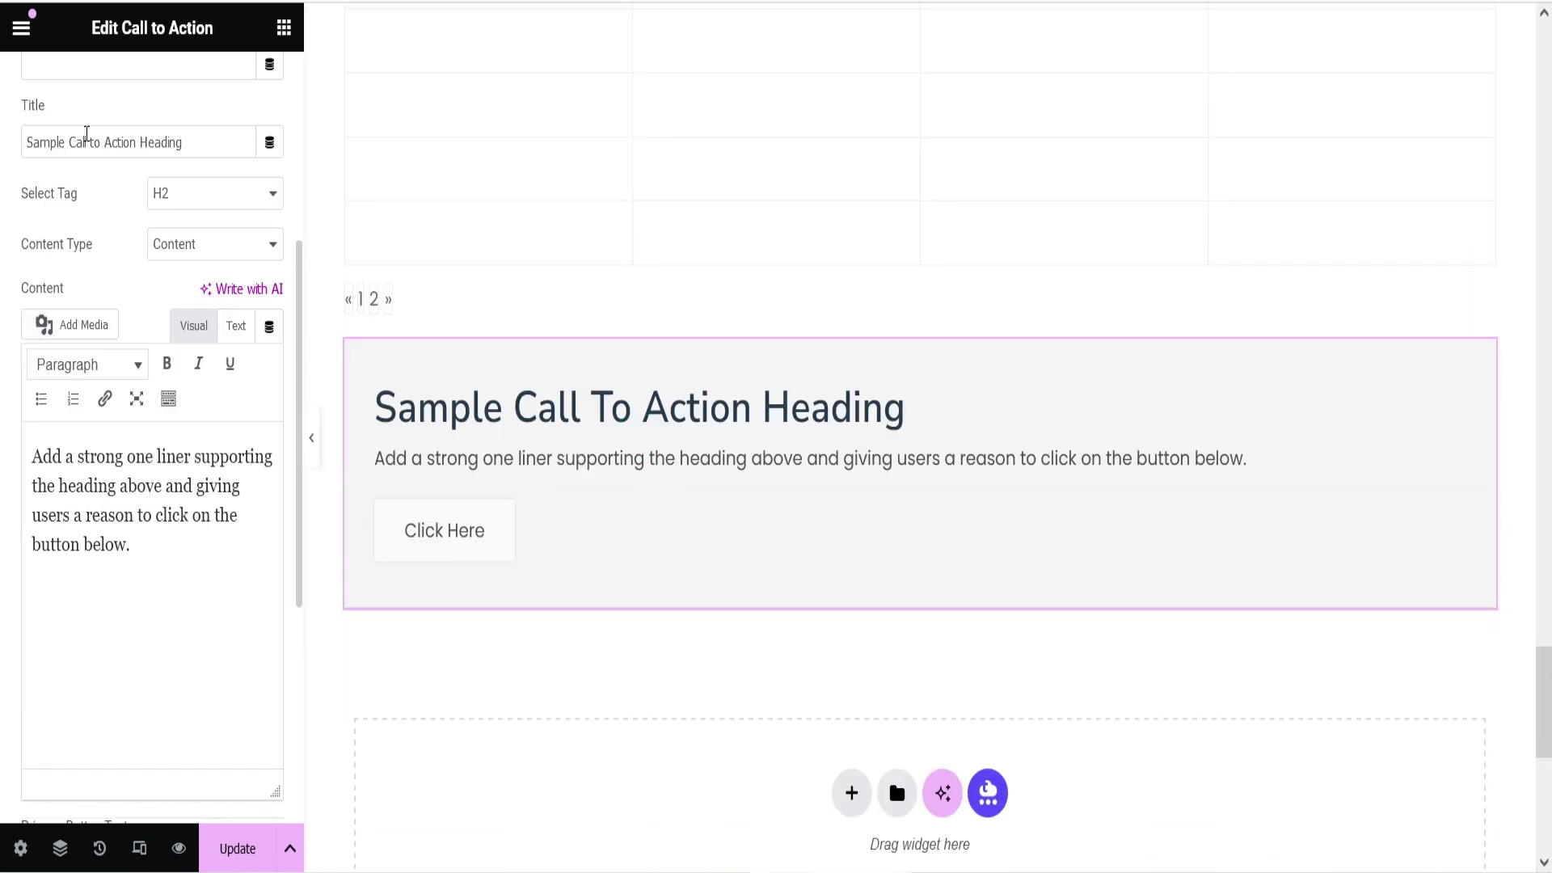
triple_click(52, 143)
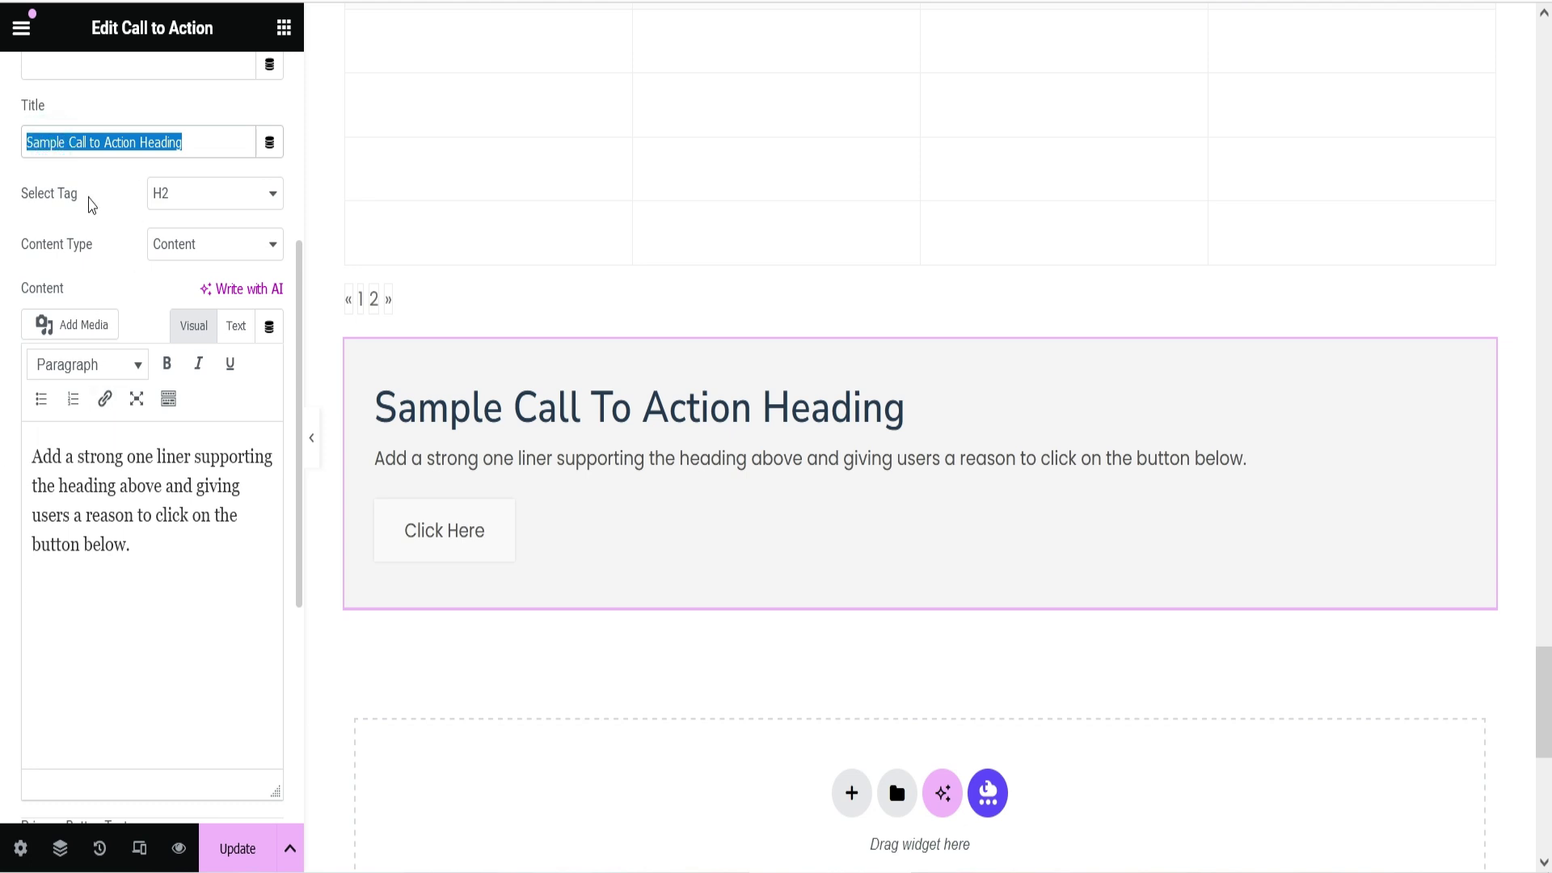
click(71, 543)
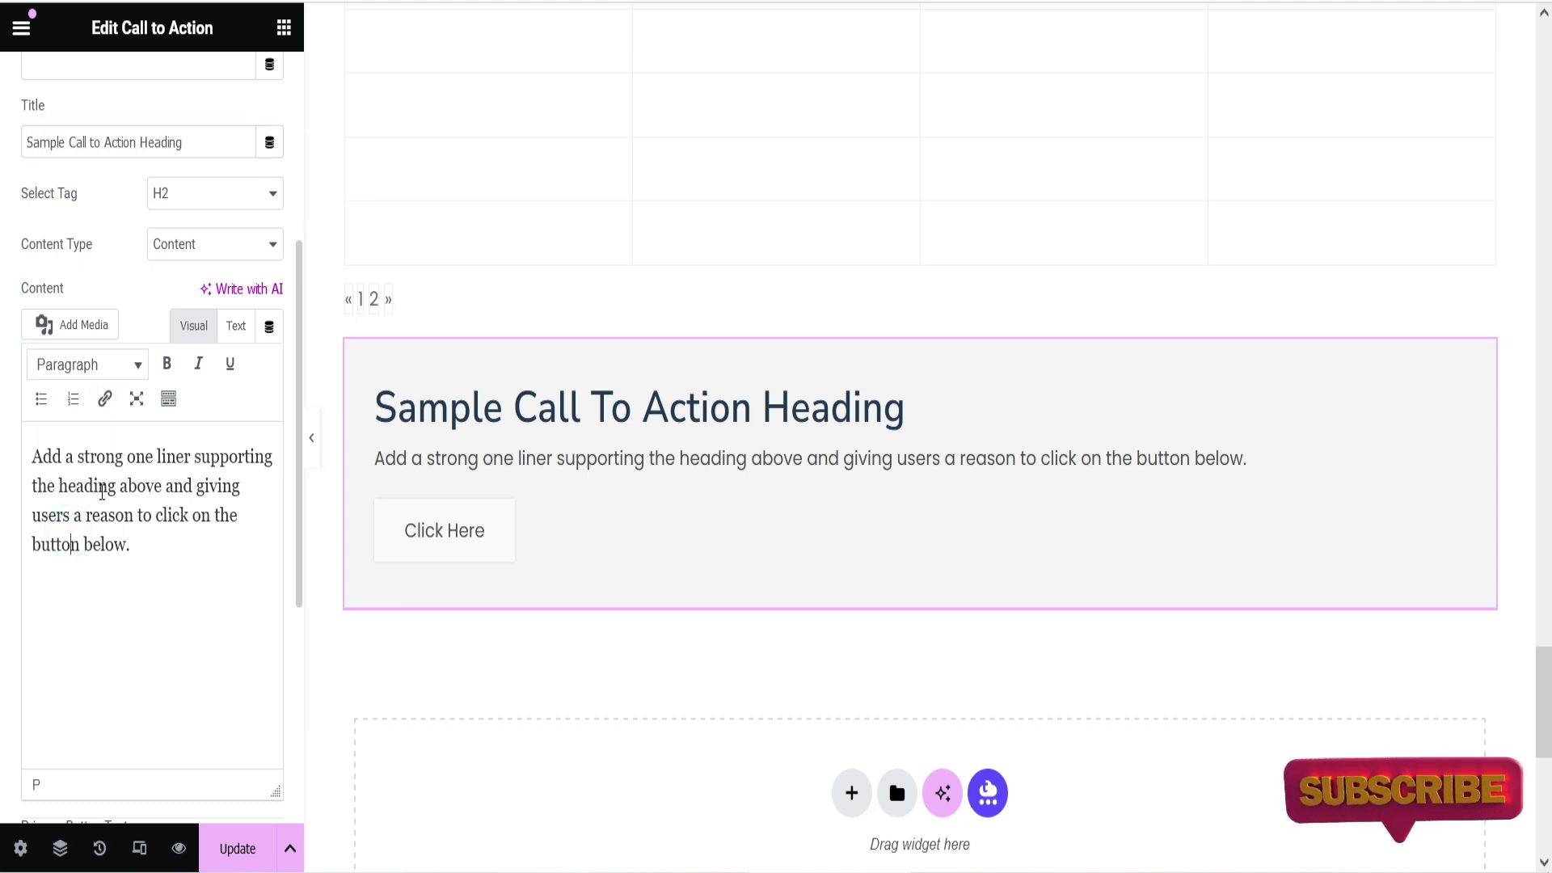
scroll(121, 323, up, 5)
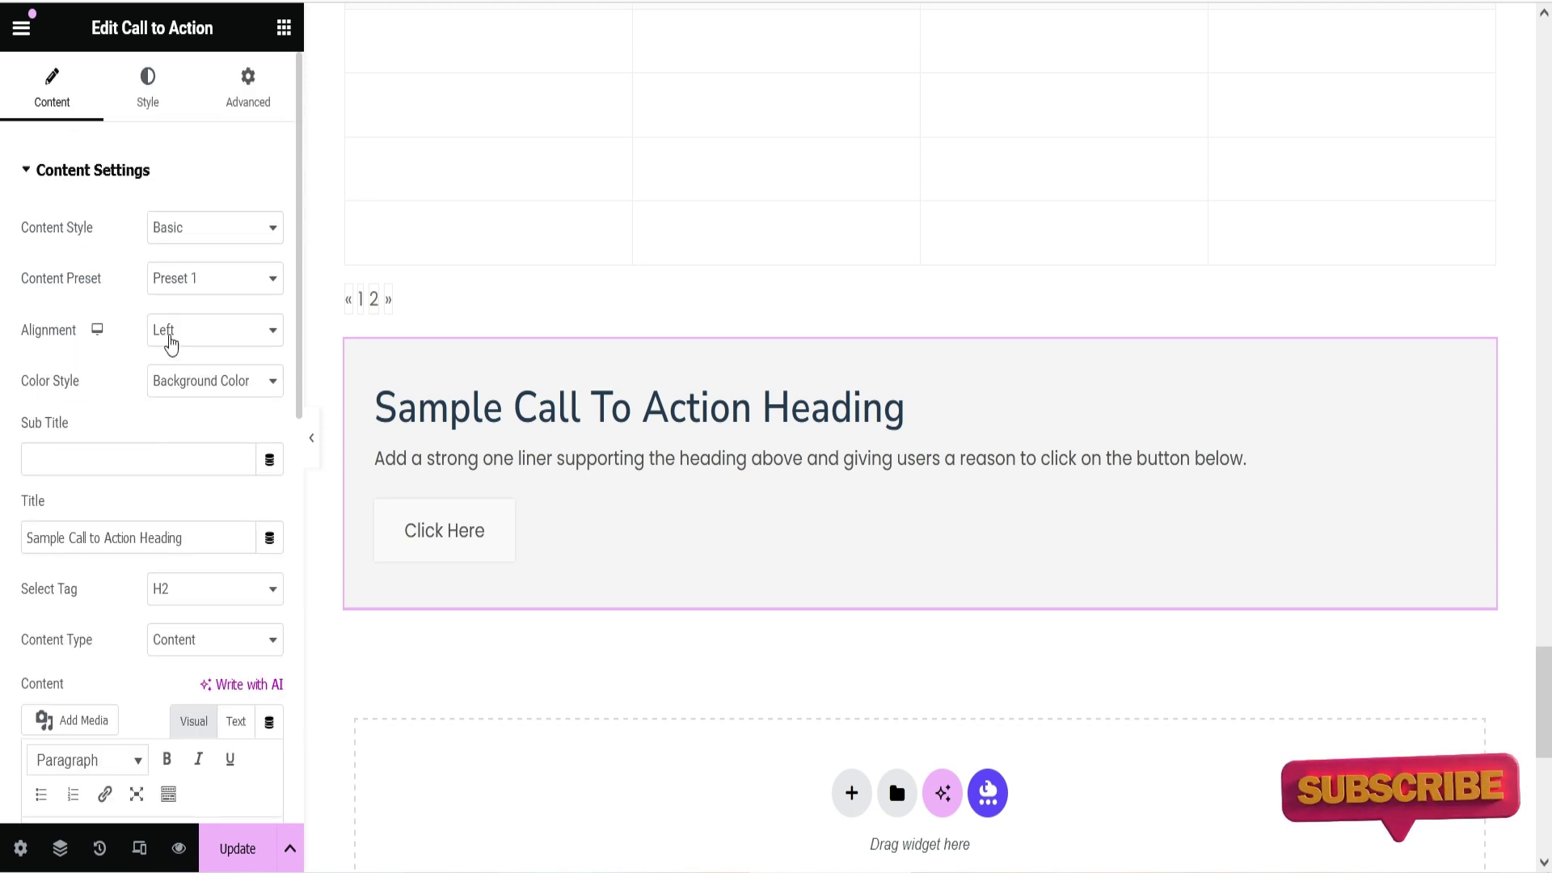
scroll(117, 492, down, 7)
triple_click(105, 731)
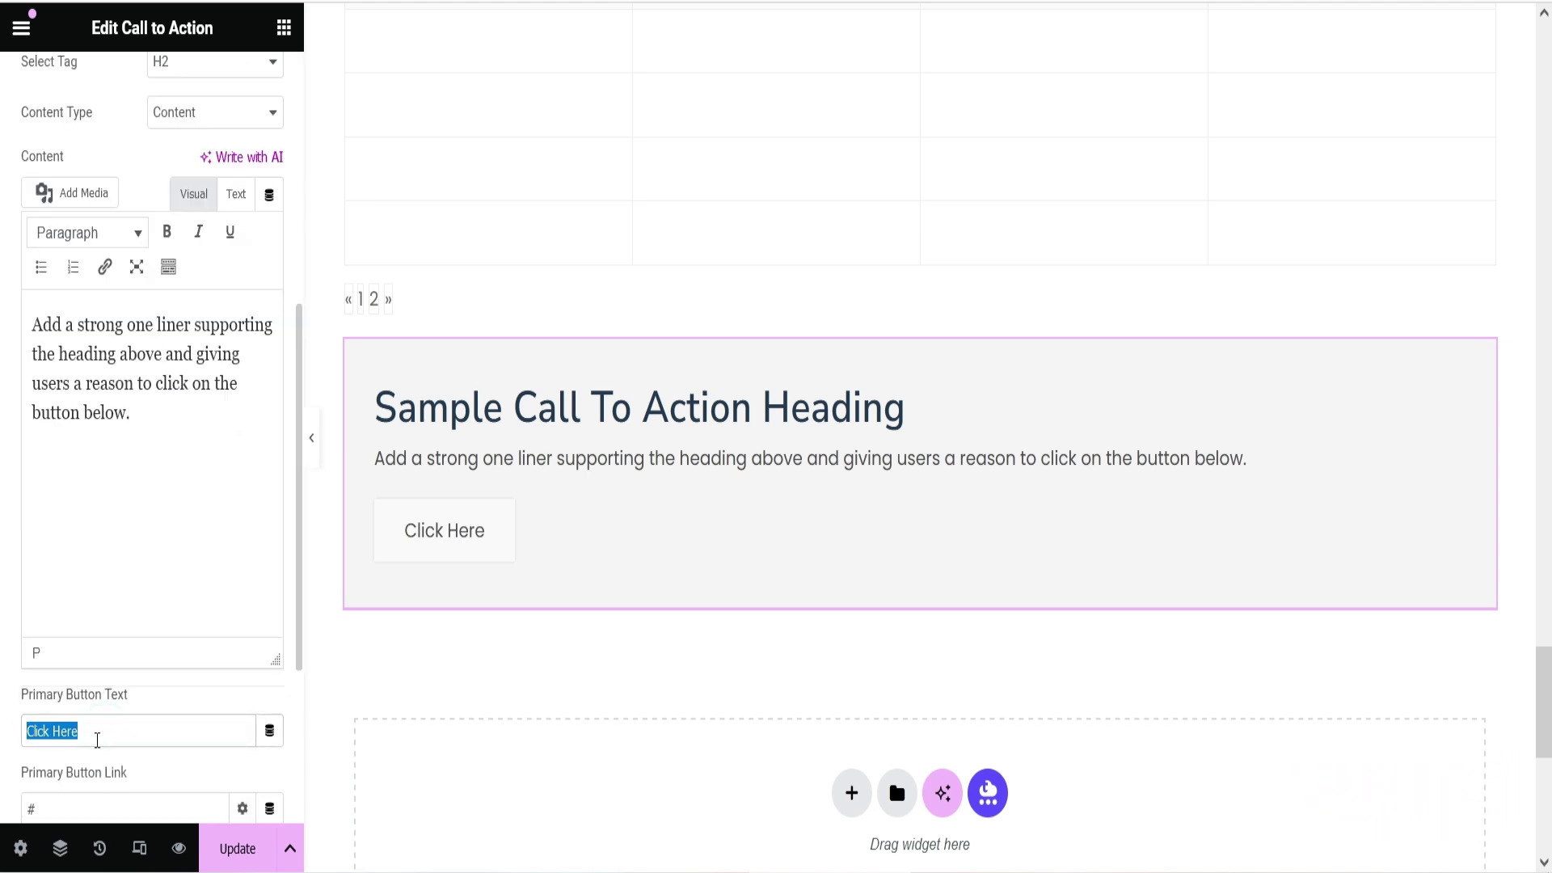
scroll(289, 641, down, 4)
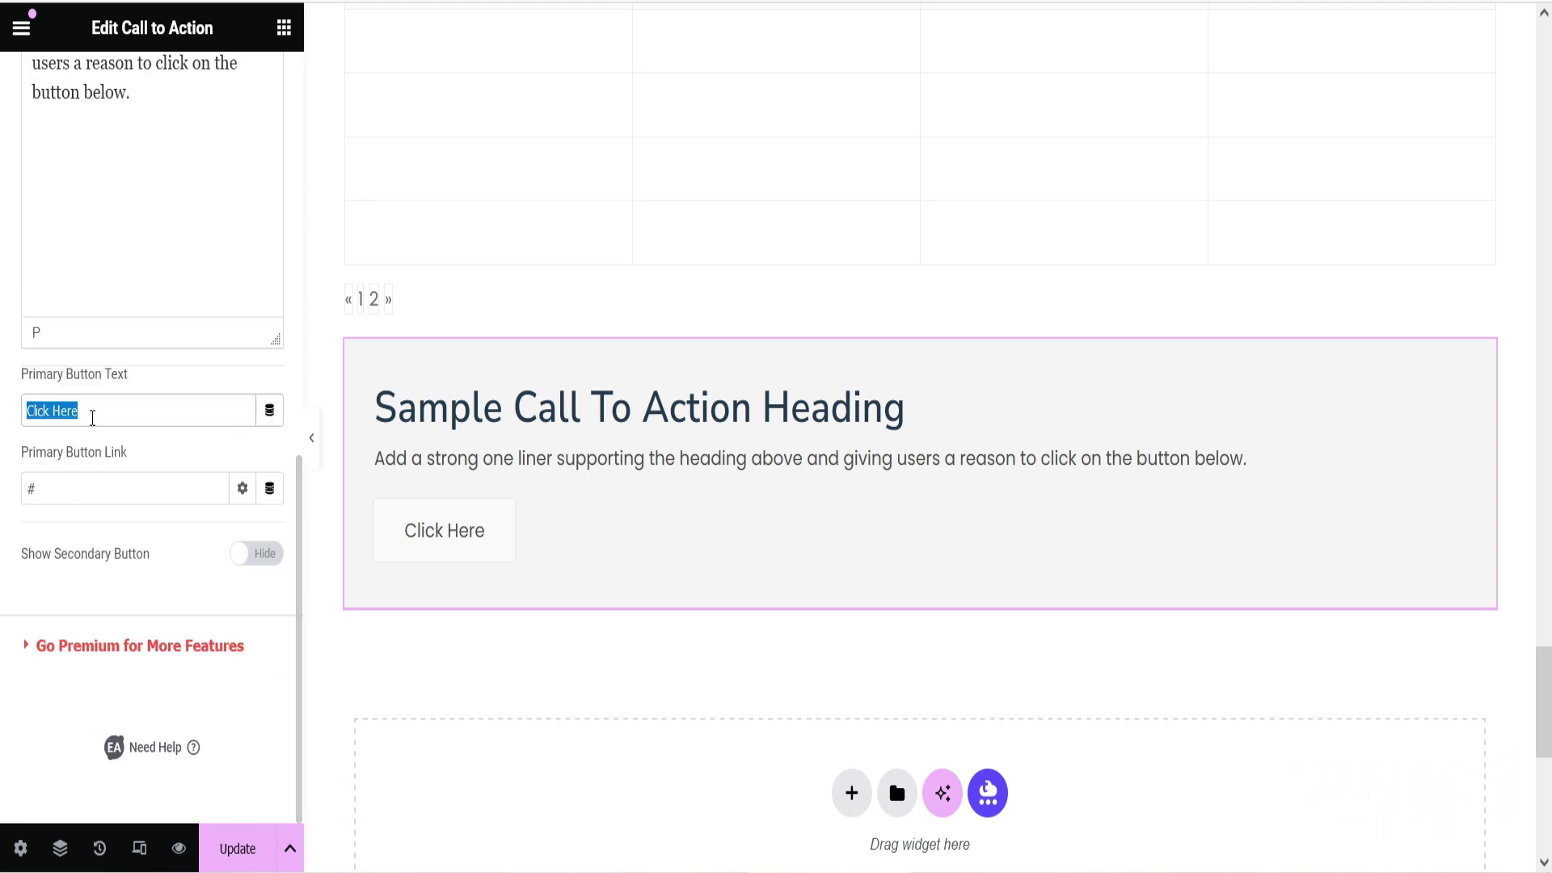
scroll(269, 159, up, 10)
Set the Call to Action's background color to the Secondary global color
click(148, 84)
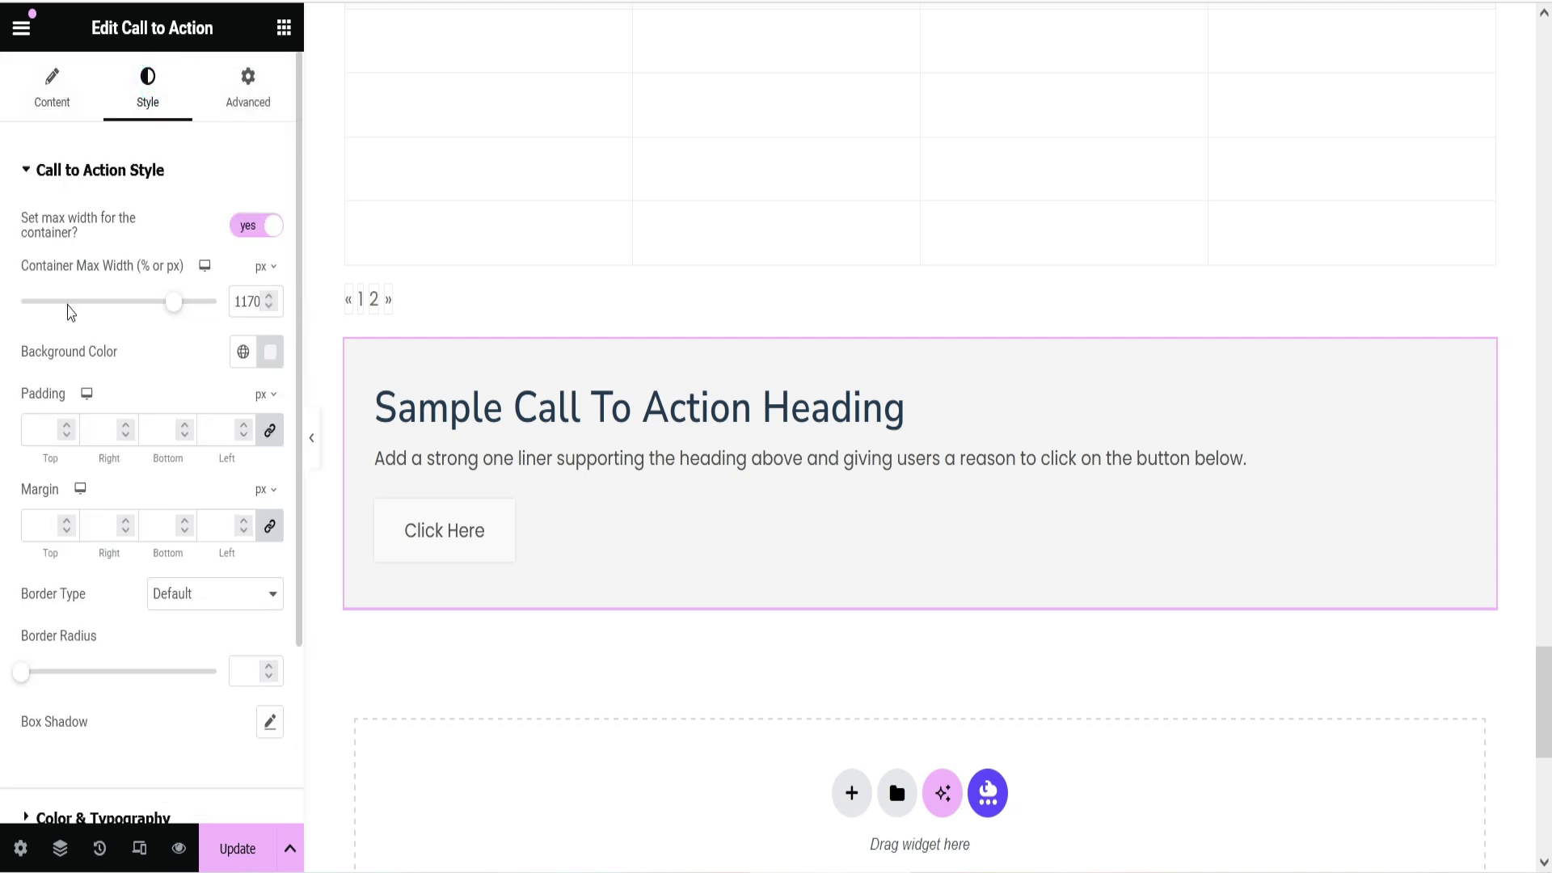
scroll(69, 312, down, 3)
click(242, 122)
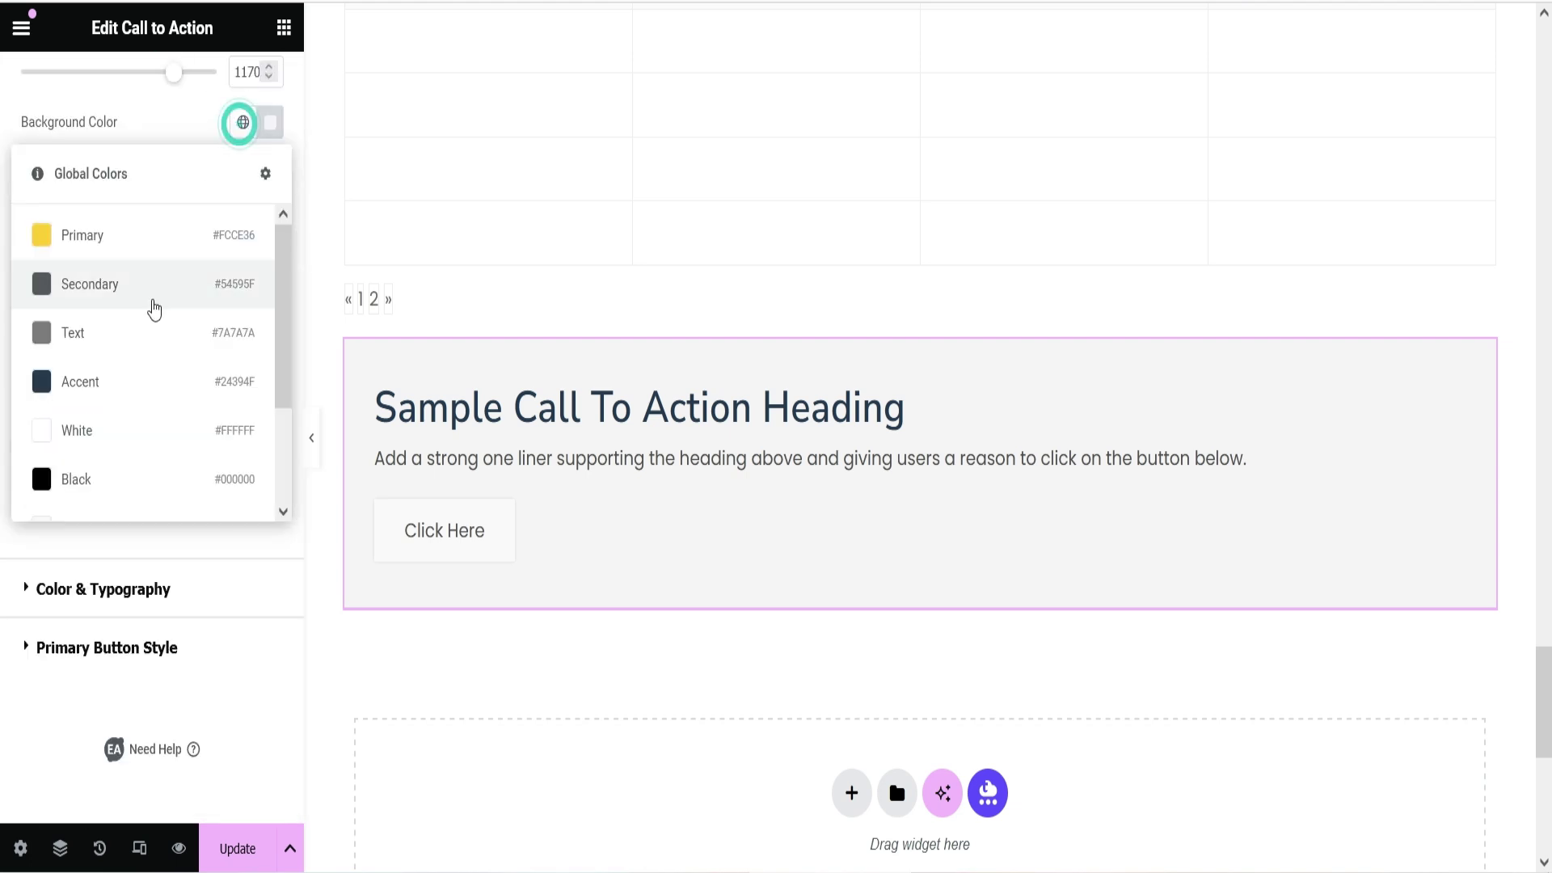
click(153, 308)
Set the Call to Action's primary button background to the Primary global color
click(101, 589)
click(101, 648)
click(242, 454)
click(118, 579)
Set the Call to Action's title color to the Primary global color and its sub title color to White
click(243, 303)
click(92, 566)
scroll(107, 582, down, 1)
scroll(706, 402, down, 3)
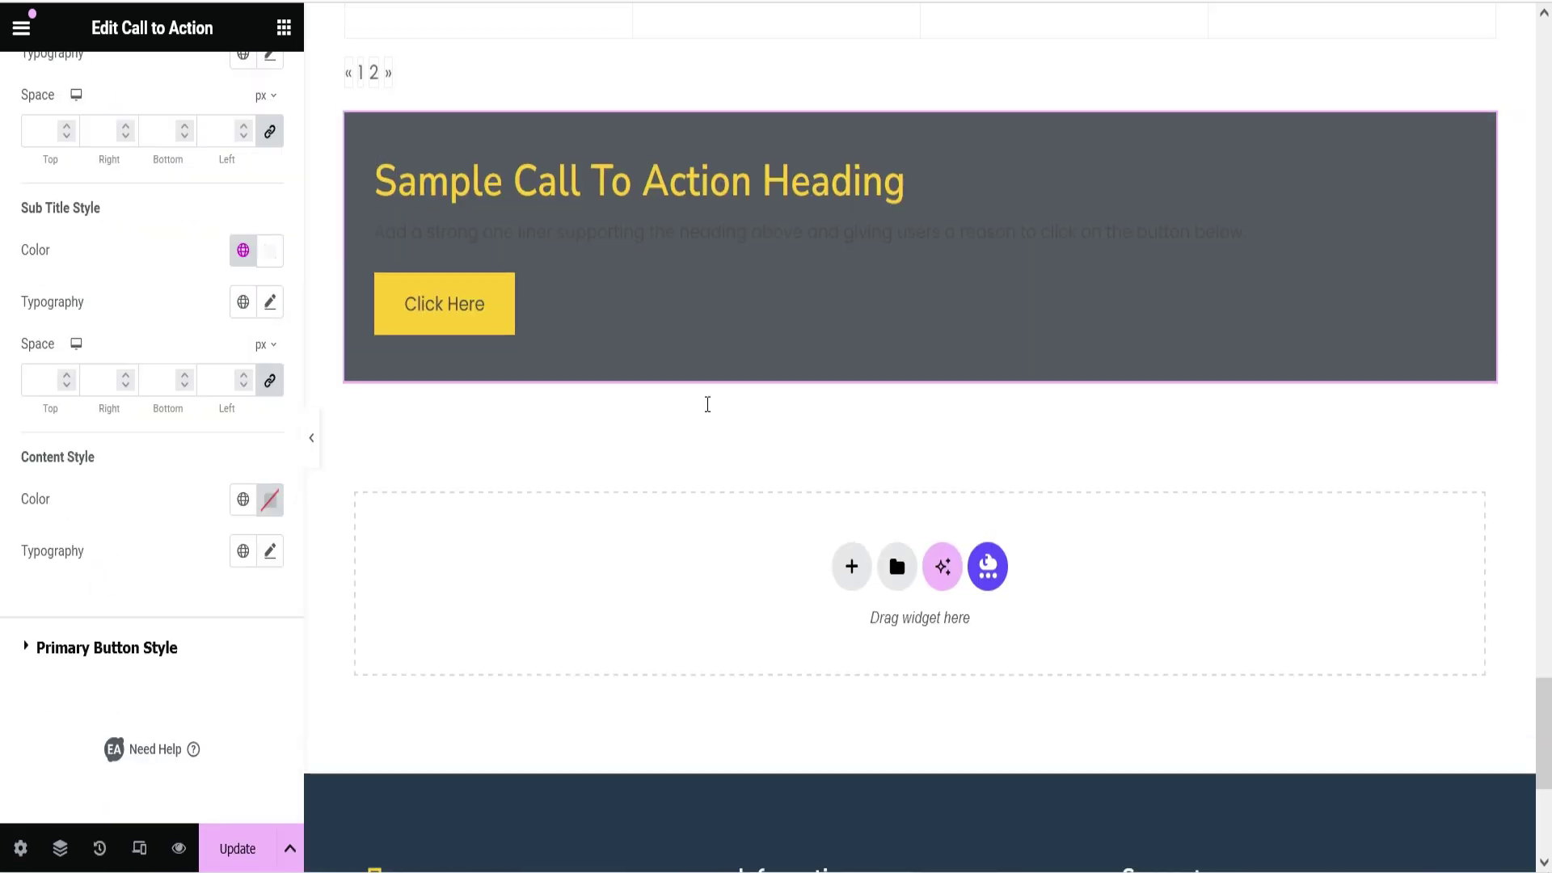
Add a Dual Color Heading widget below the Call to Action and hide its icon
scroll(706, 402, up, 4)
click(283, 27)
scroll(130, 453, down, 10)
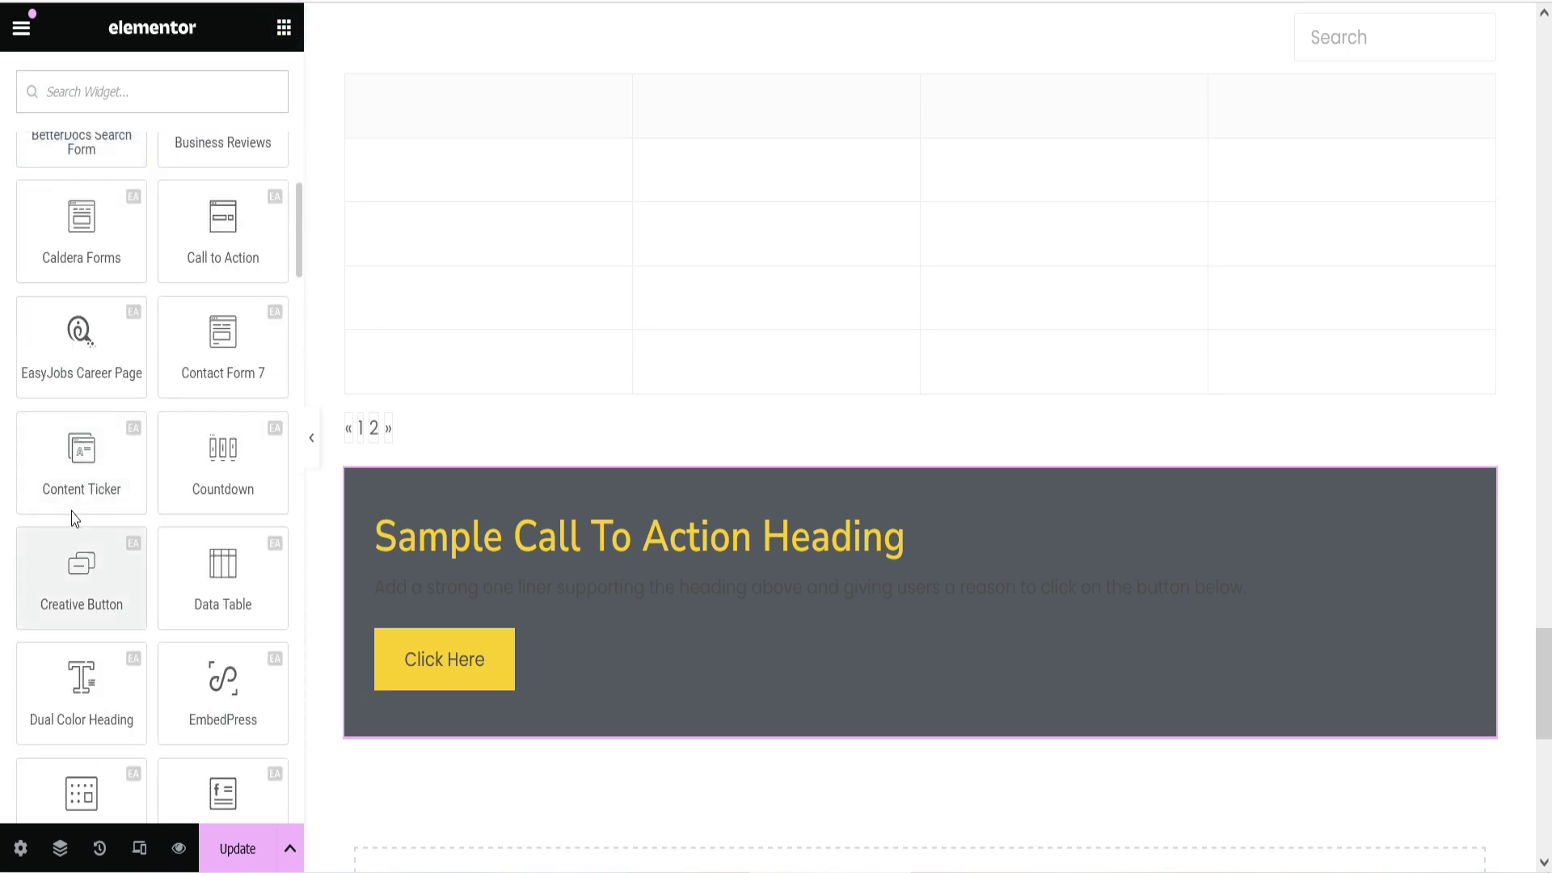
scroll(143, 447, down, 3)
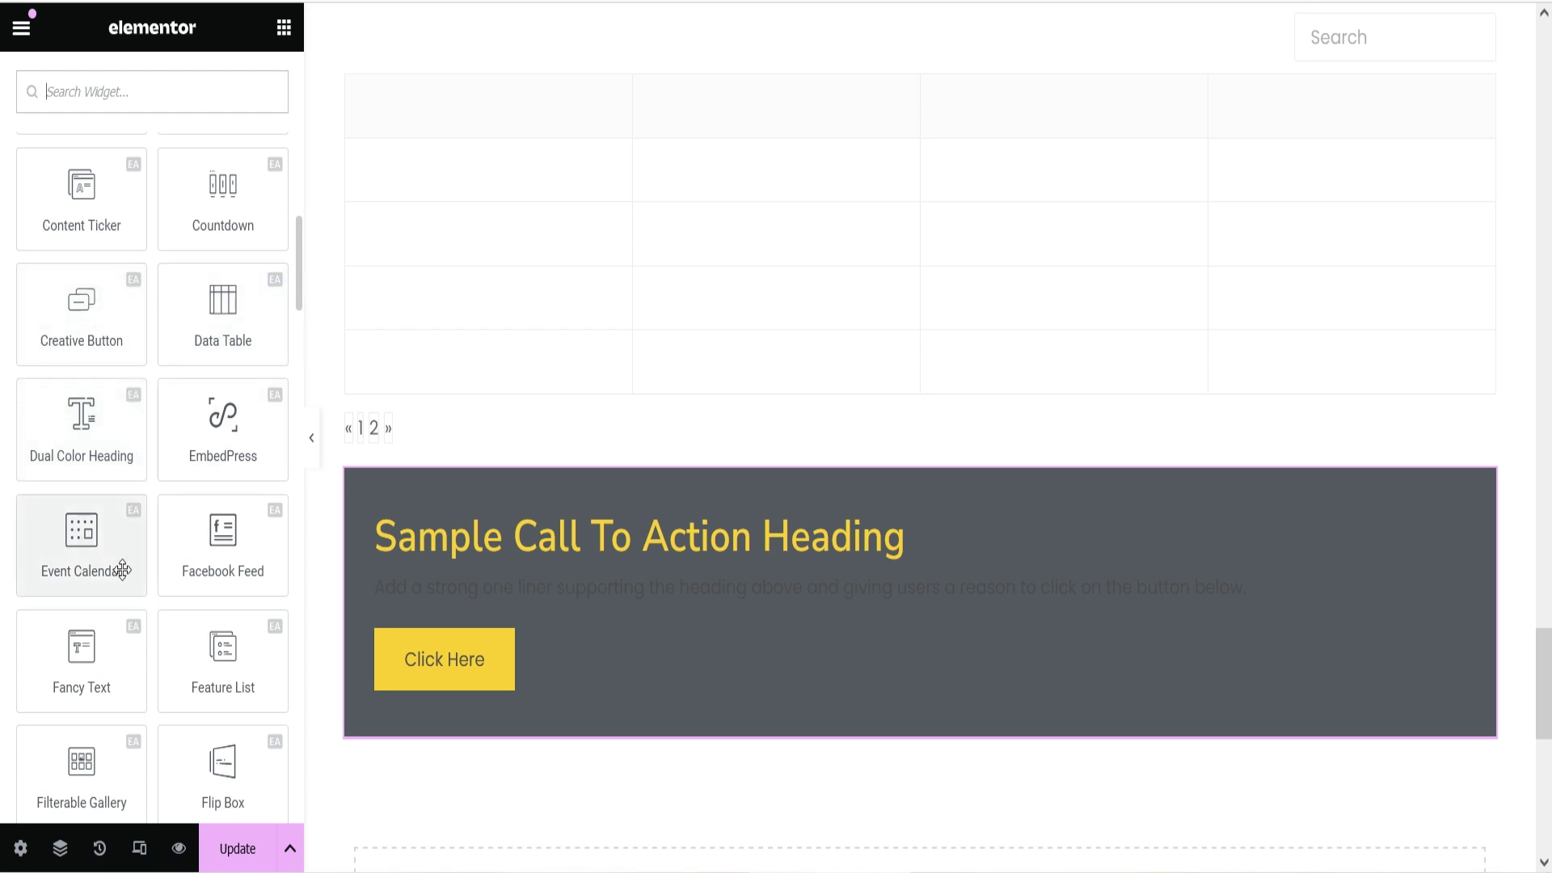
scroll(155, 414, down, 2)
drag(59, 305, 627, 689)
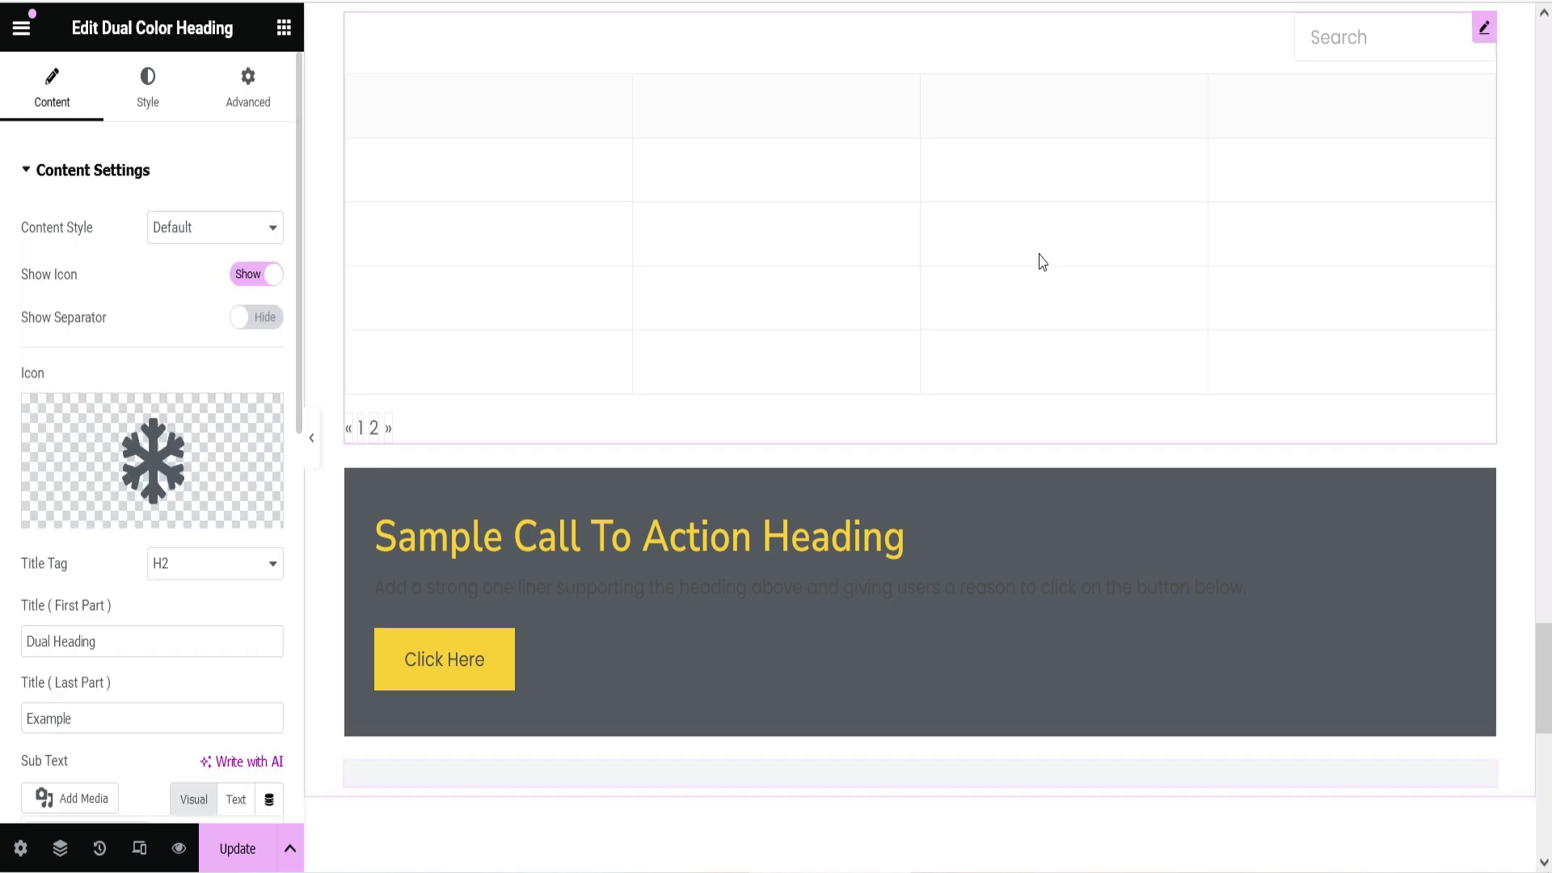
scroll(962, 261, down, 8)
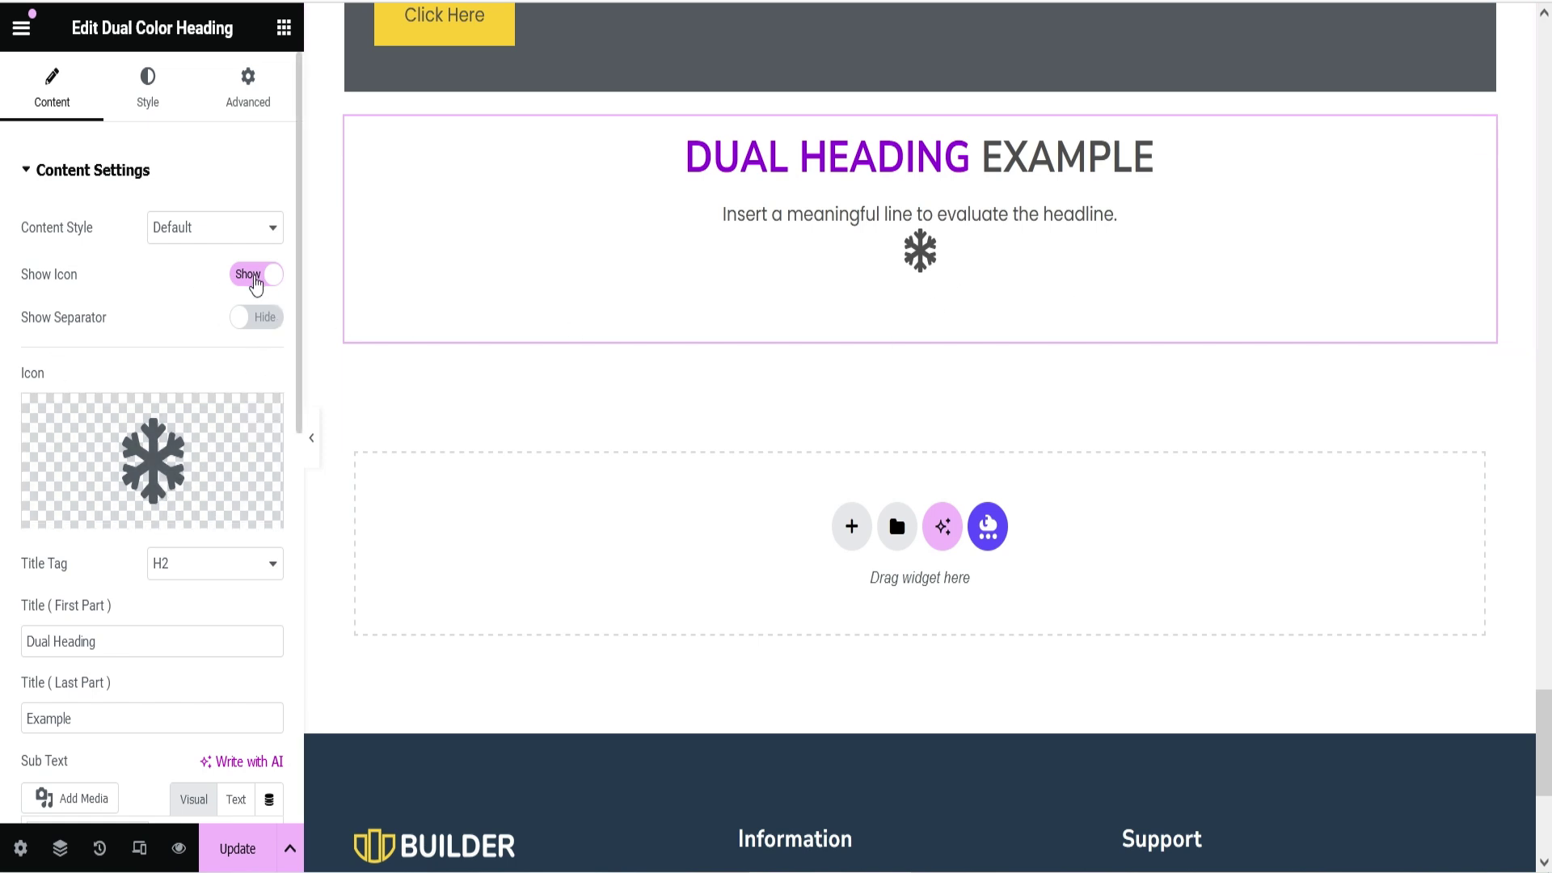
click(254, 277)
Examine the Dual Color Heading's sub text, alignment, and first-part and last-part title fields
scroll(152, 409, down, 5)
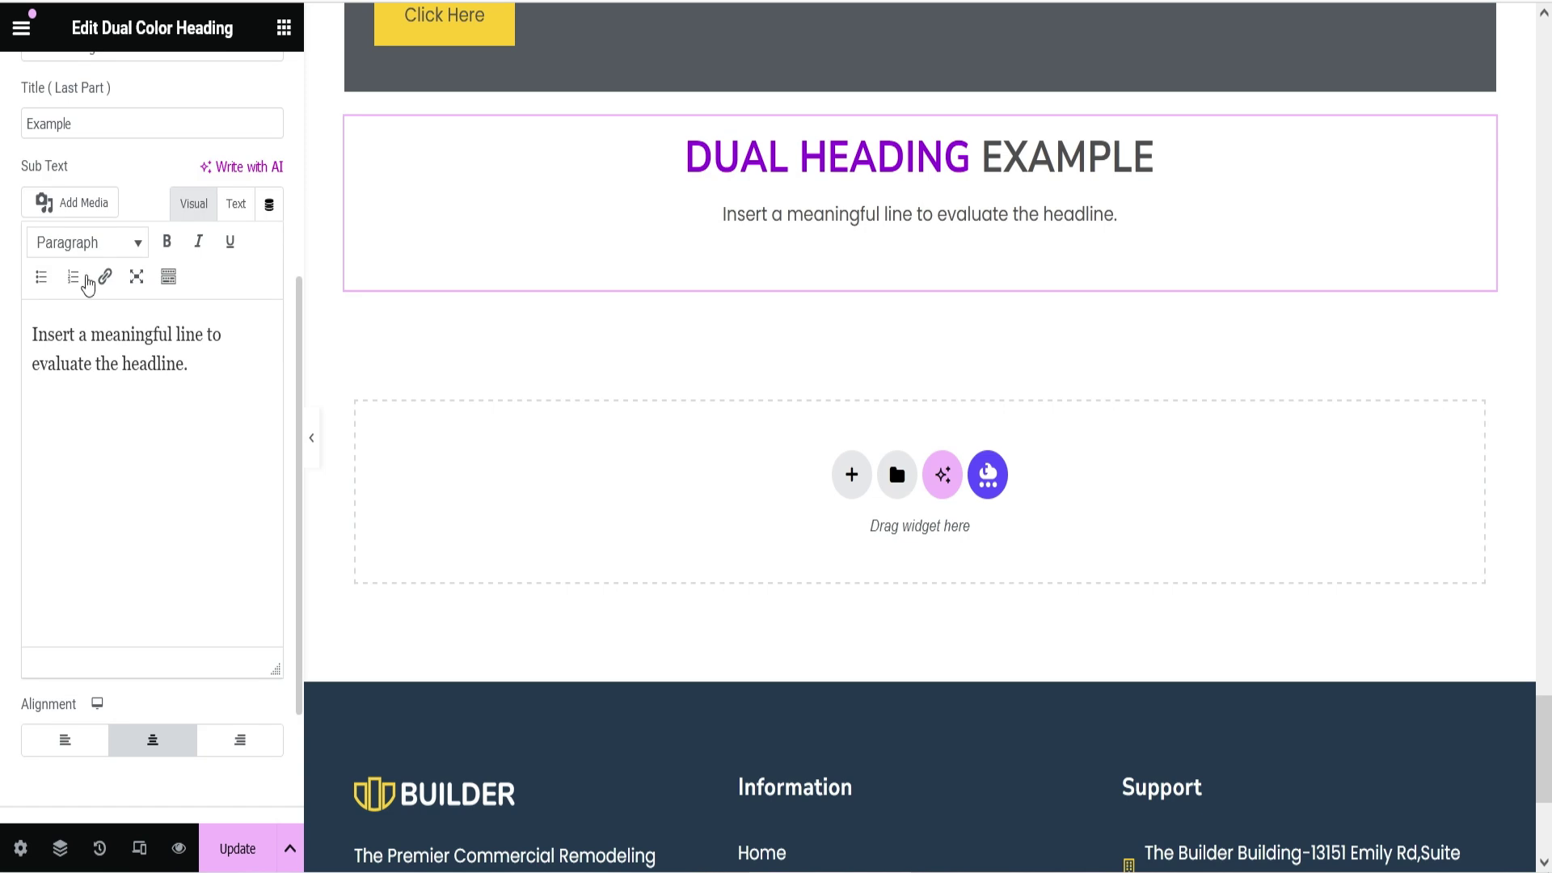
scroll(116, 166, down, 2)
scroll(129, 162, up, 7)
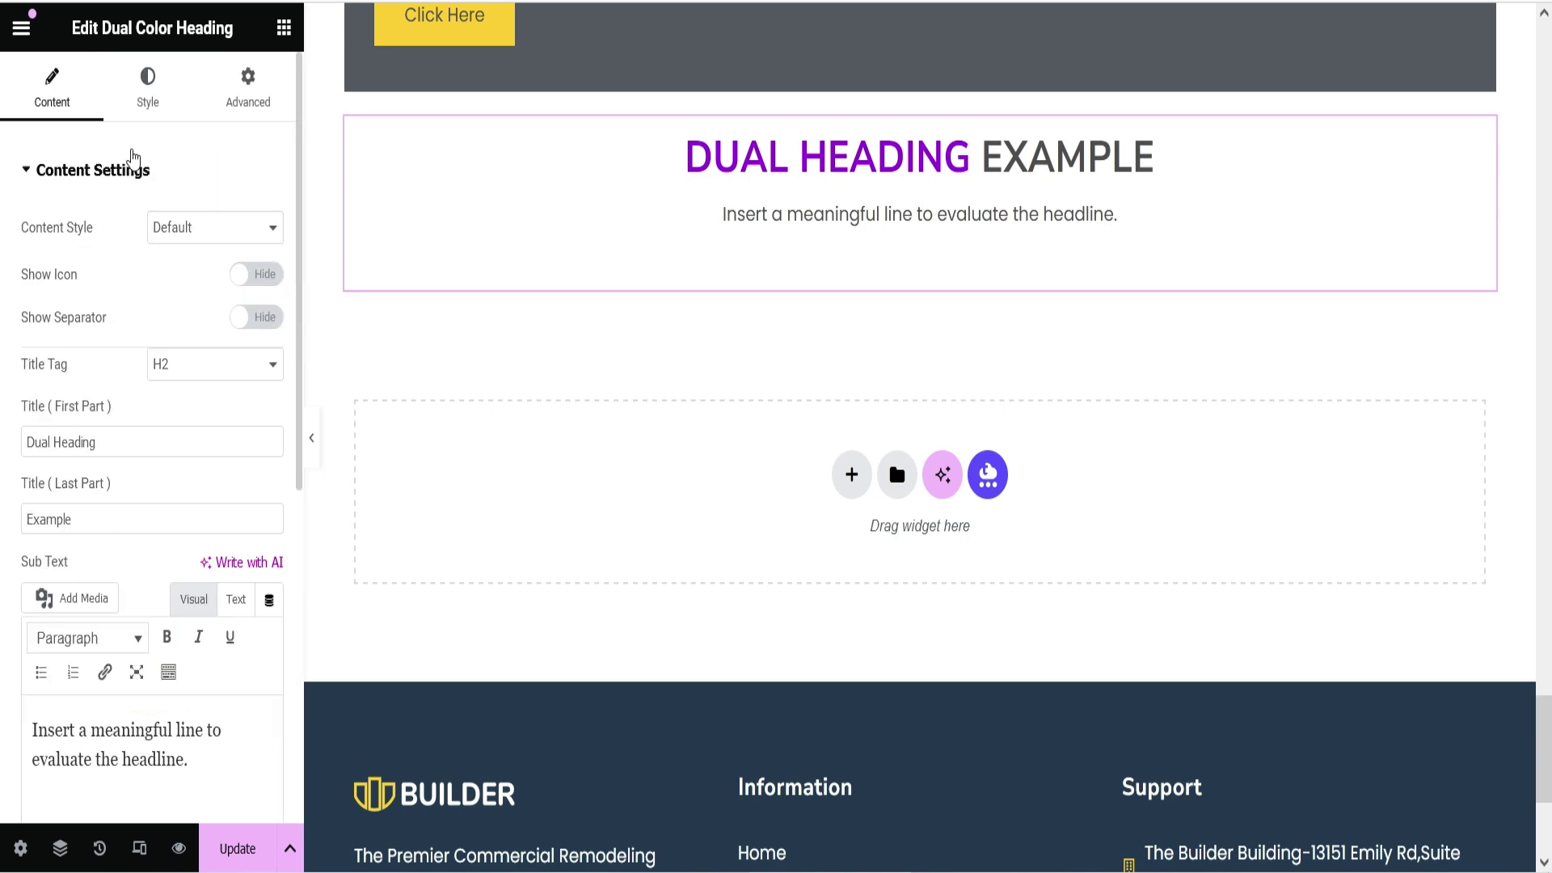
triple_click(107, 441)
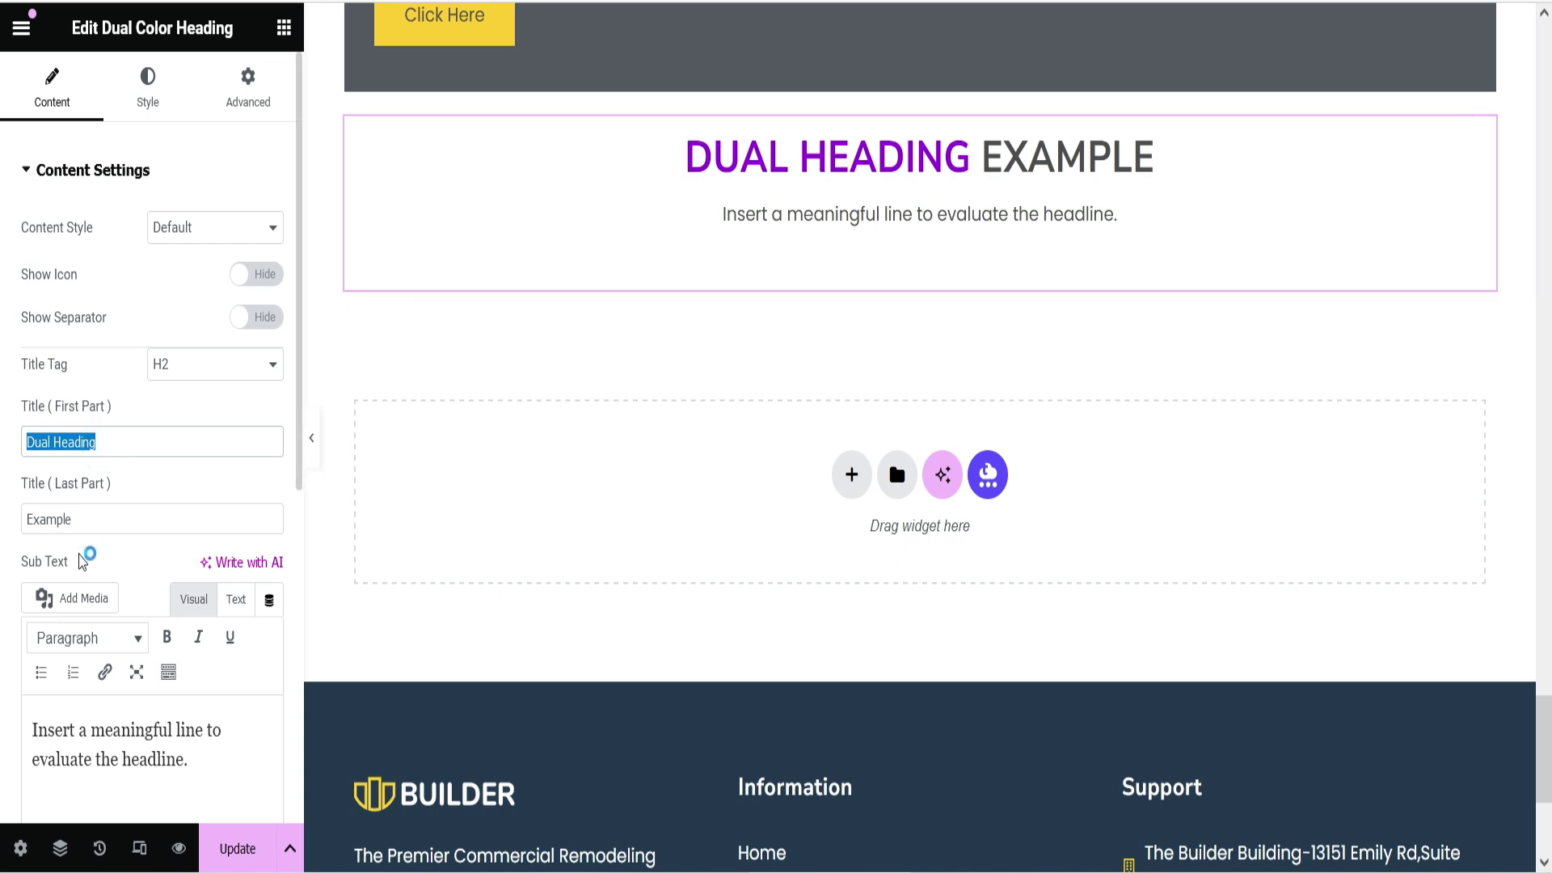
triple_click(98, 523)
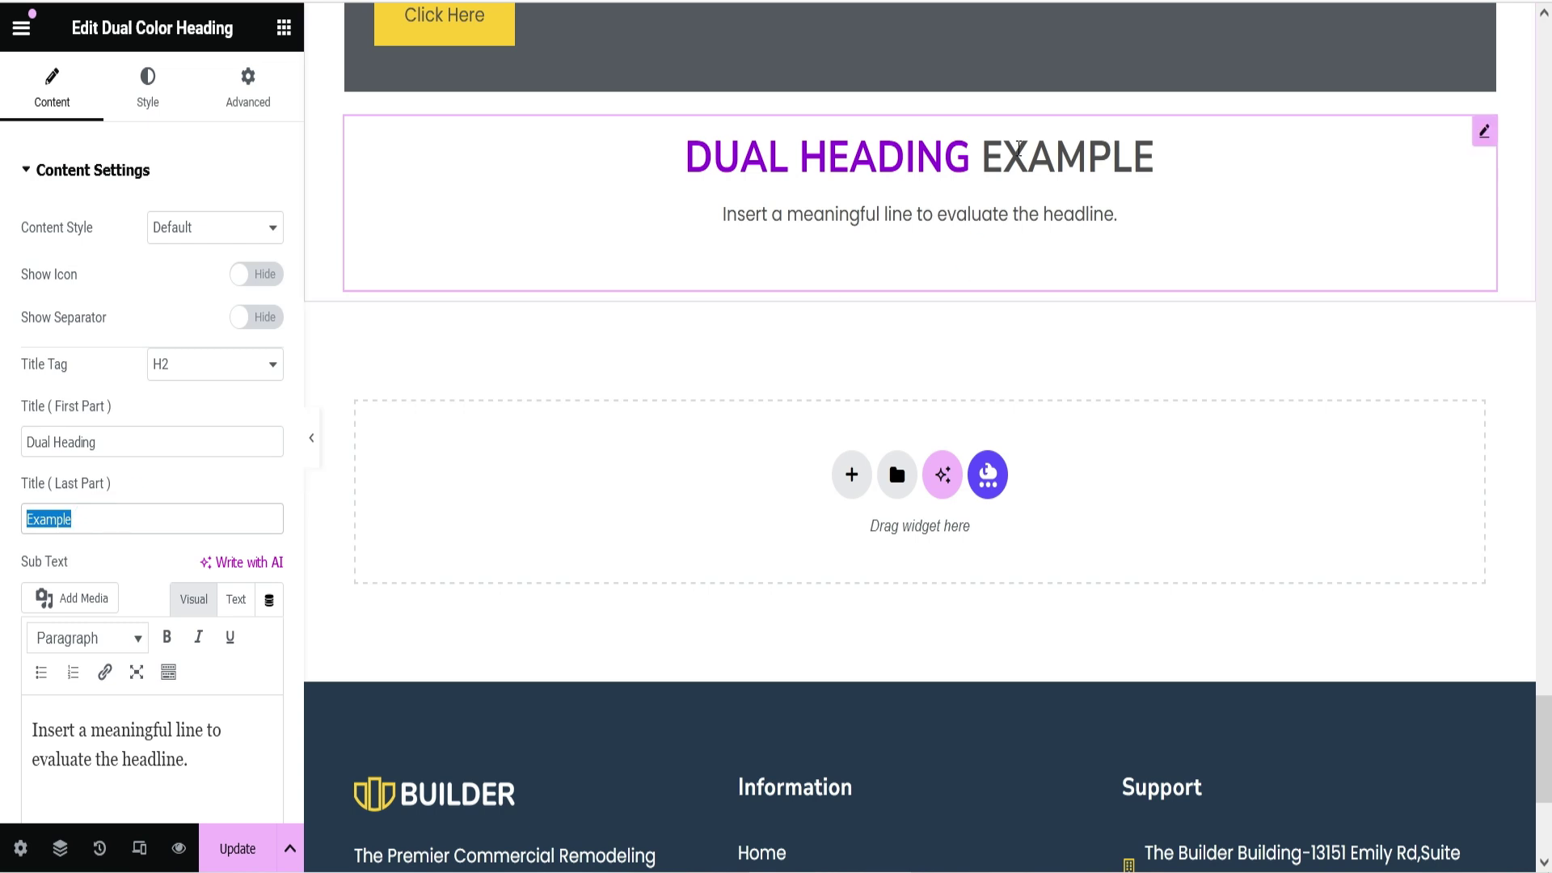
Set the Dual Color Heading's sub-title color to the Primary global color
scroll(81, 469, down, 3)
triple_click(69, 496)
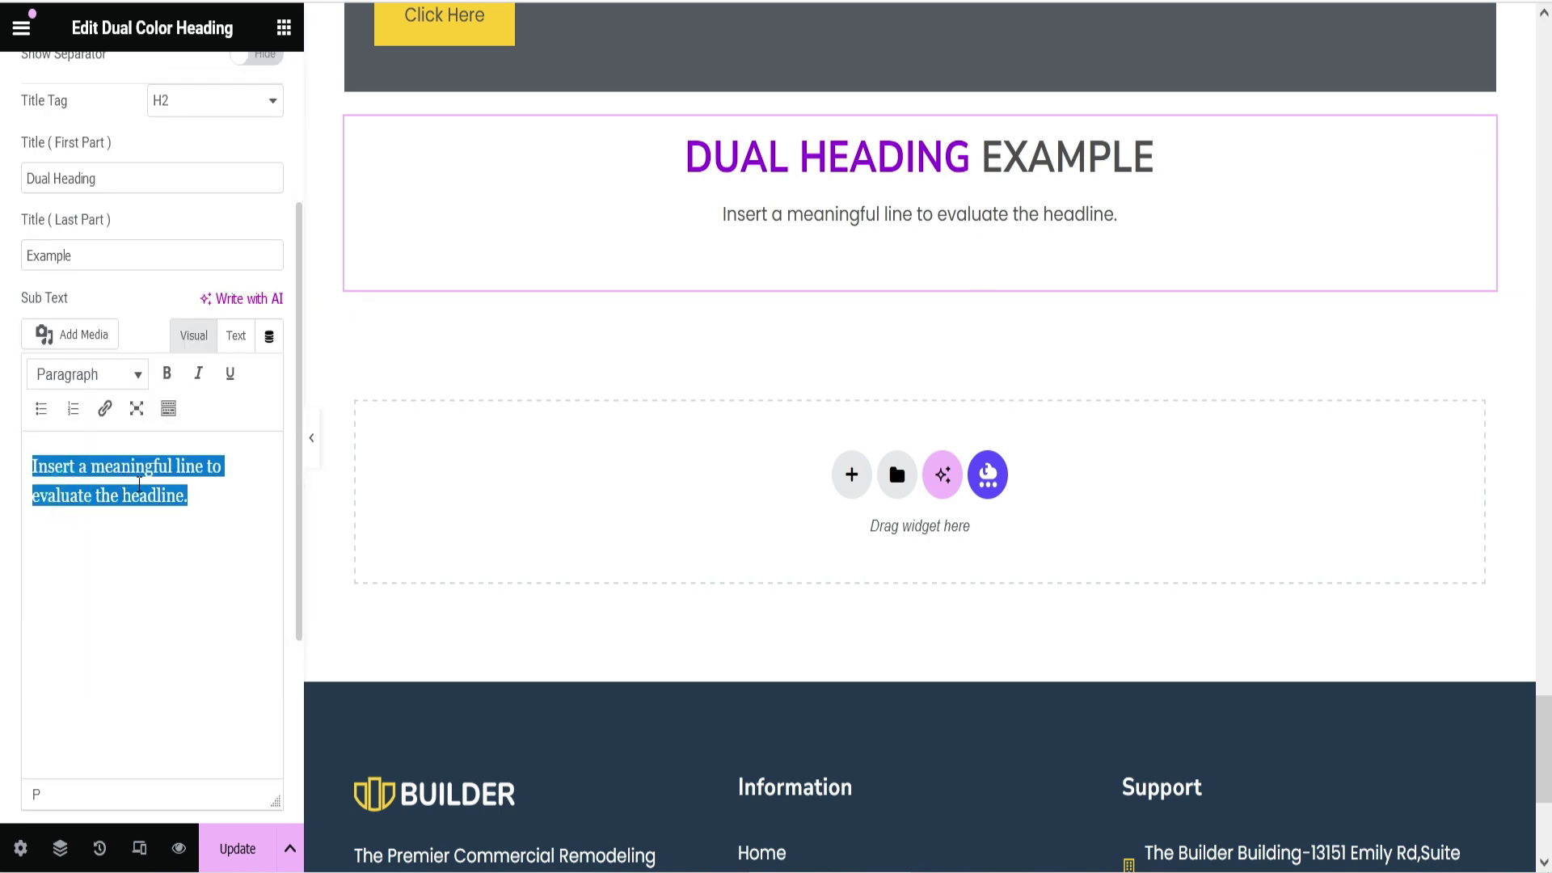
scroll(170, 162, up, 3)
click(145, 95)
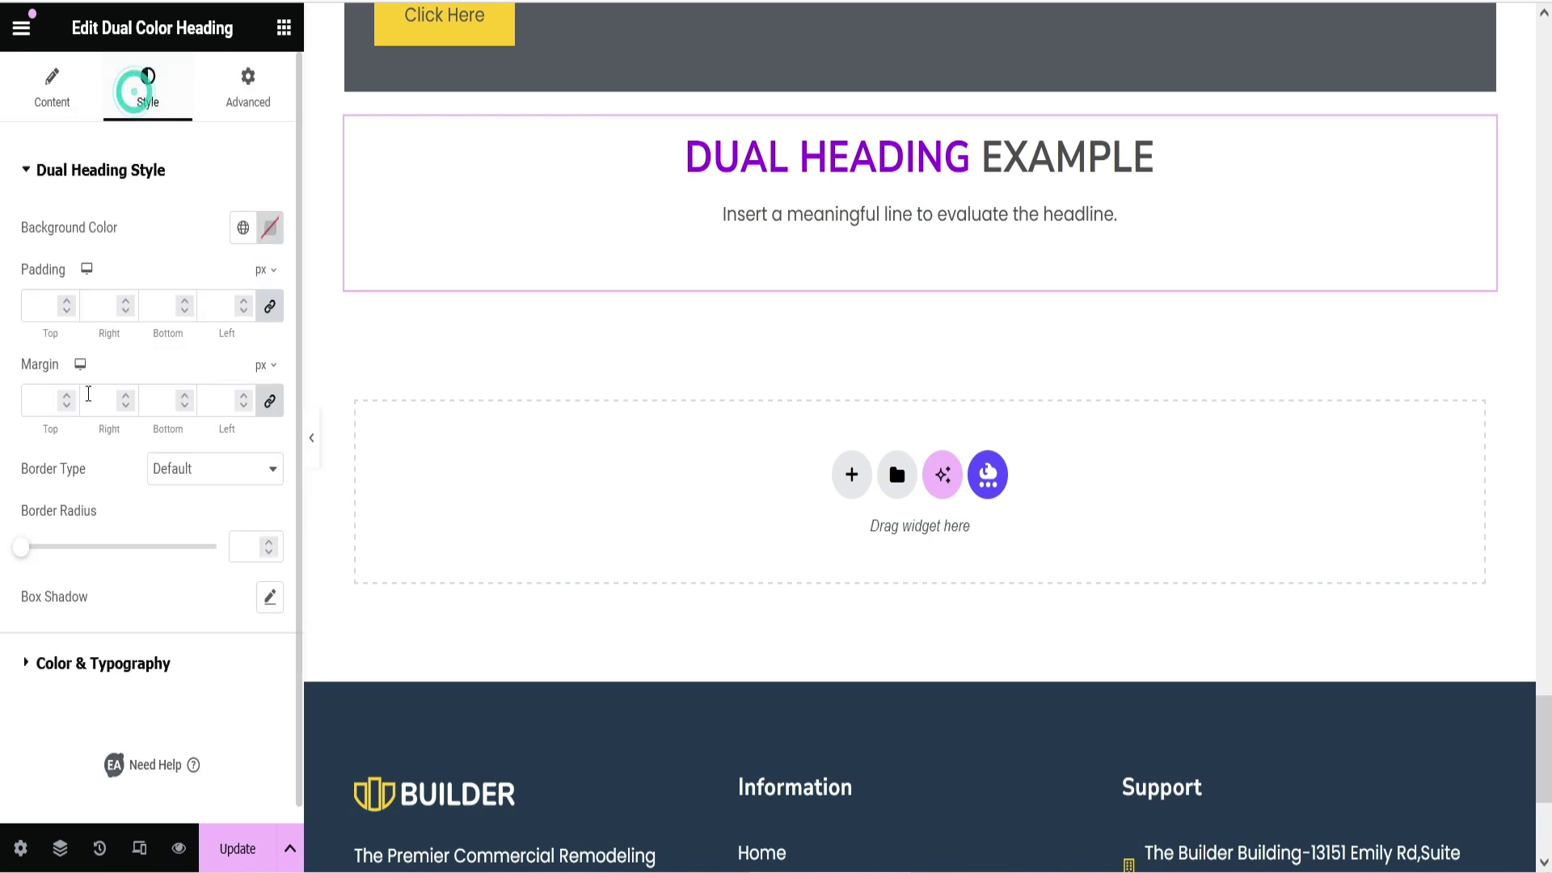
click(72, 665)
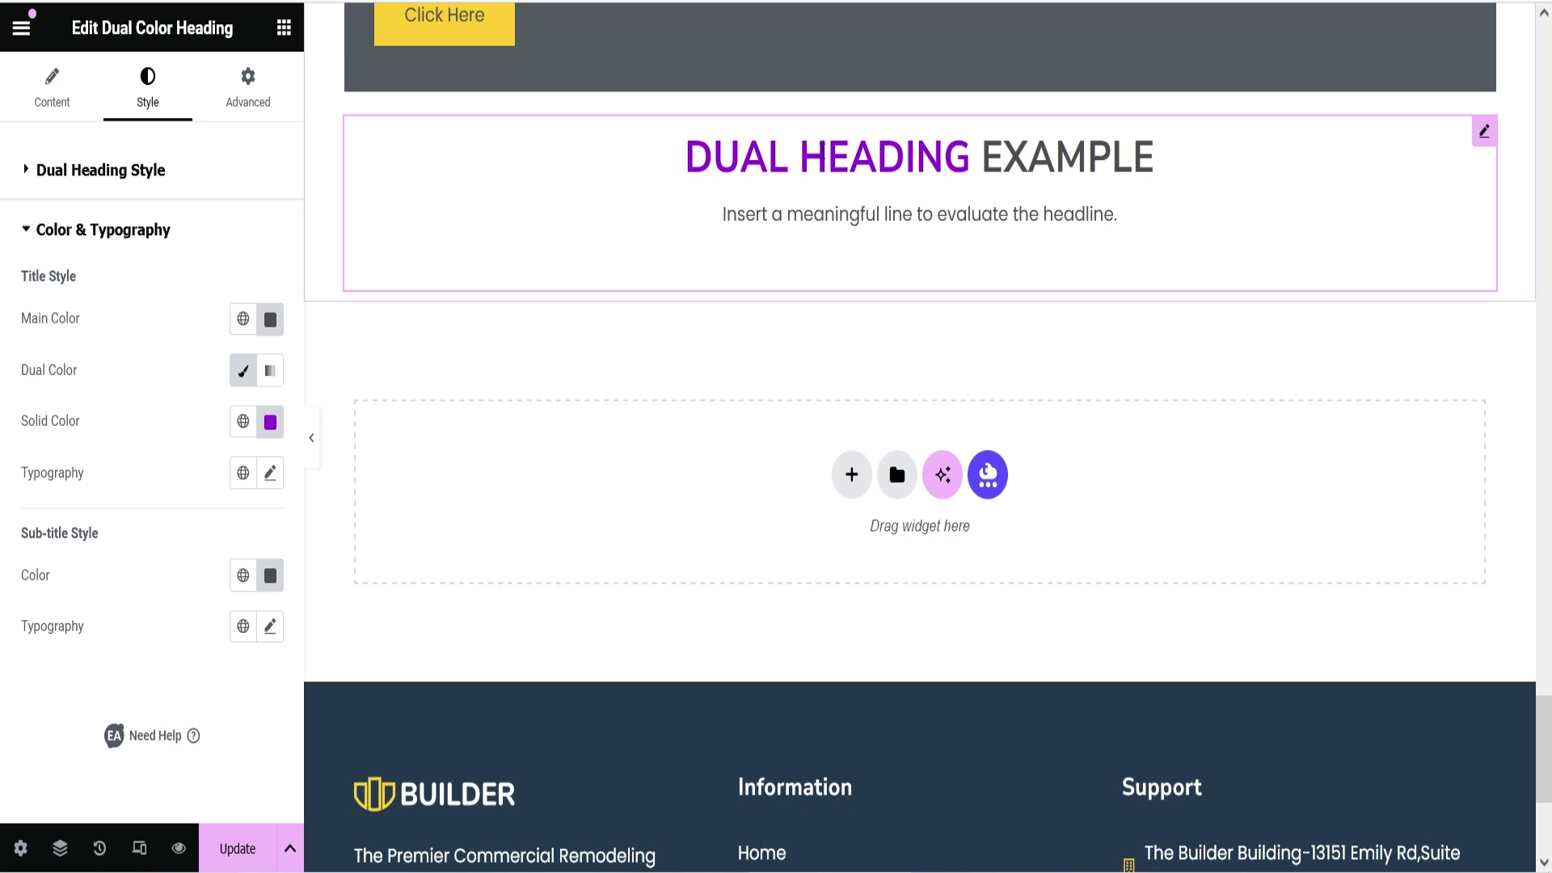
click(243, 575)
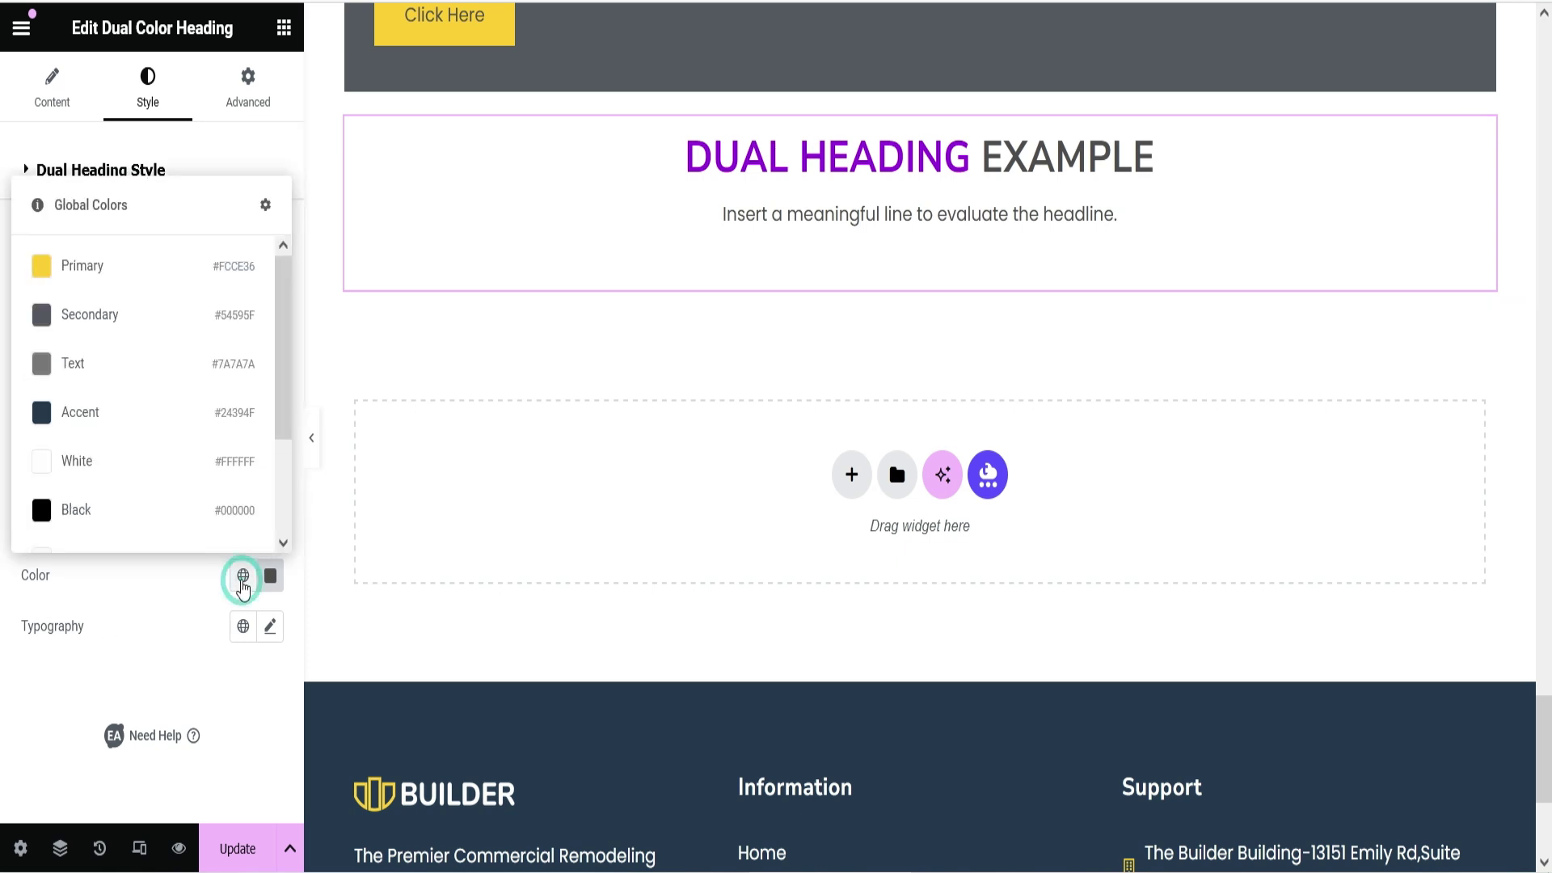
click(105, 275)
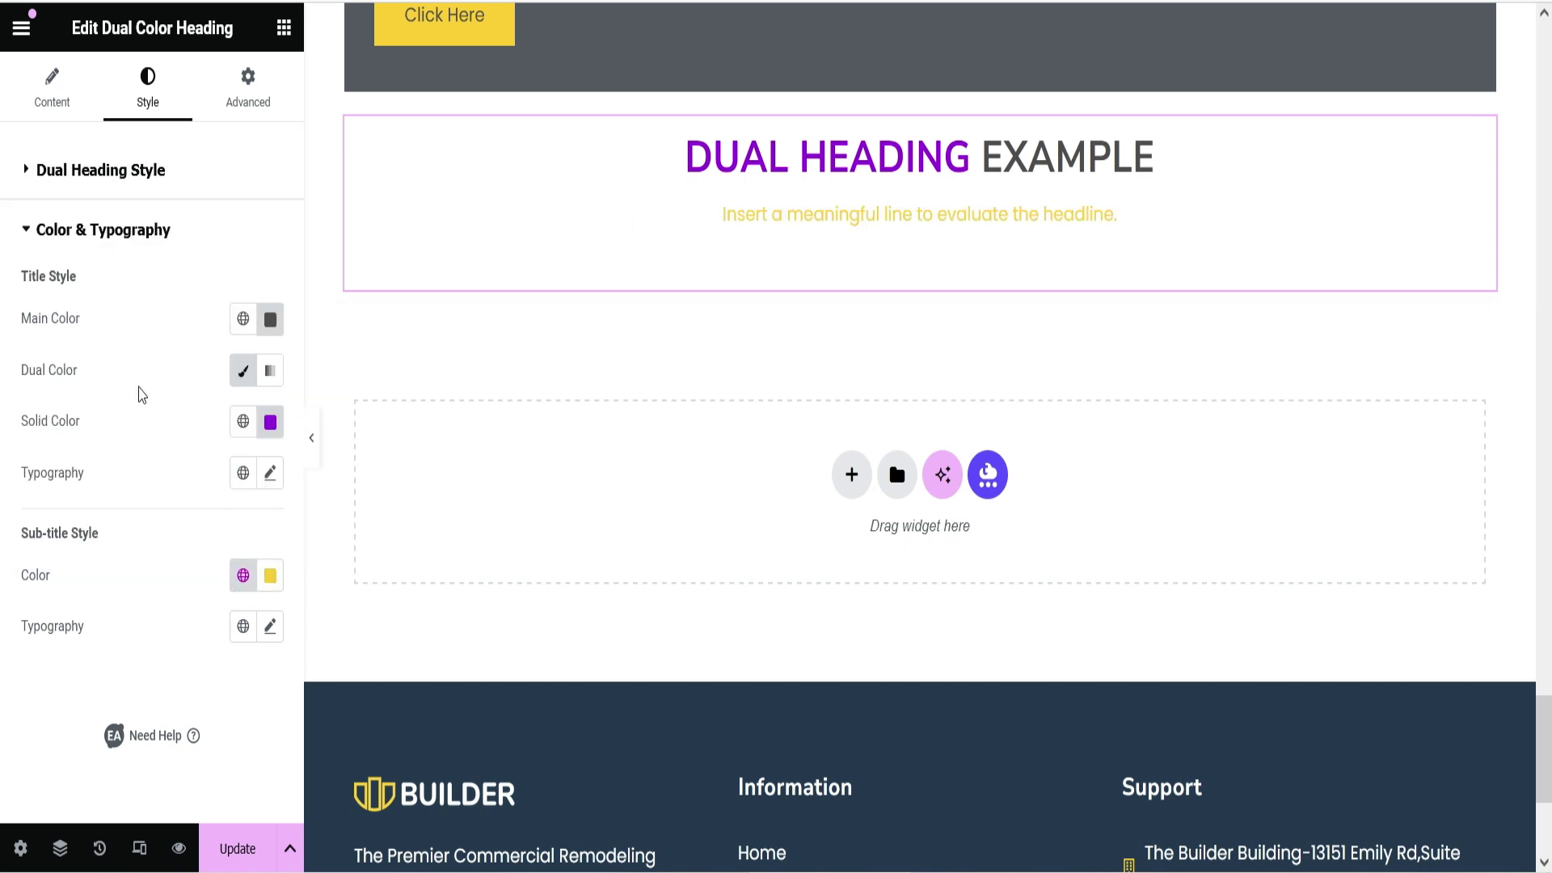
Set the Dual Color Heading's main title color to a custom red, about #CD1111
click(243, 320)
scroll(190, 531, down, 2)
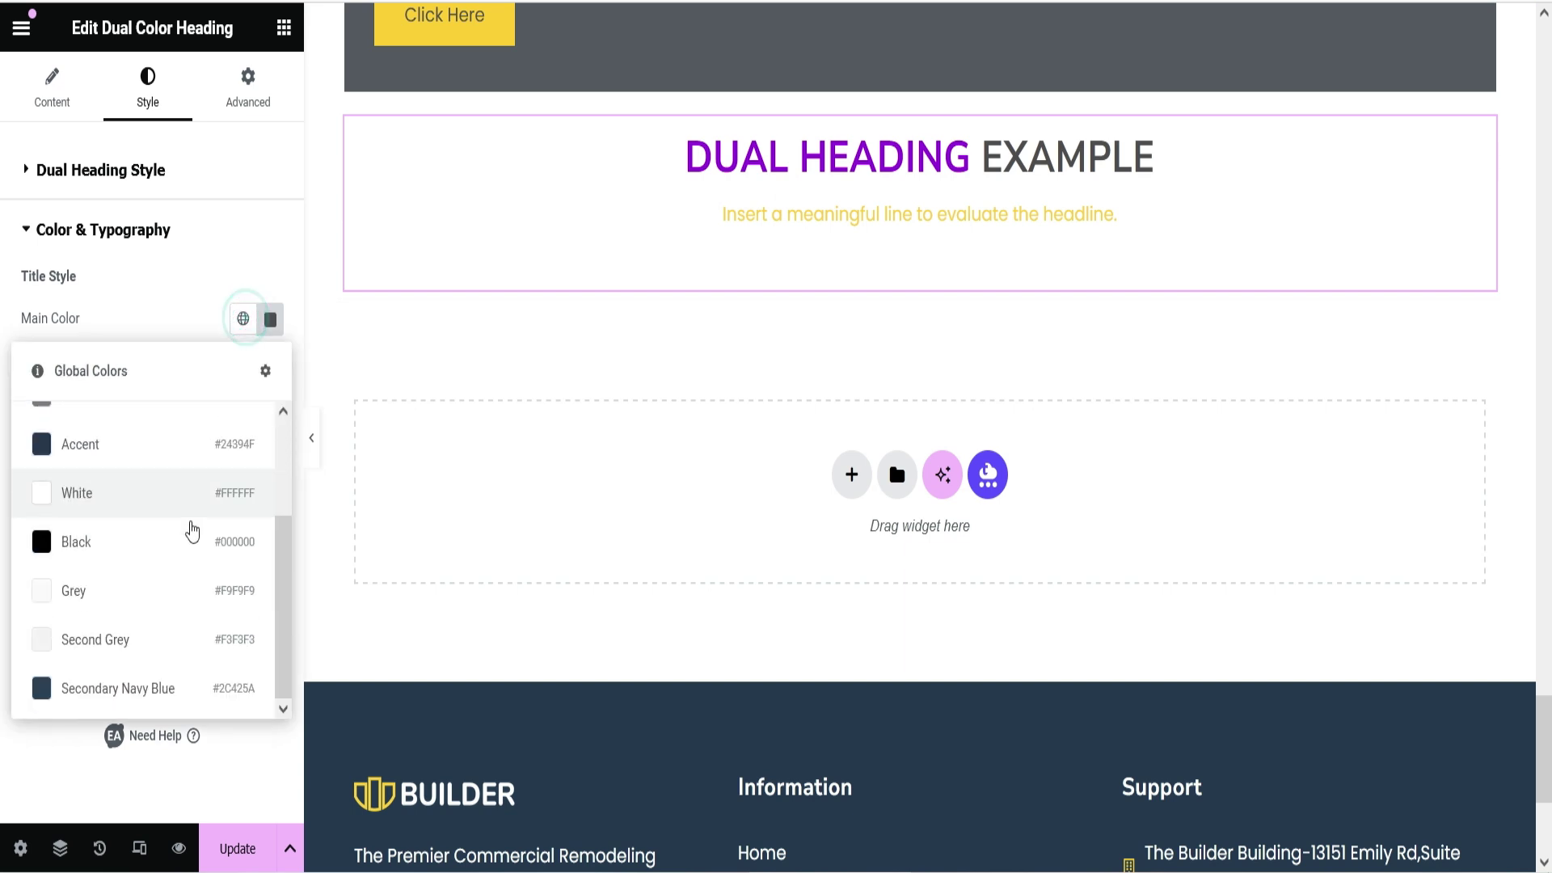
click(271, 327)
click(336, 477)
click(360, 506)
drag(361, 506, 366, 453)
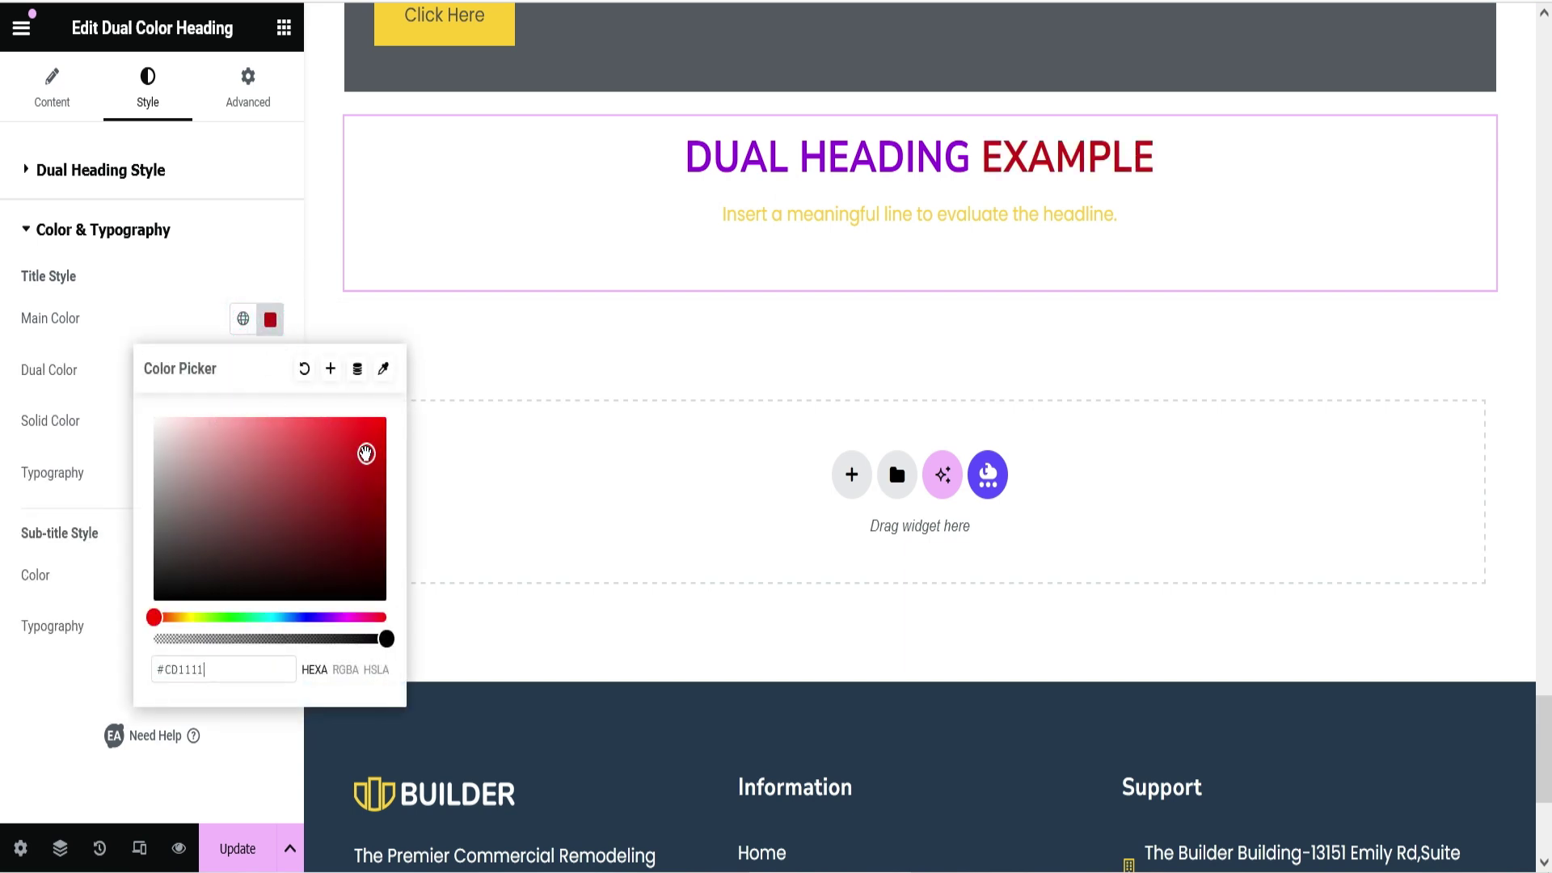
click(207, 322)
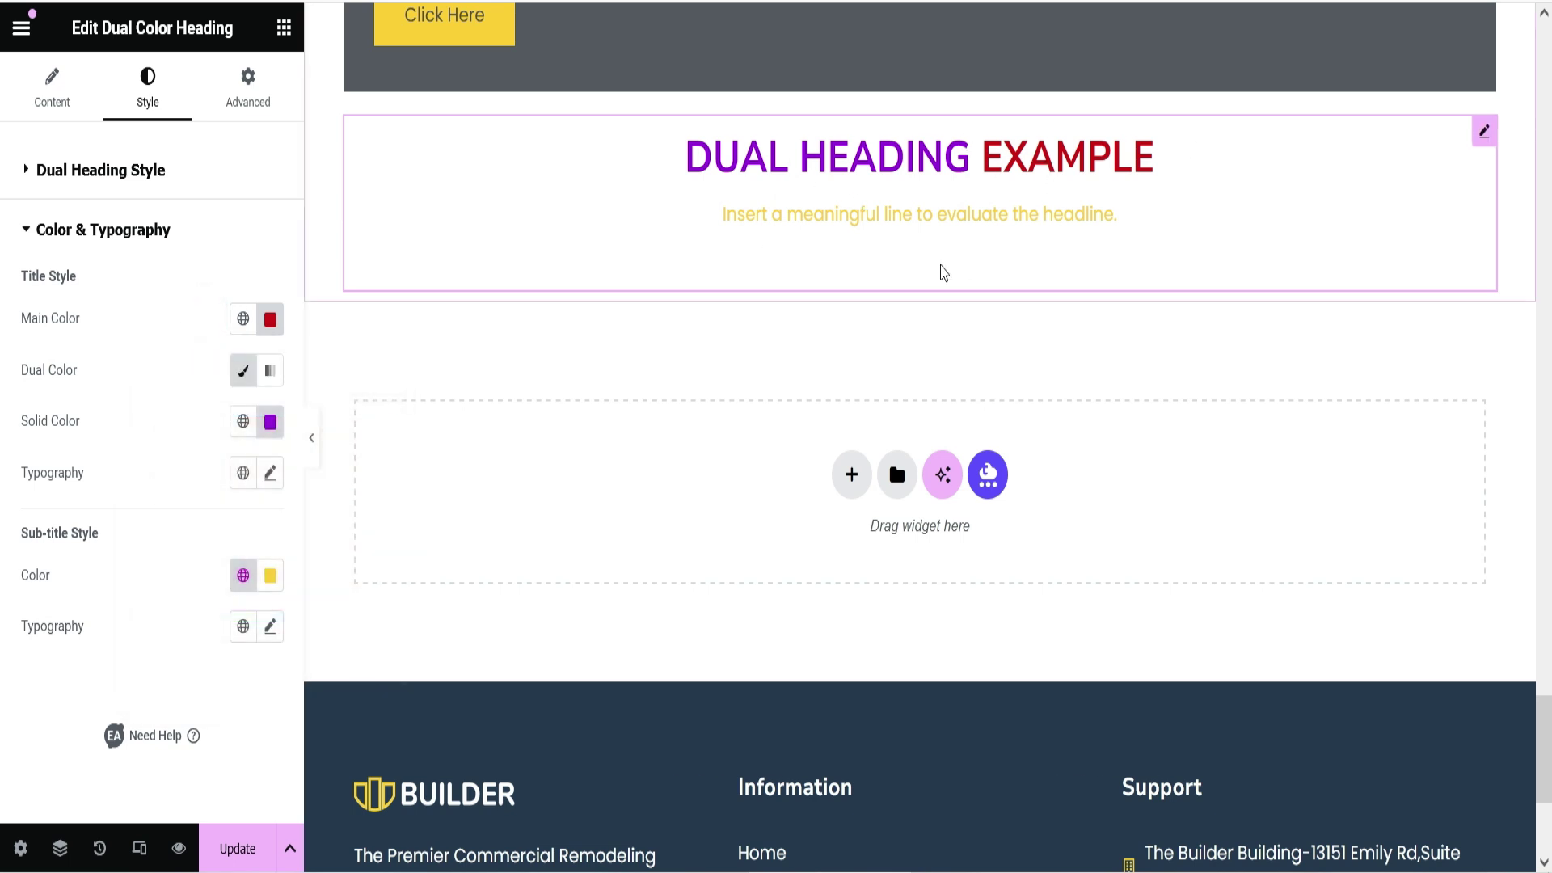
Add a Fancy Text widget below the Dual Color Heading and review its prefix and suffix text
click(283, 28)
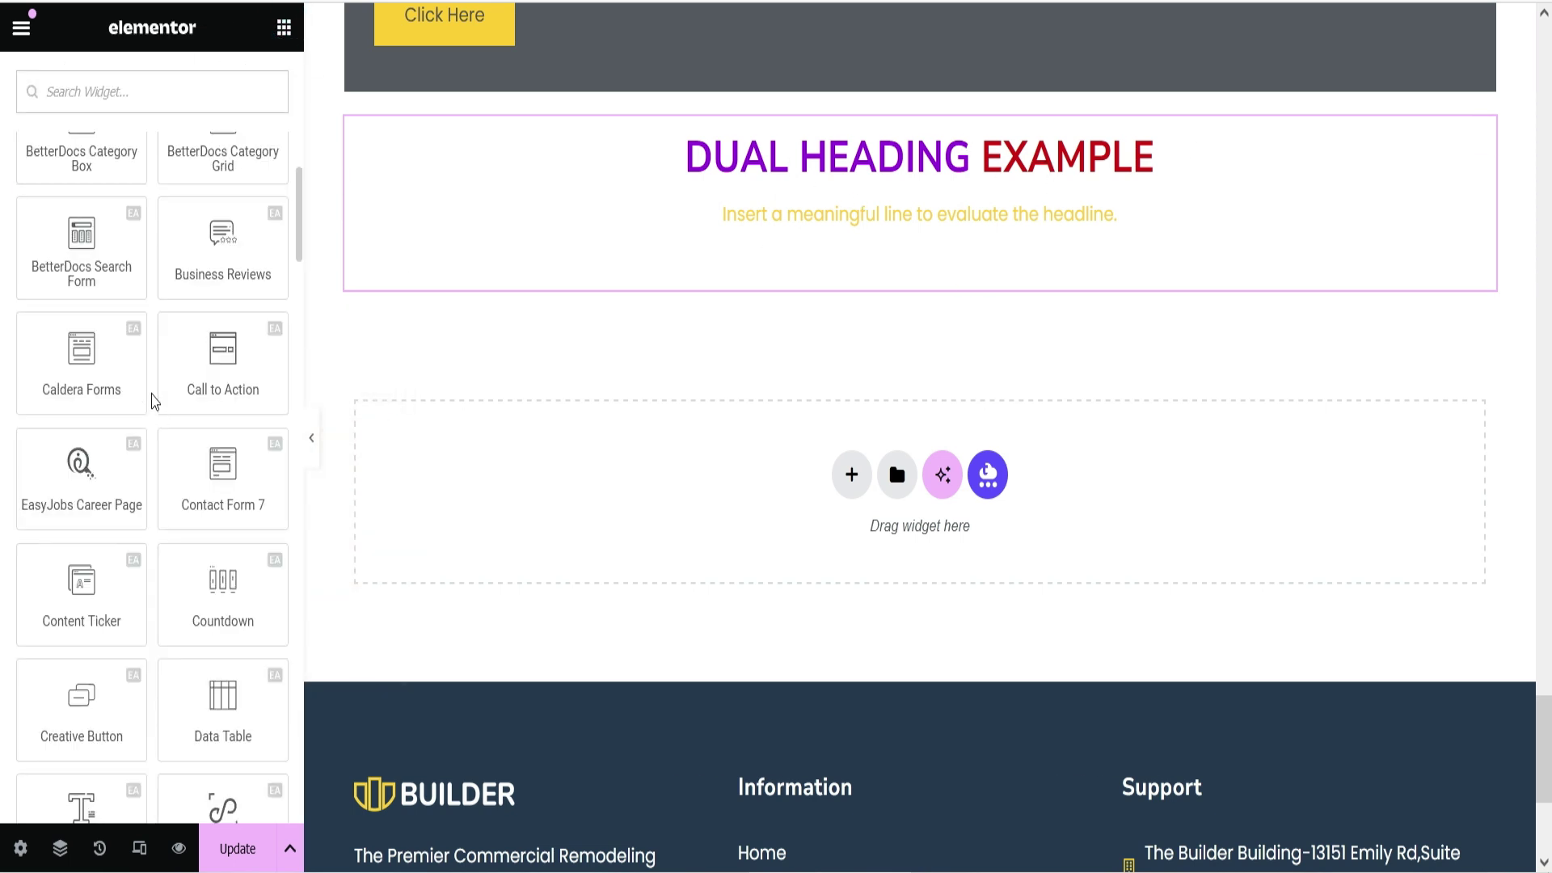
scroll(149, 398, down, 5)
drag(36, 560, 924, 500)
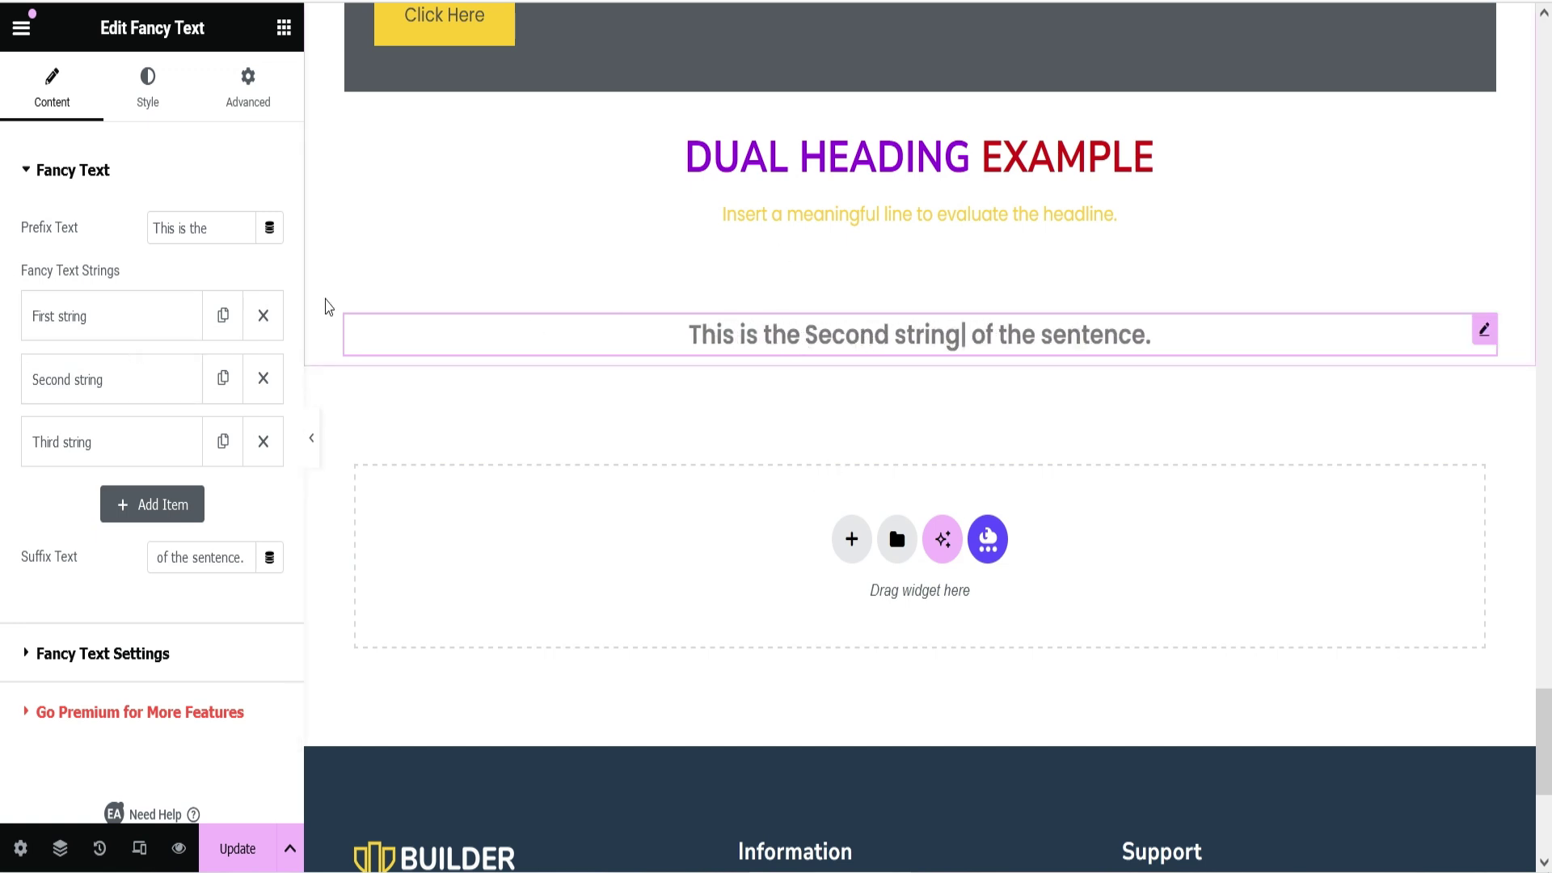
drag(220, 230, 123, 234)
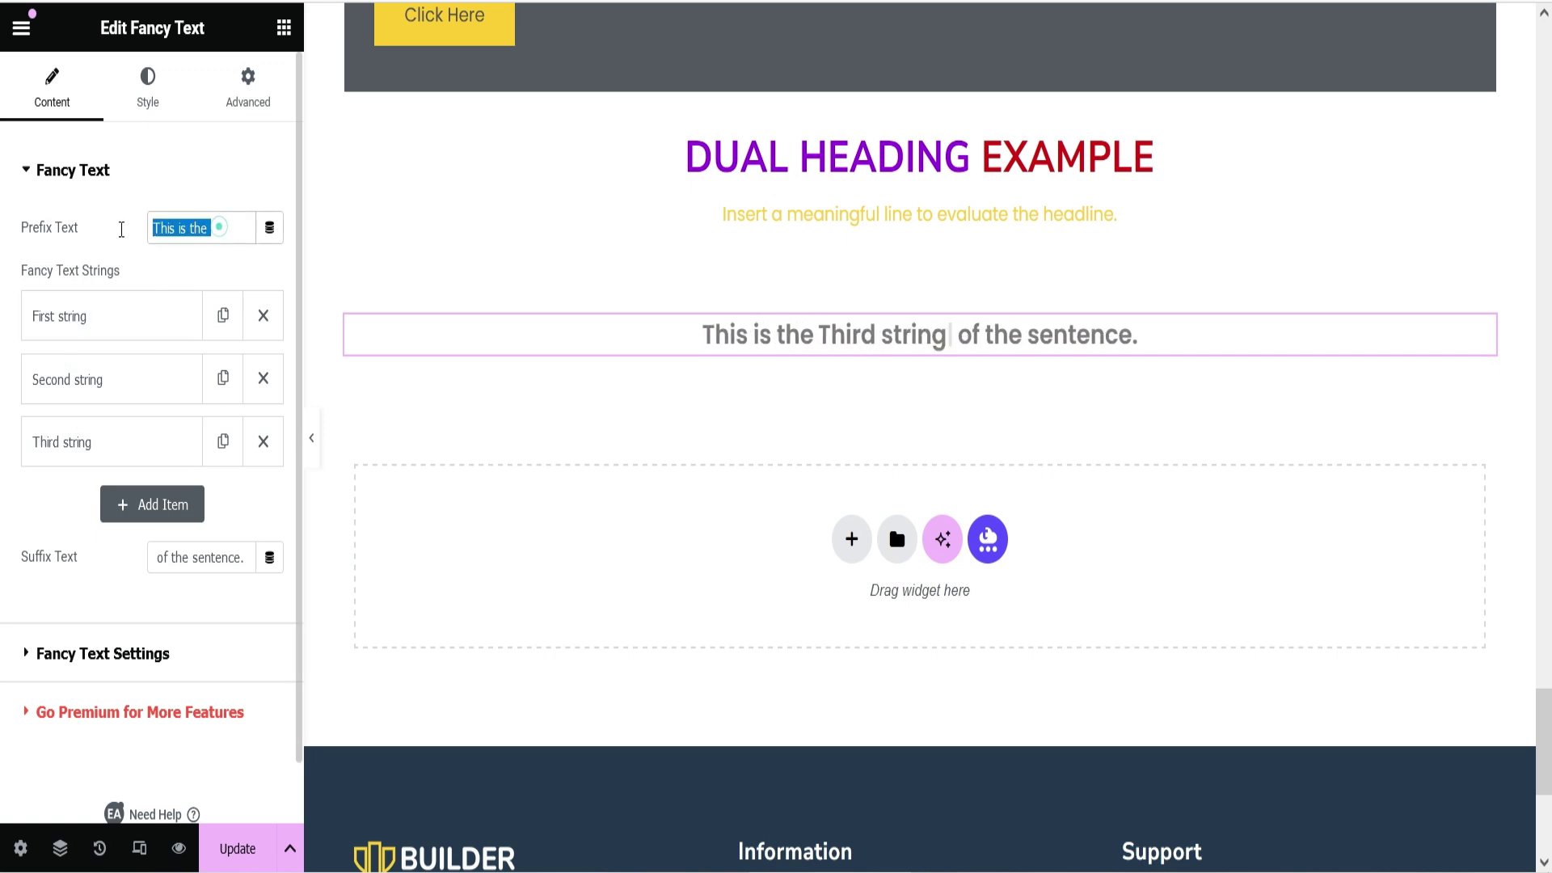
triple_click(192, 226)
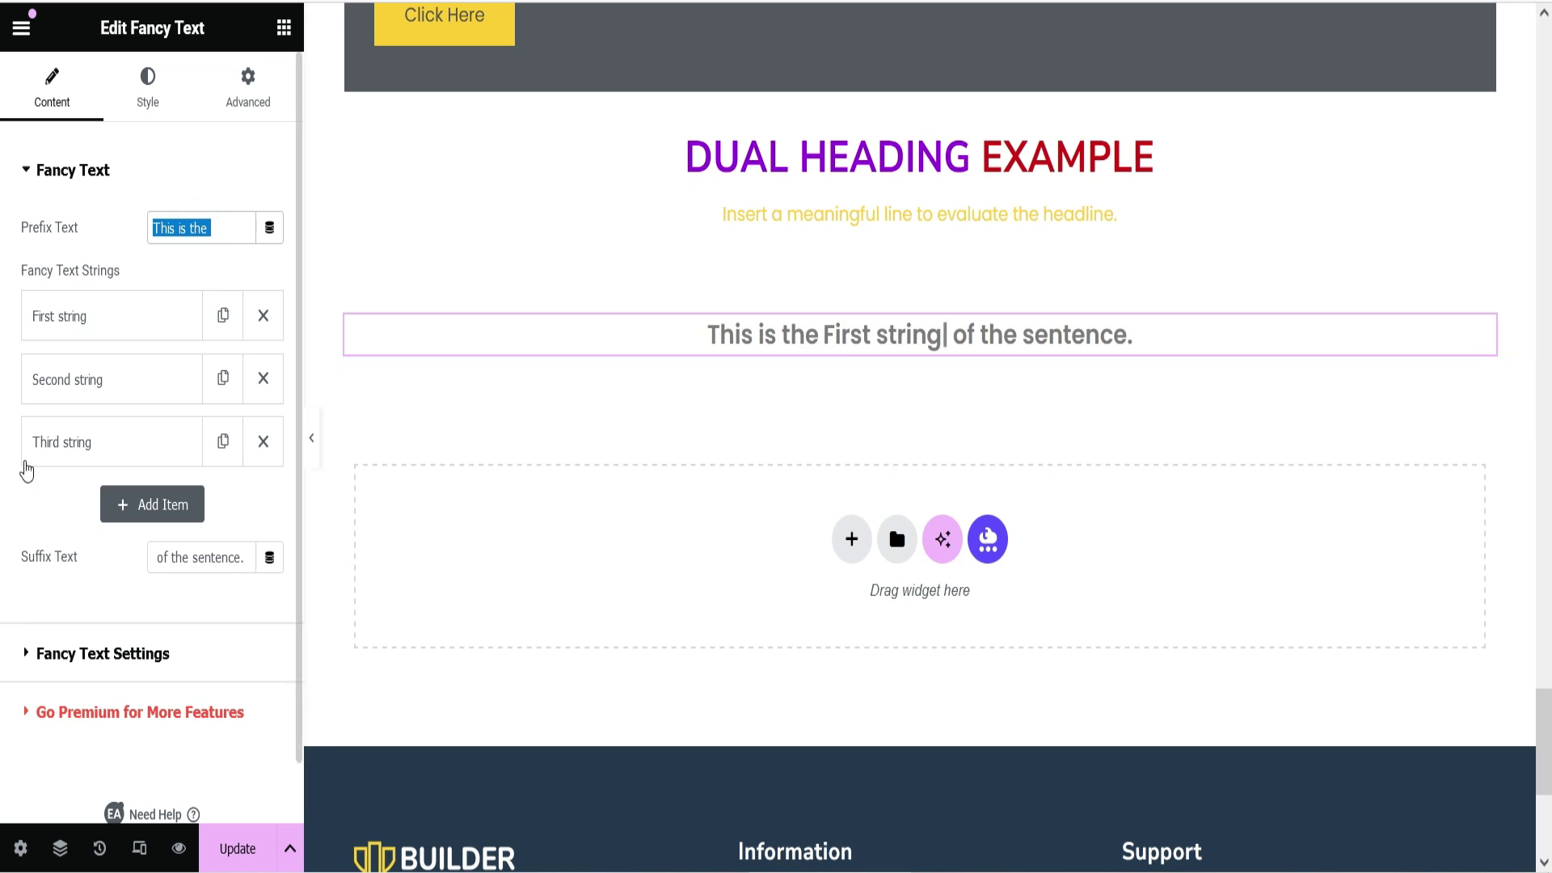
double_click(180, 558)
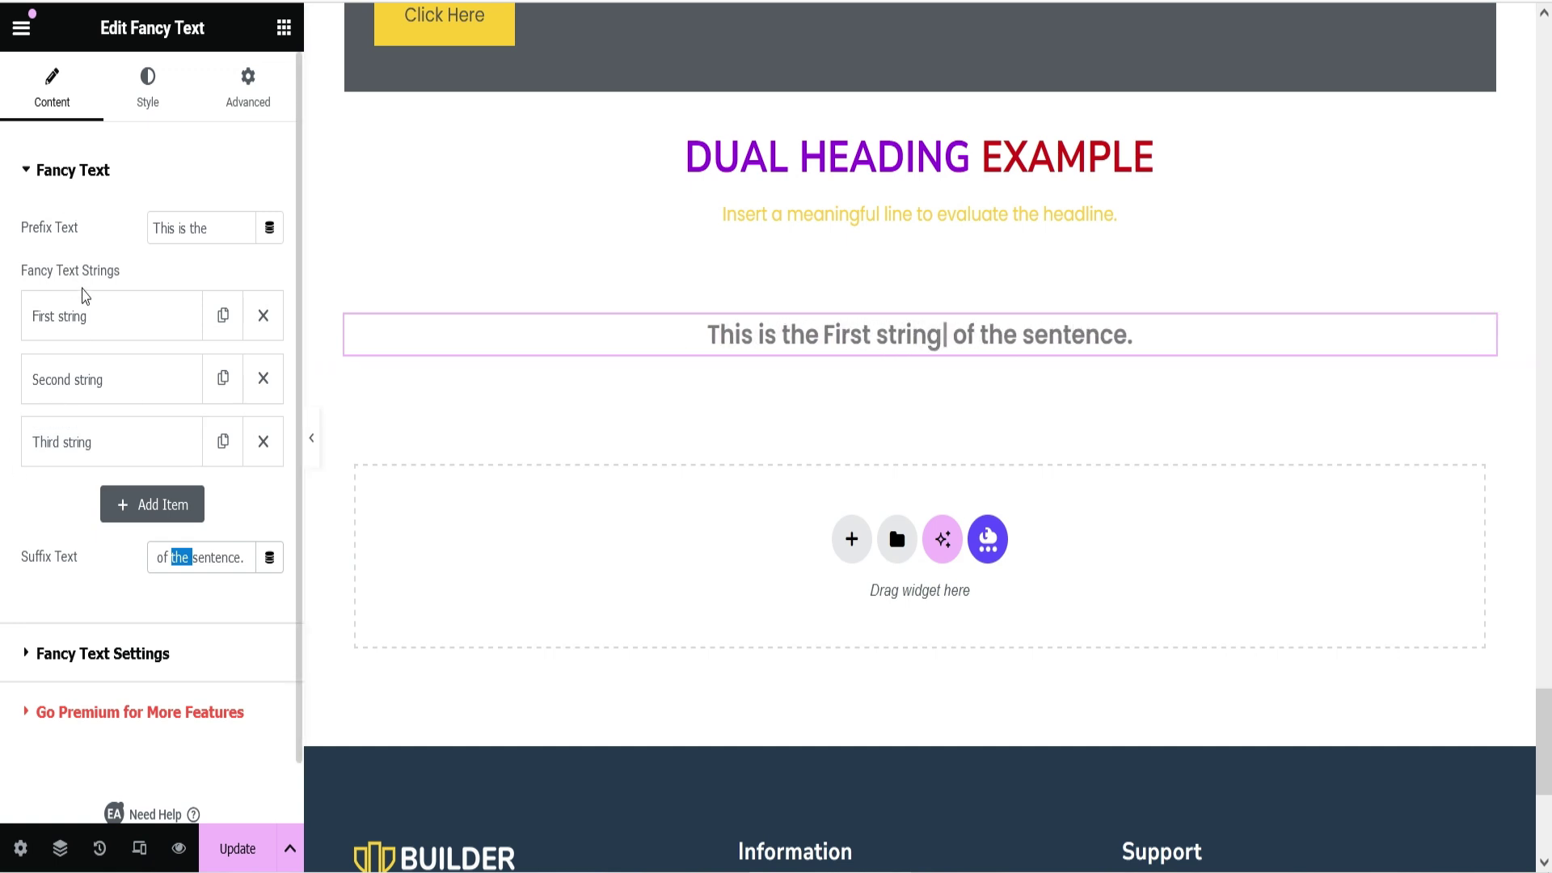
Try another style type for the Fancy Text and return it to Style 1
click(73, 653)
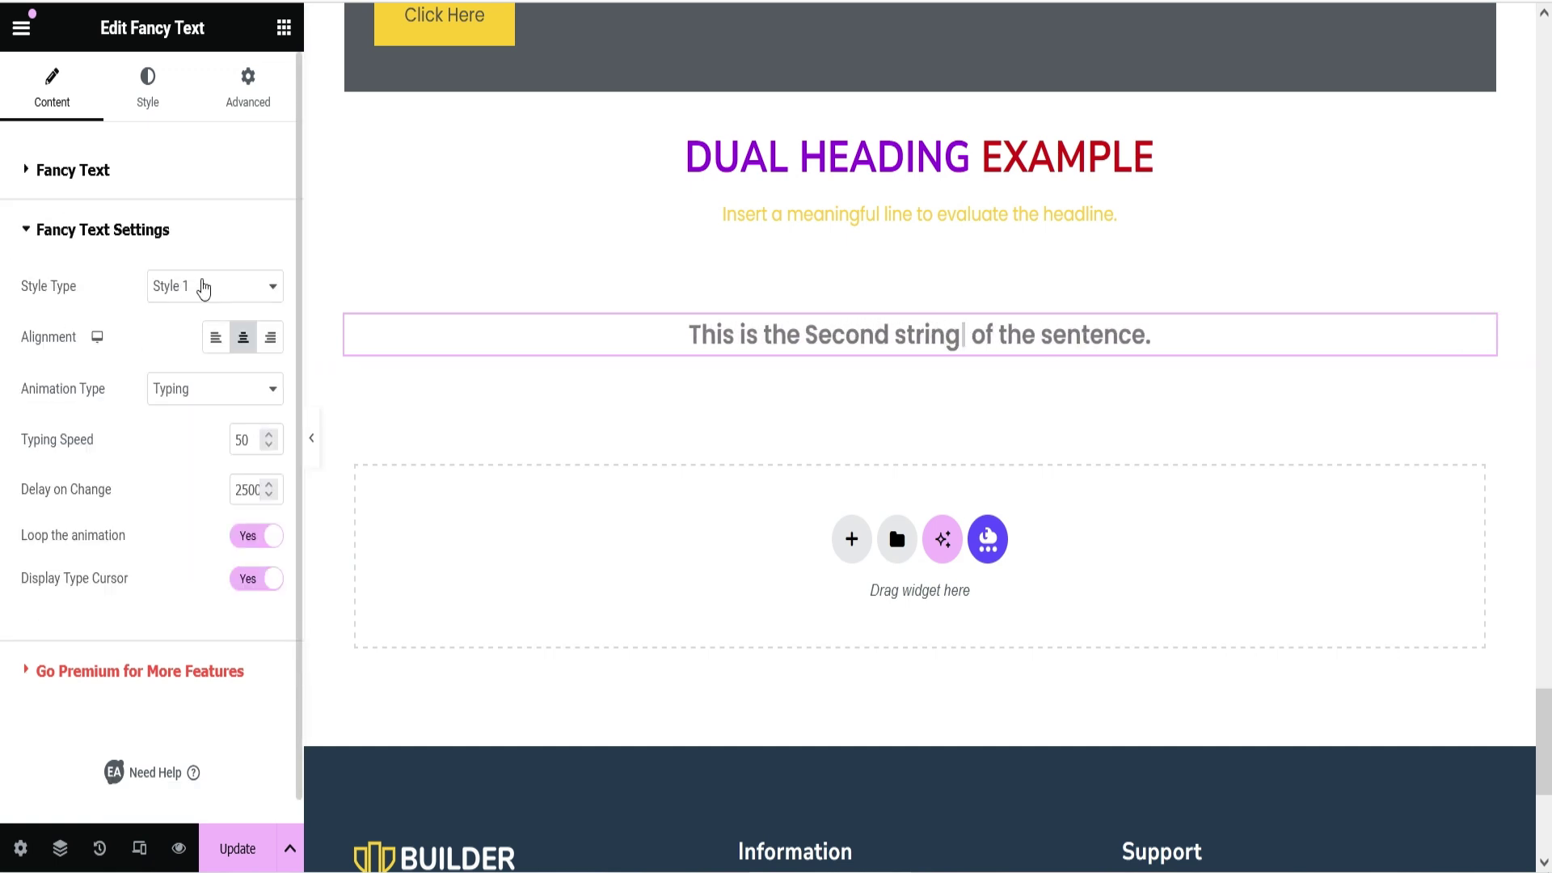
click(204, 288)
click(198, 352)
click(242, 283)
click(235, 321)
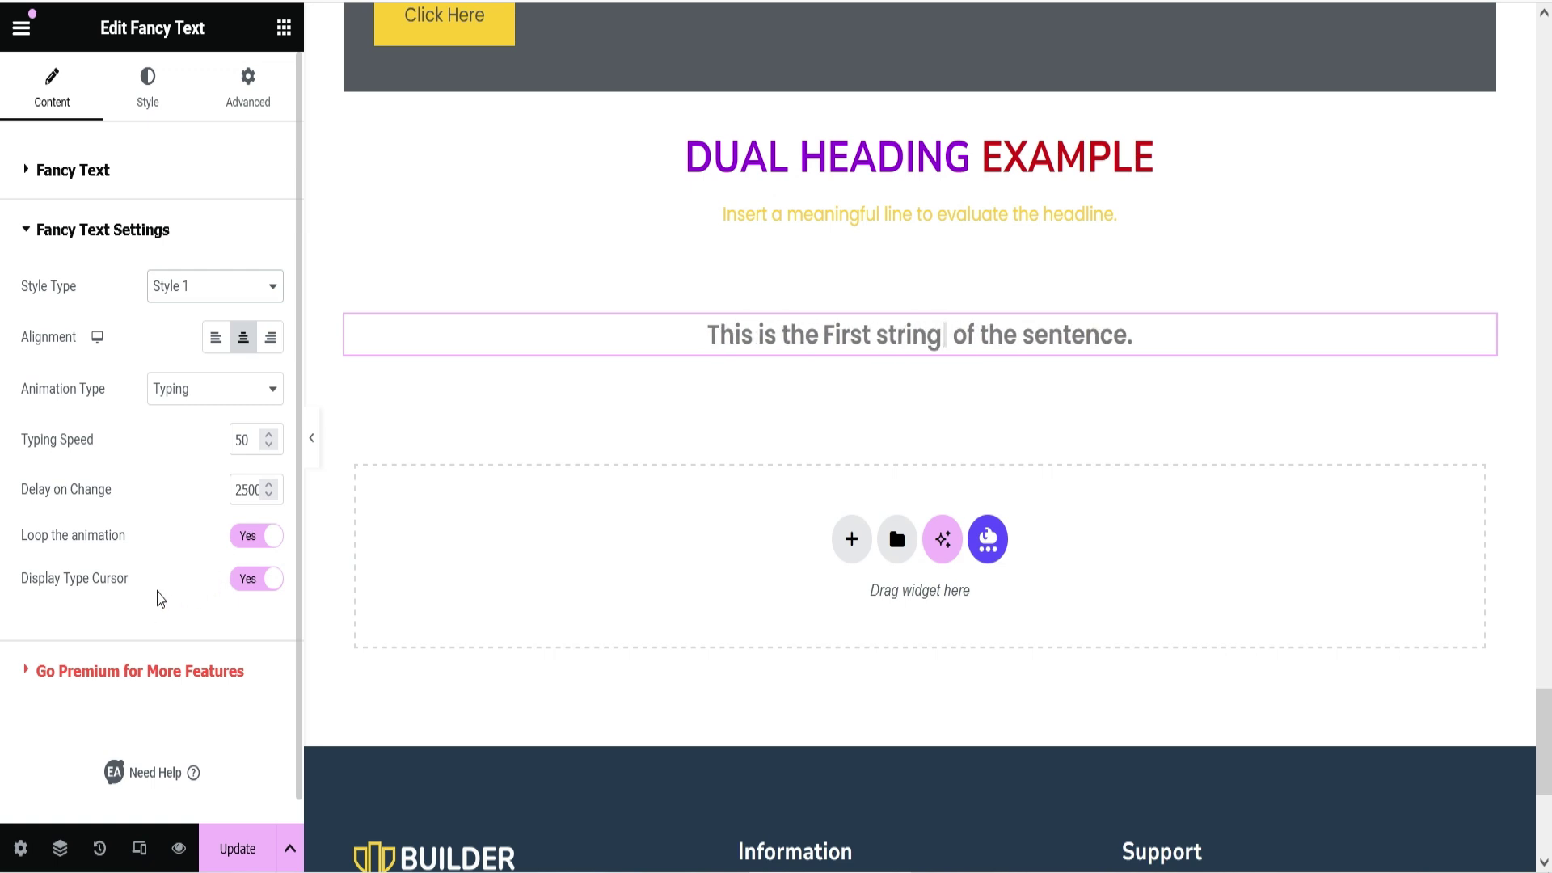
Set the Fancy Text's prefix color to the Primary global color and its suffix color to Black
click(171, 101)
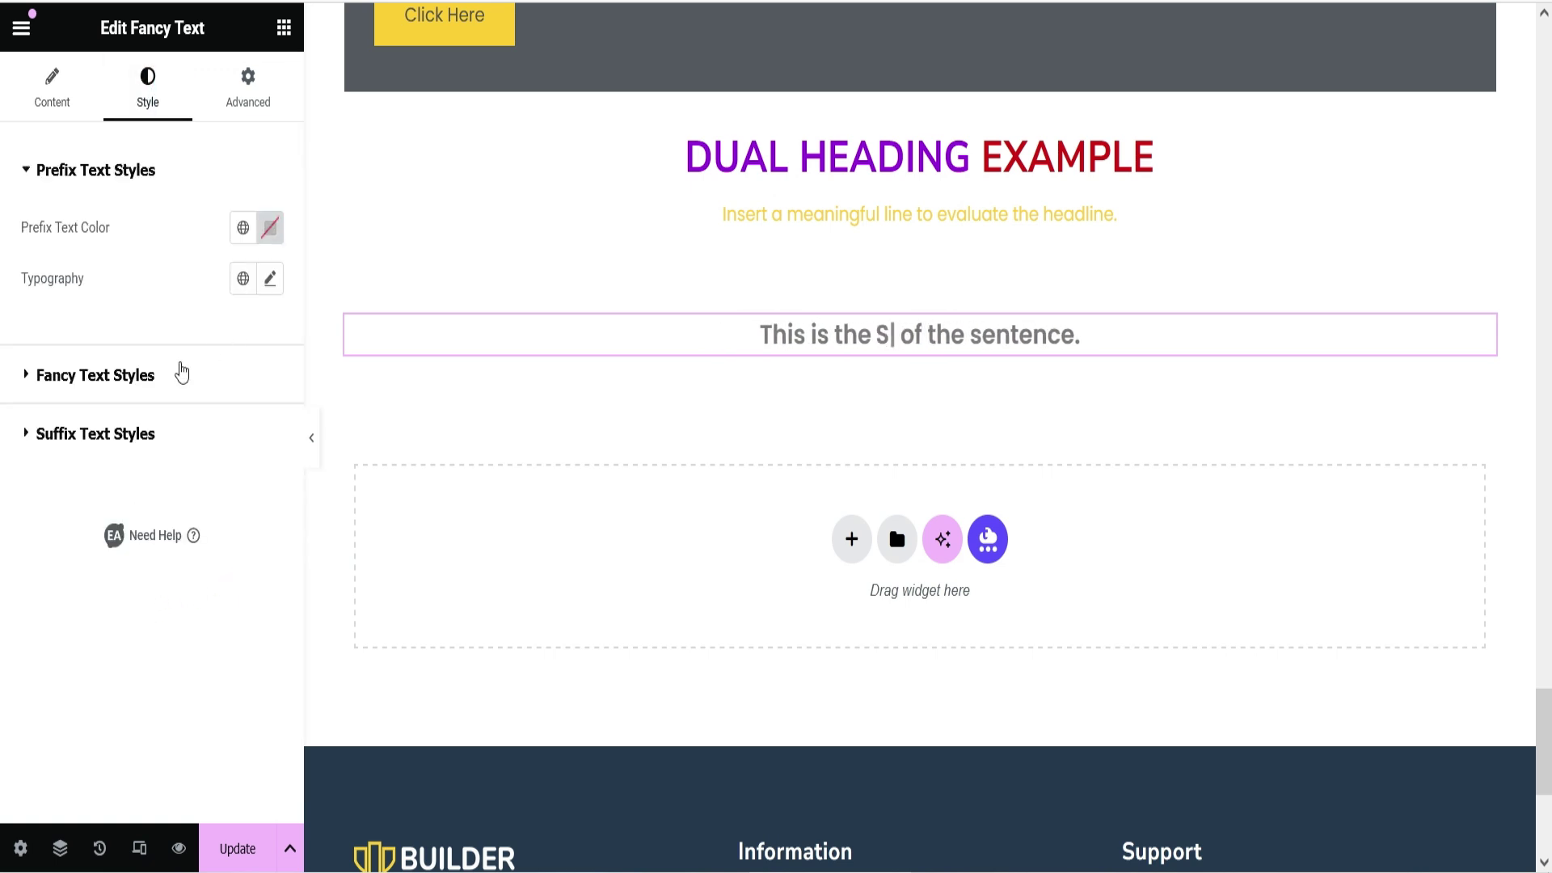
click(243, 227)
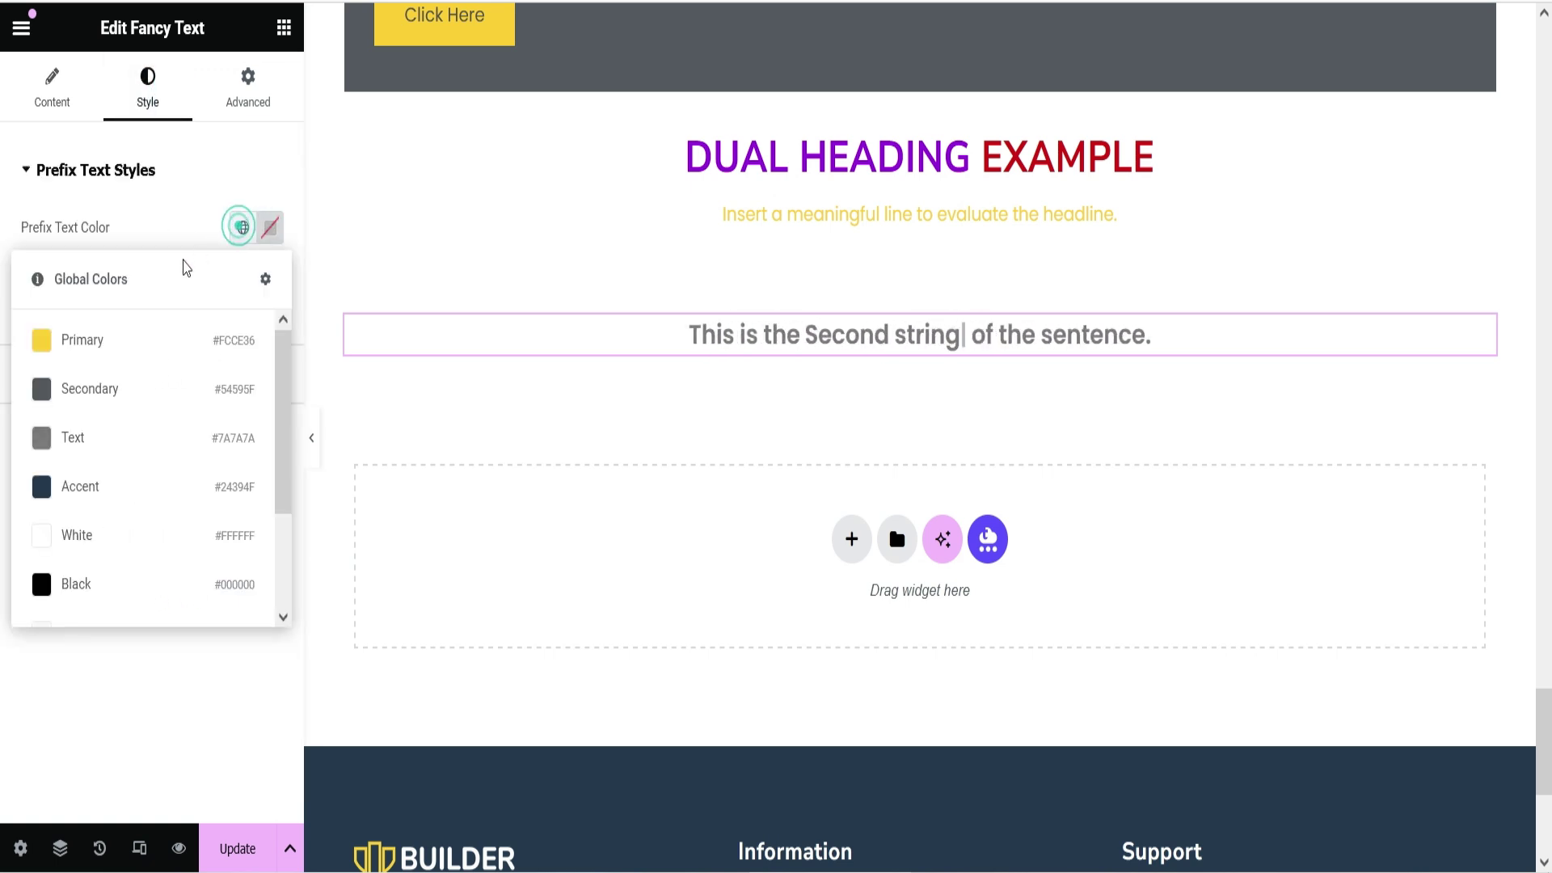
click(129, 339)
click(105, 435)
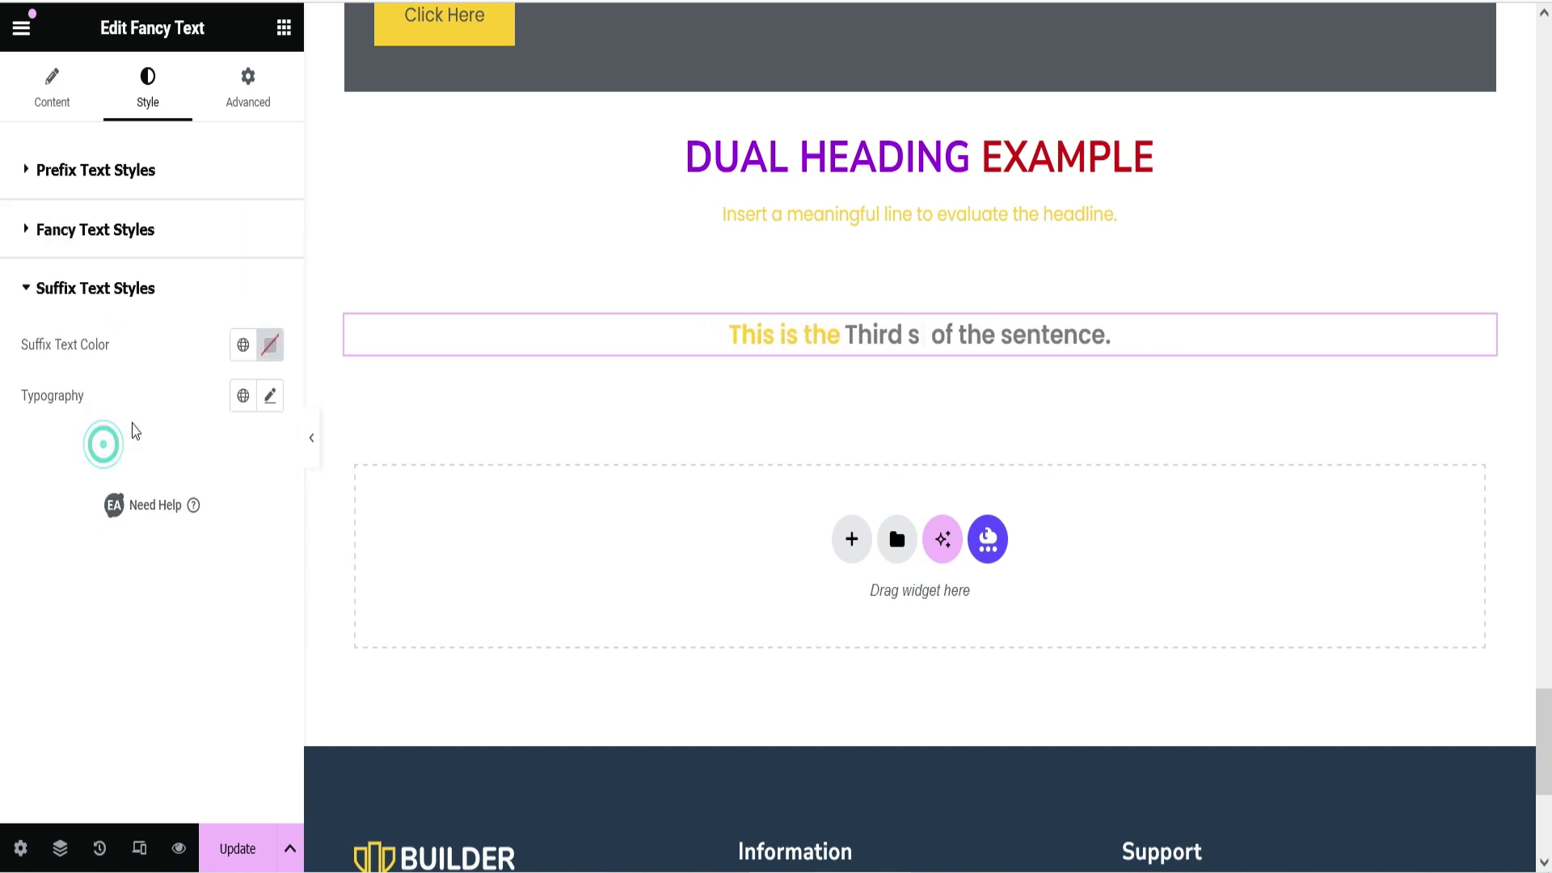
click(240, 346)
click(119, 696)
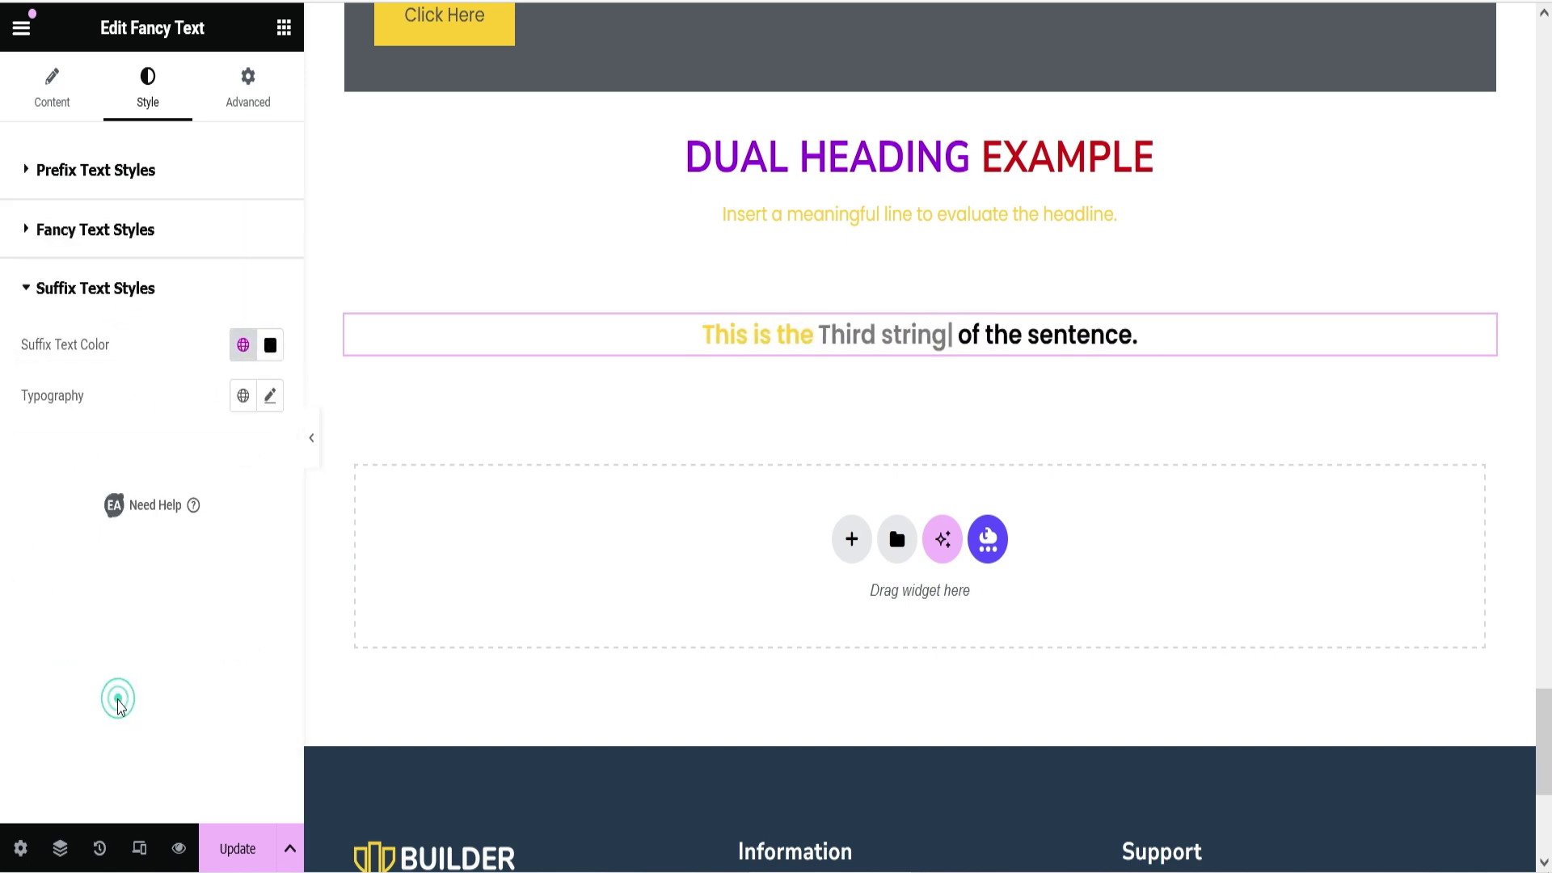
Set the background of the Fancy Text's animated strings to the Primary global color
click(117, 232)
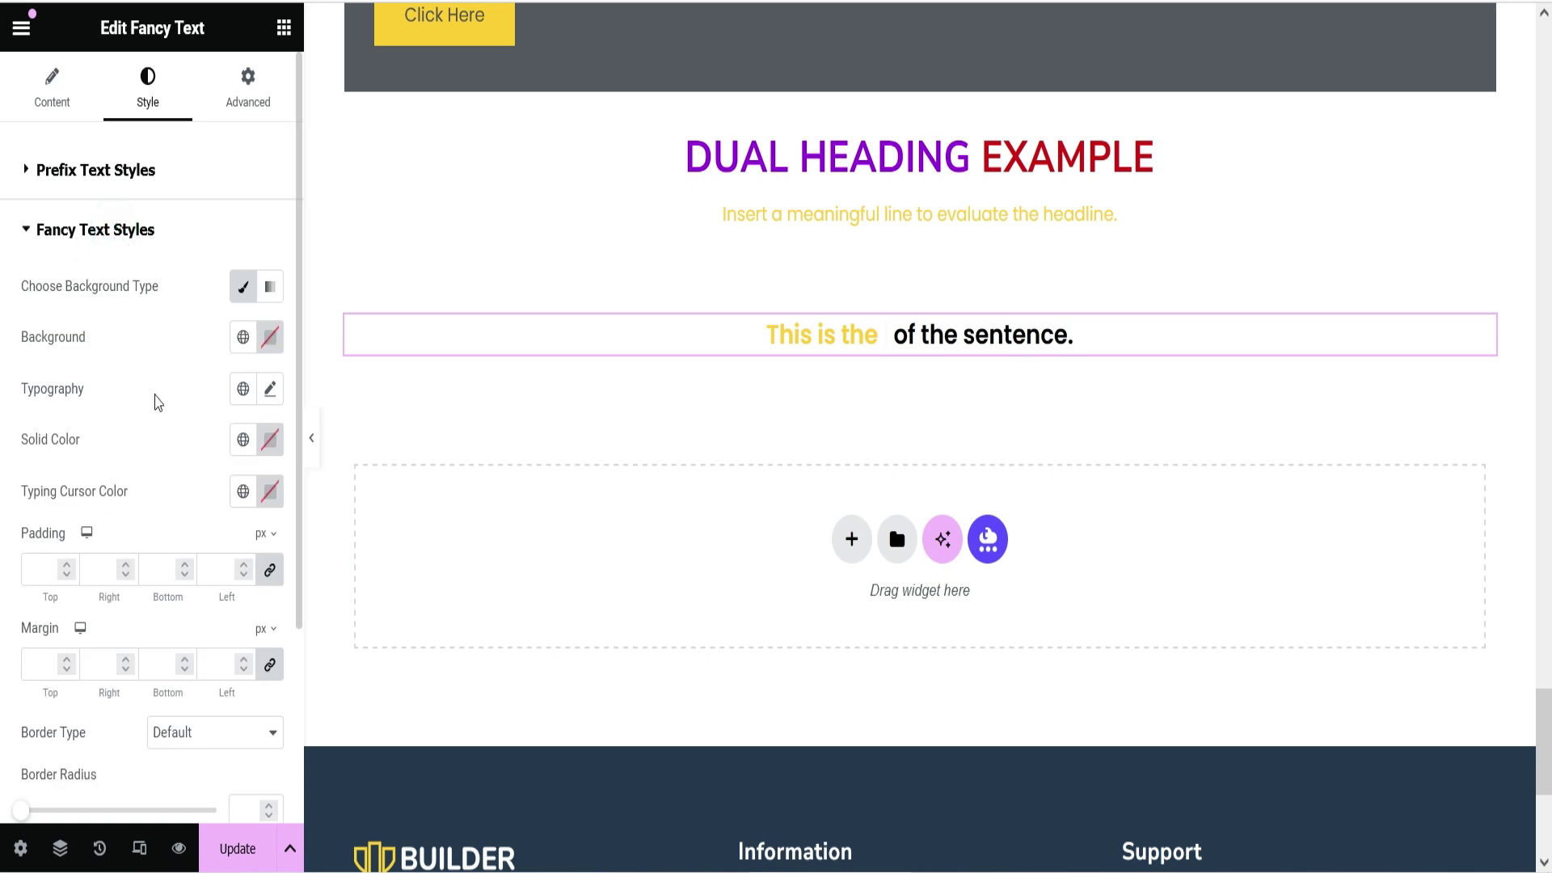
click(244, 338)
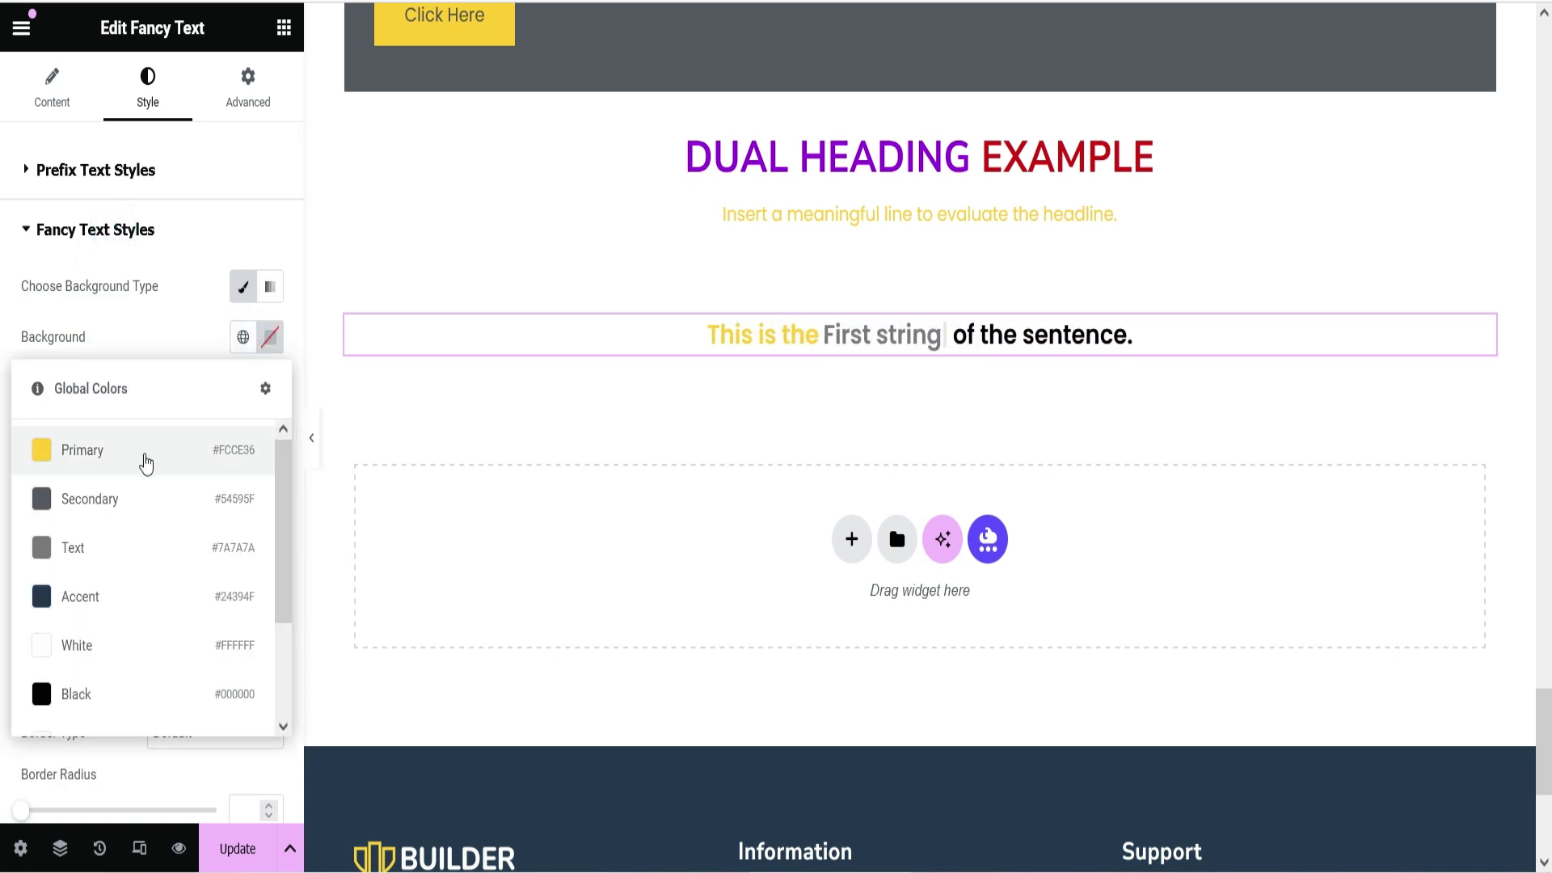
click(145, 458)
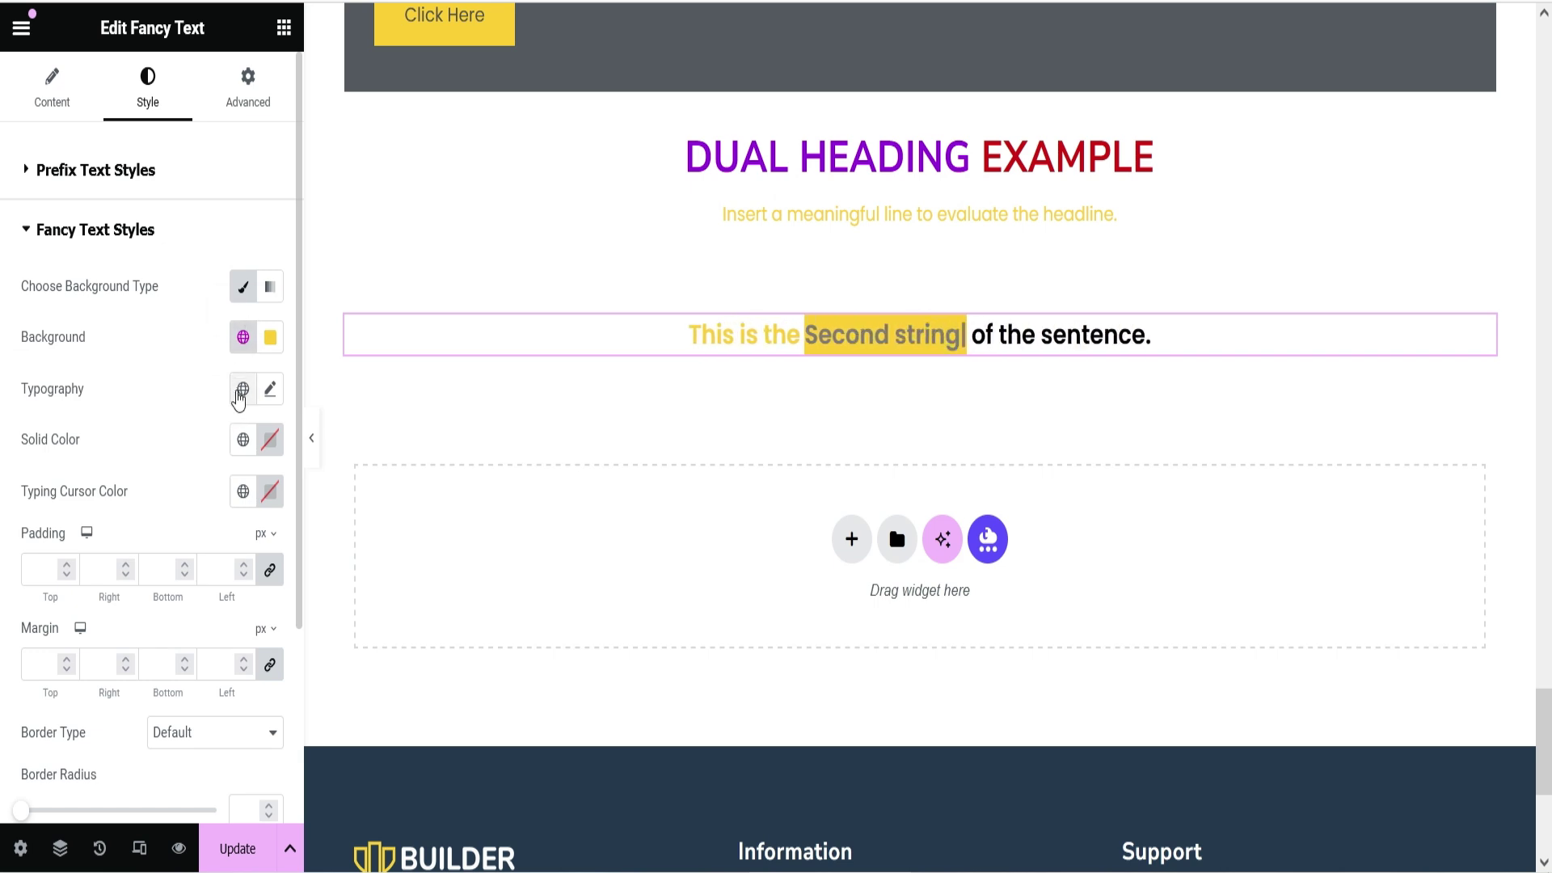
Apply a large global typography preset to the Fancy Text's animated strings and set their solid color to Black
click(242, 390)
click(160, 685)
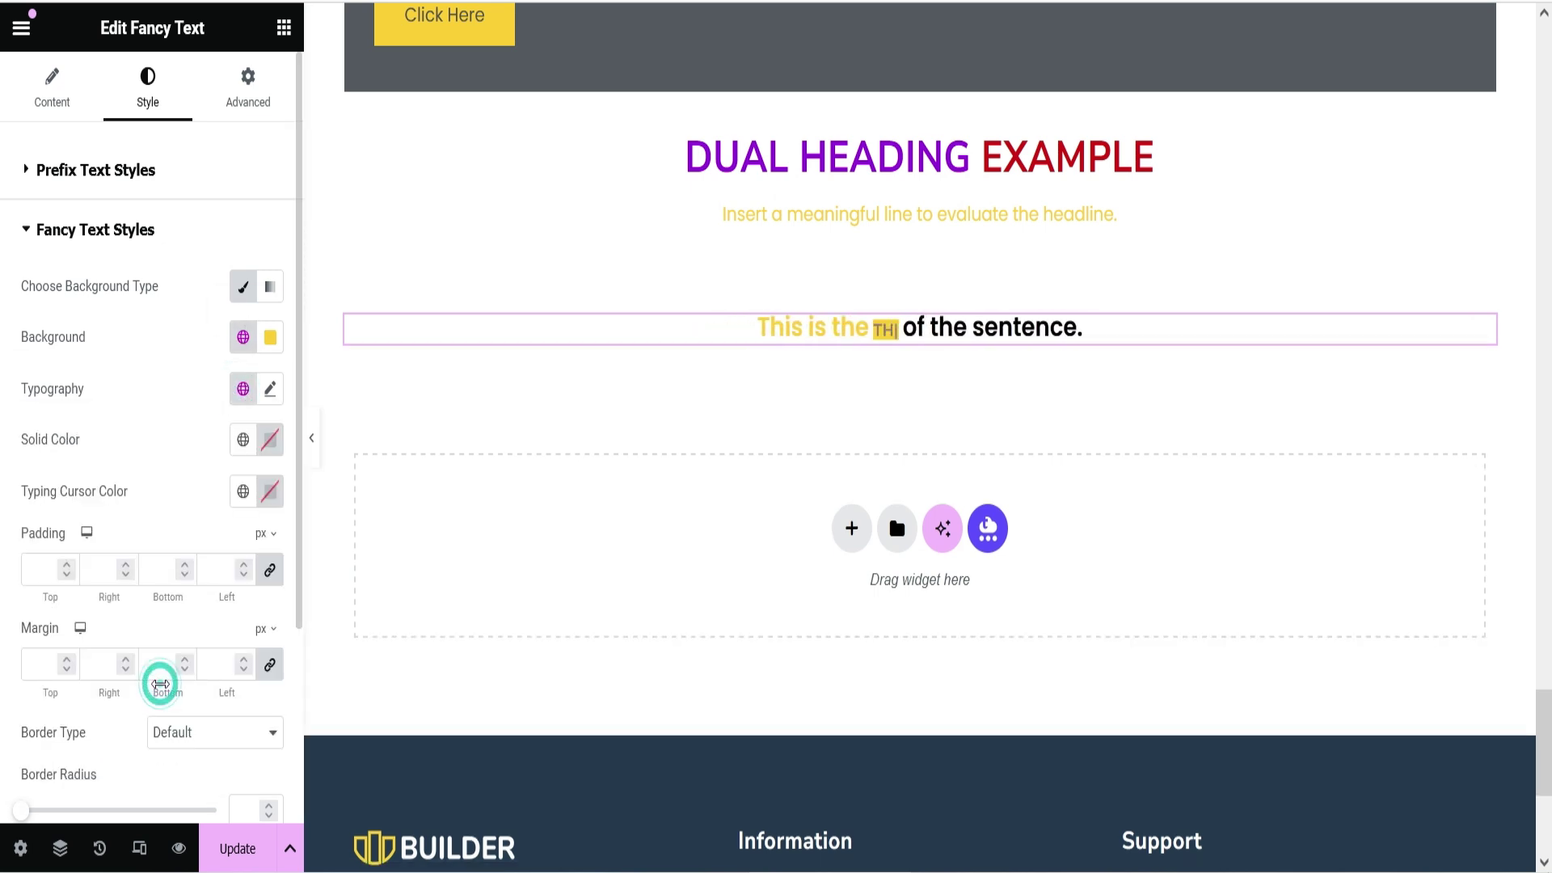
click(242, 390)
click(139, 741)
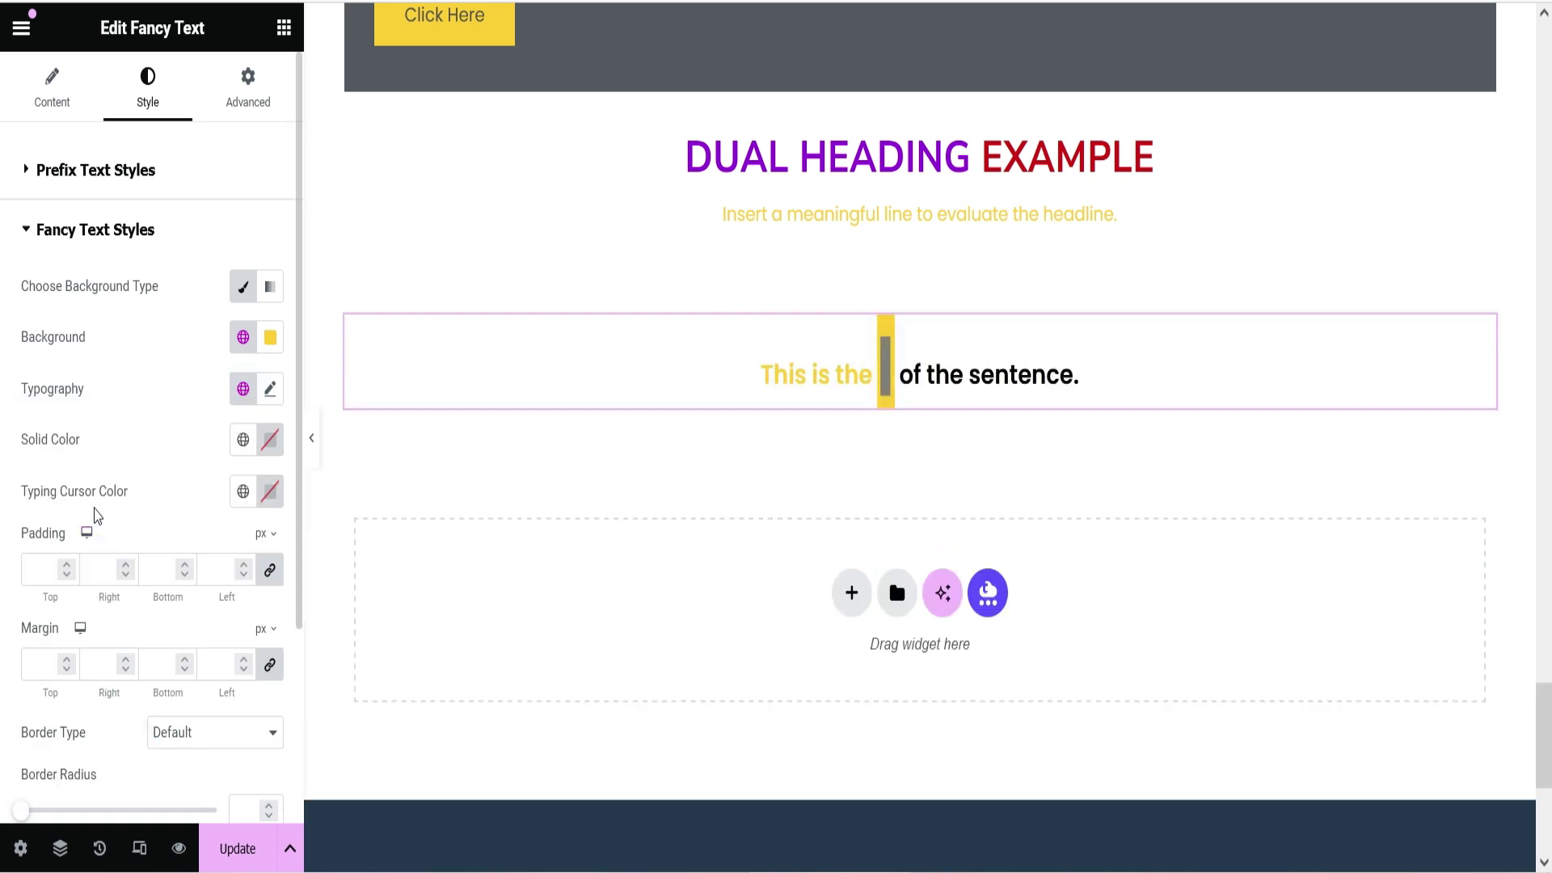
click(242, 439)
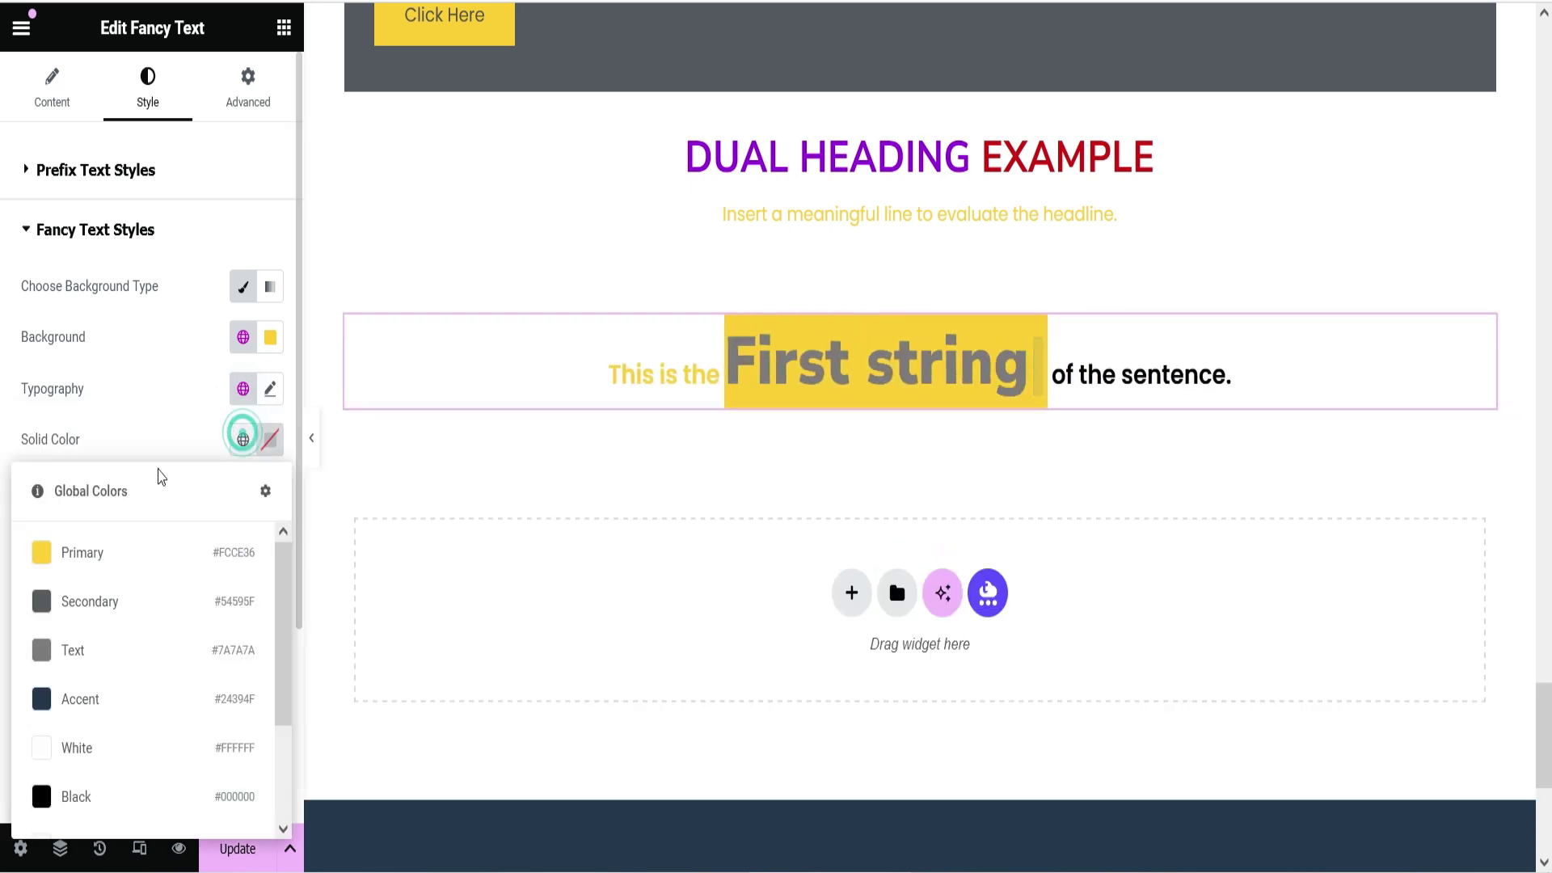
click(112, 790)
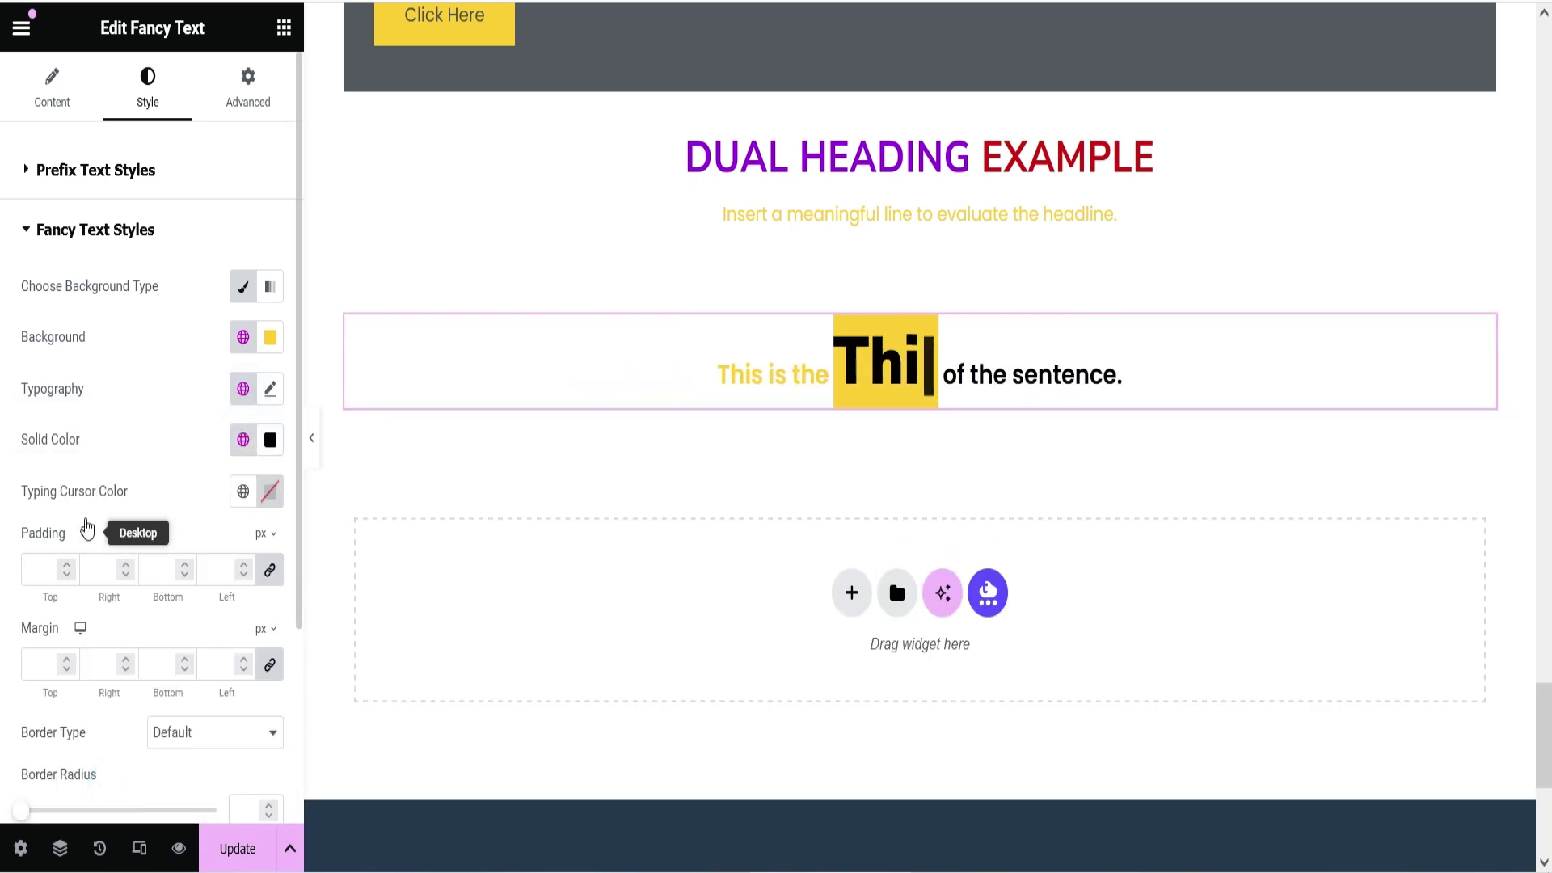
Add a Flip Box widget below the Fancy Text and set its flipbox type to Flip Top
click(284, 29)
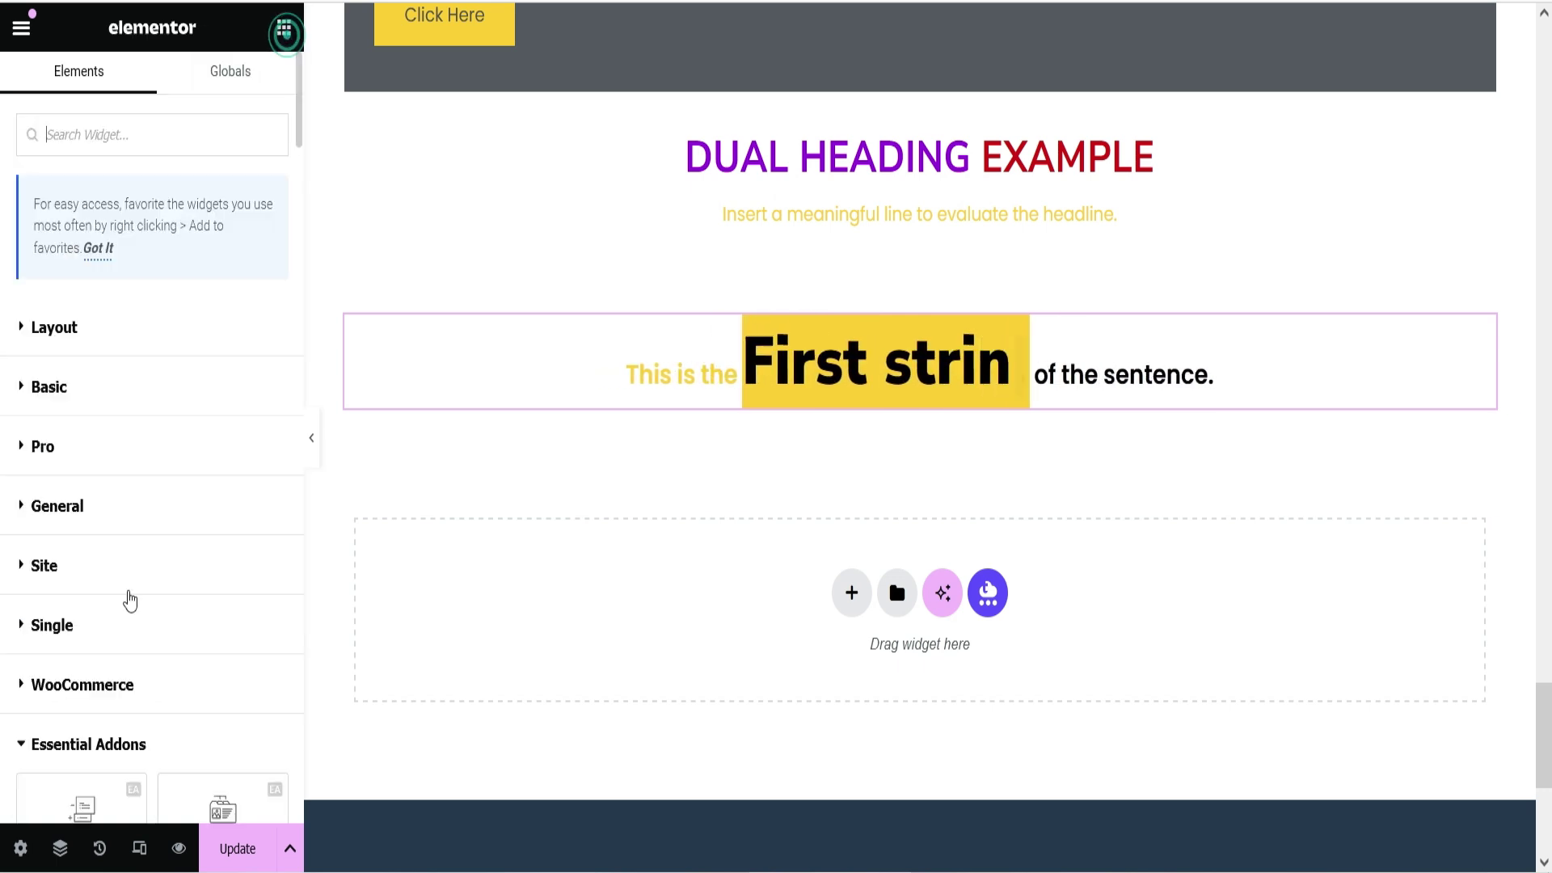
scroll(130, 600, down, 15)
scroll(173, 478, down, 3)
drag(224, 374, 987, 401)
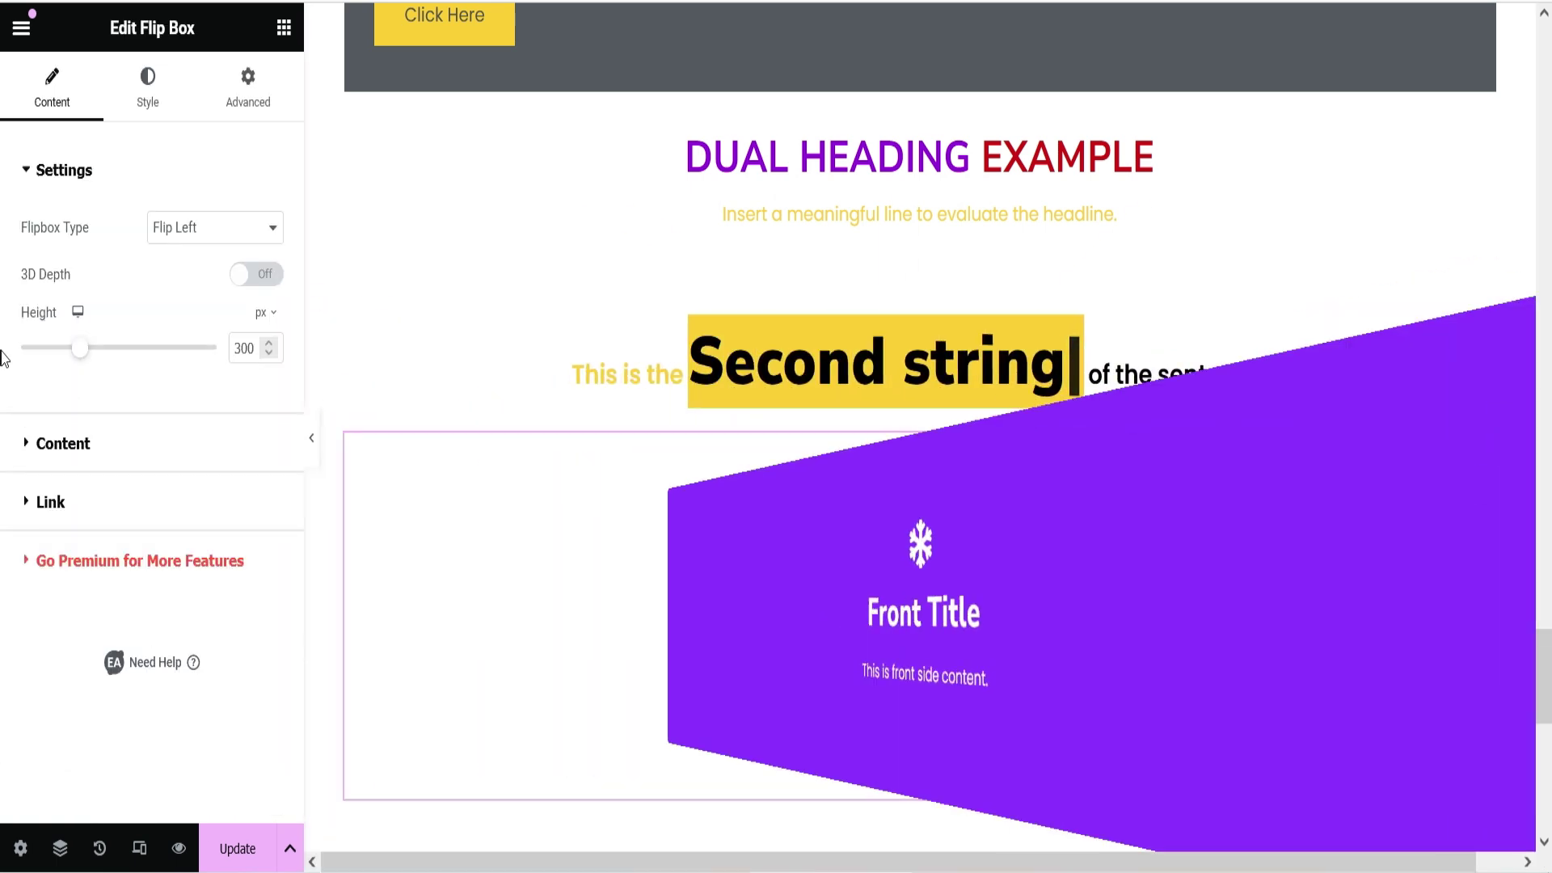
click(223, 229)
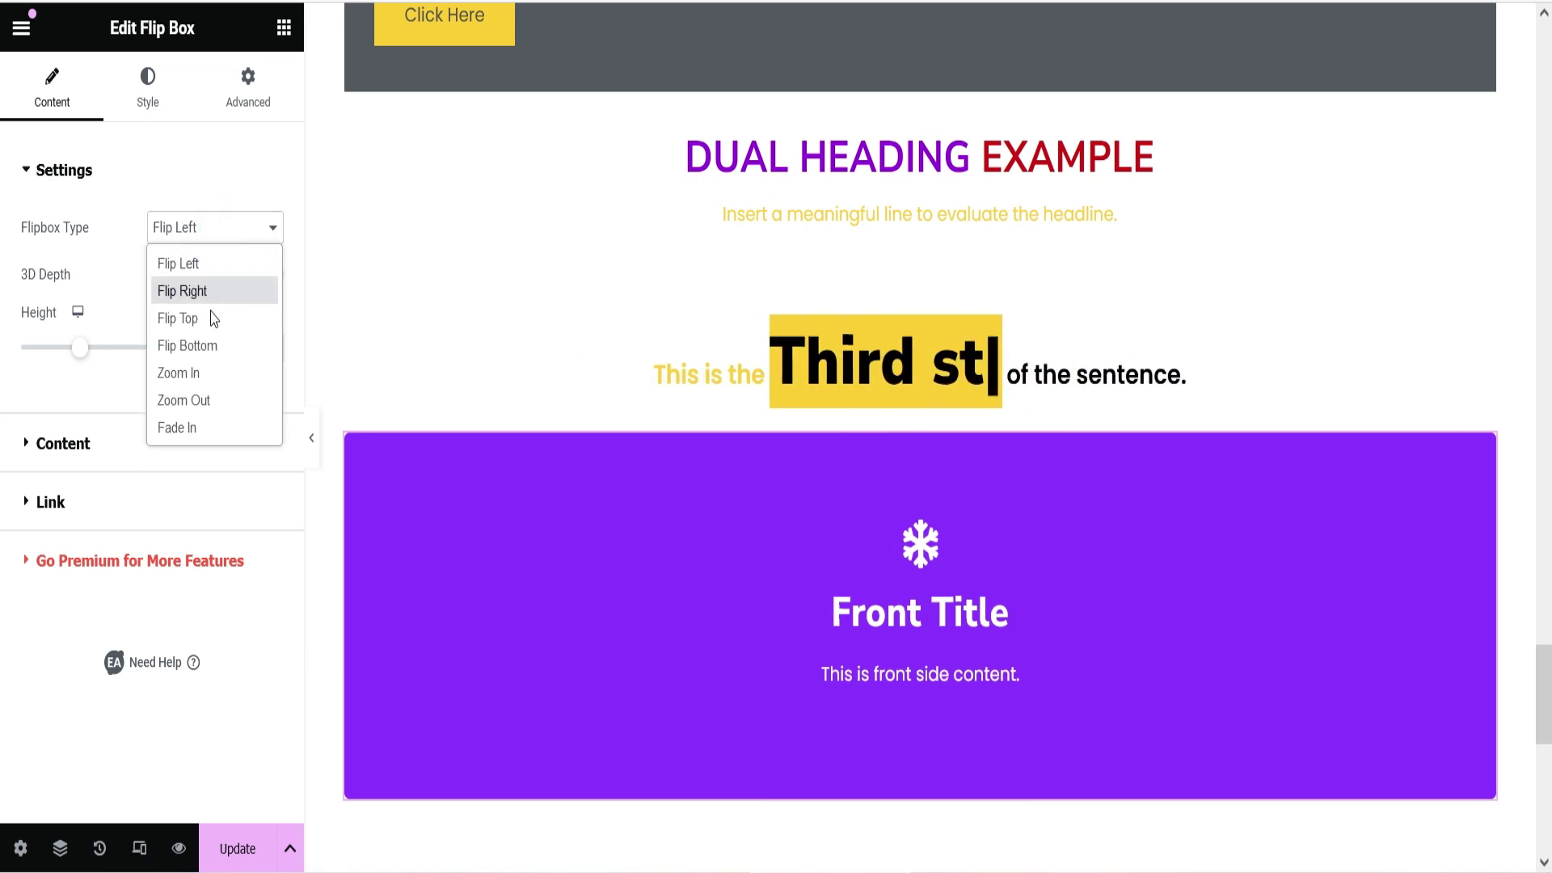
click(211, 321)
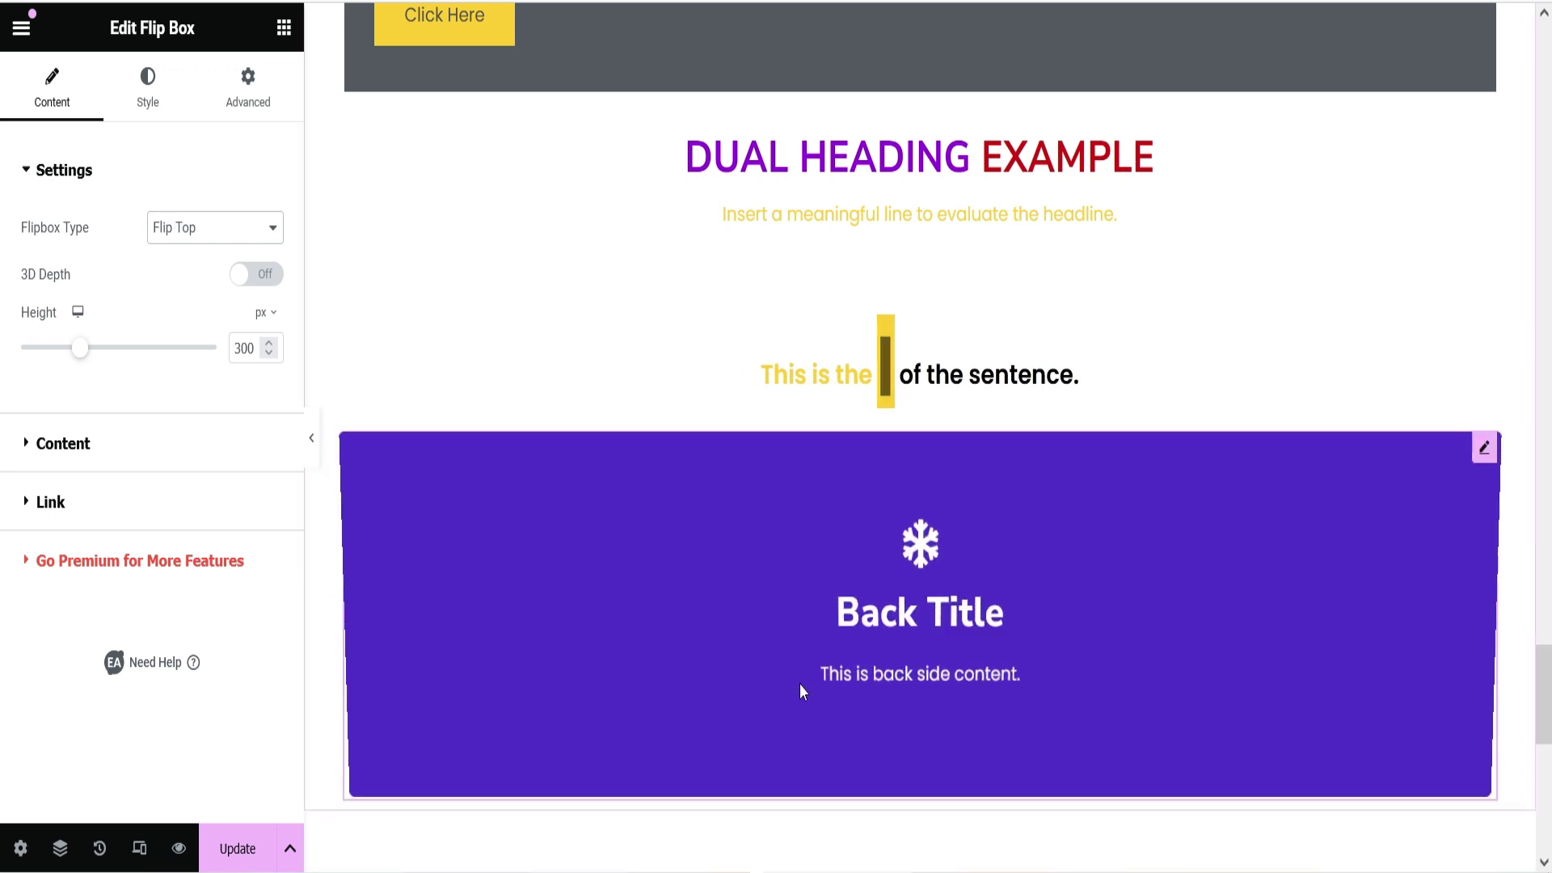
Search the widgets for "woocomm" and add a Woo Cart widget below the Flip Box
click(283, 27)
text(w)
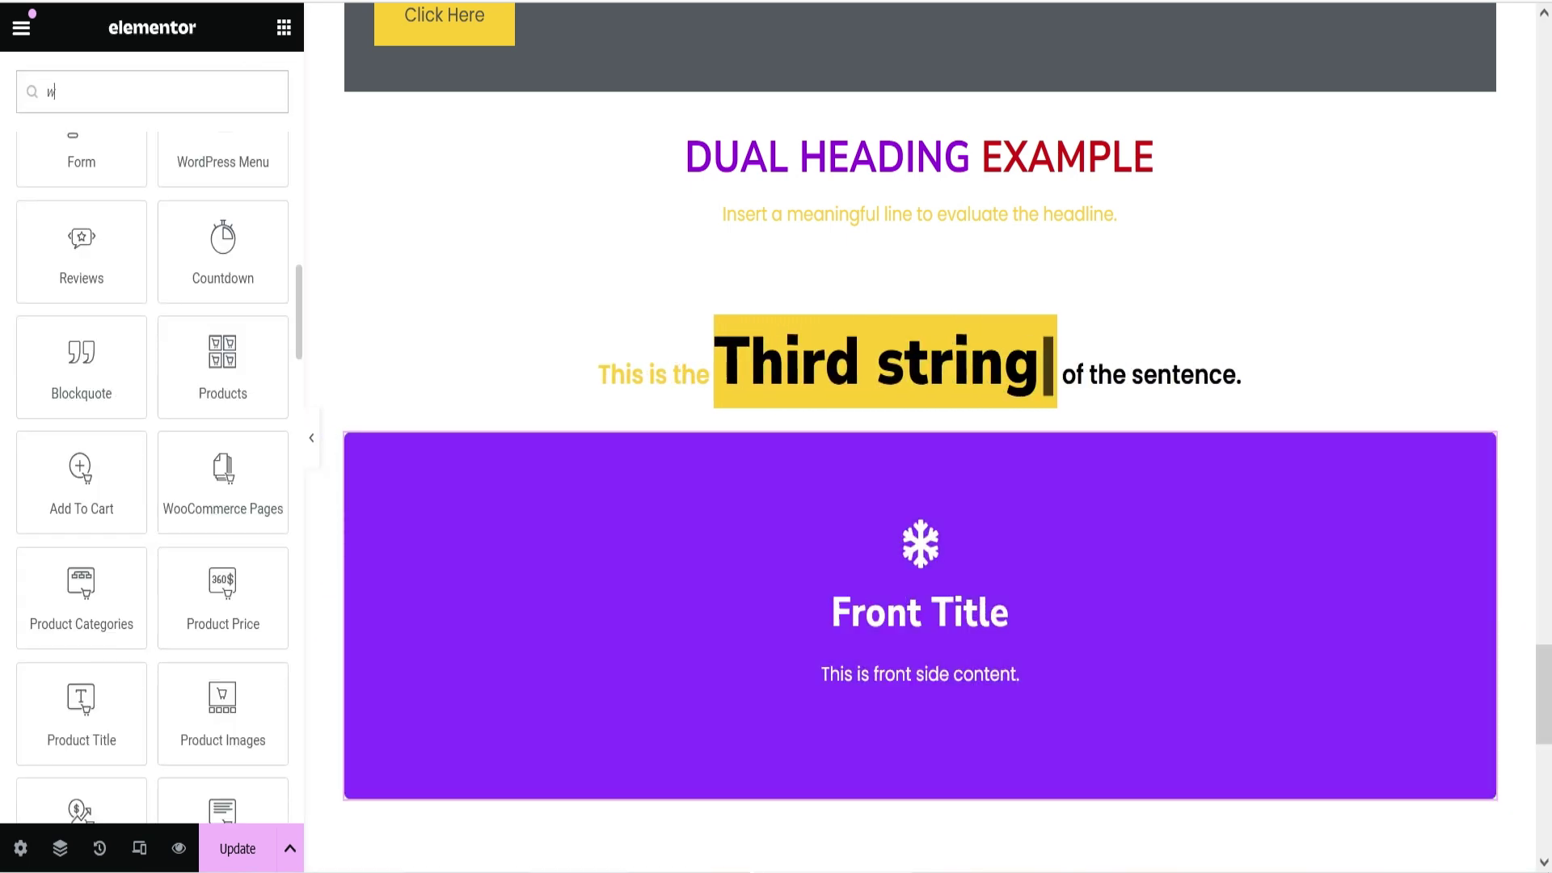
text(oocomm)
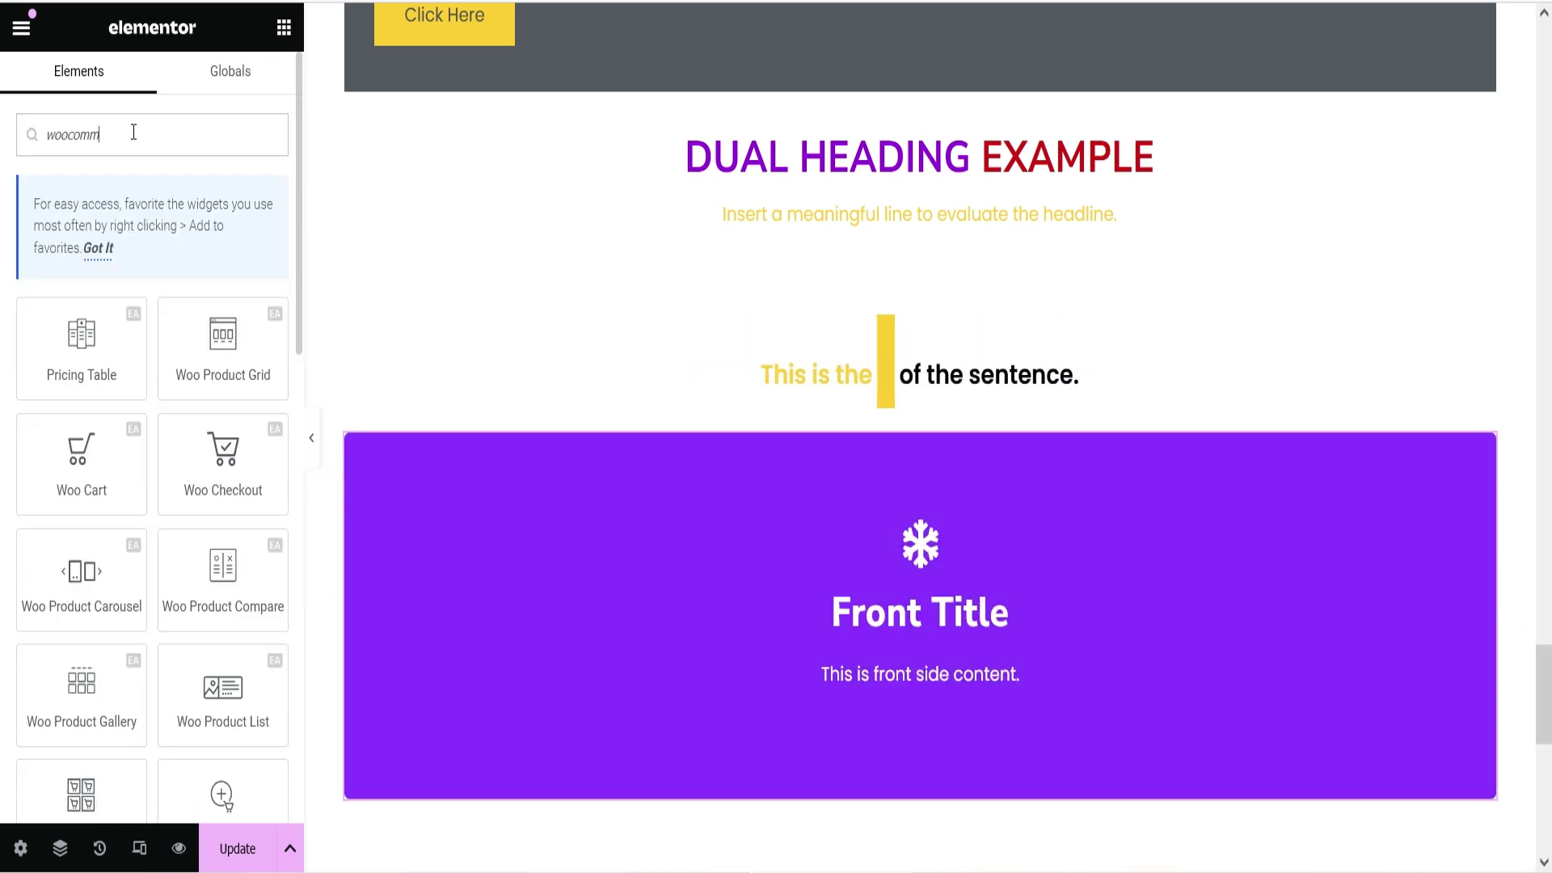
scroll(654, 421, down, 5)
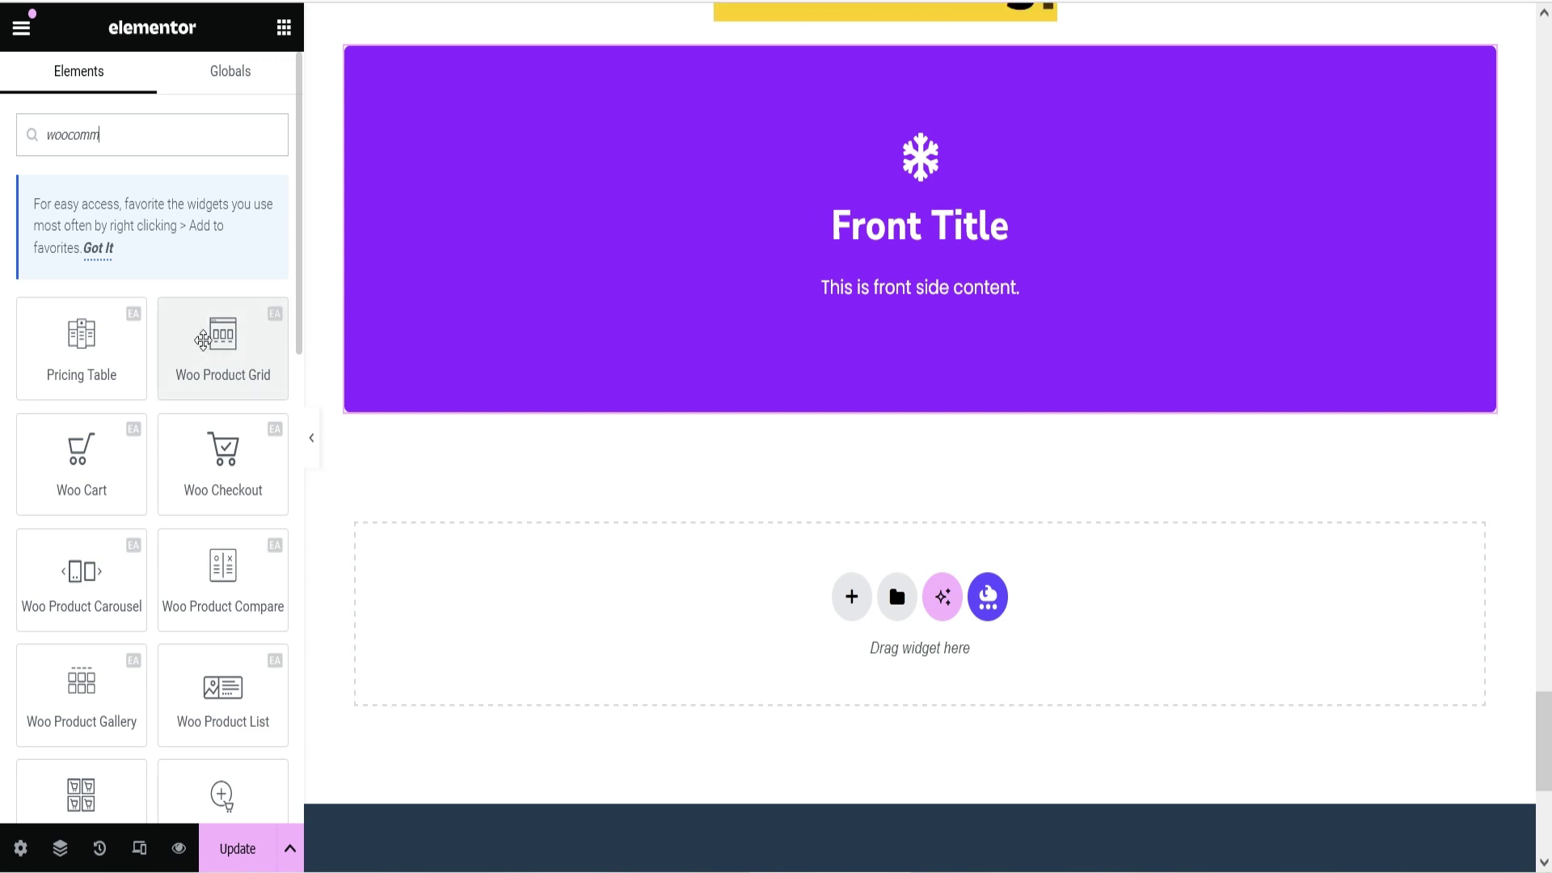
drag(77, 469, 895, 469)
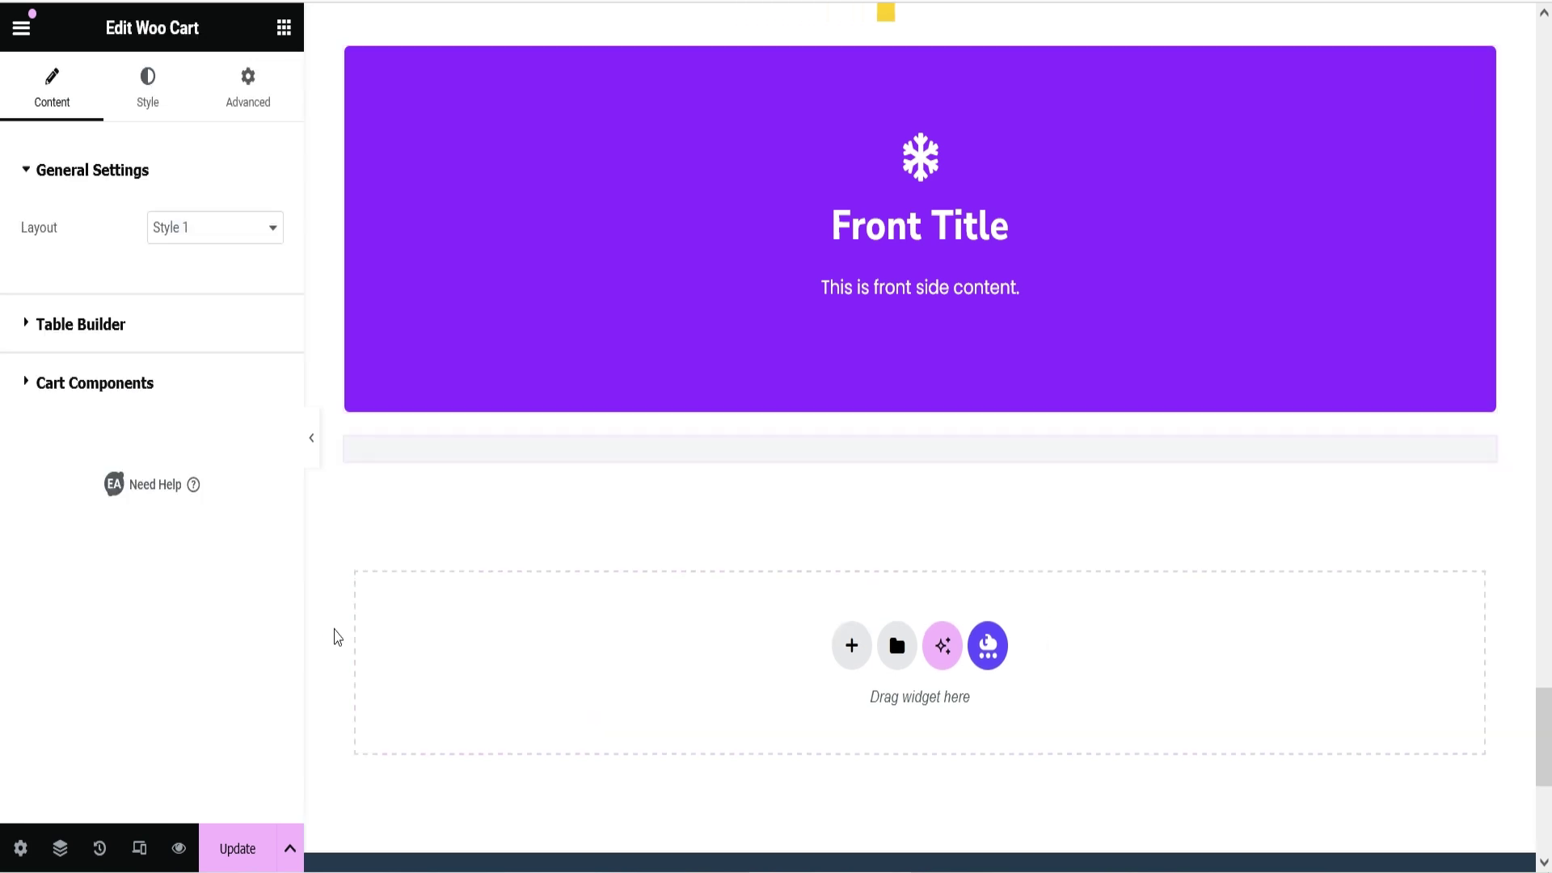
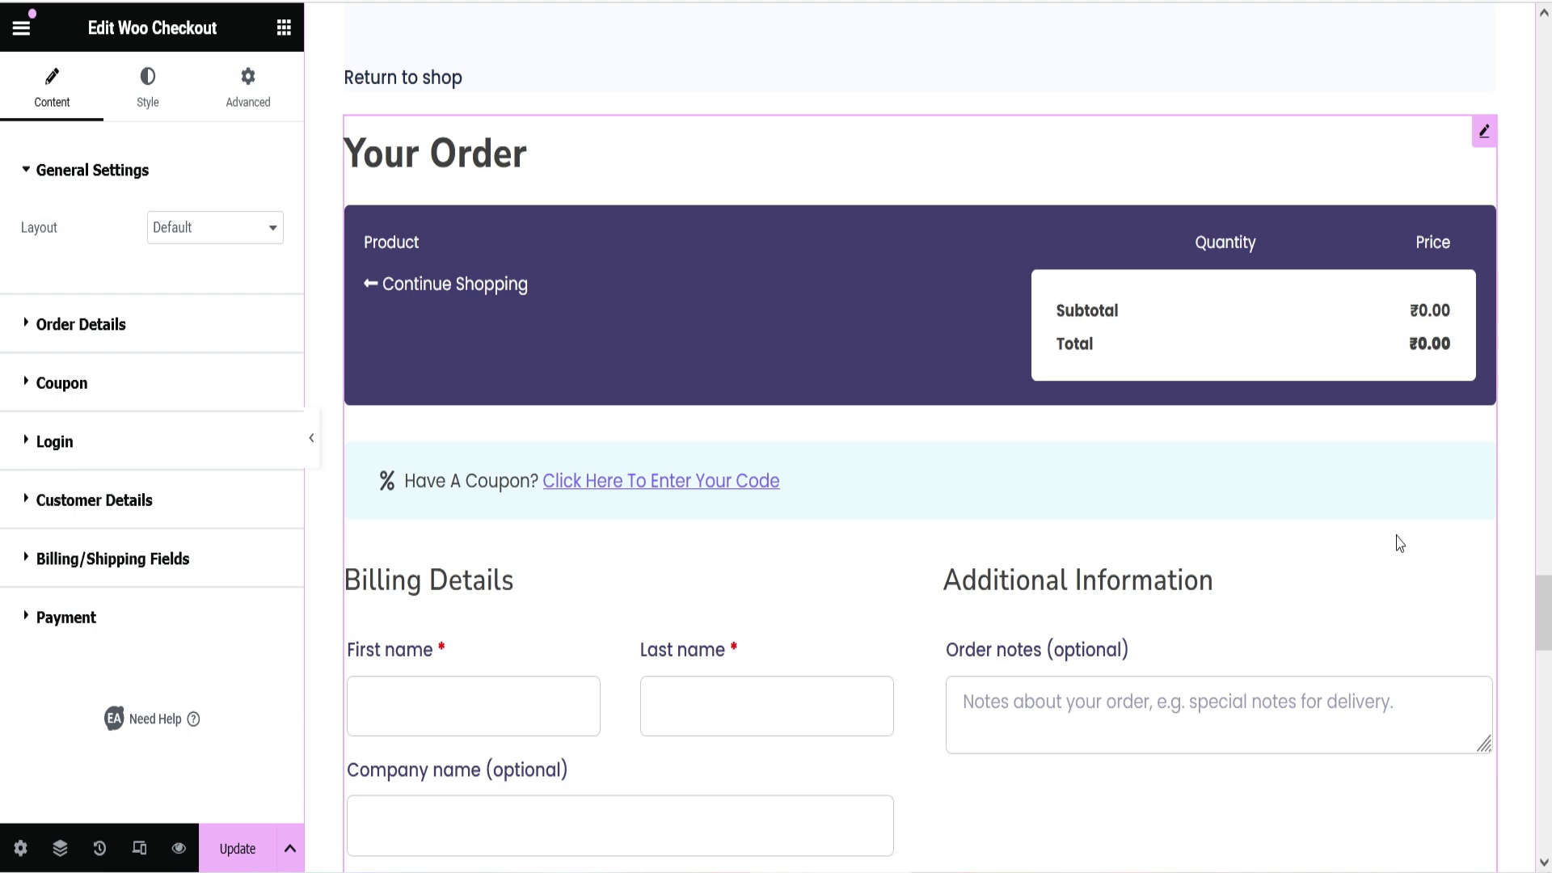
Check the Woo Checkout's layout options and enable cart update in its order details
click(211, 230)
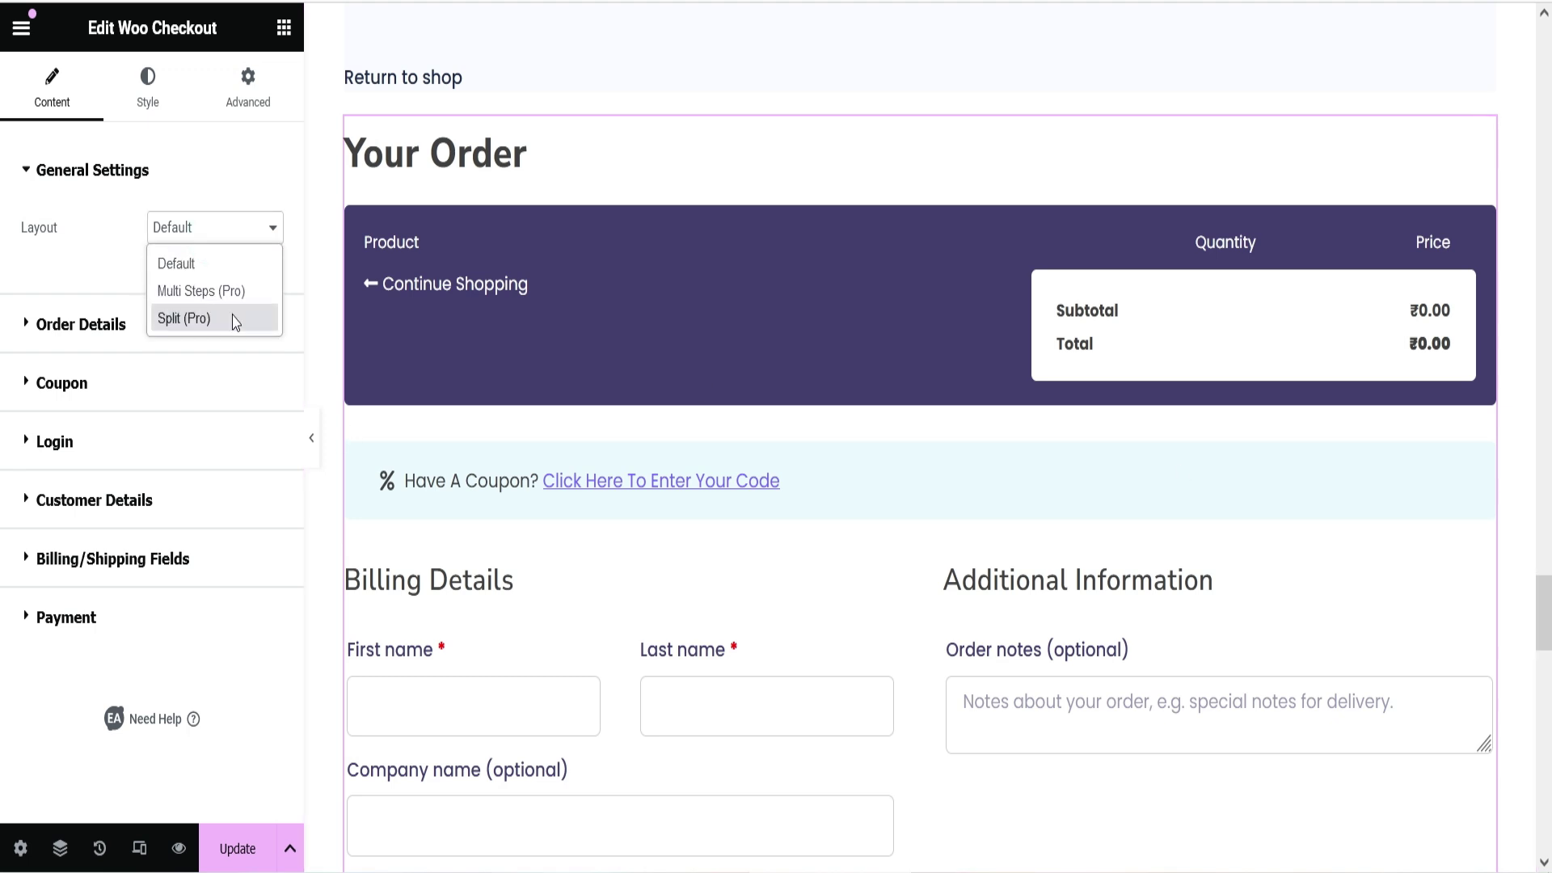
click(68, 241)
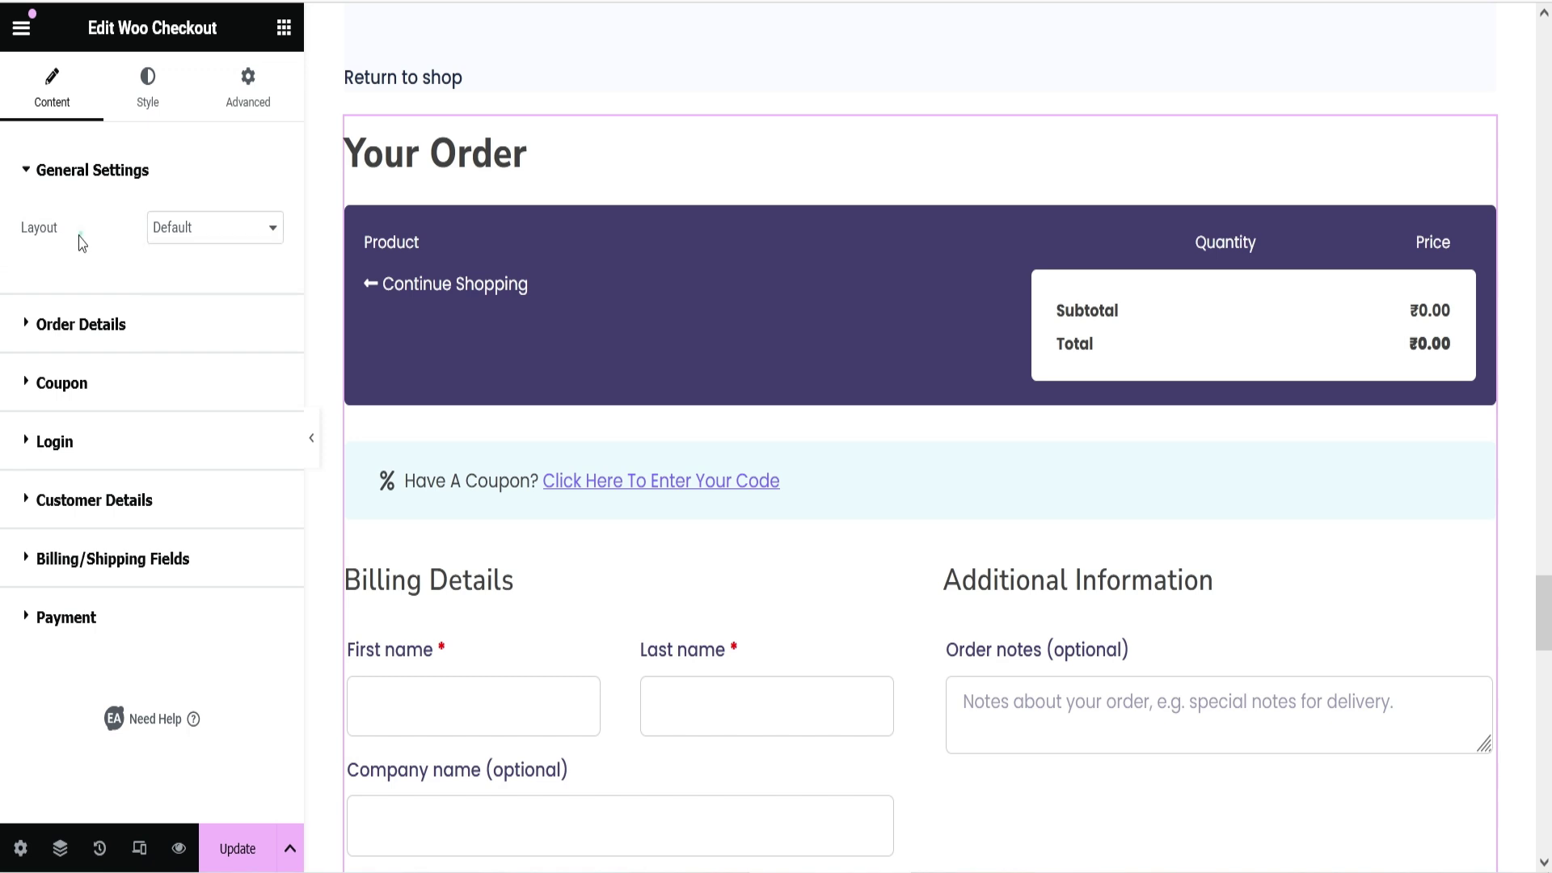
click(90, 333)
scroll(862, 419, down, 5)
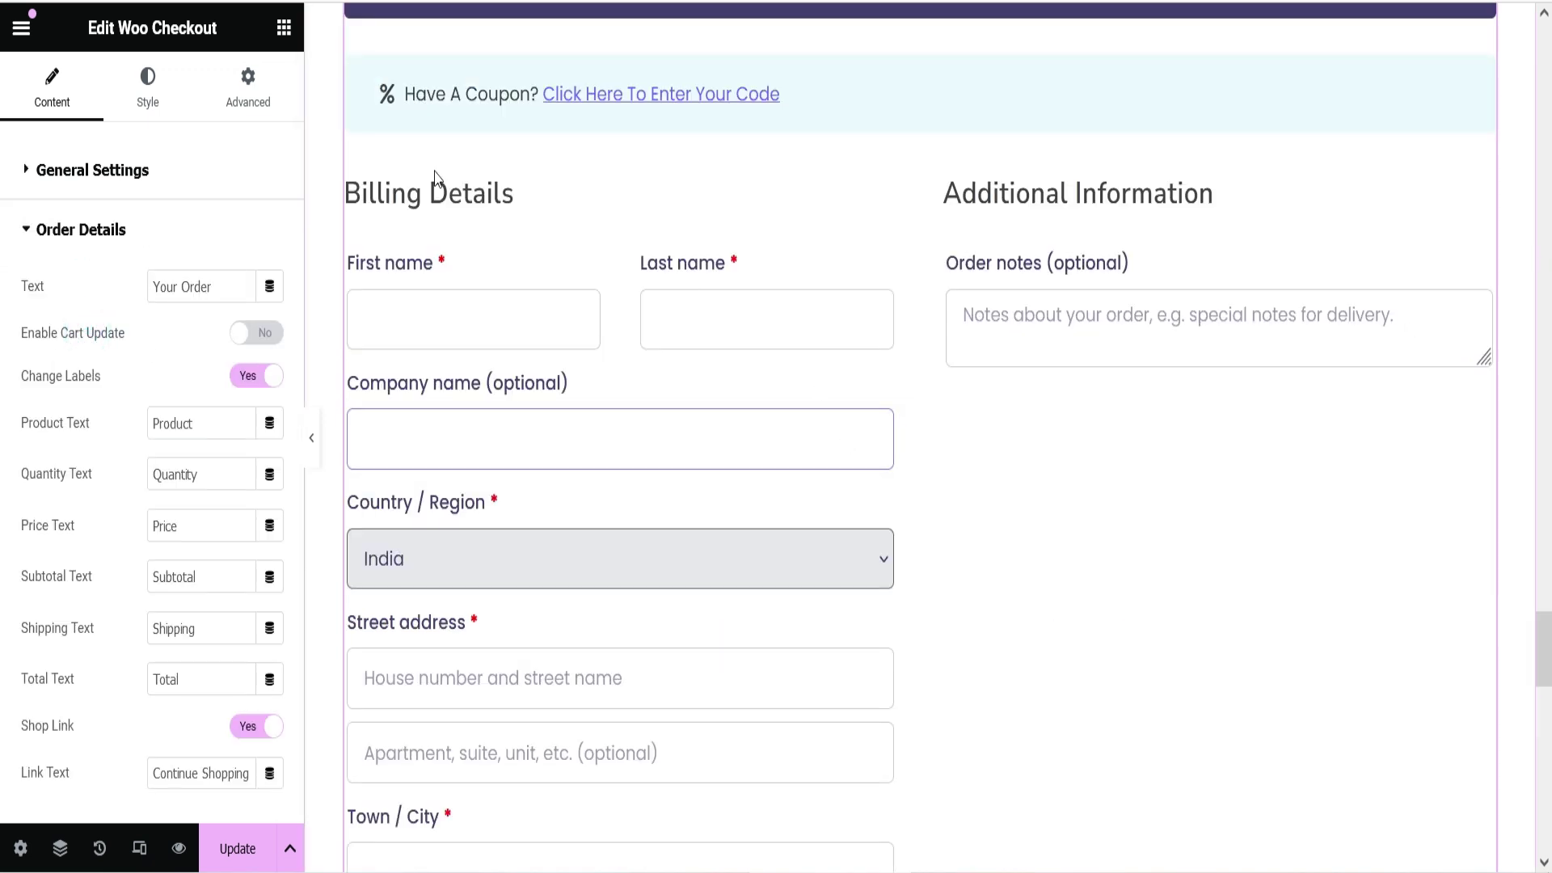
scroll(543, 190, up, 3)
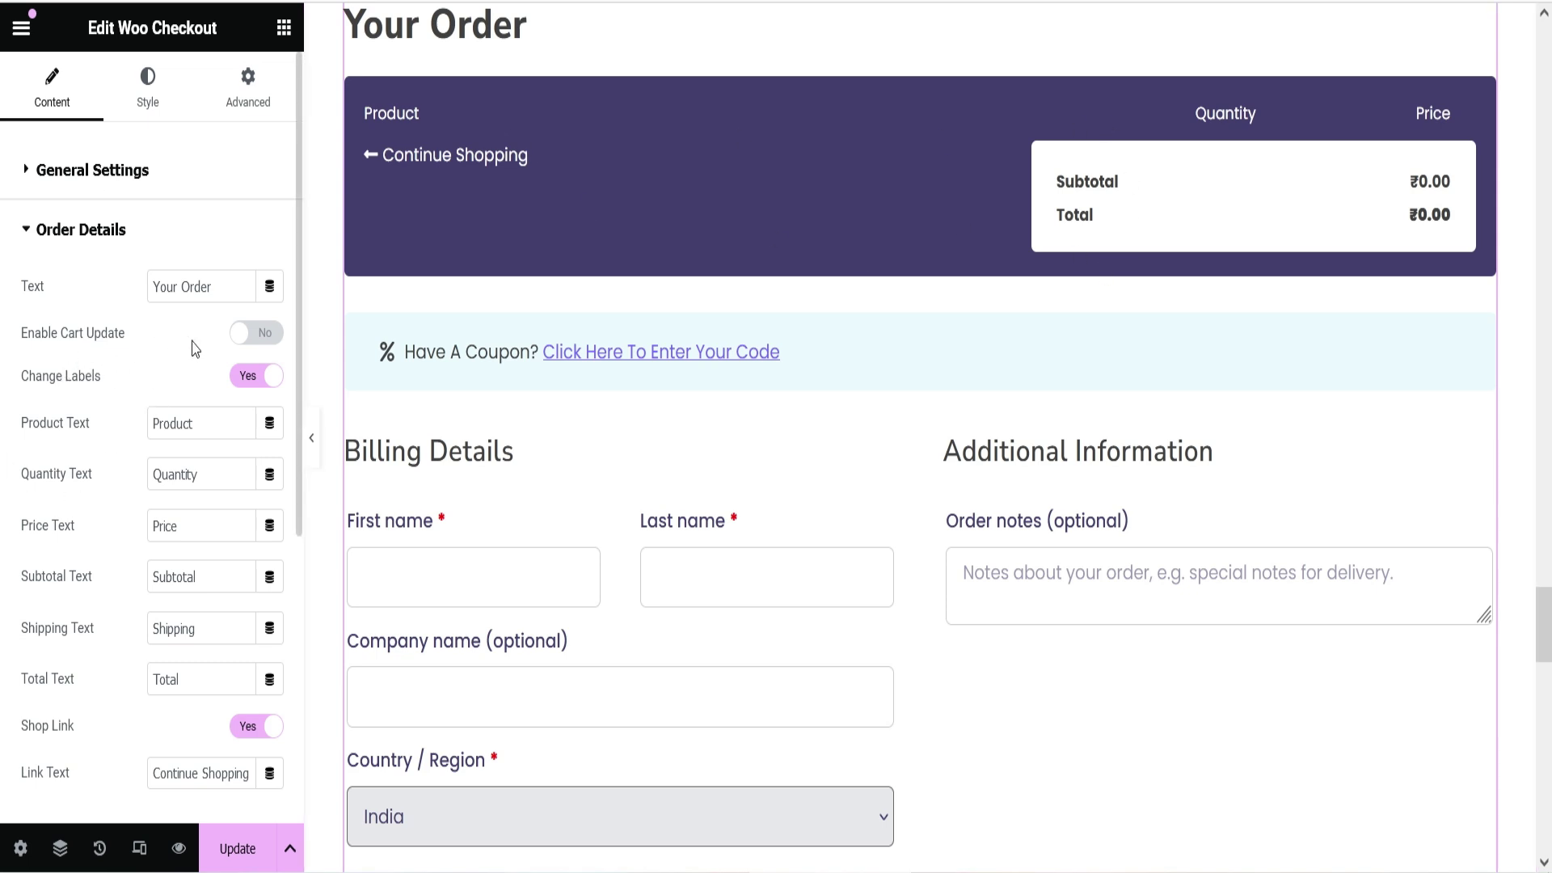
click(251, 342)
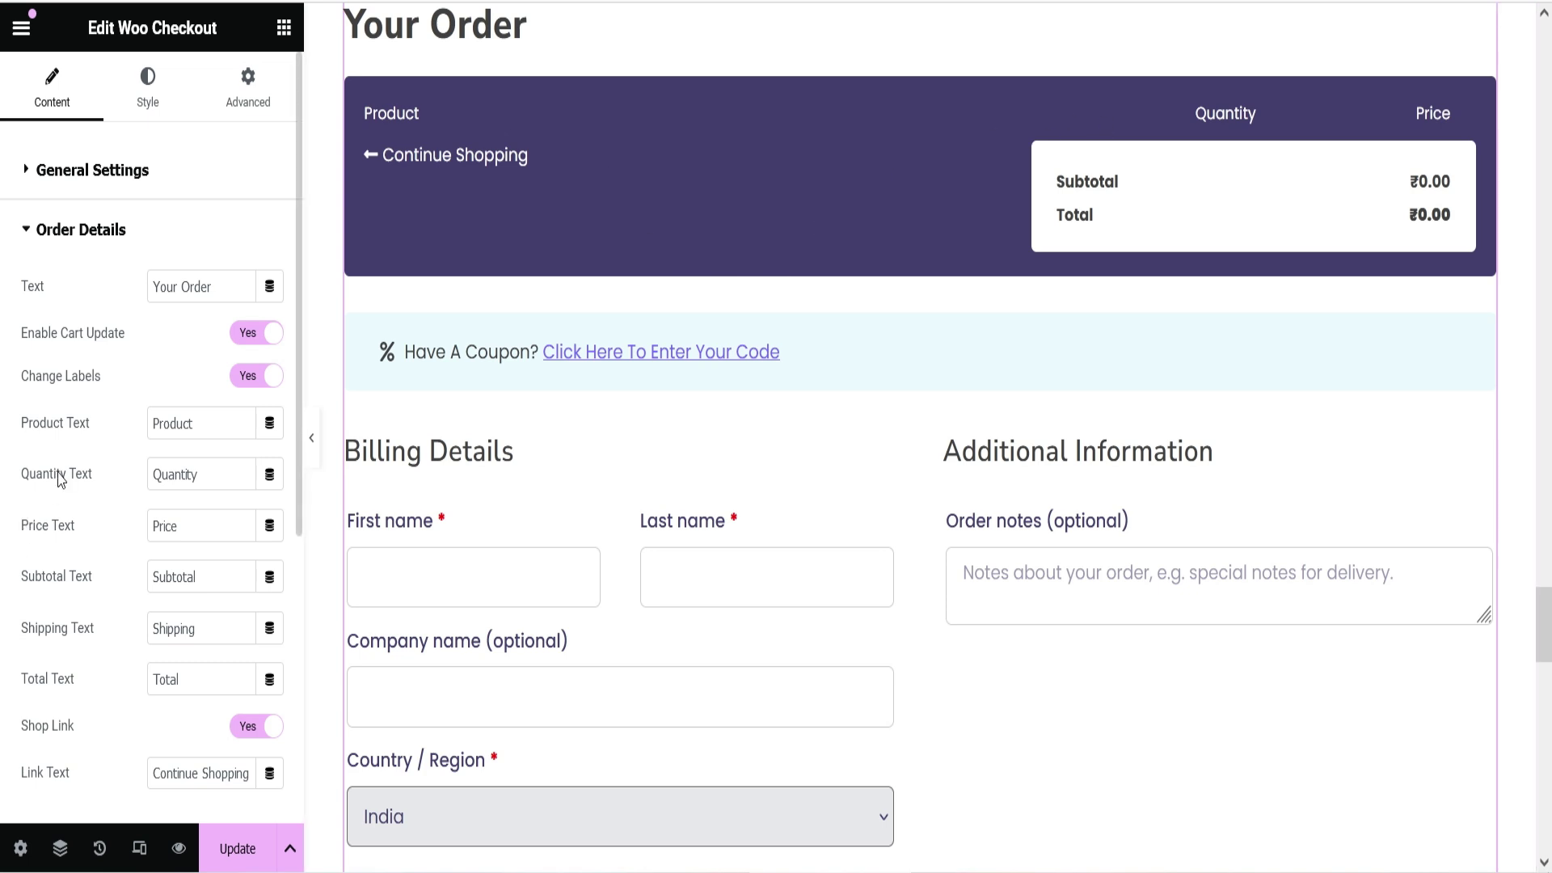
Turn on the Hide option for the Woo Checkout's coupon section and check the checkout form
scroll(34, 308, down, 3)
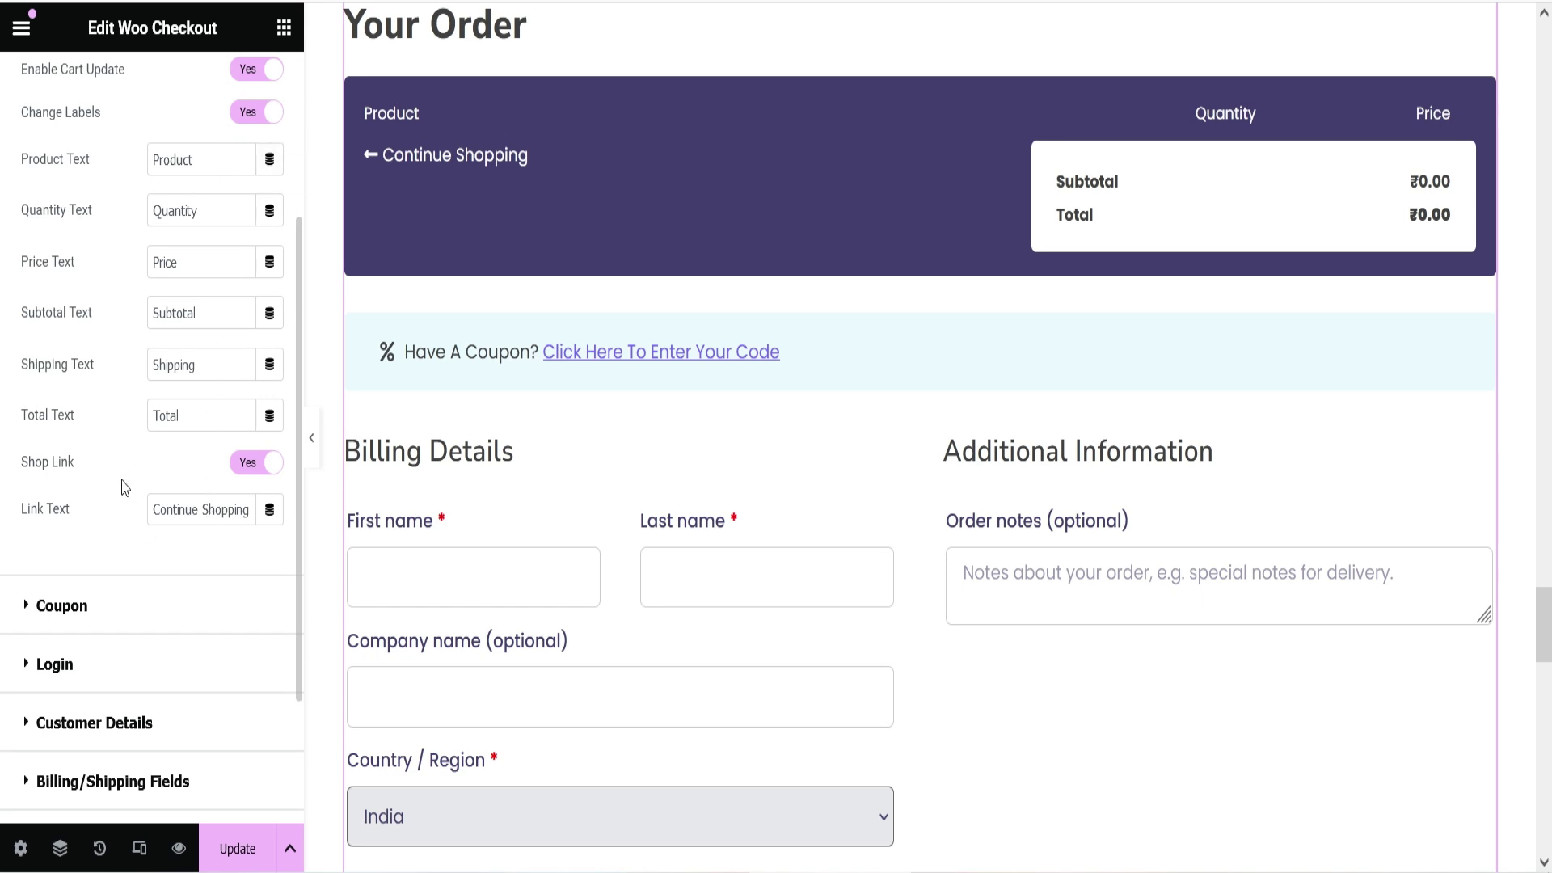
scroll(125, 487, down, 2)
click(90, 414)
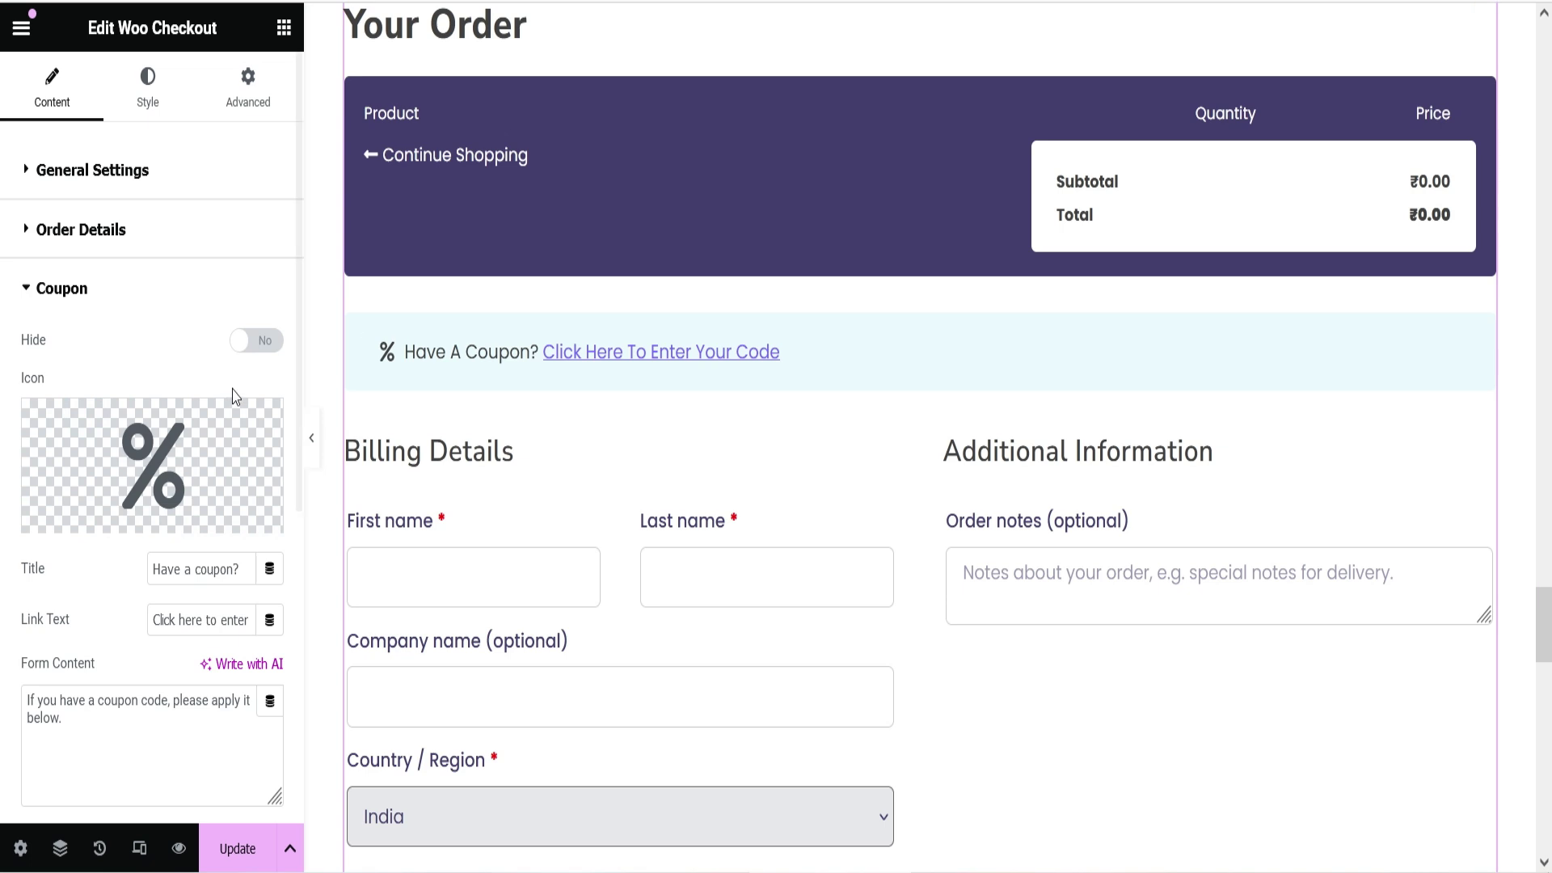
click(257, 341)
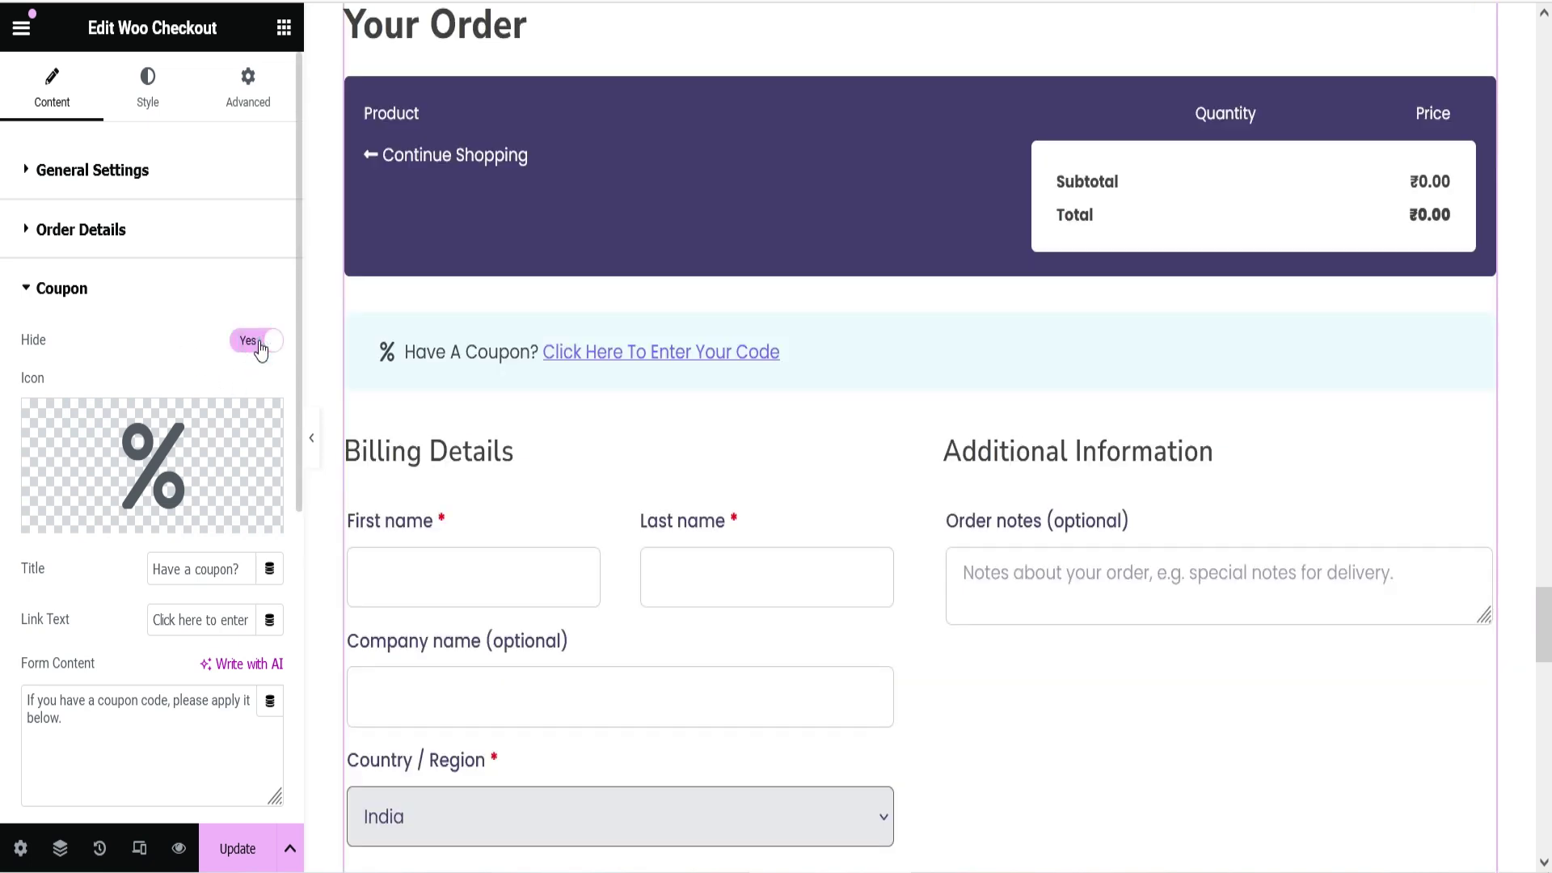
scroll(1138, 373, down, 5)
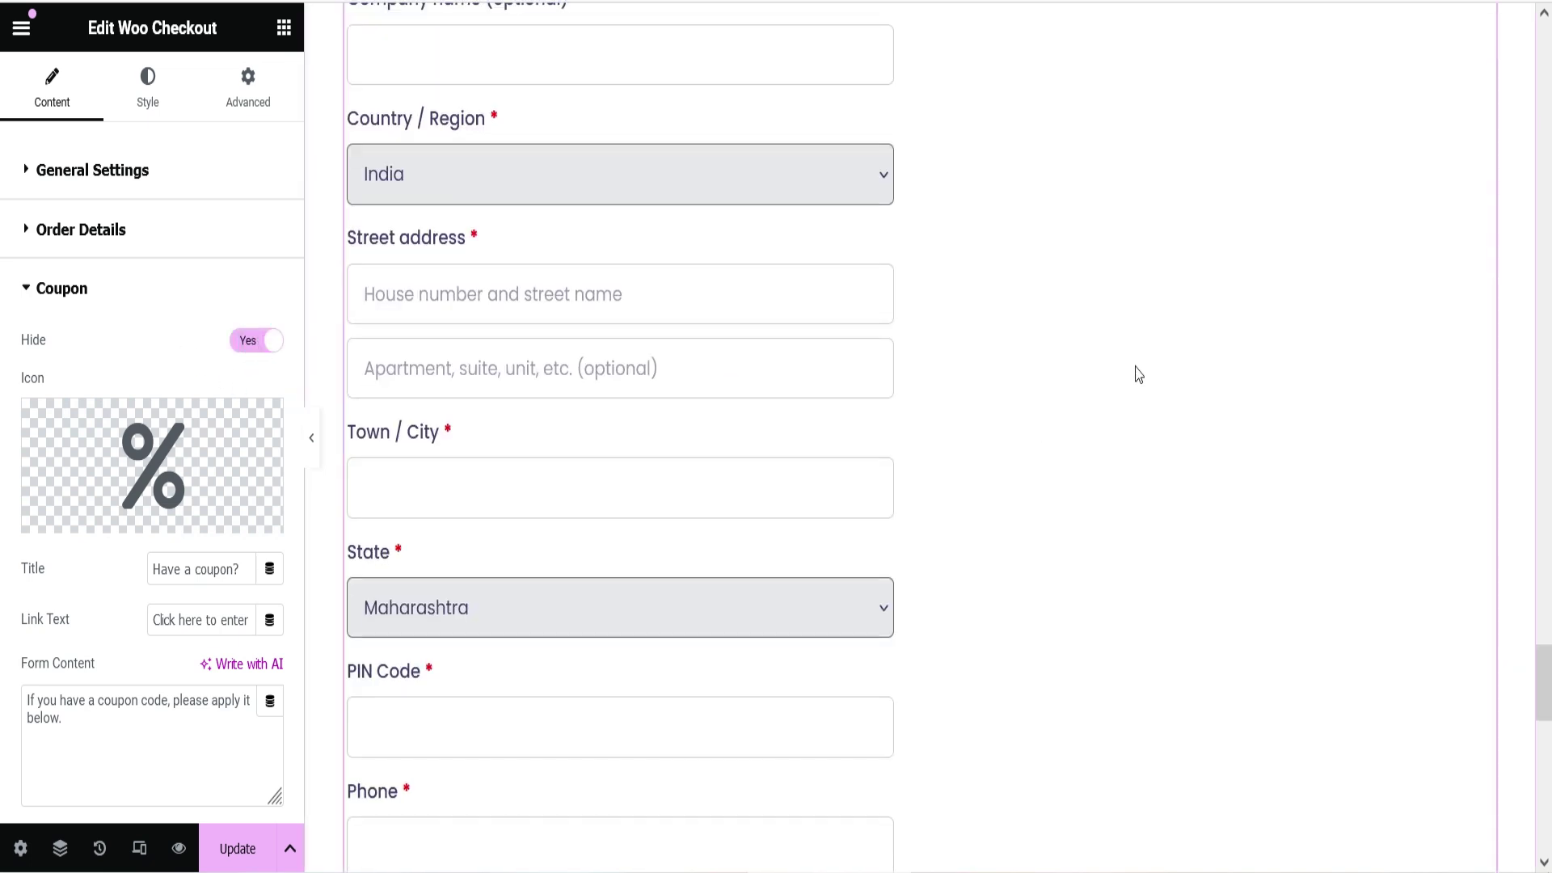
scroll(1138, 375, down, 6)
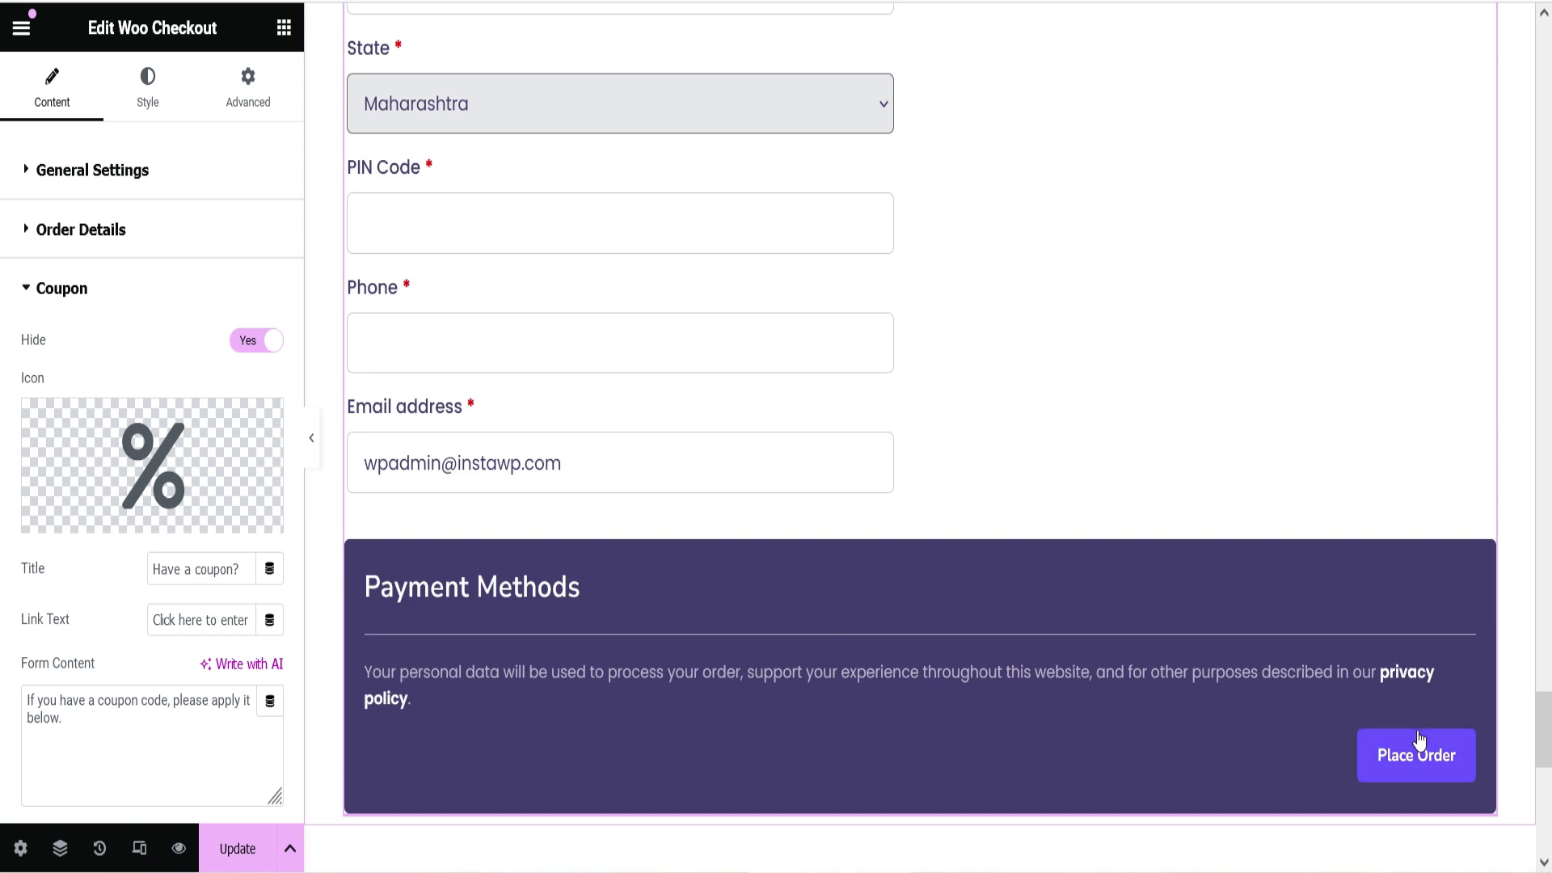
Examine the Woo Checkout's login, customer details, billing/shipping fields and payment settings, and look over the page
click(44, 289)
click(71, 349)
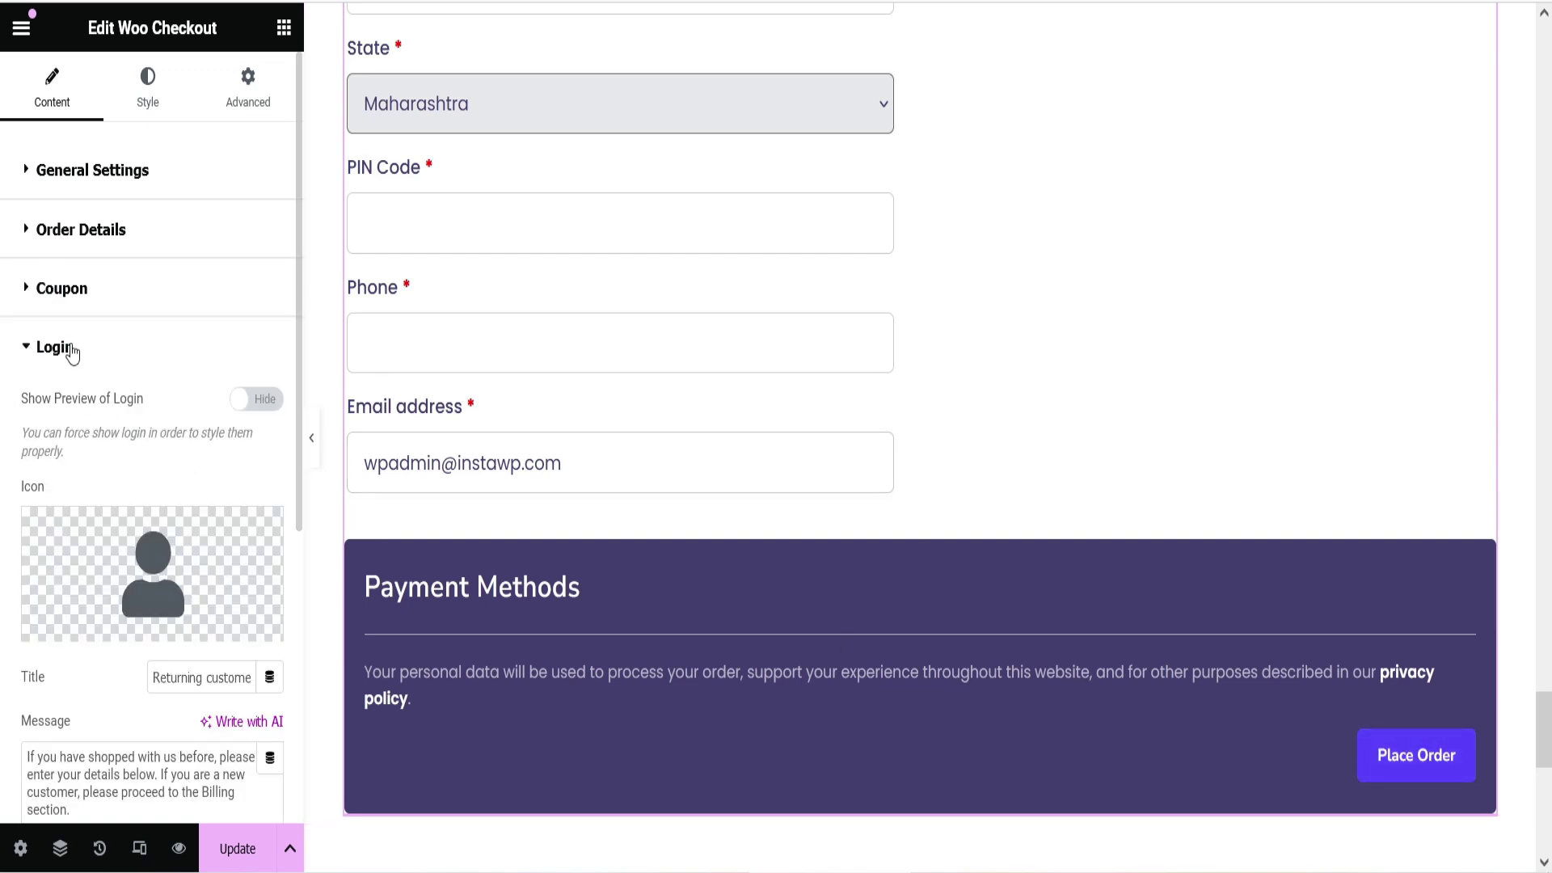
click(72, 347)
click(60, 411)
click(58, 414)
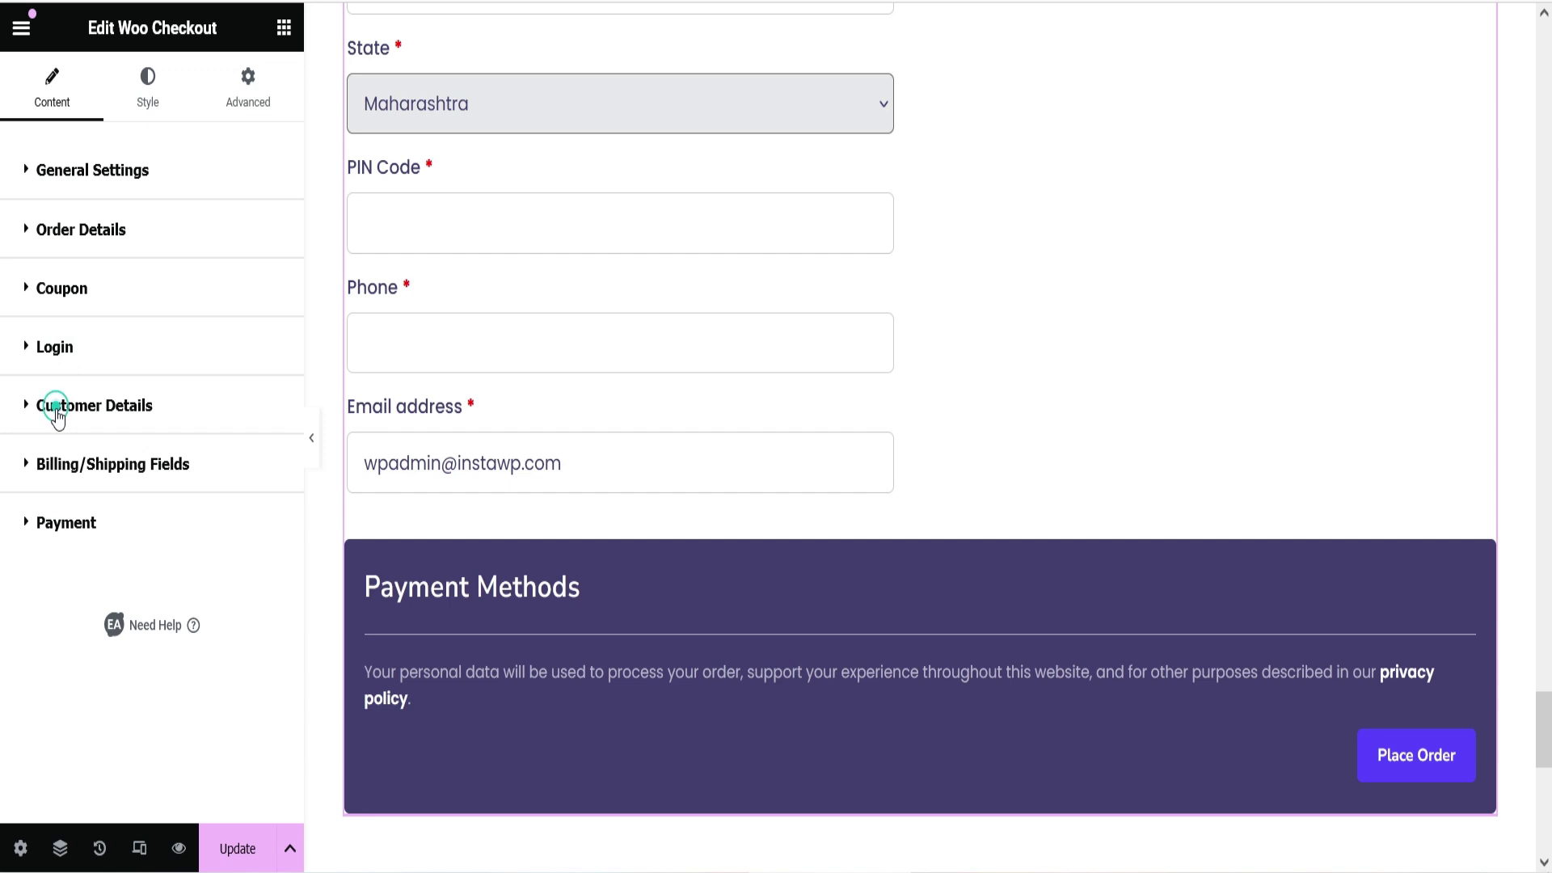
click(81, 480)
click(81, 480)
click(120, 524)
click(120, 524)
scroll(1371, 382, up, 10)
scroll(1342, 376, down, 3)
scroll(1321, 376, down, 15)
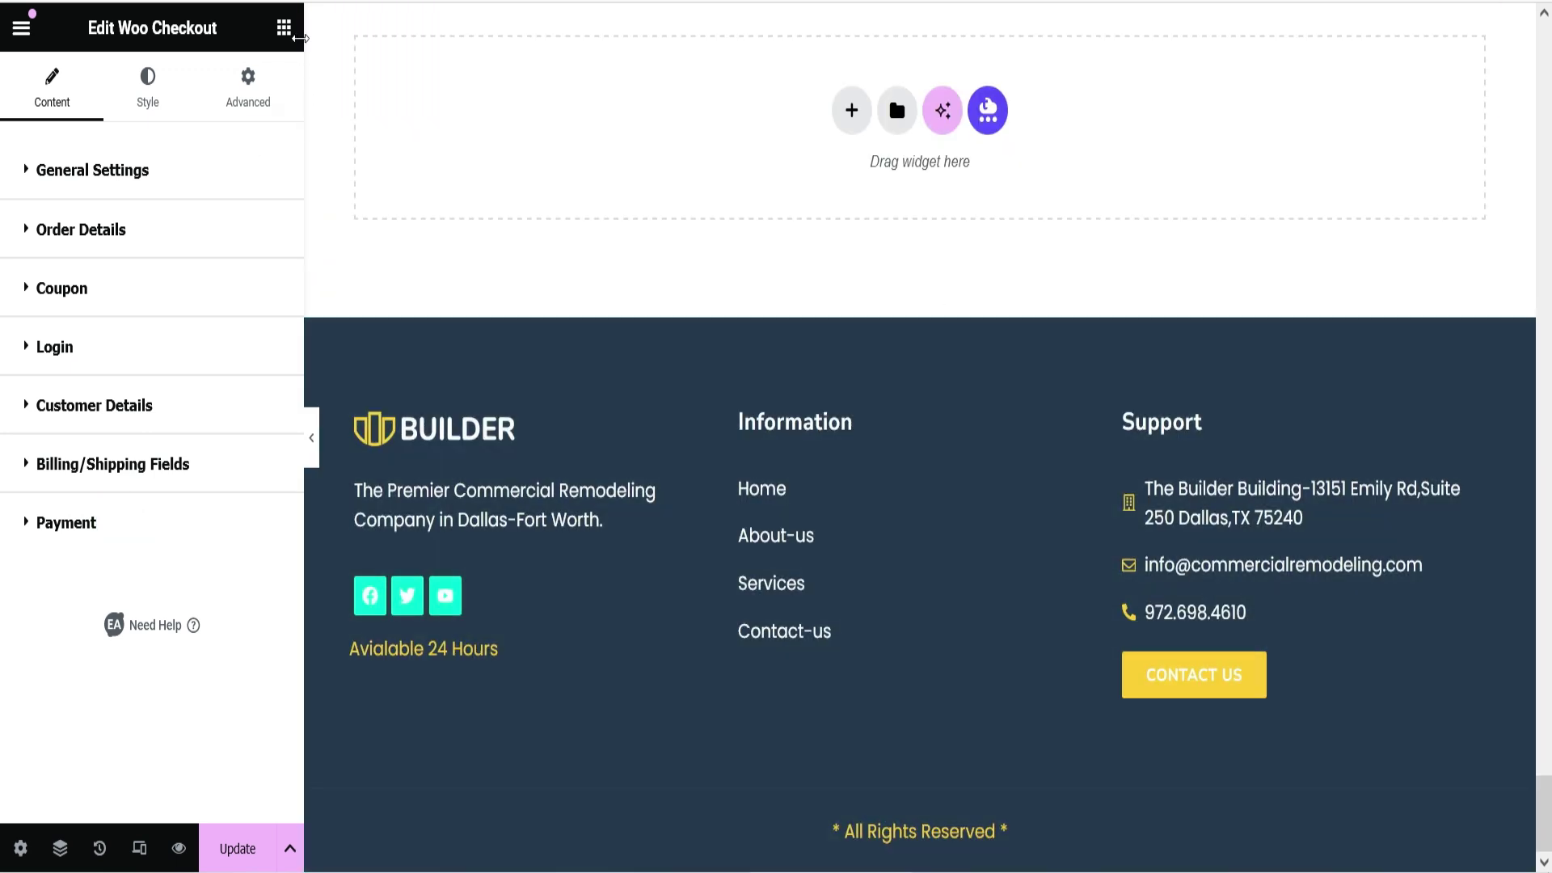
Search the widgets for "woocomm" and try to add a Woo Product Carousel widget to the page
click(287, 33)
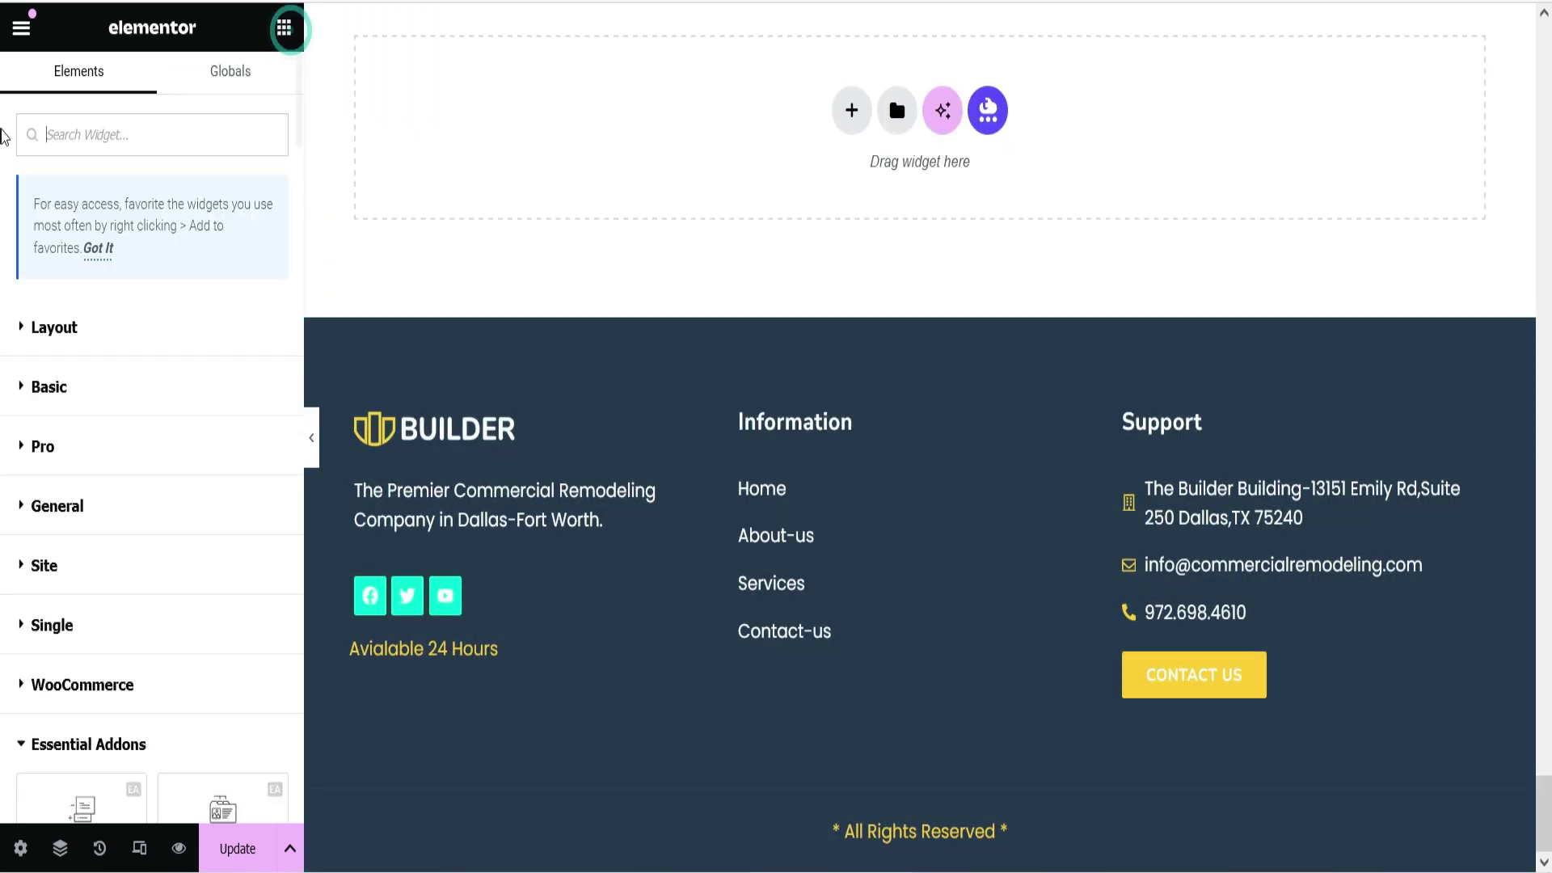
text(woocomm)
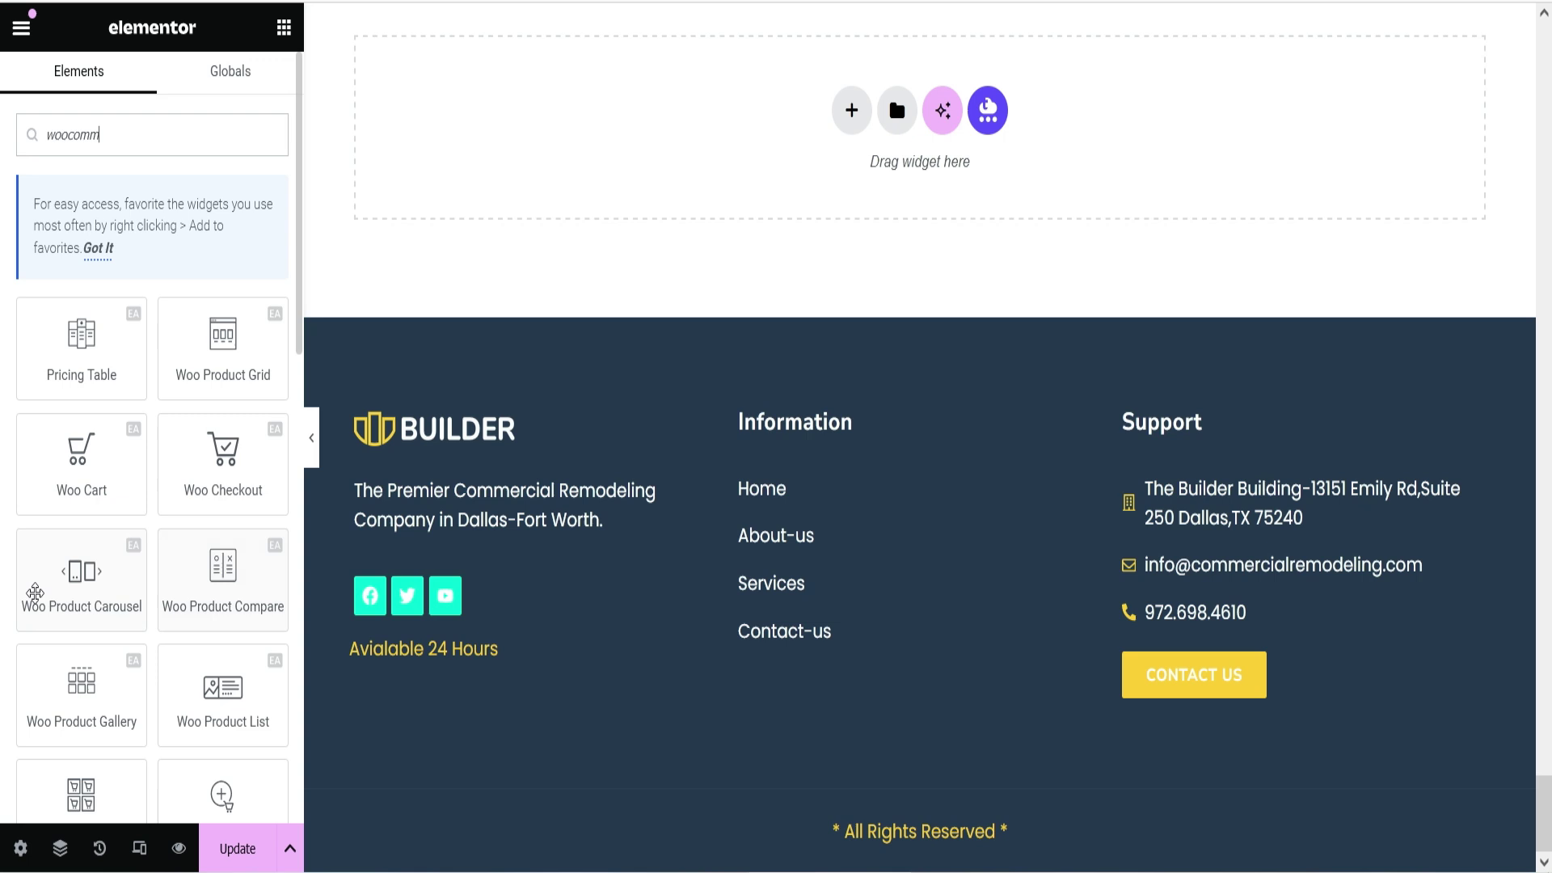
drag(35, 592, 639, 5)
scroll(1178, 596, up, 5)
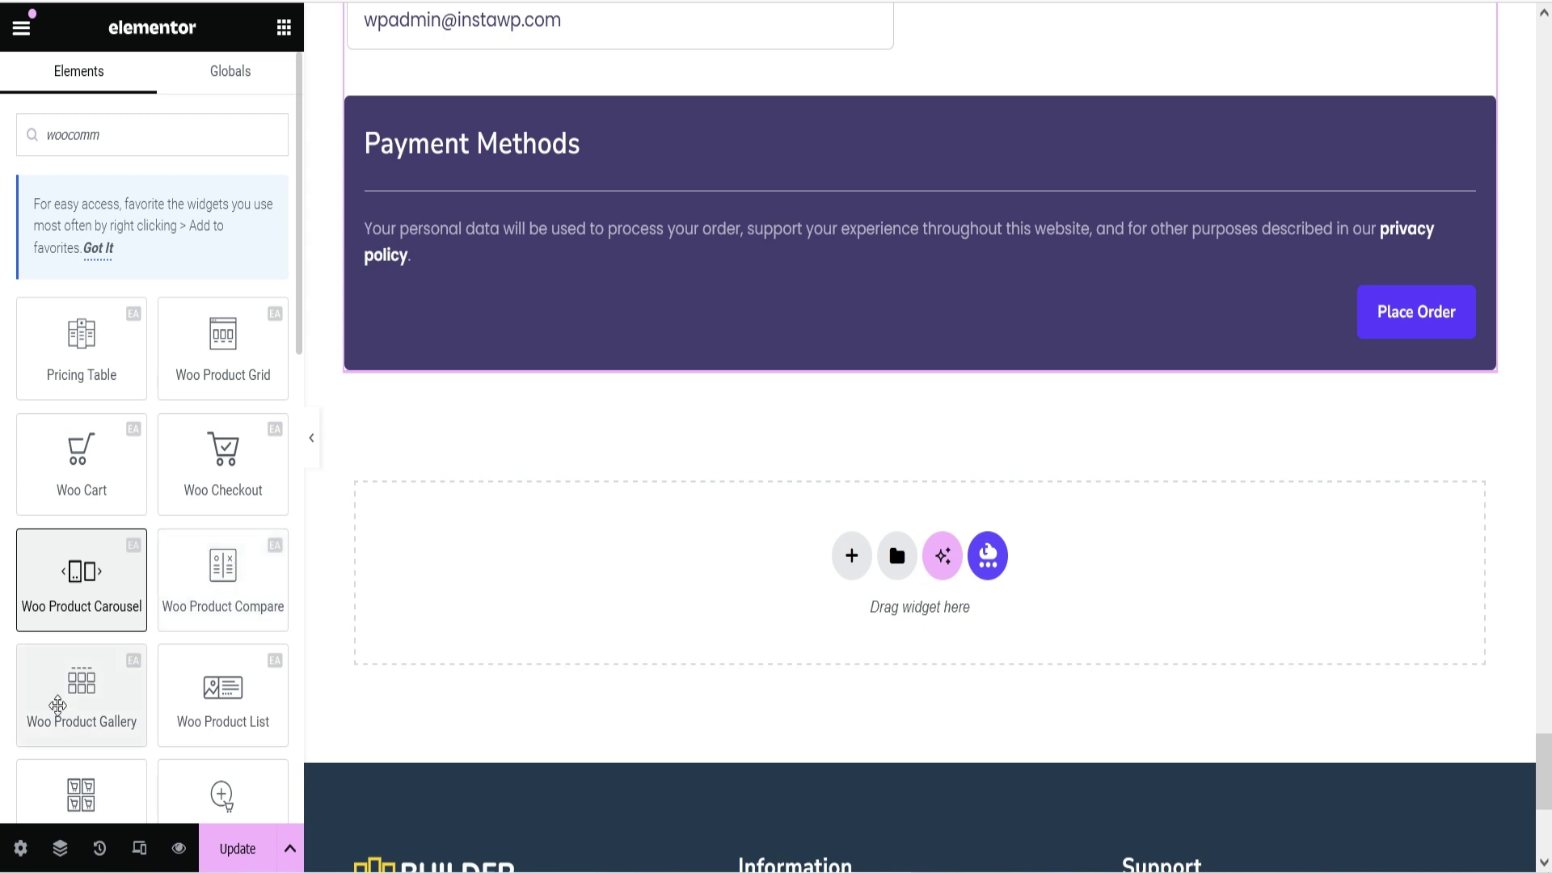
scroll(242, 622, down, 2)
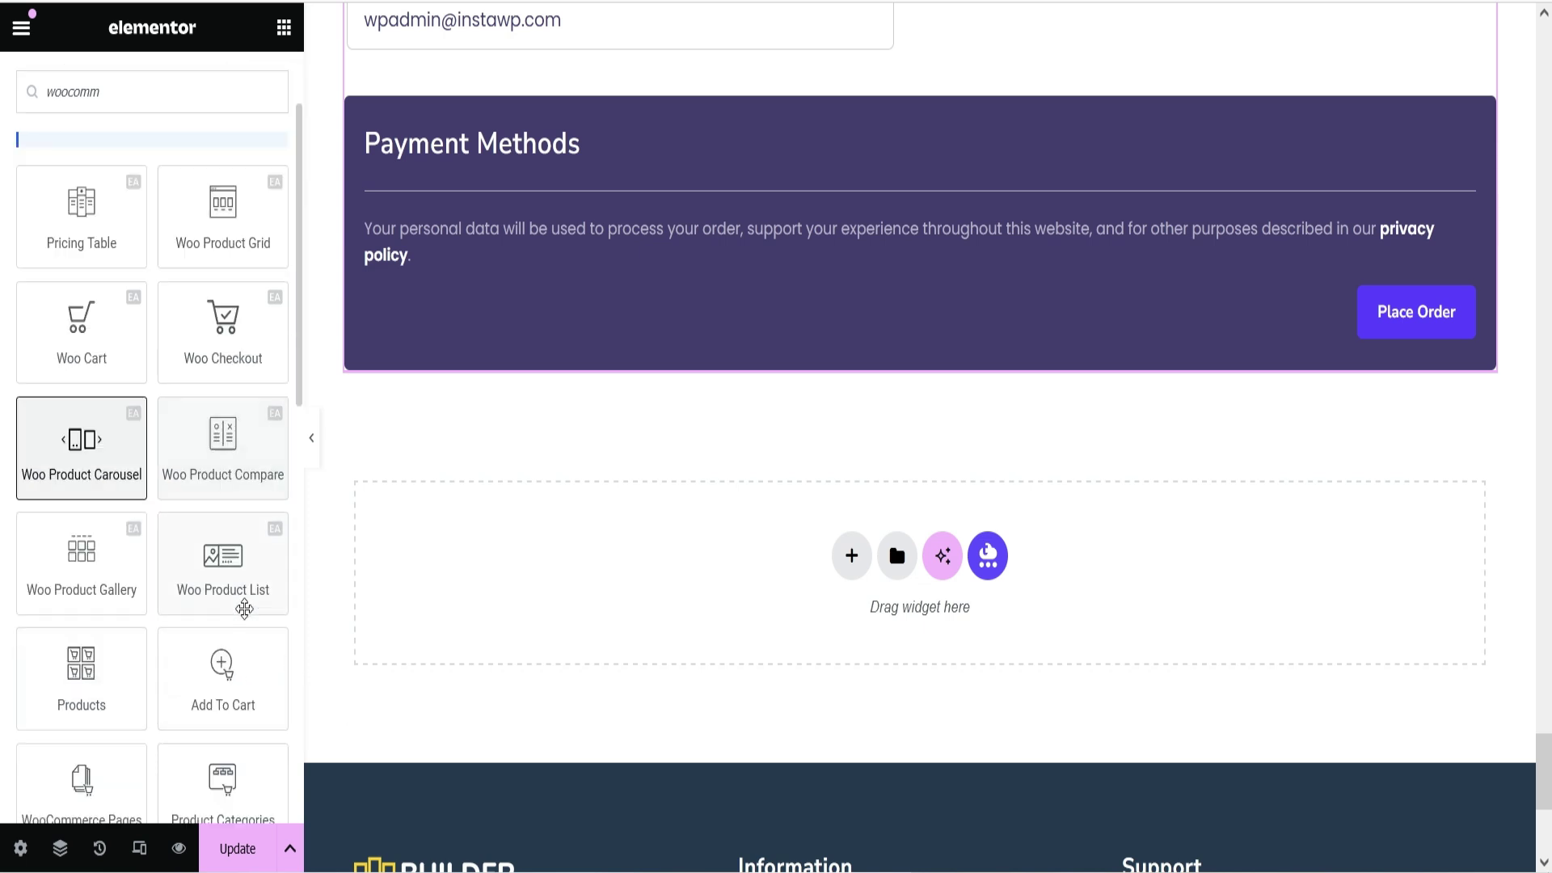
In the WordPress admin, upload the essential-addons-elementor zip from the Desktop as a new plugin, install it and activate it
click(336, 361)
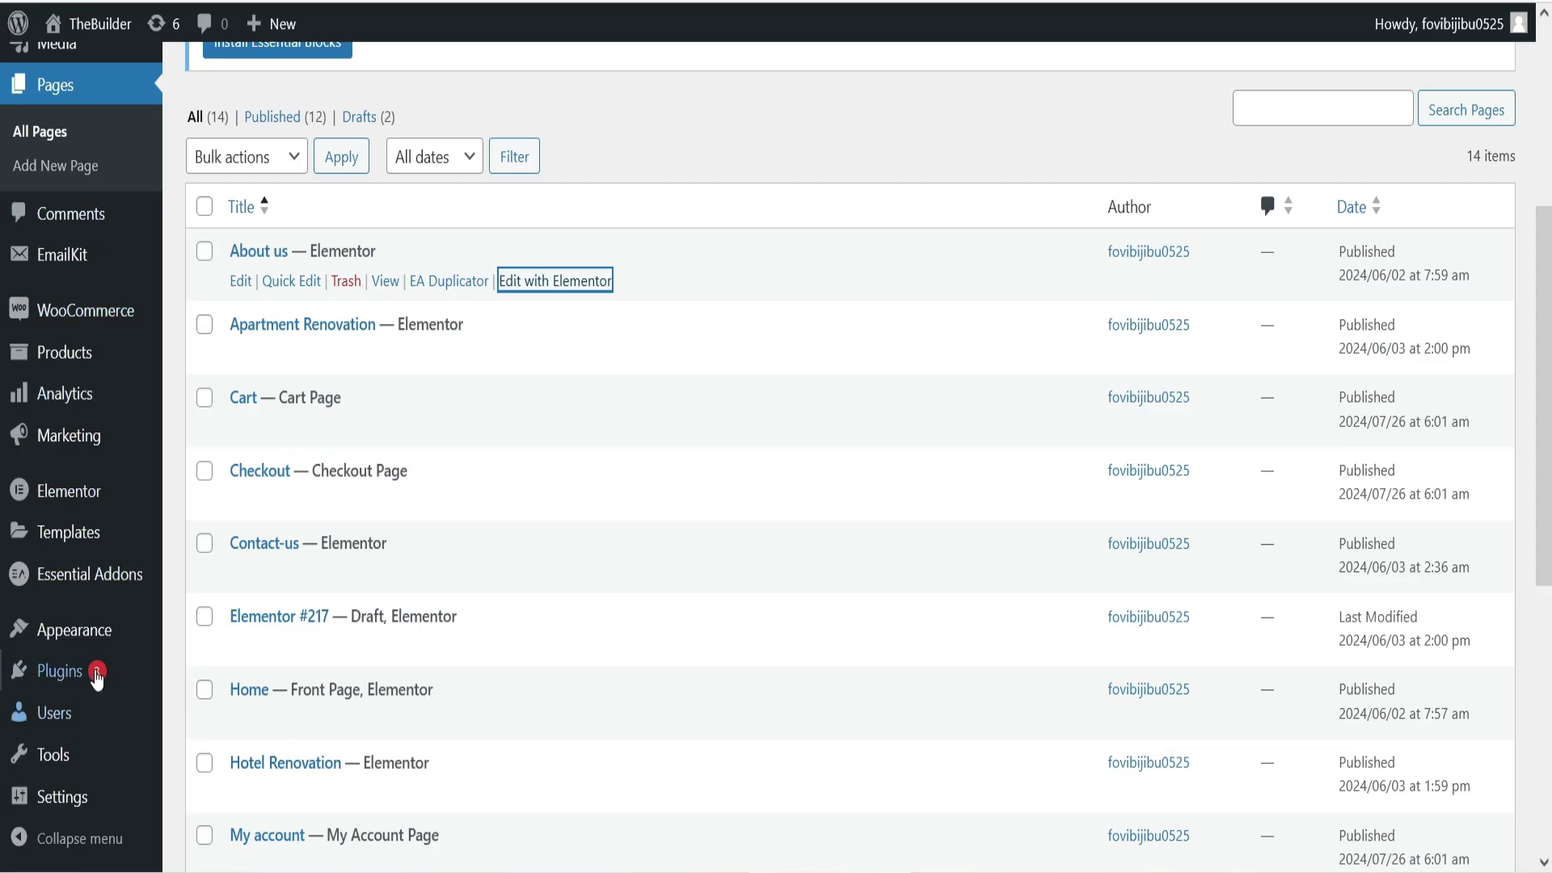
mouse_move(96, 671)
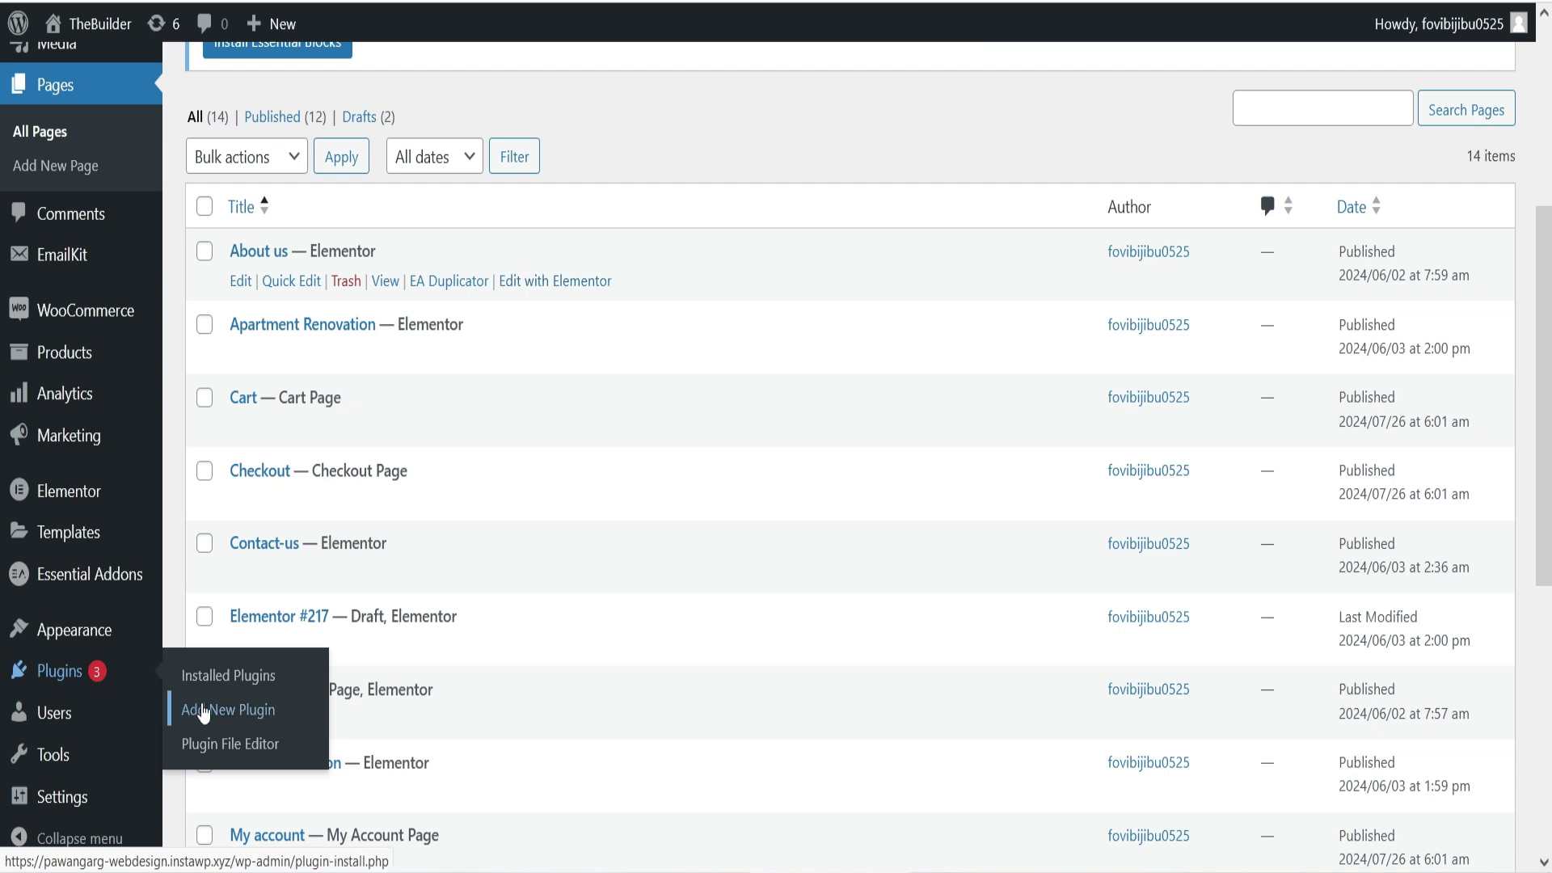
click(214, 709)
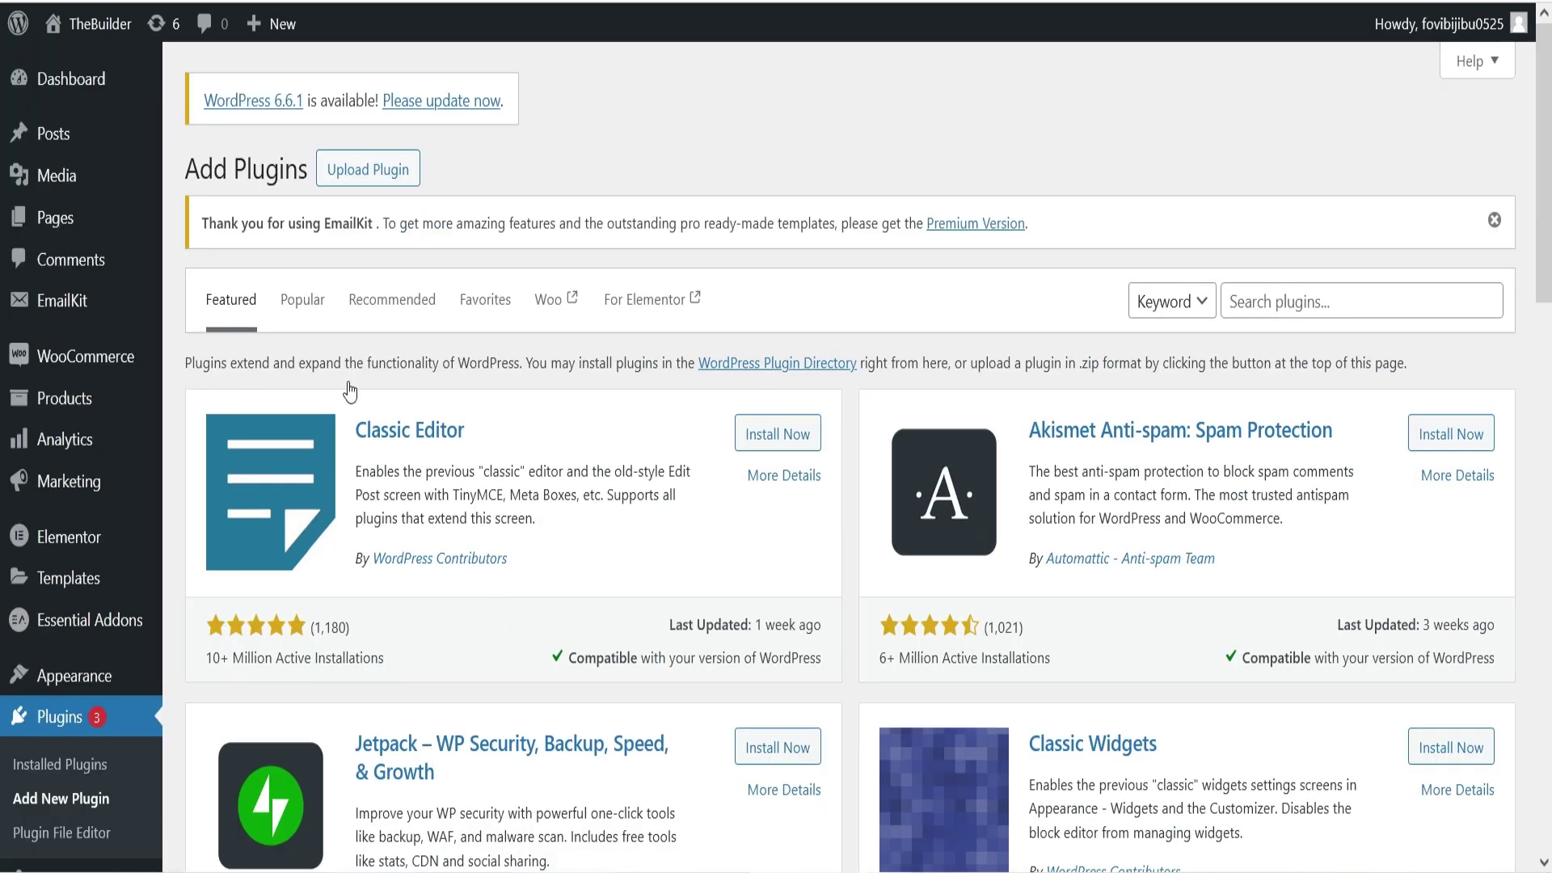
click(373, 179)
click(712, 467)
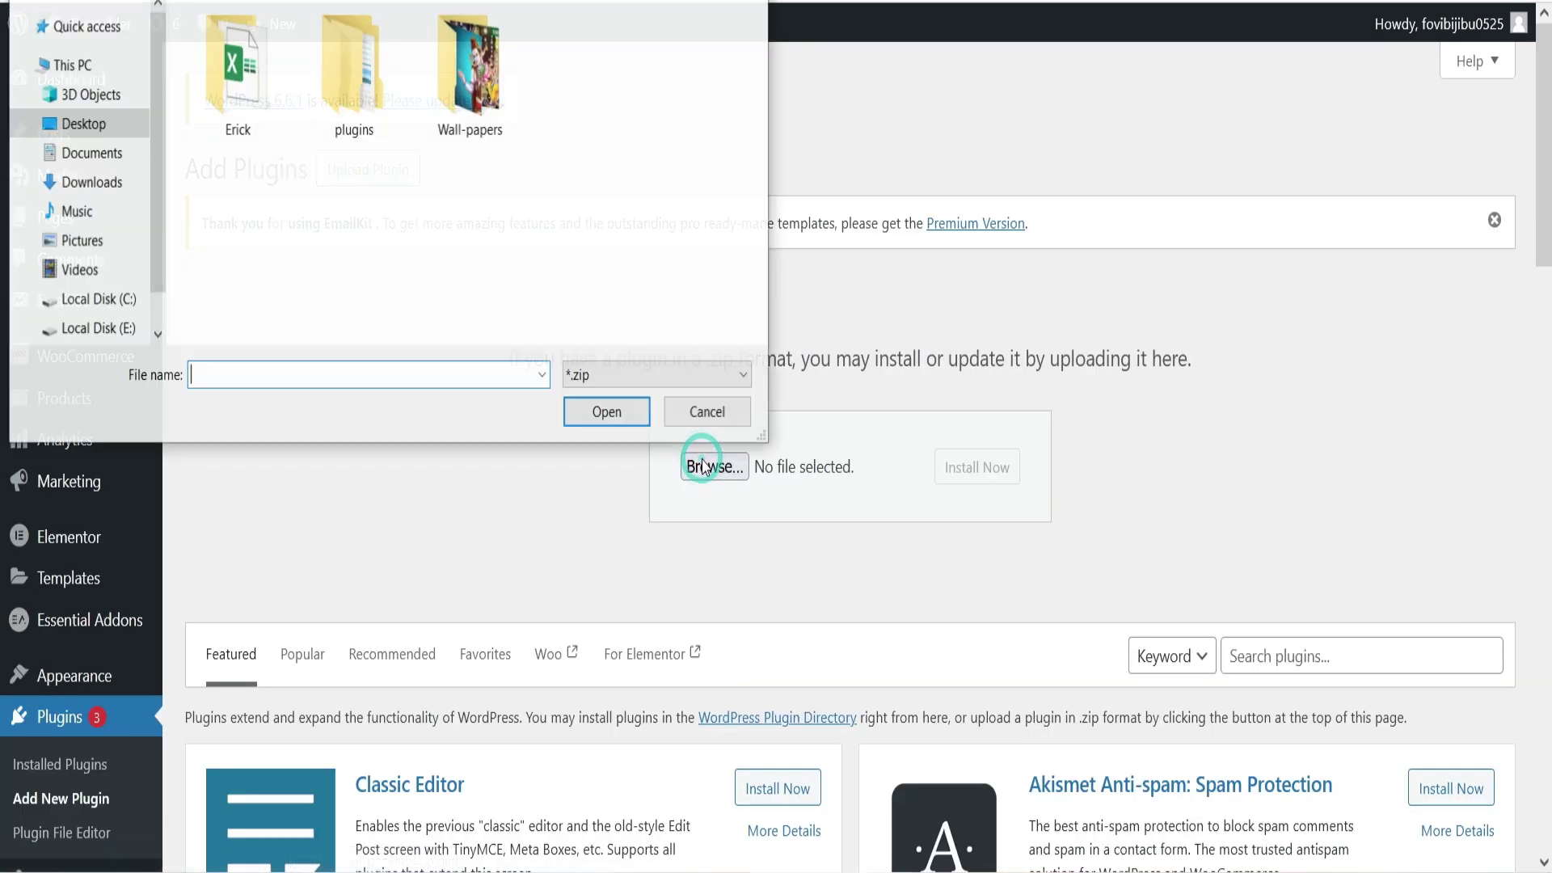
click(60, 129)
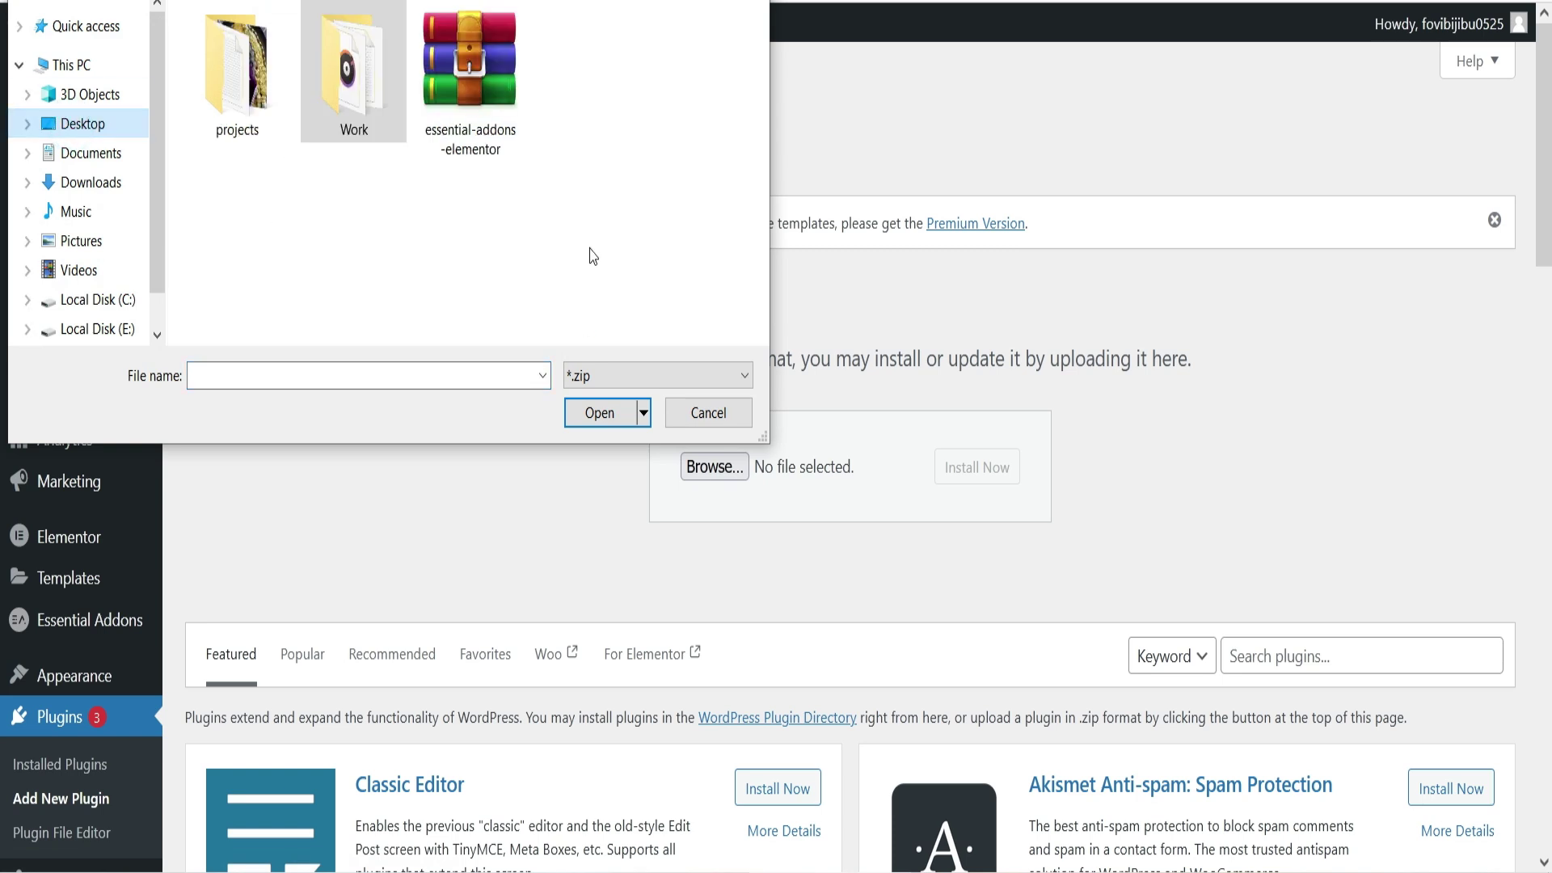
double_click(471, 65)
click(1000, 469)
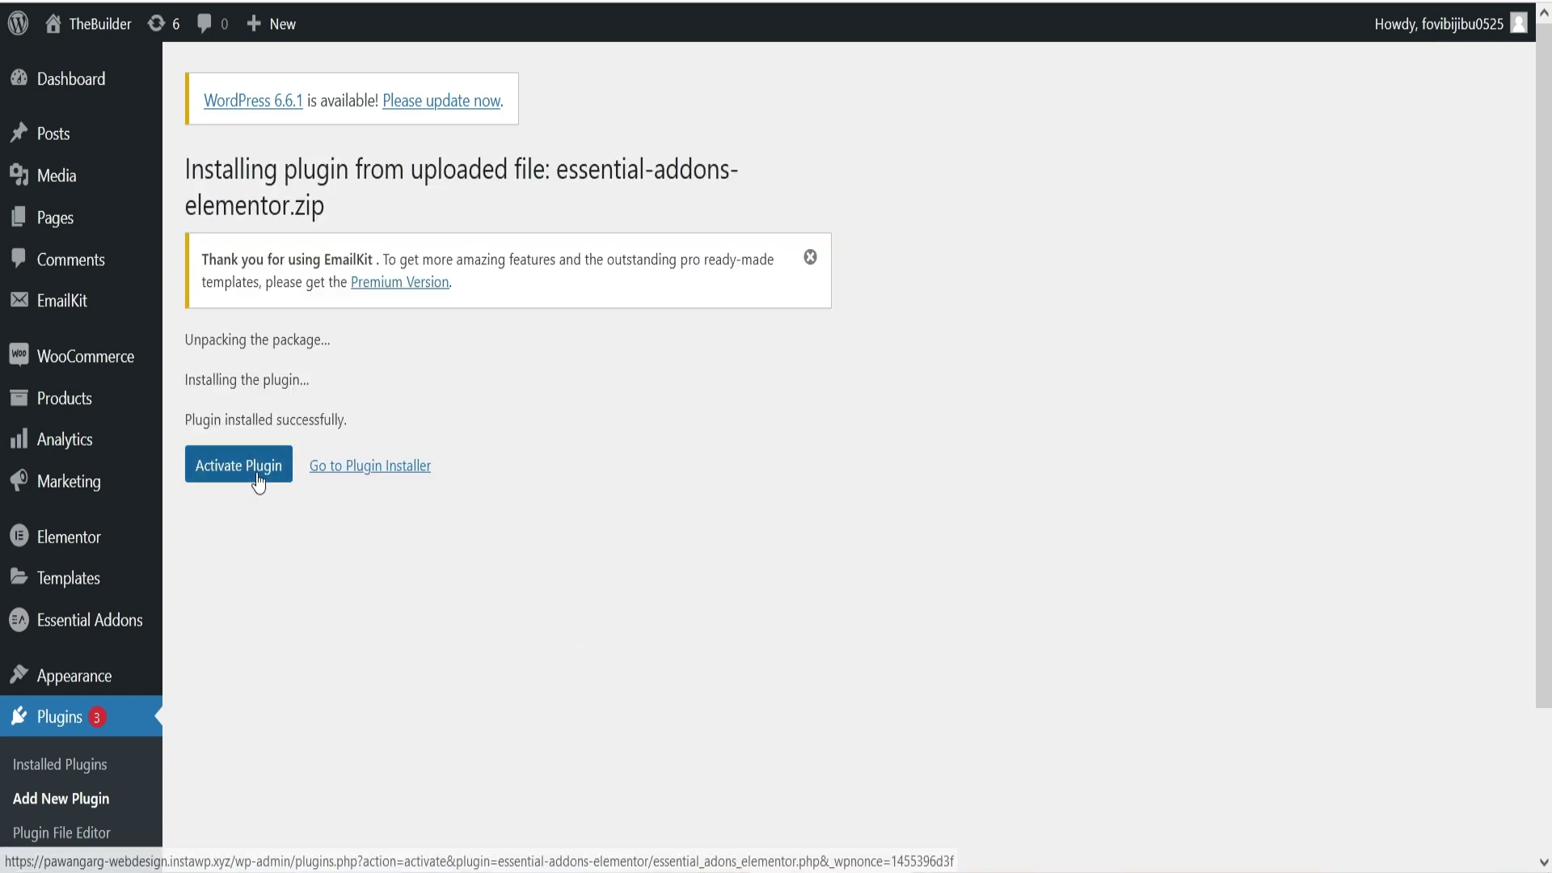
click(255, 474)
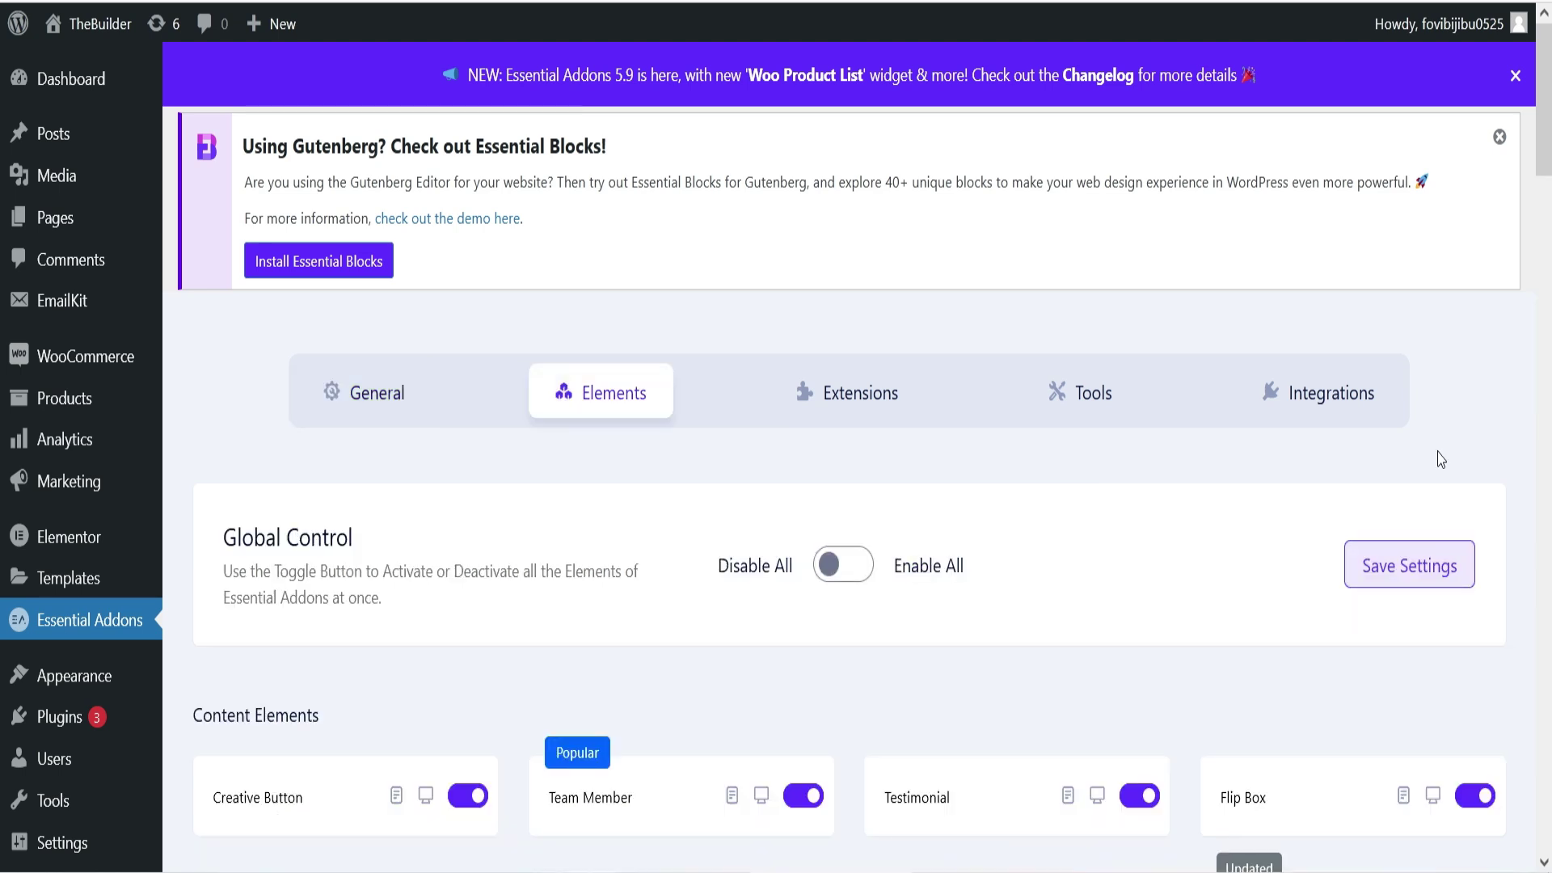
Review the available elements and premium extensions in the Essential Addons settings
scroll(1407, 457, down, 10)
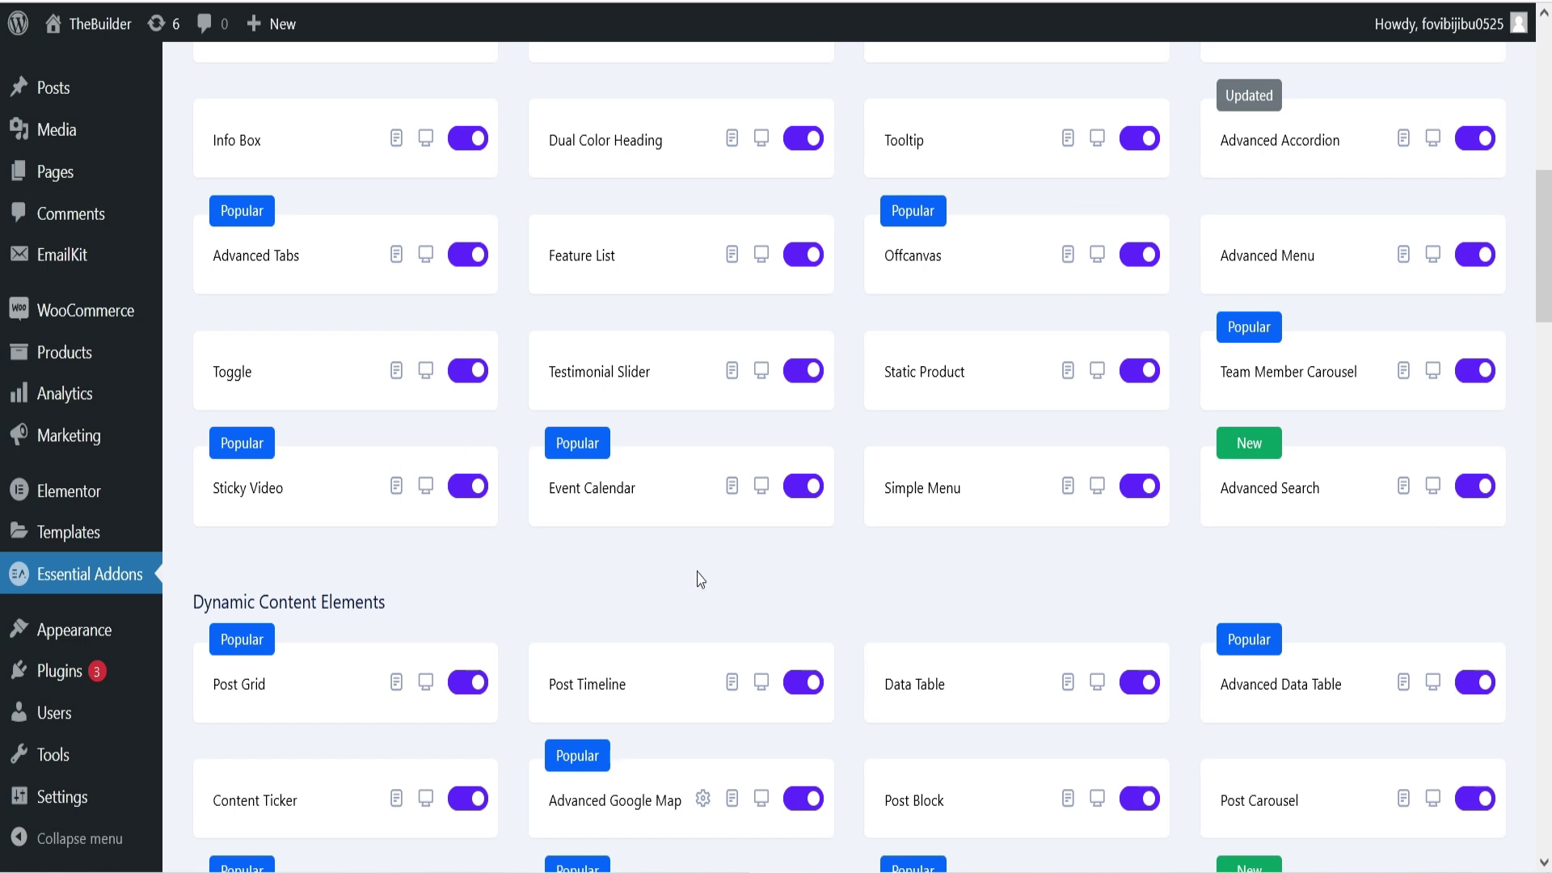
scroll(982, 582, down, 2)
scroll(1548, 490, down, 6)
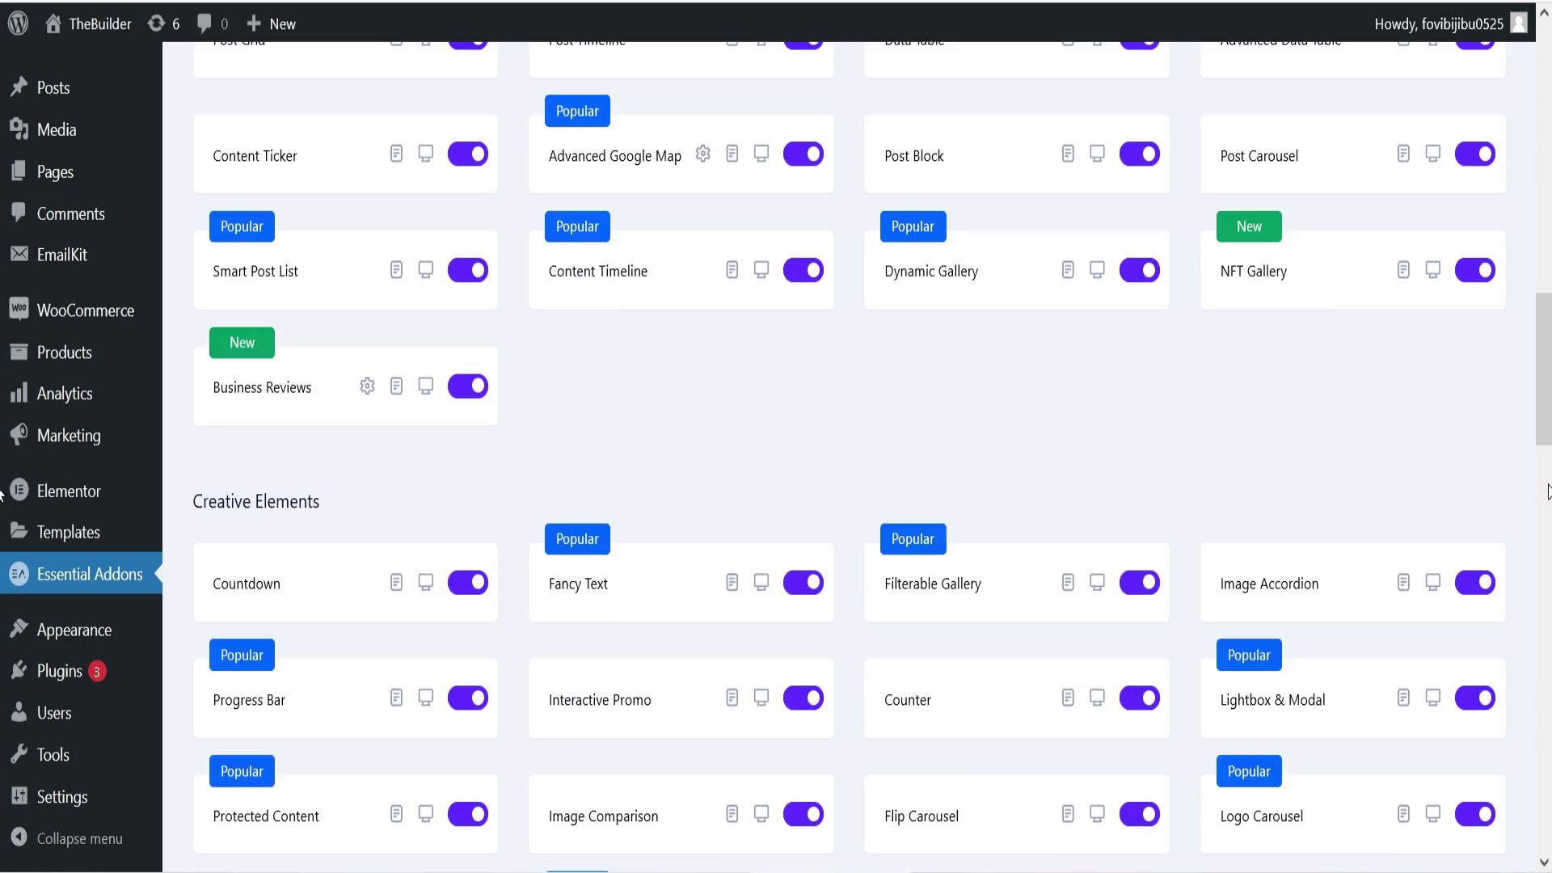
scroll(1427, 460, down, 20)
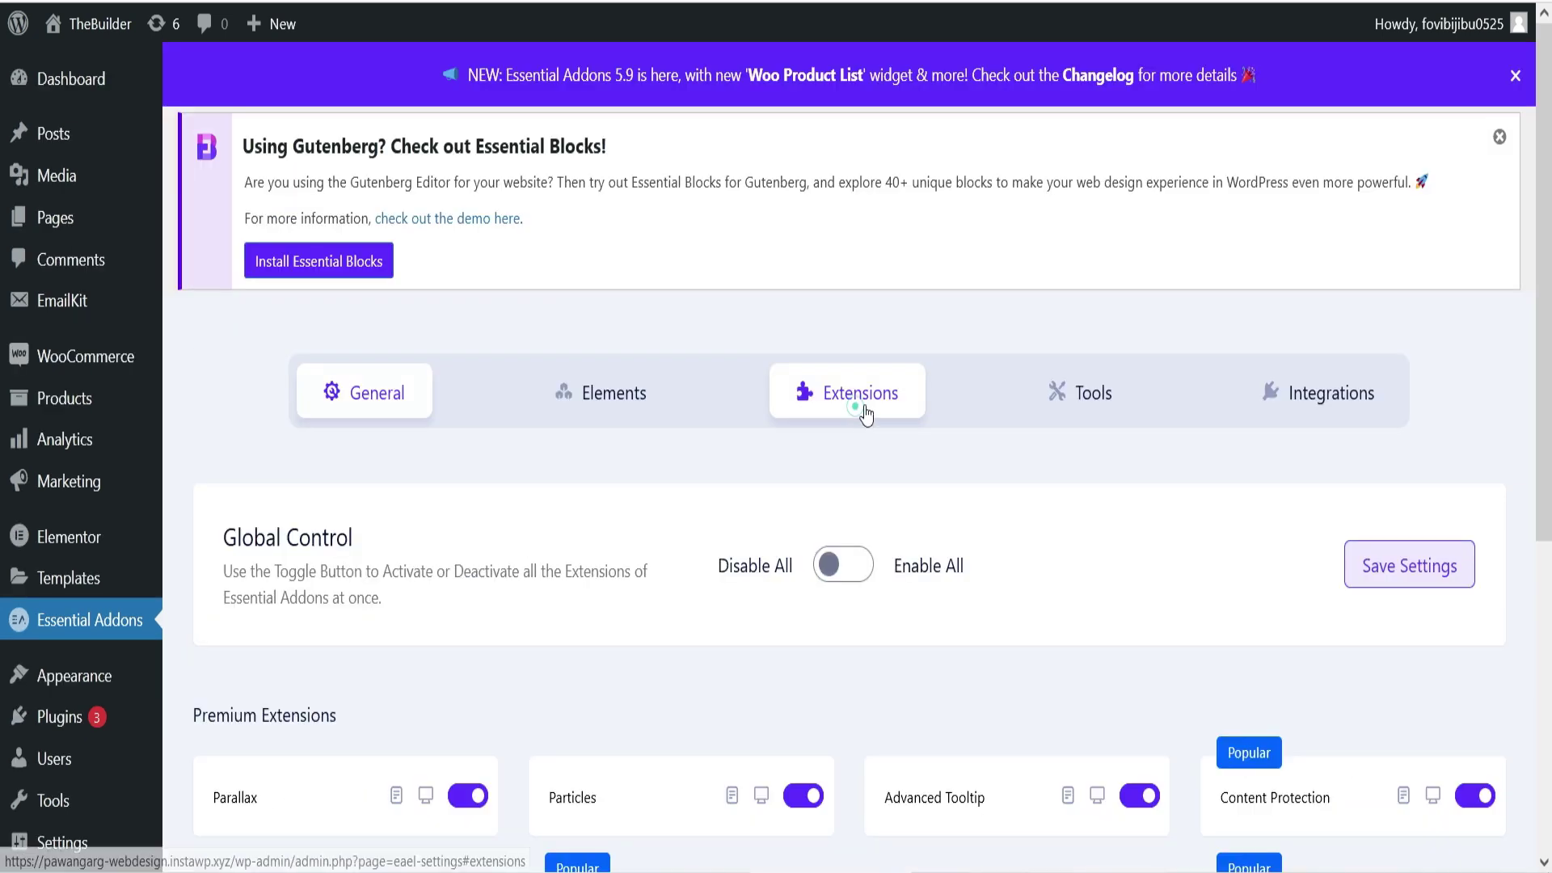
click(864, 404)
scroll(1222, 378, down, 5)
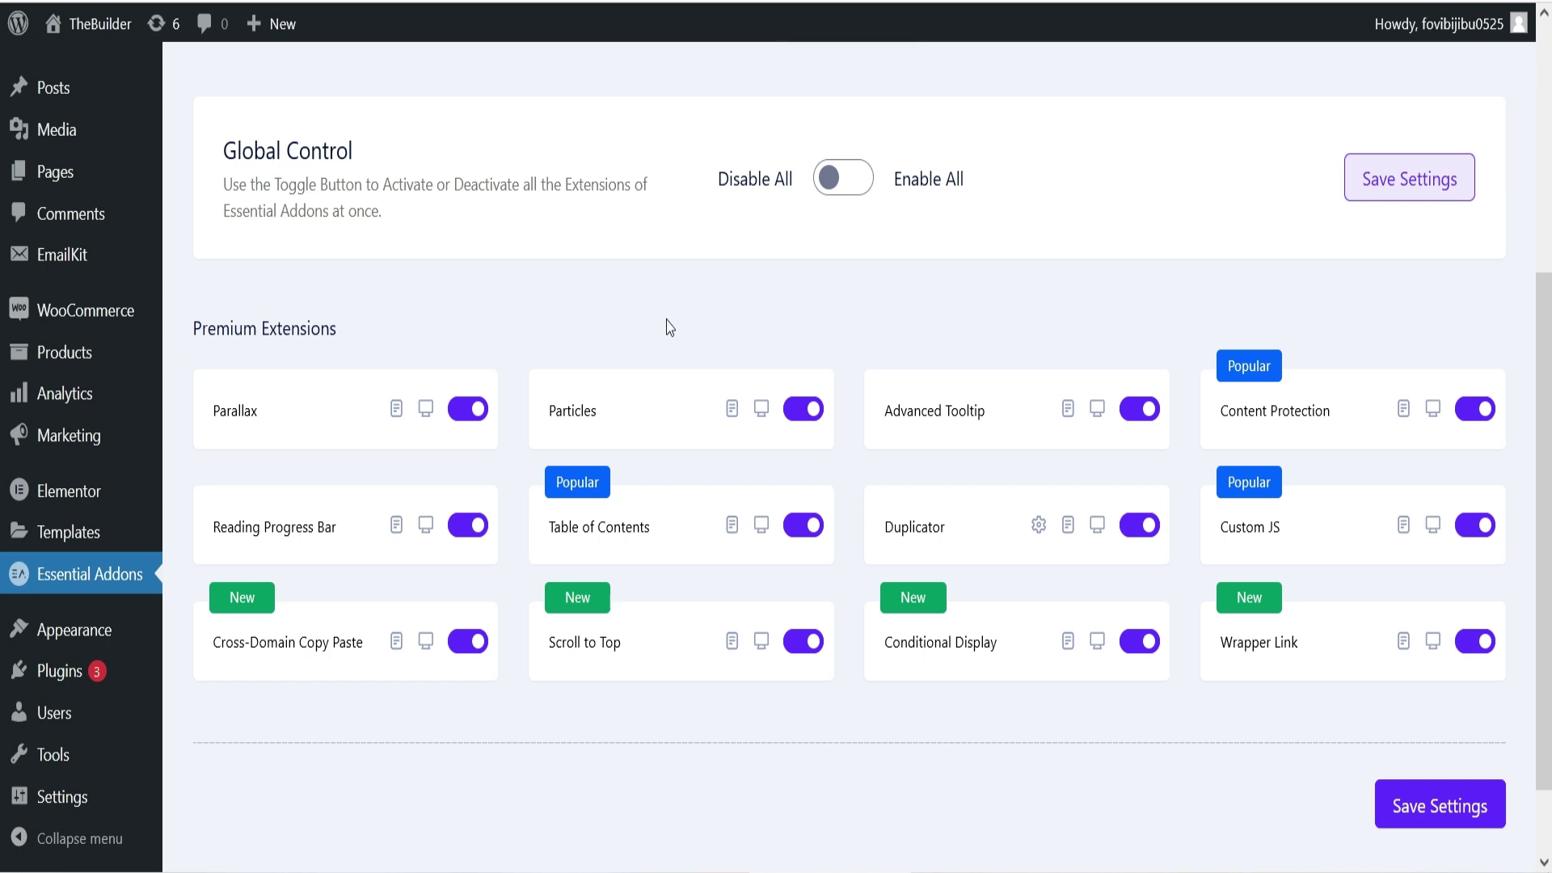
scroll(1116, 409, up, 5)
Review the asset tools and the plugin integrations offered in the Essential Addons settings
click(1114, 406)
scroll(983, 460, down, 2)
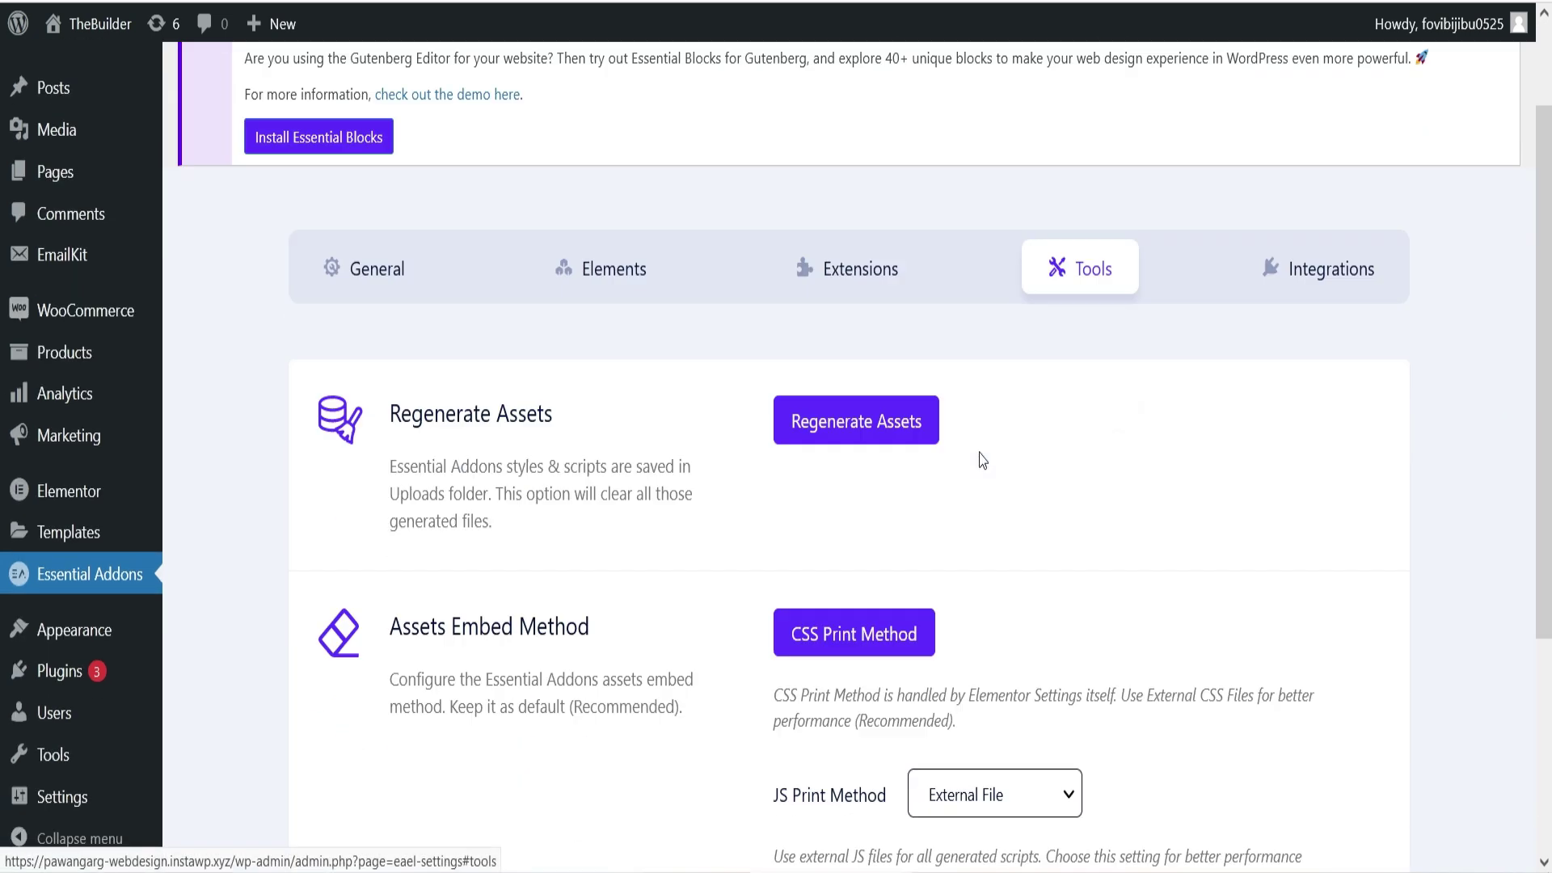
scroll(983, 460, down, 2)
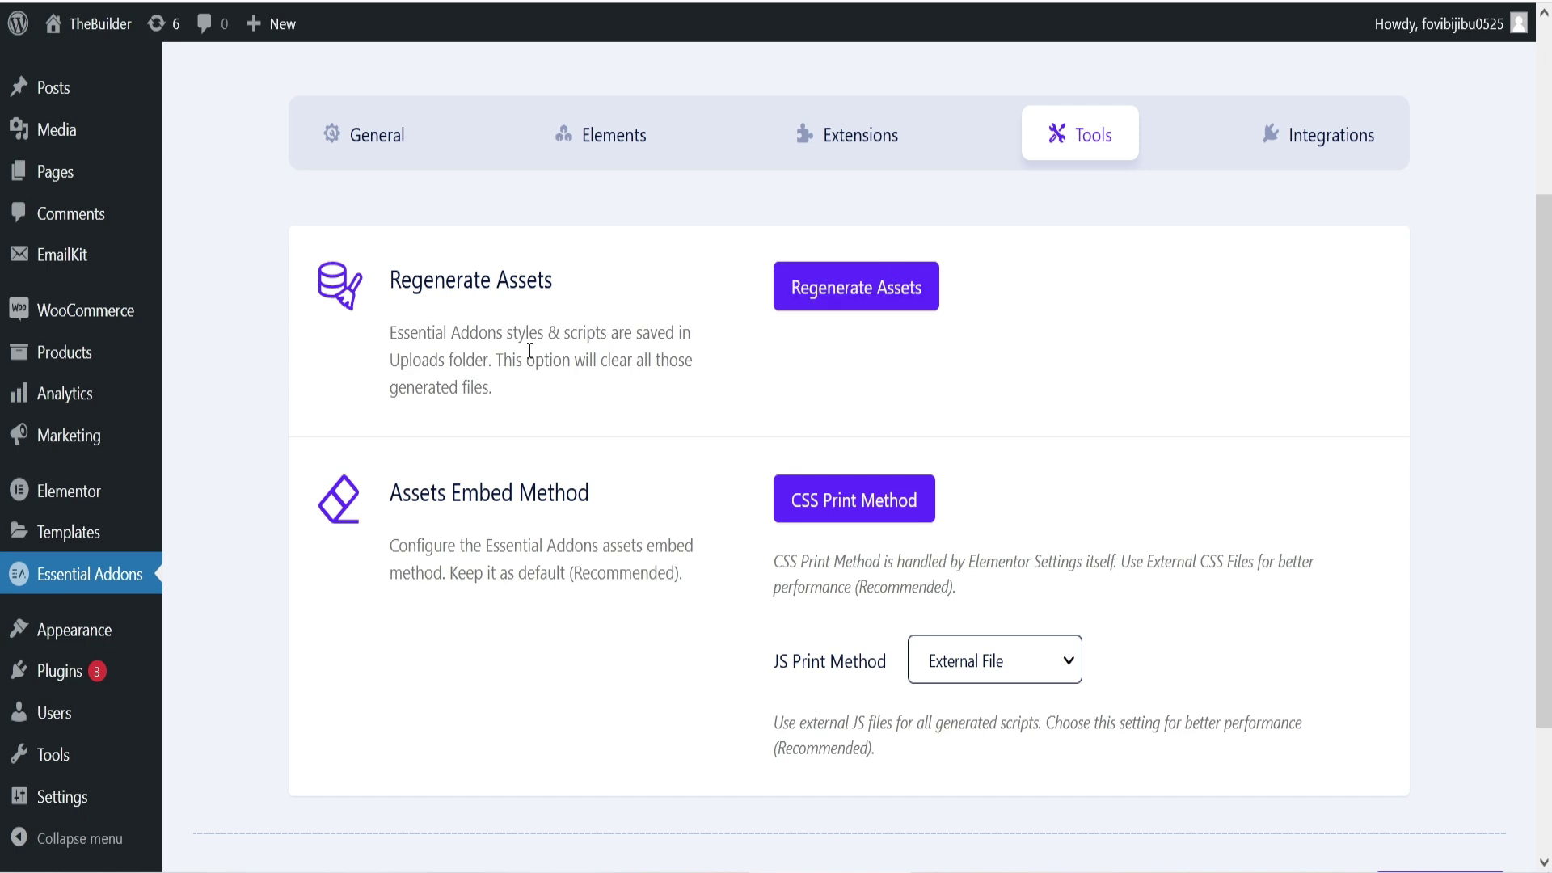
scroll(410, 477, down, 3)
scroll(1113, 437, up, 5)
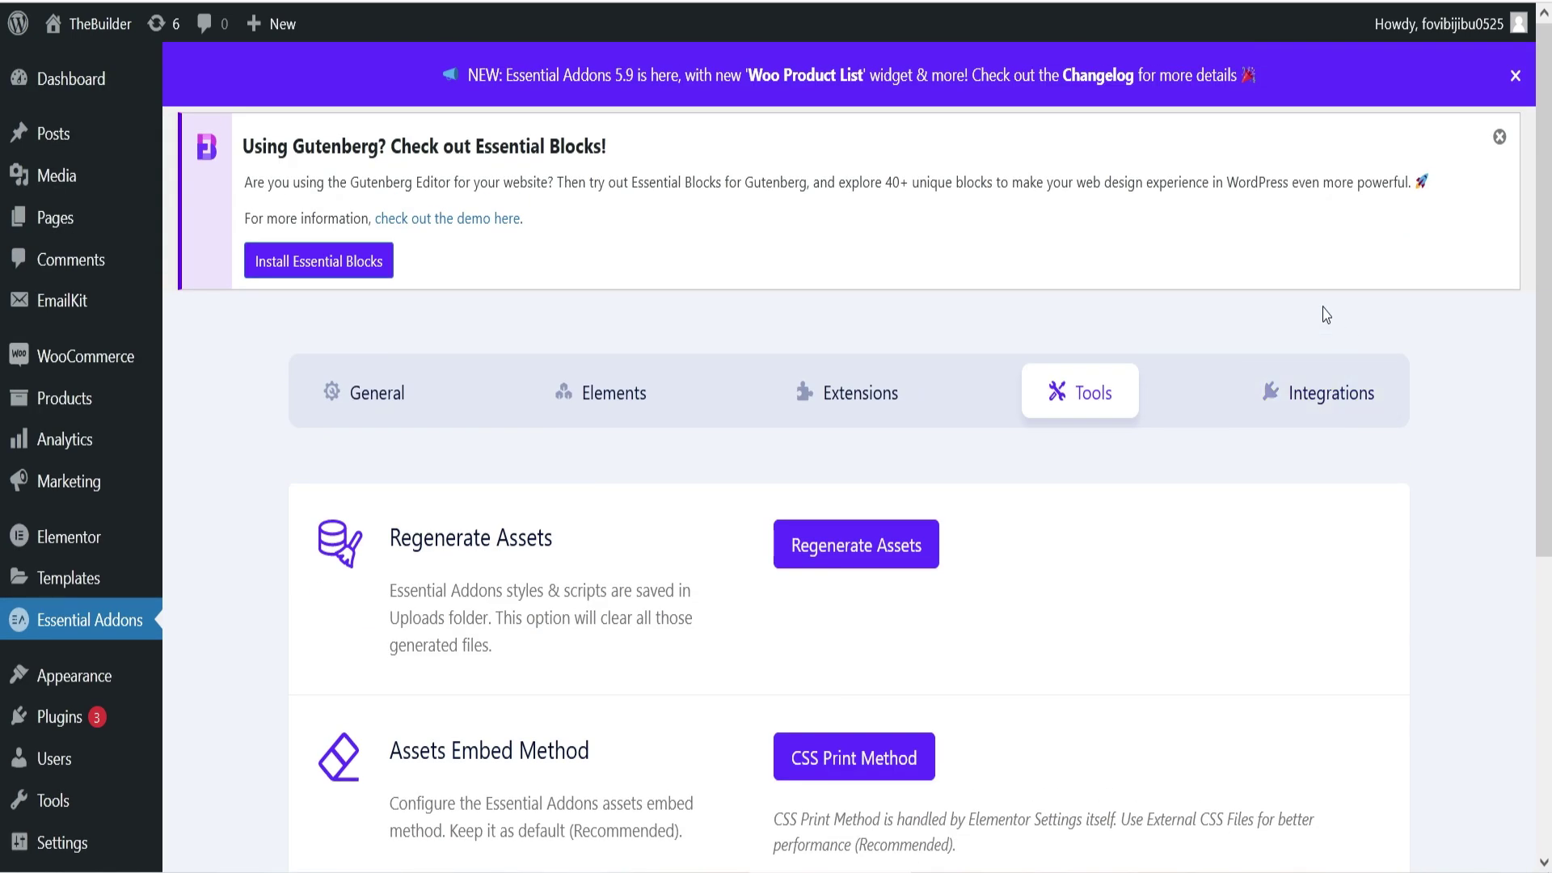
click(1334, 391)
scroll(1429, 414, down, 3)
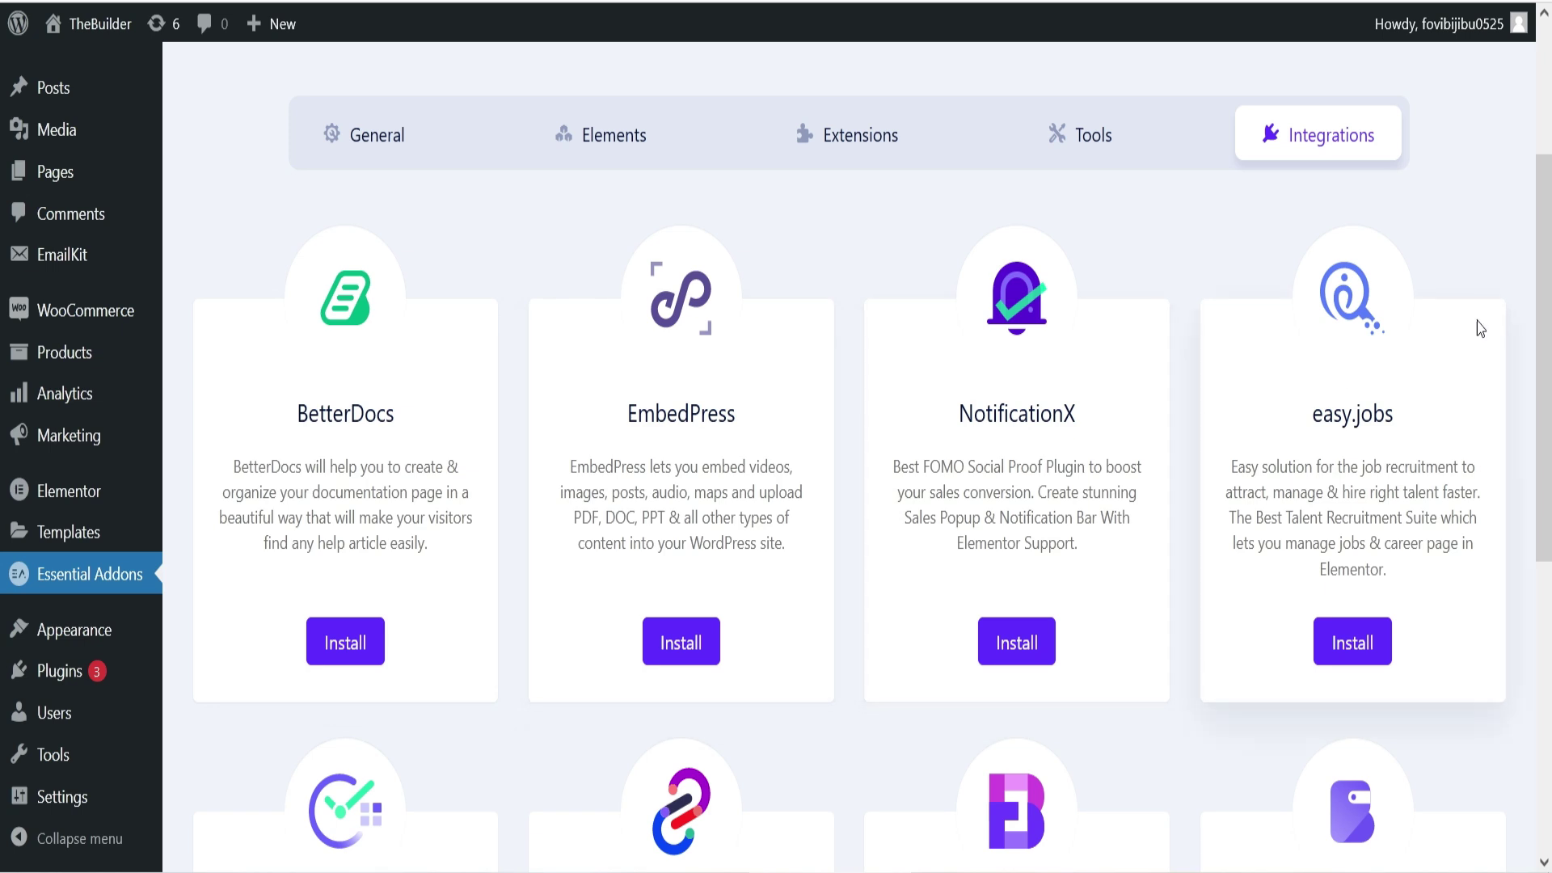
scroll(1481, 344, down, 7)
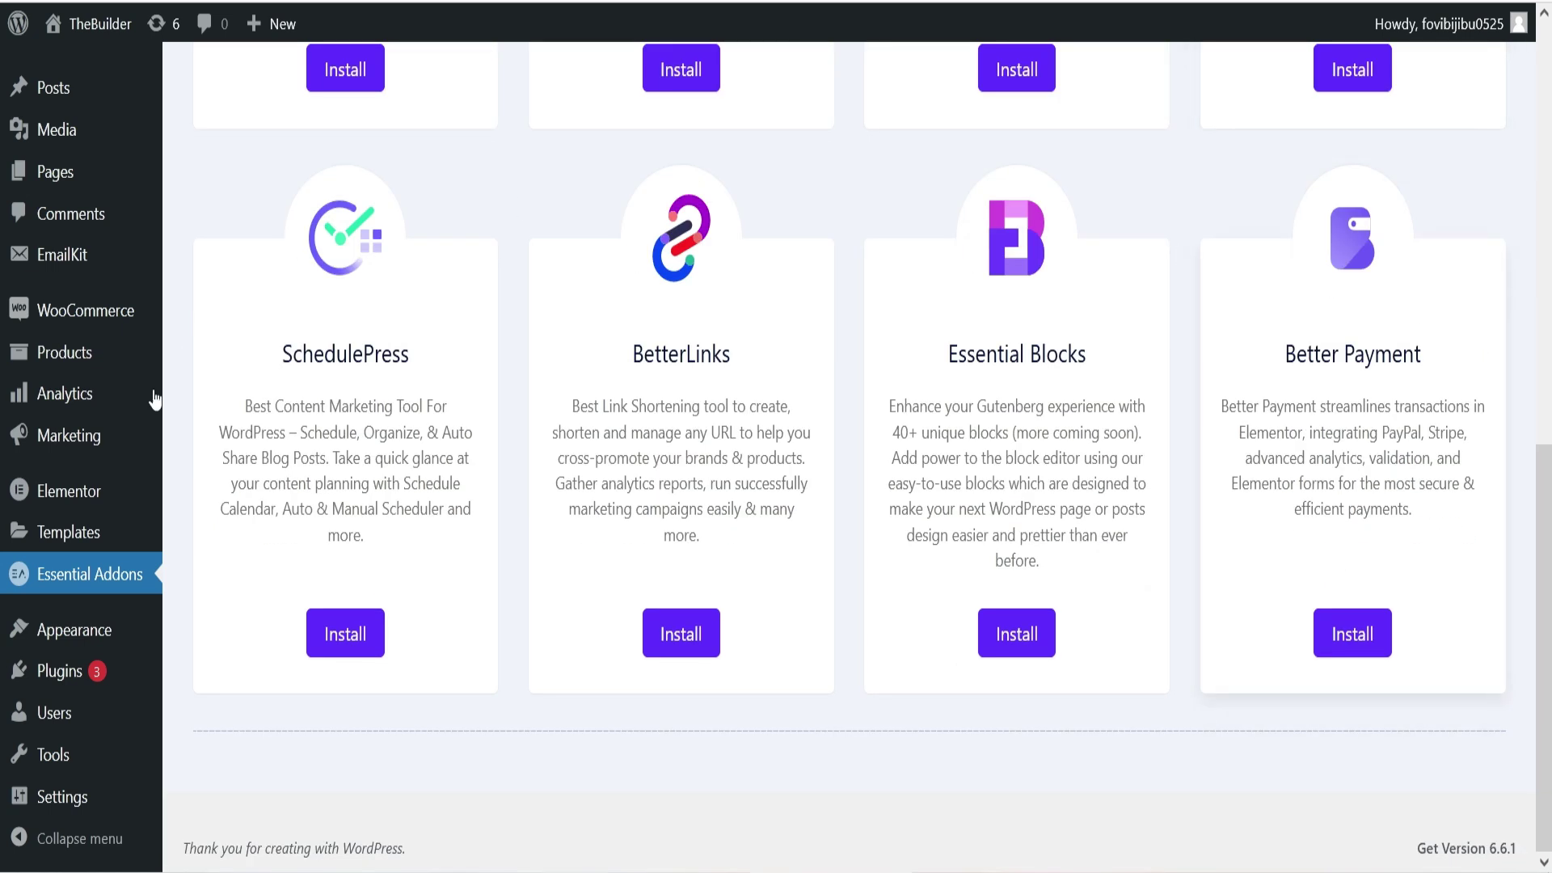